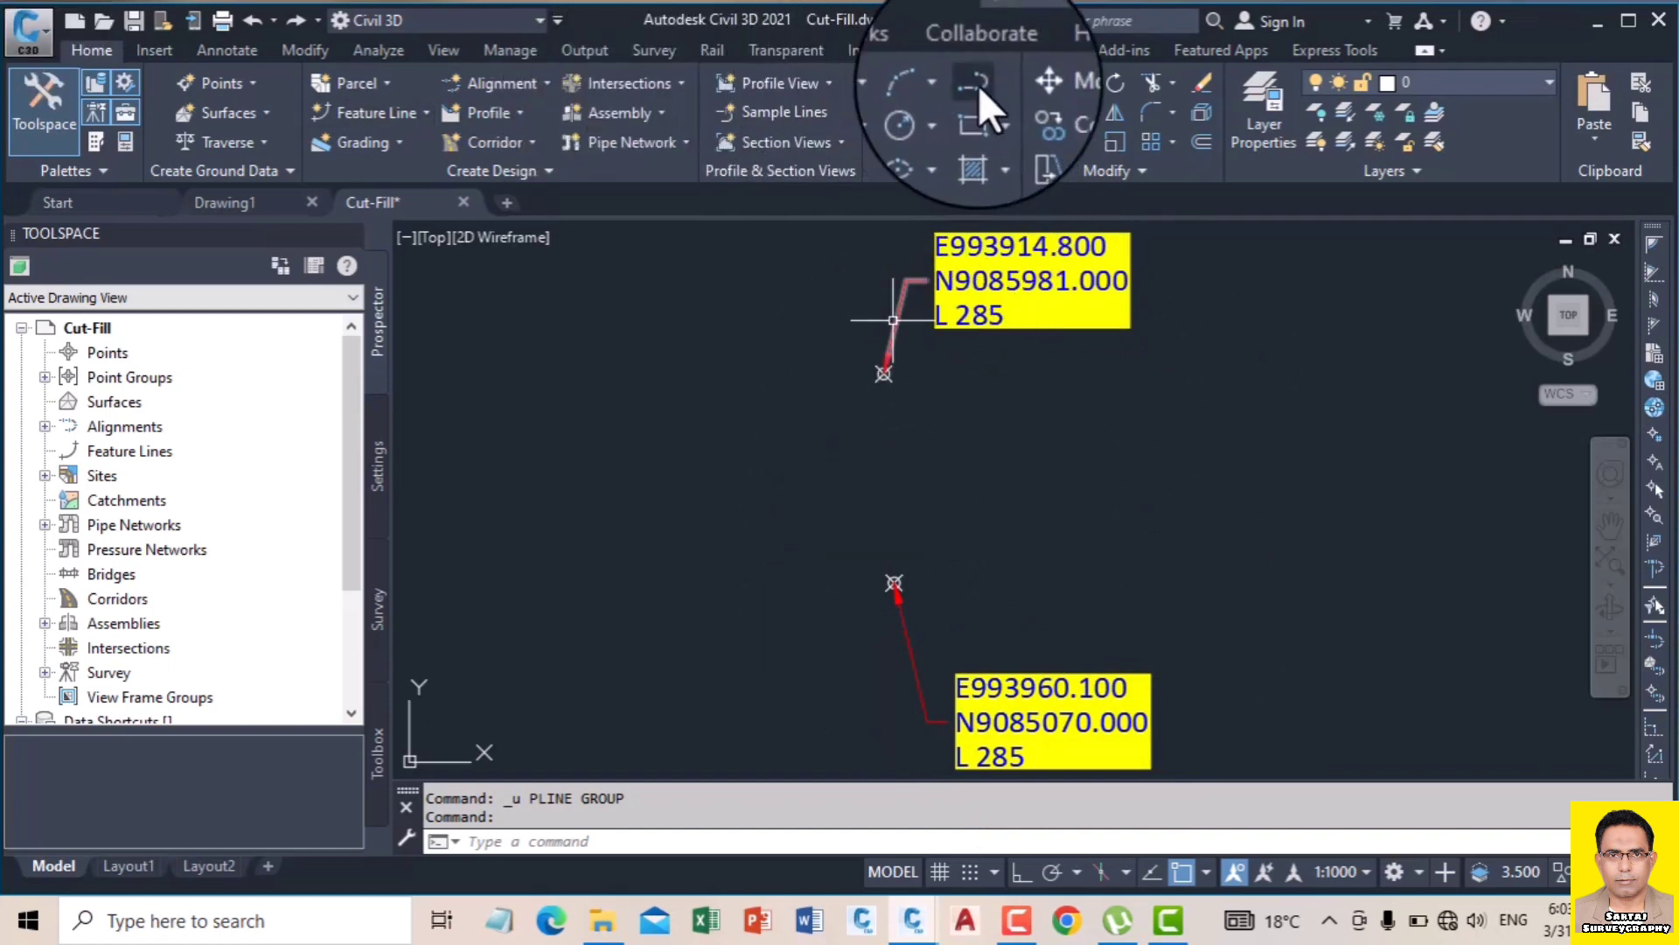
Step: Draw a straight centreline polyline from the survey point at E993960.100, N9085070.000 to the one at E993914.800, N9085981.000
left_click(976, 83)
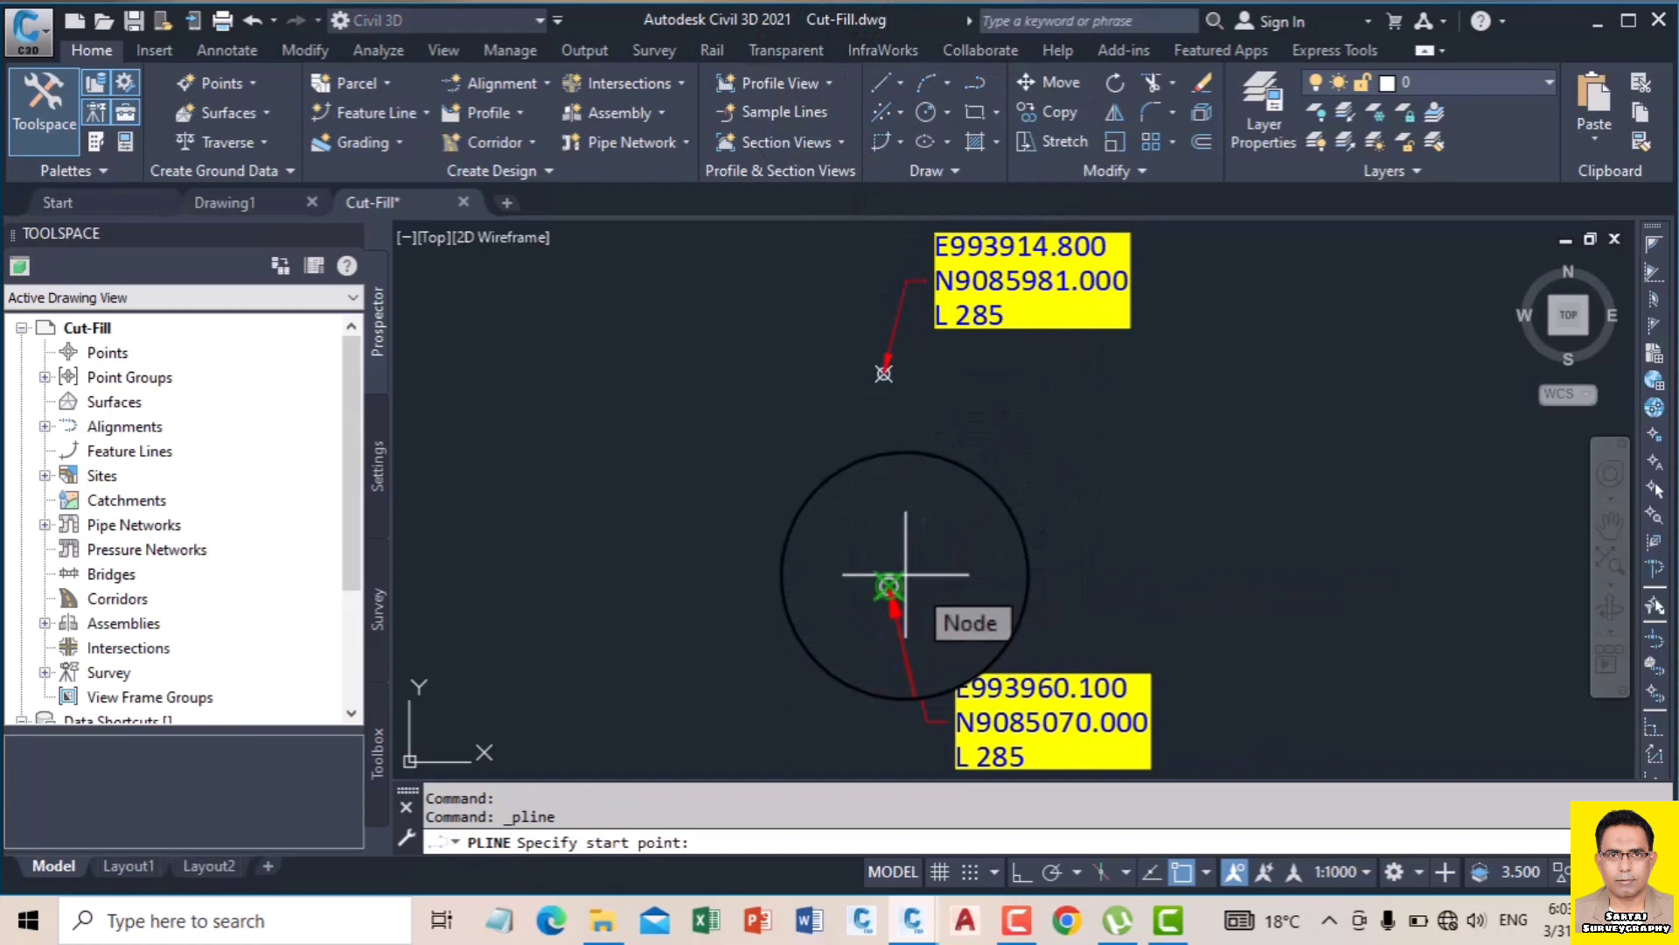
left_click(905, 575)
right_click(960, 405)
left_click(995, 413)
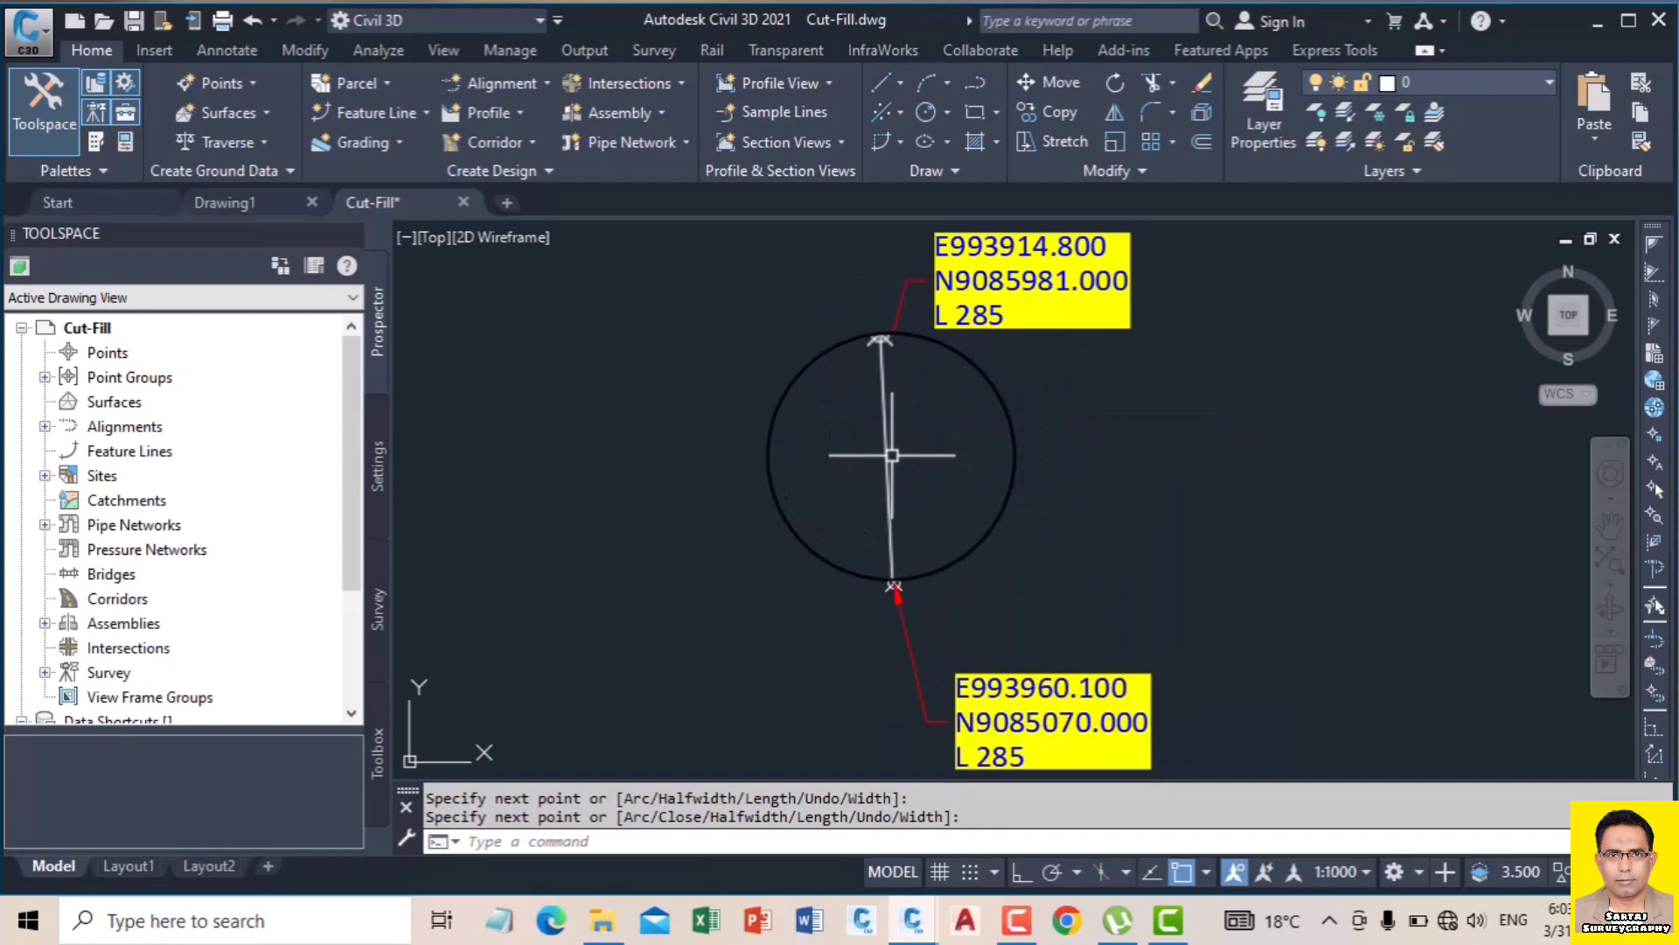
key("Return")
left_click(889, 454)
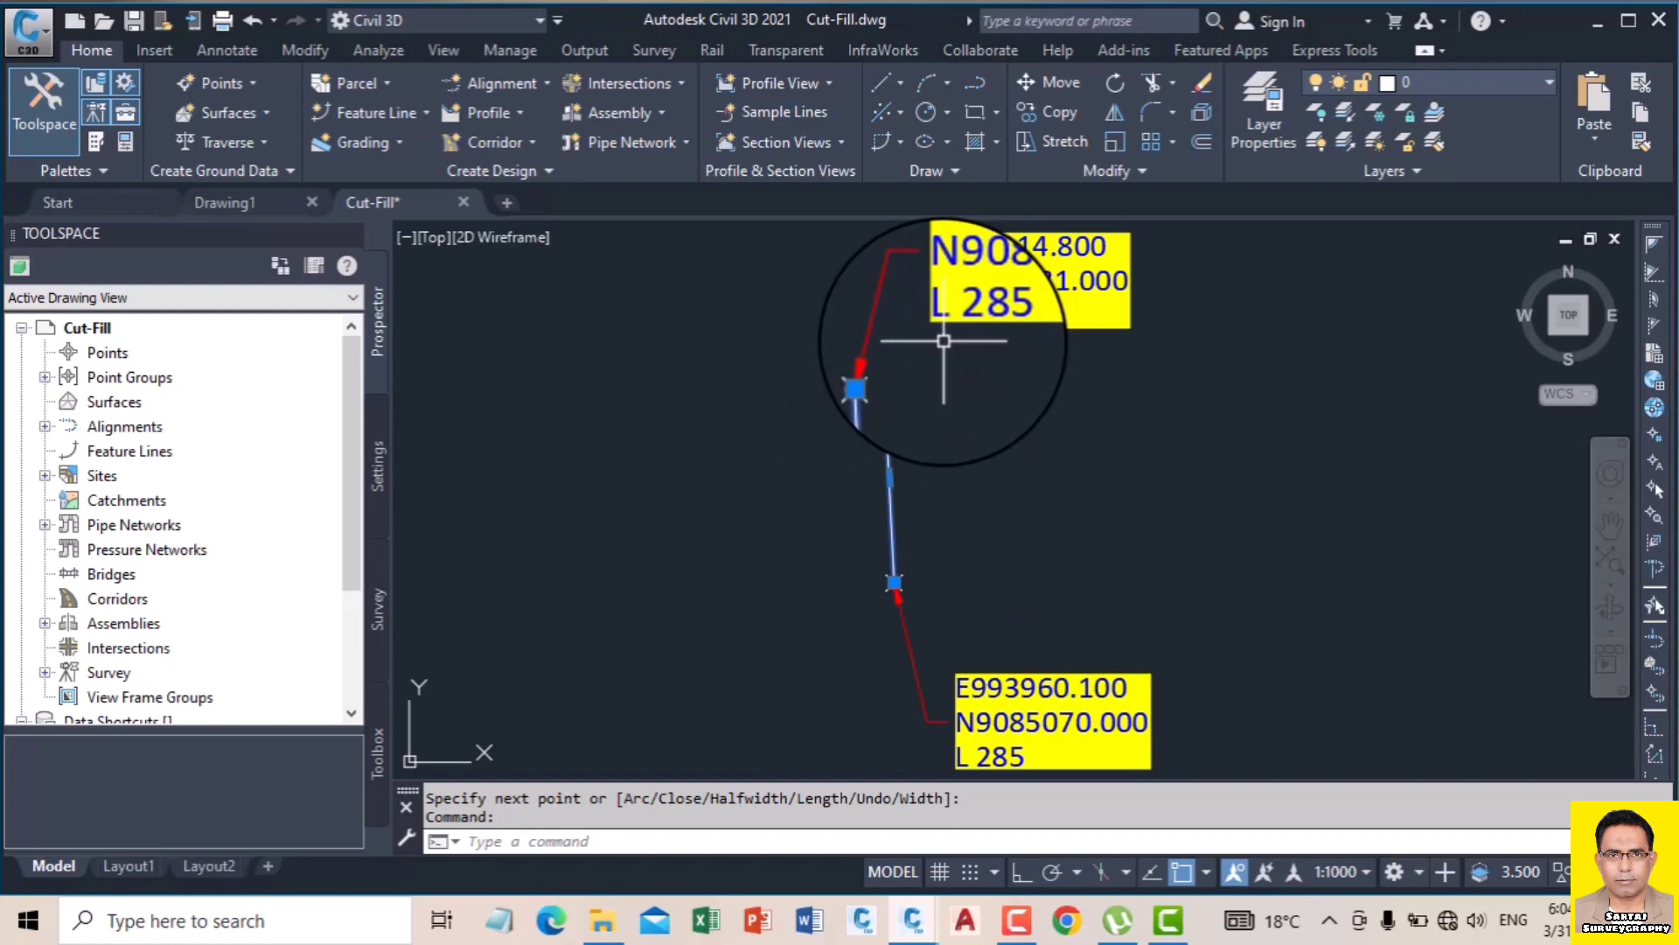
key("Escape")
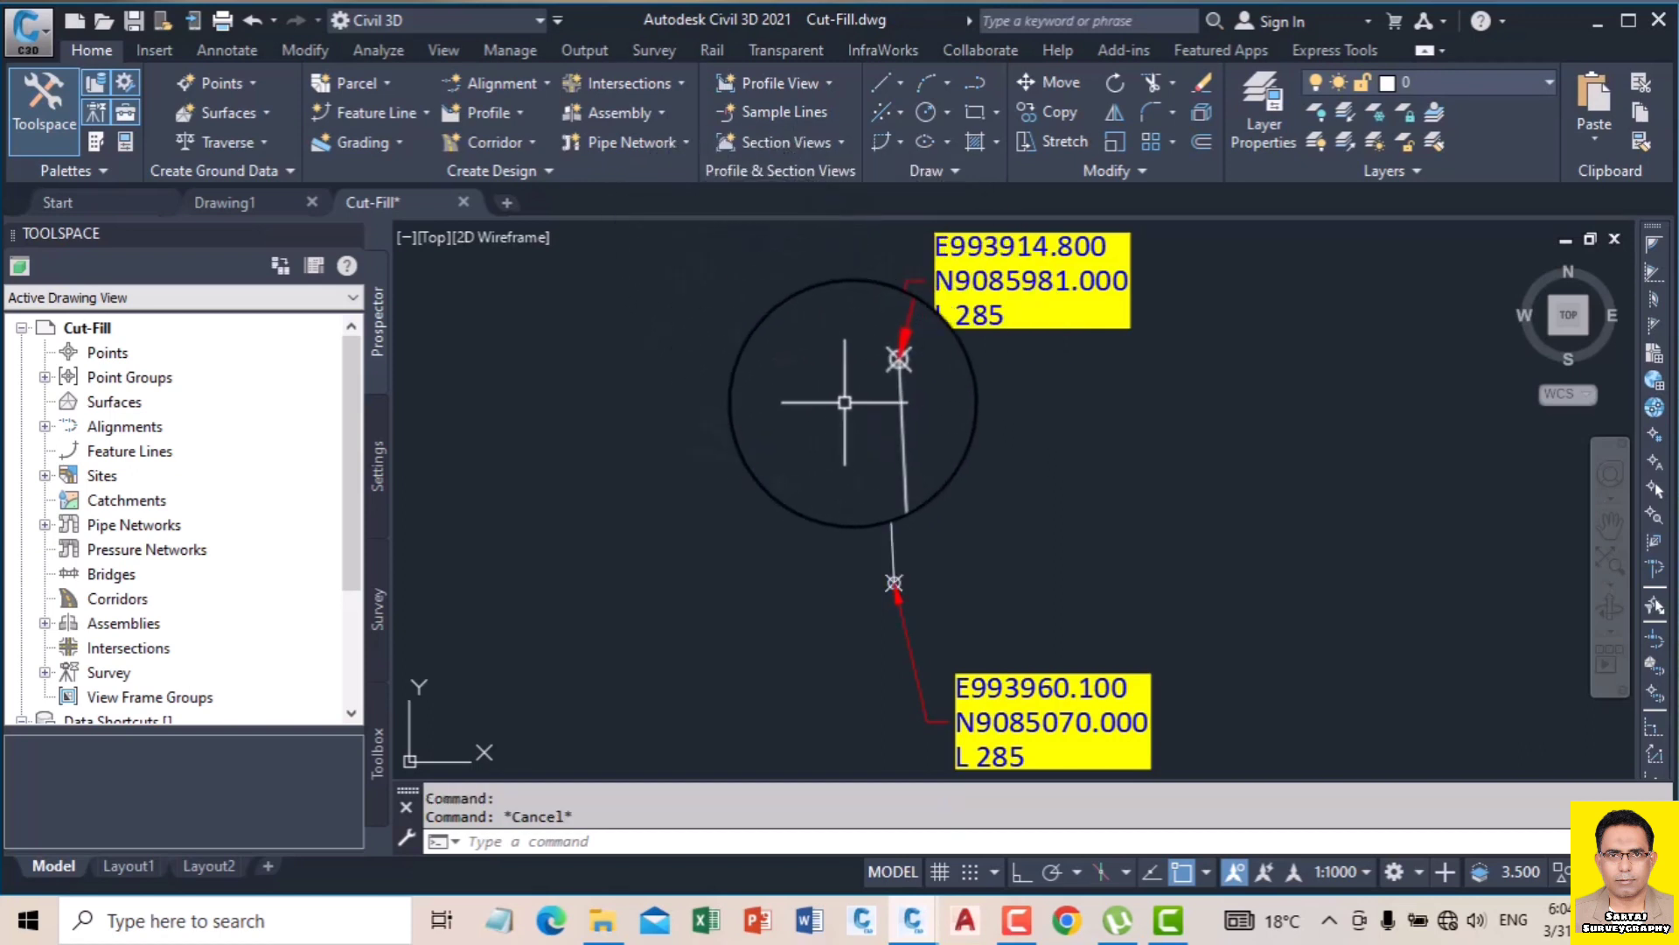
left_click(879, 420)
left_click(1134, 473)
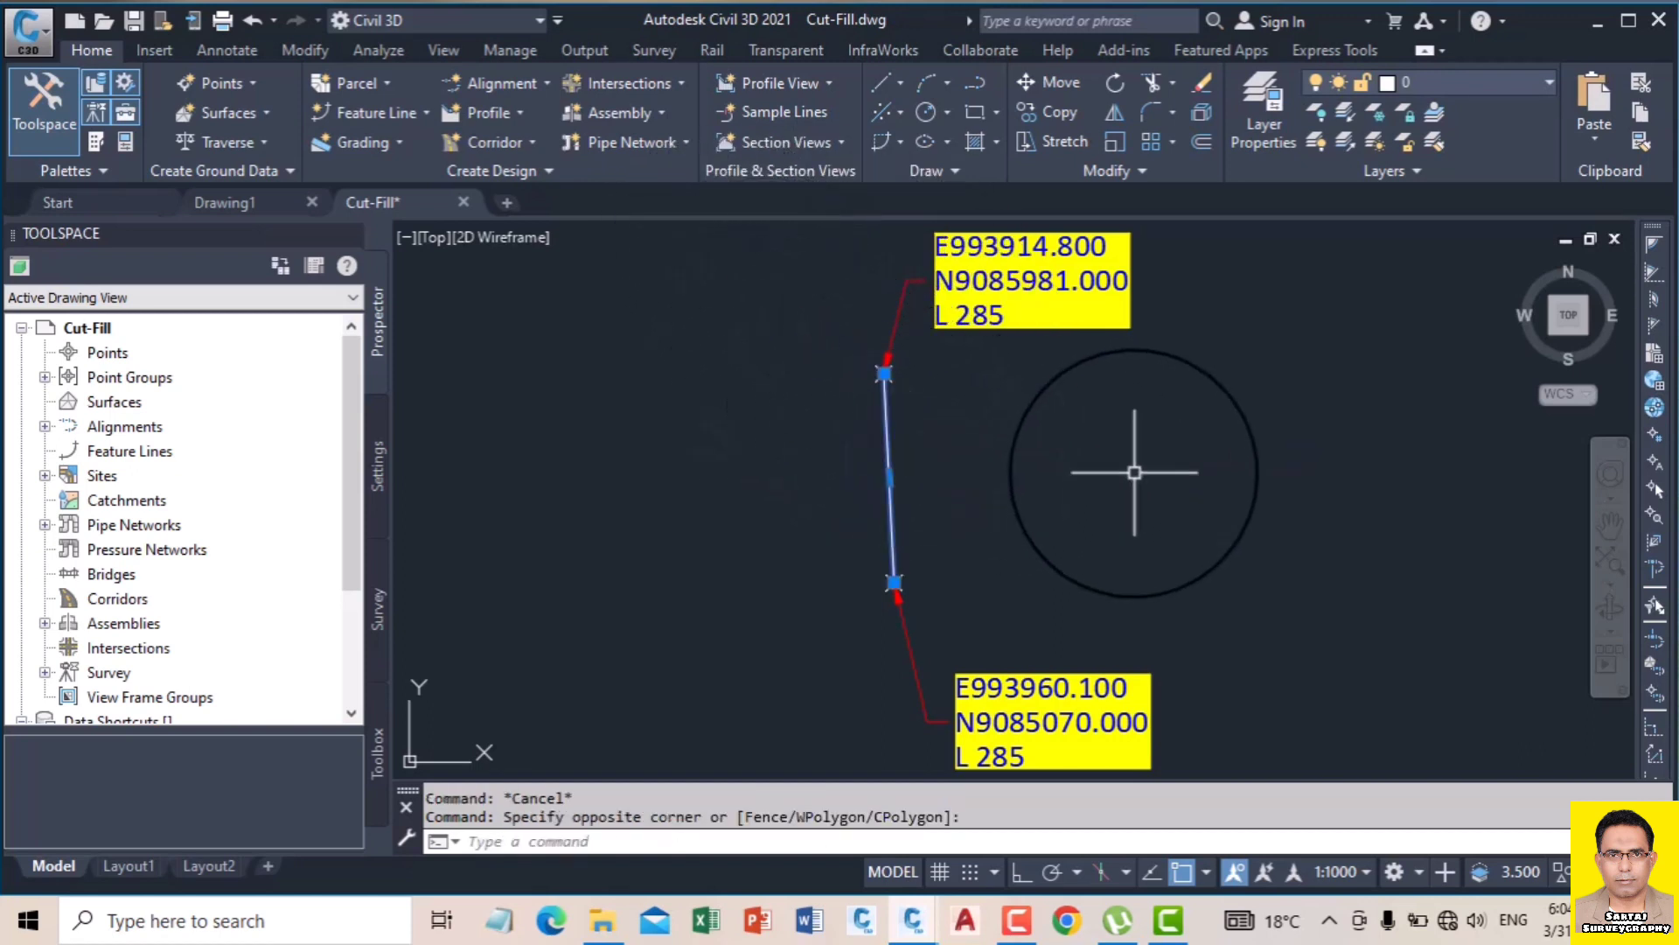
key("Escape")
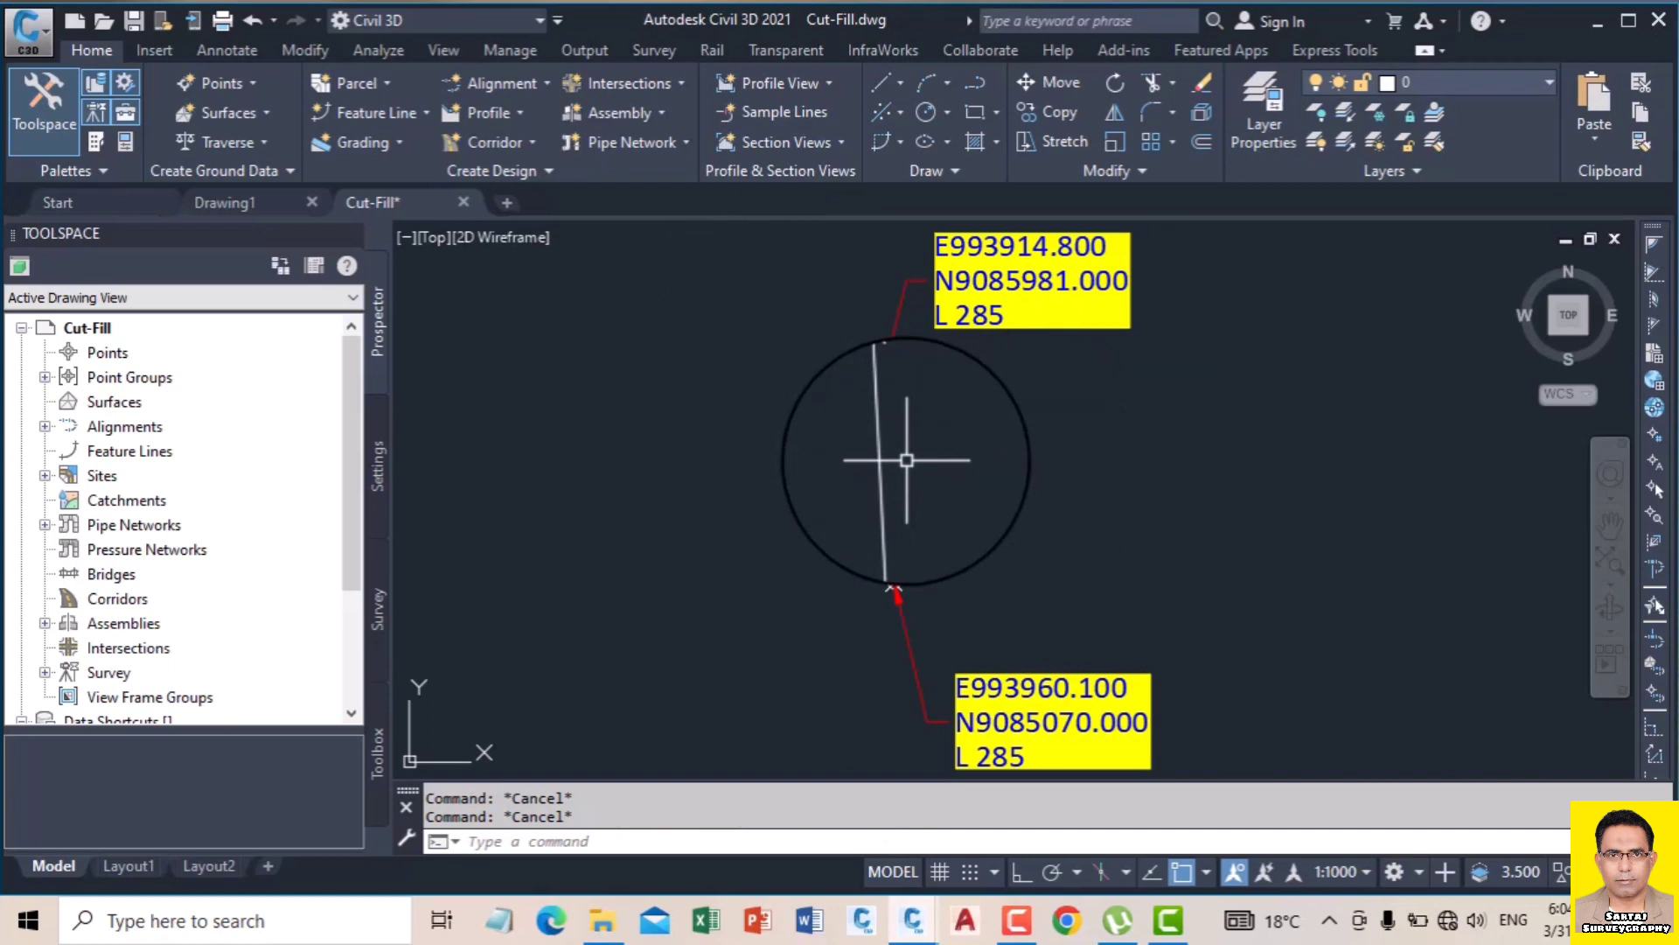
Step: Offset the centreline polyline by 125 to both sides
type("o")
key("Return")
type("1")
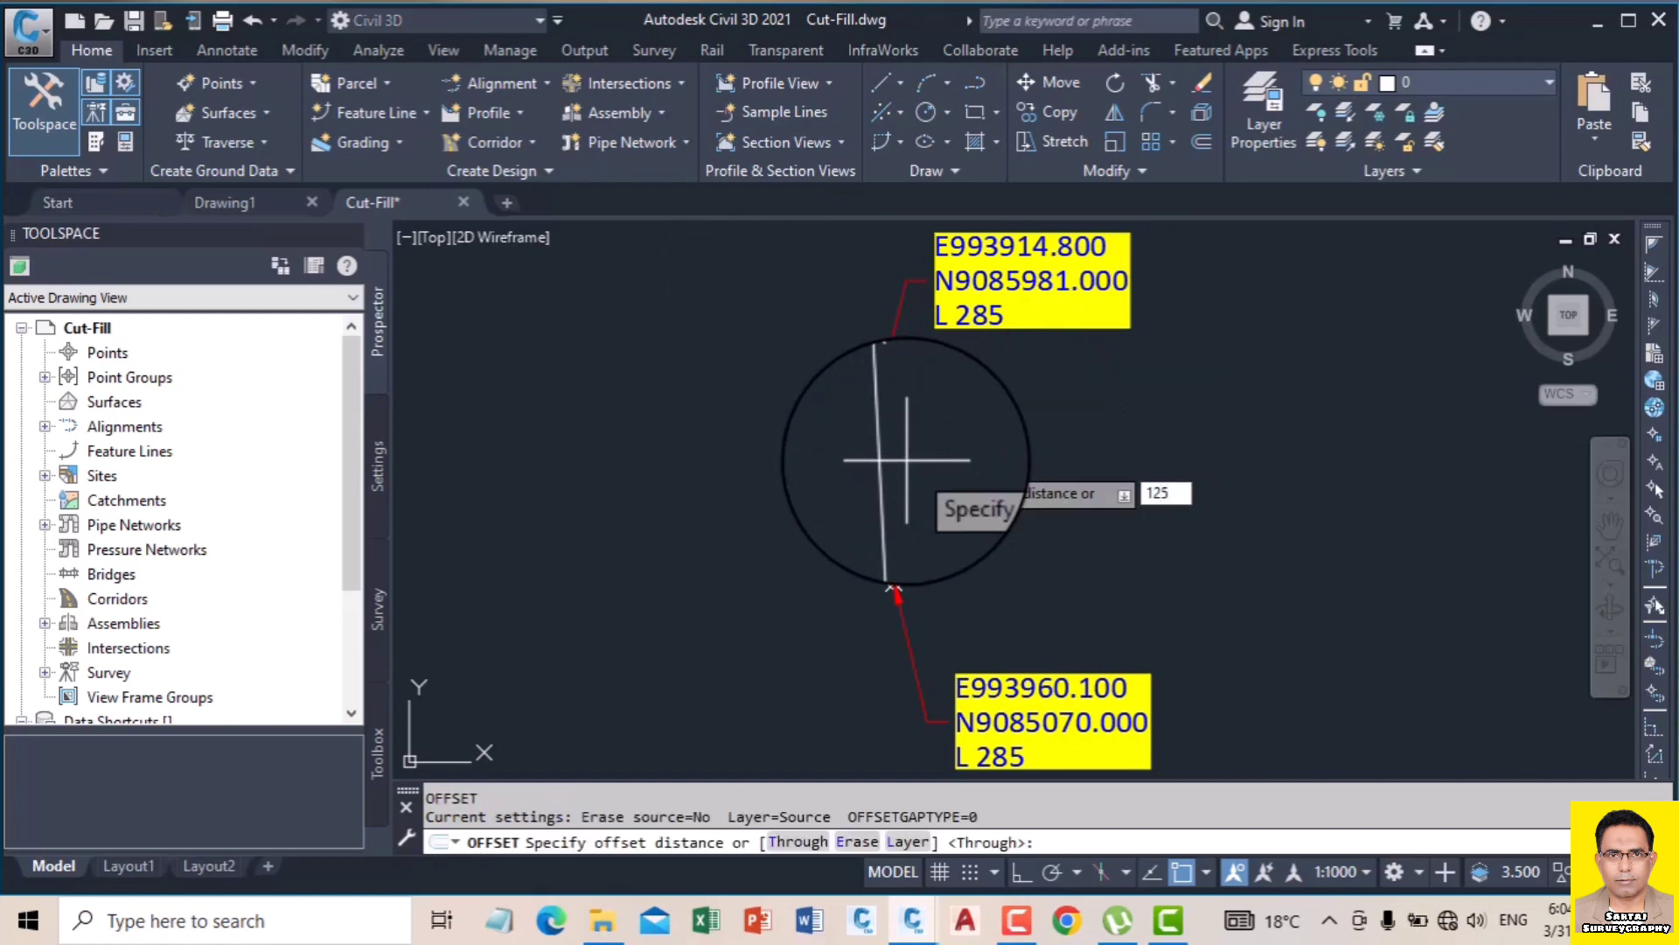
type("25")
key("Return")
left_click(879, 455)
left_click(905, 458)
left_click(887, 458)
left_click(778, 438)
right_click(990, 458)
left_click(1009, 467)
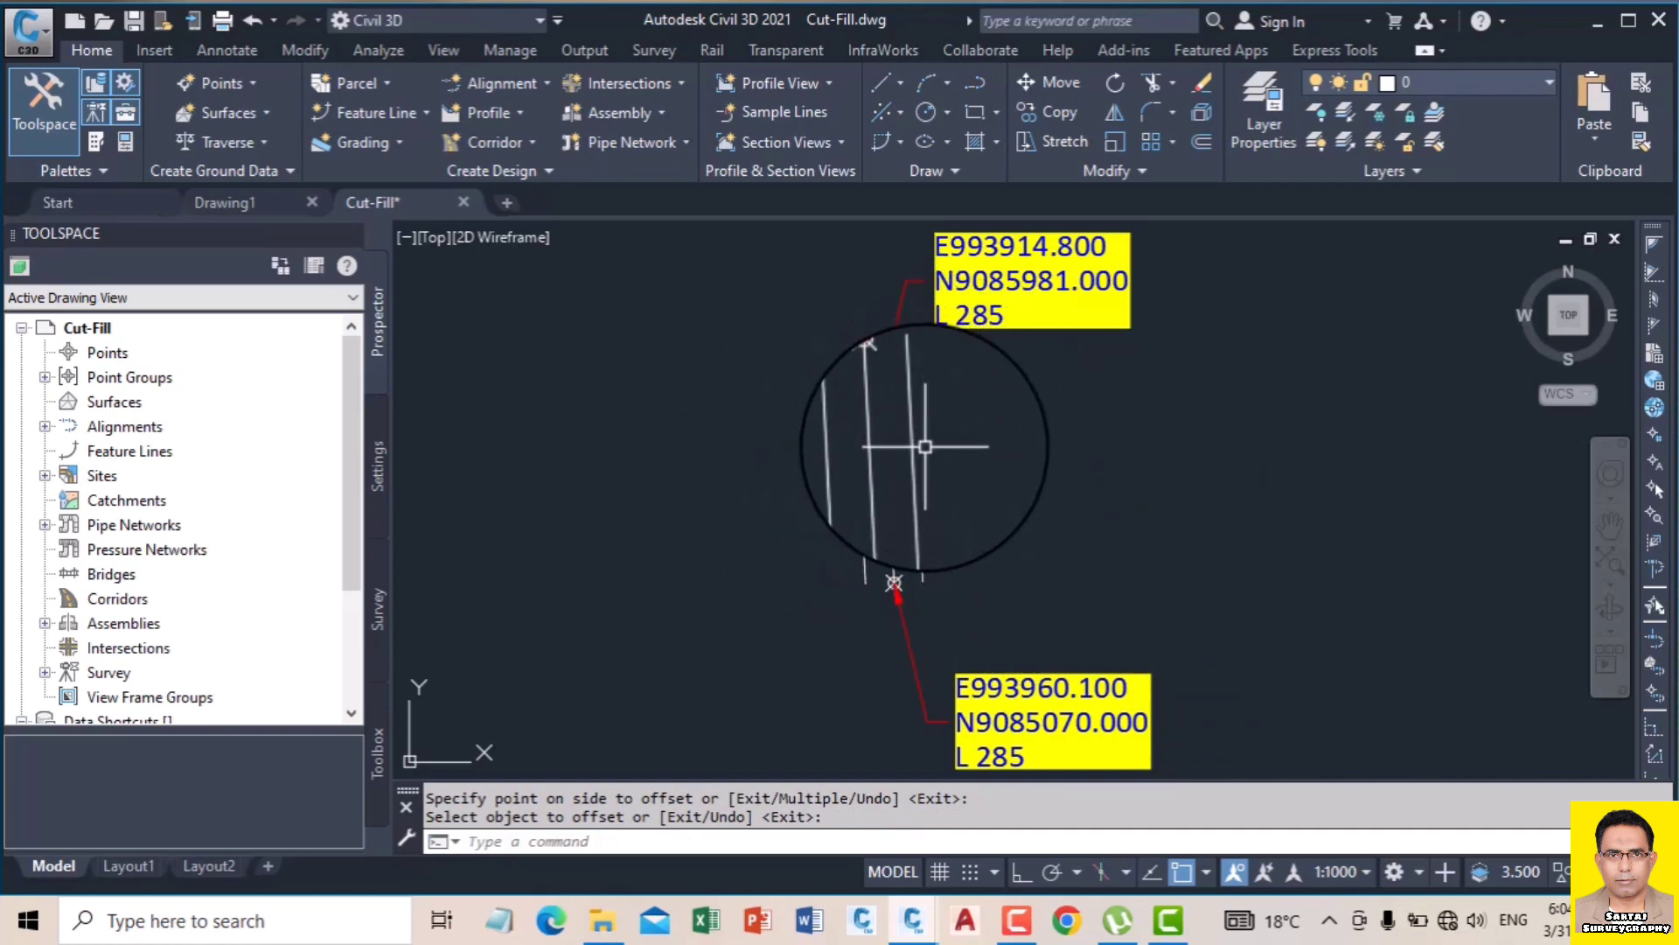
Step: Draw a closed rectangular polyline through the four end points of the two offset lines
left_click(973, 84)
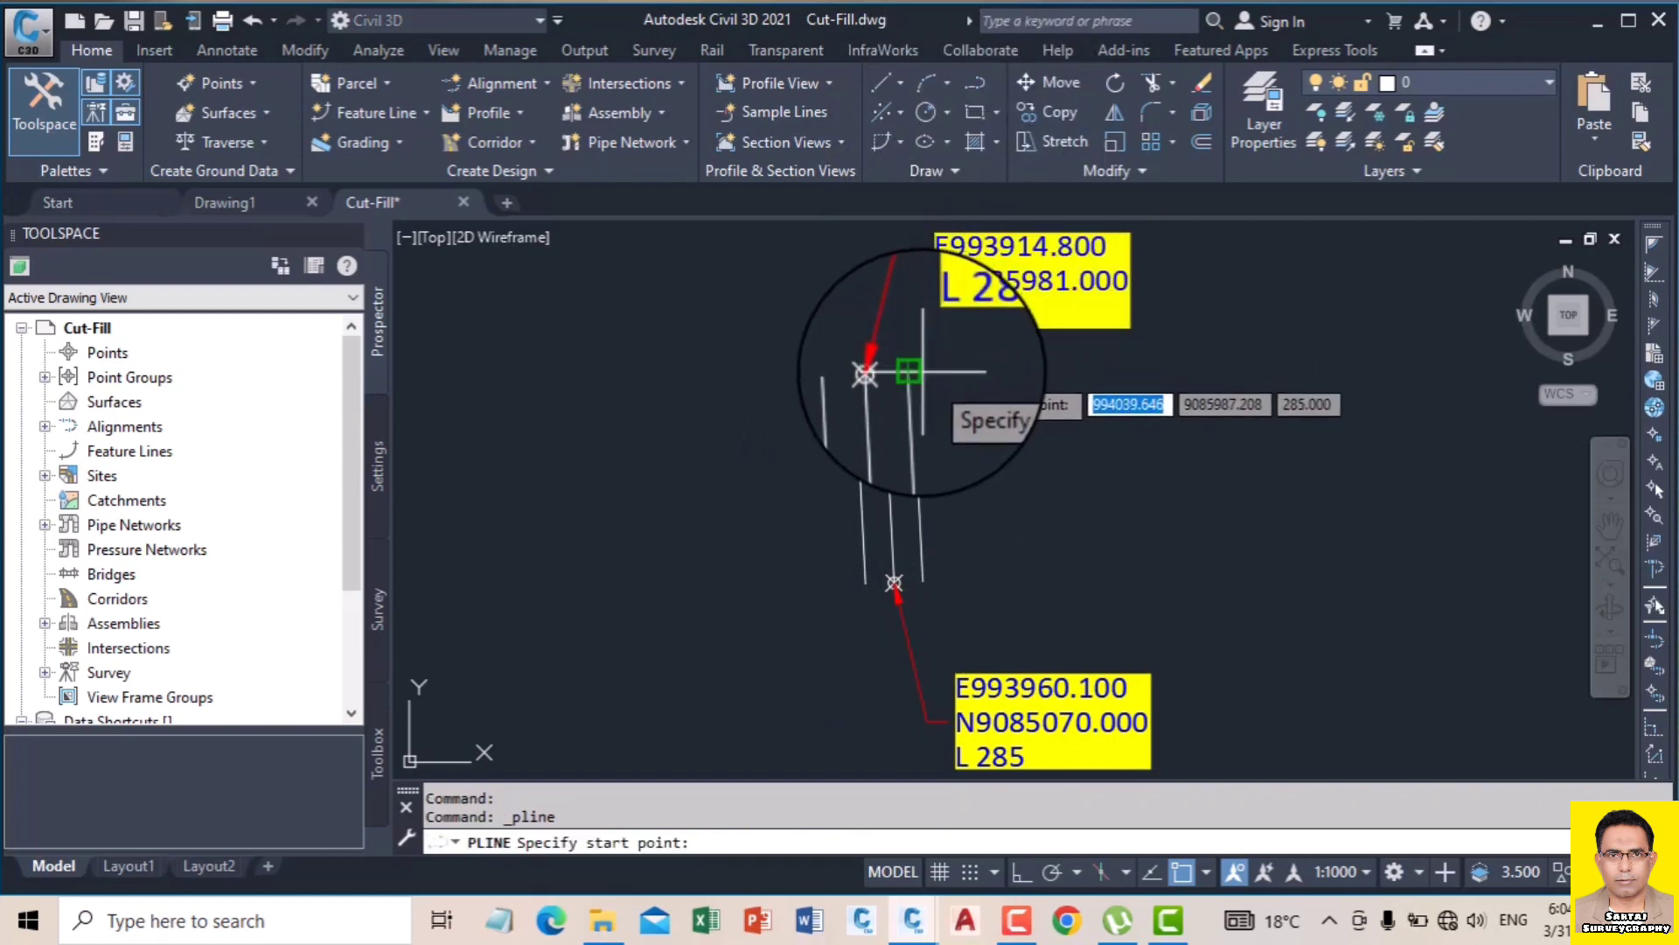
left_click(919, 371)
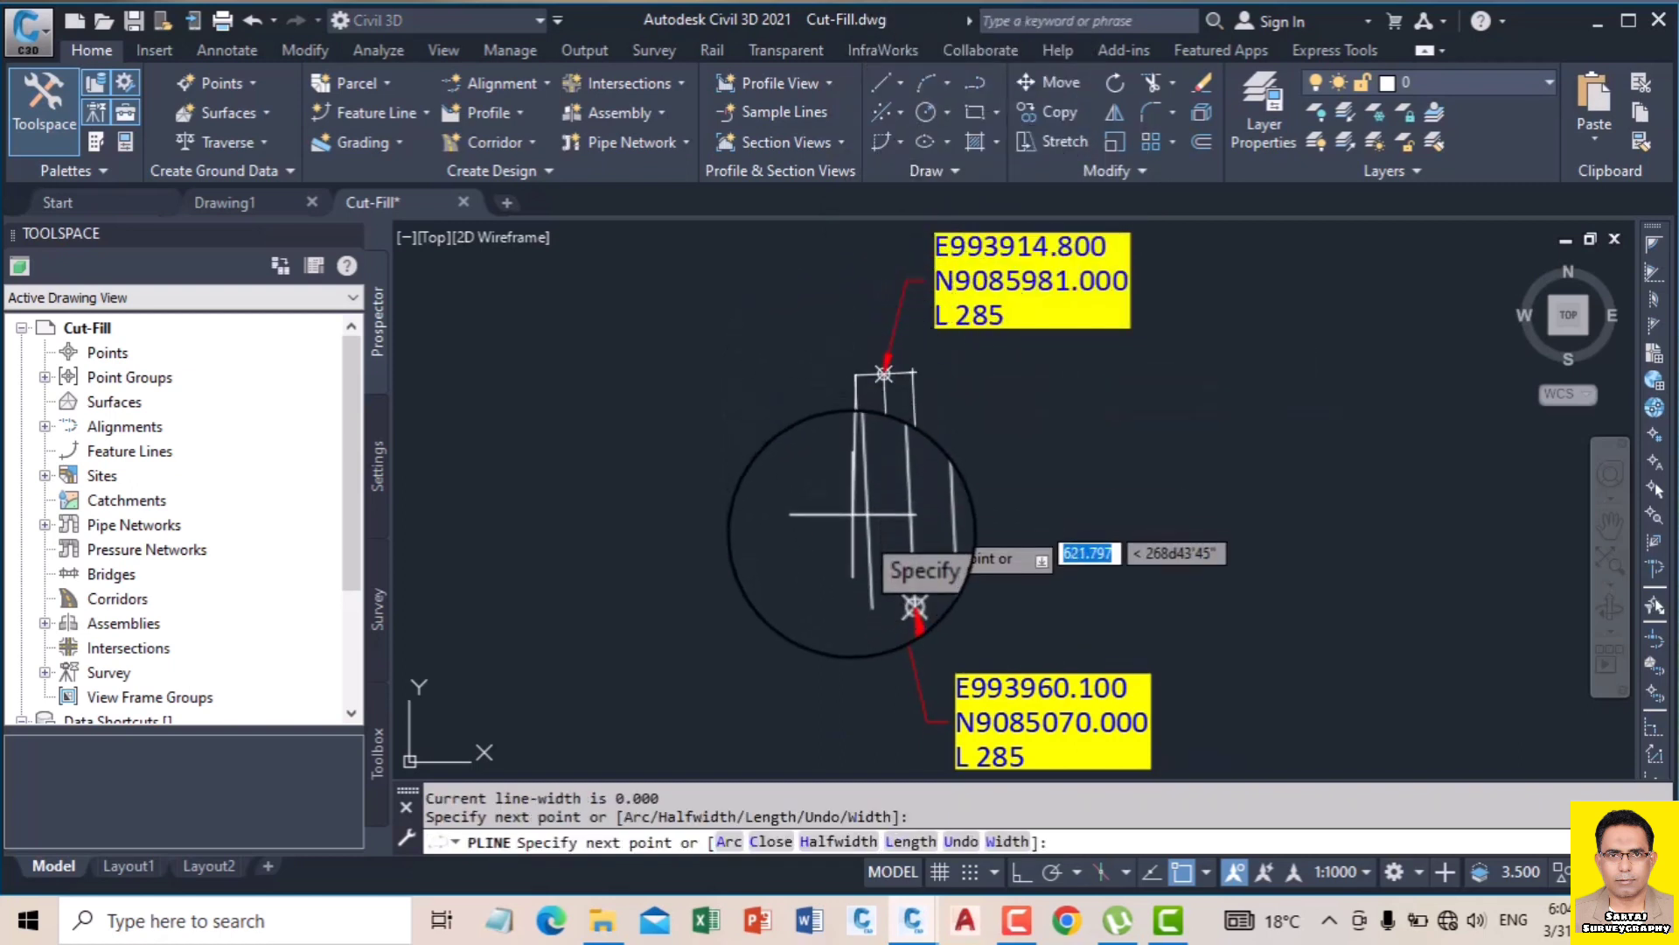
left_click(883, 579)
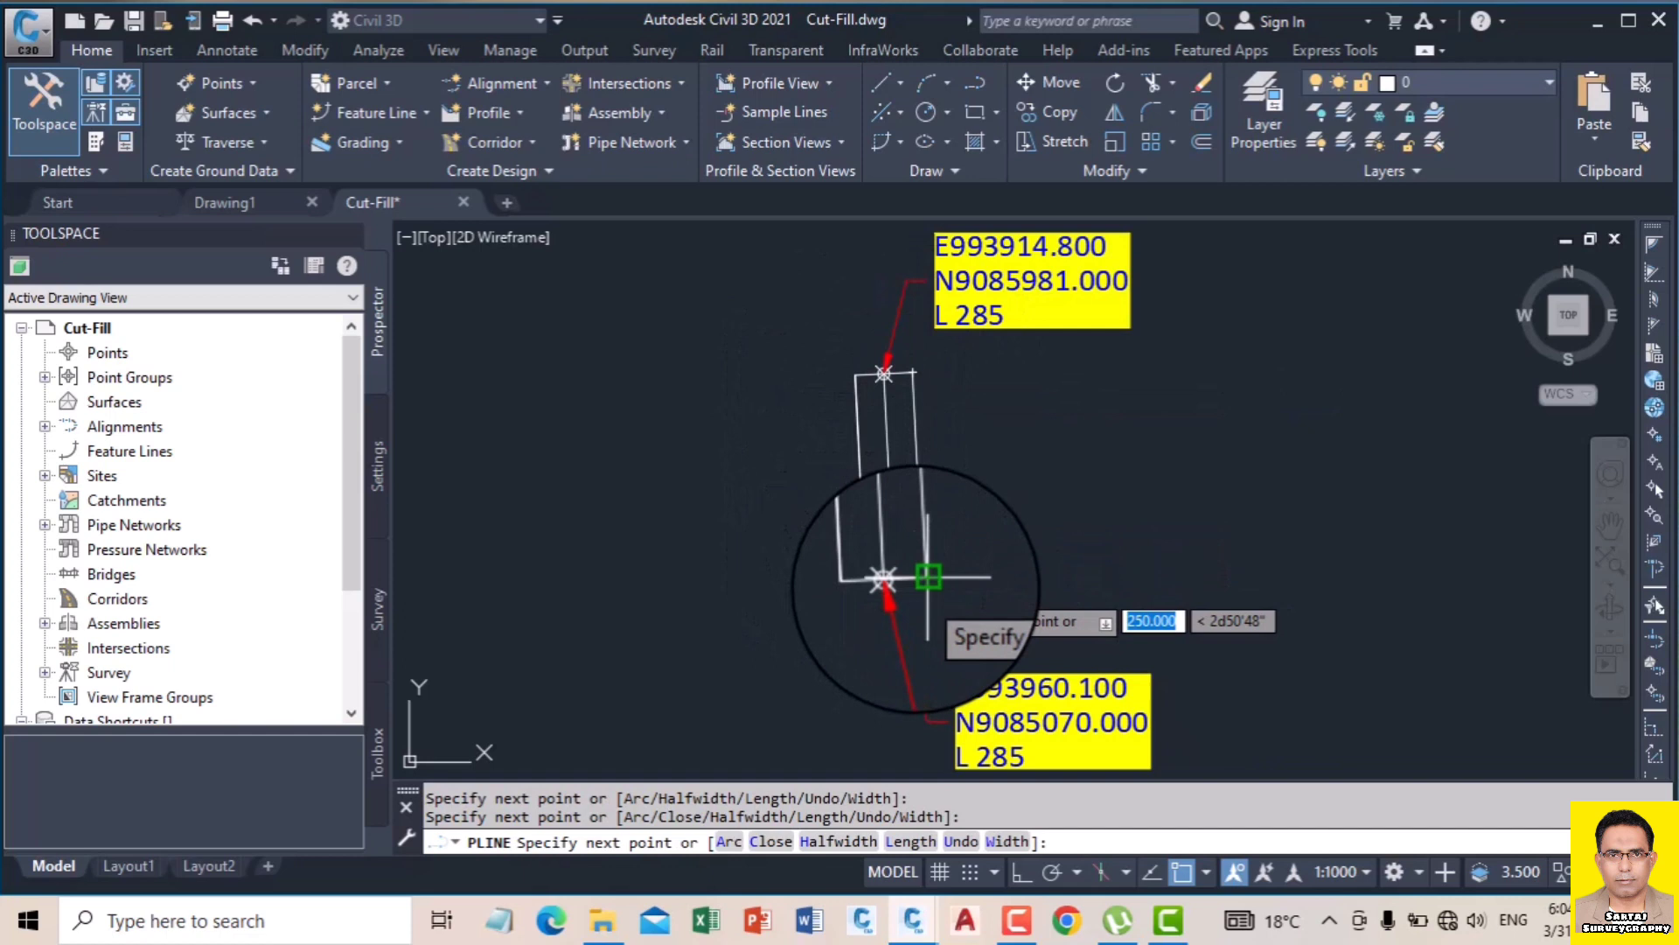
left_click(928, 579)
key("Return")
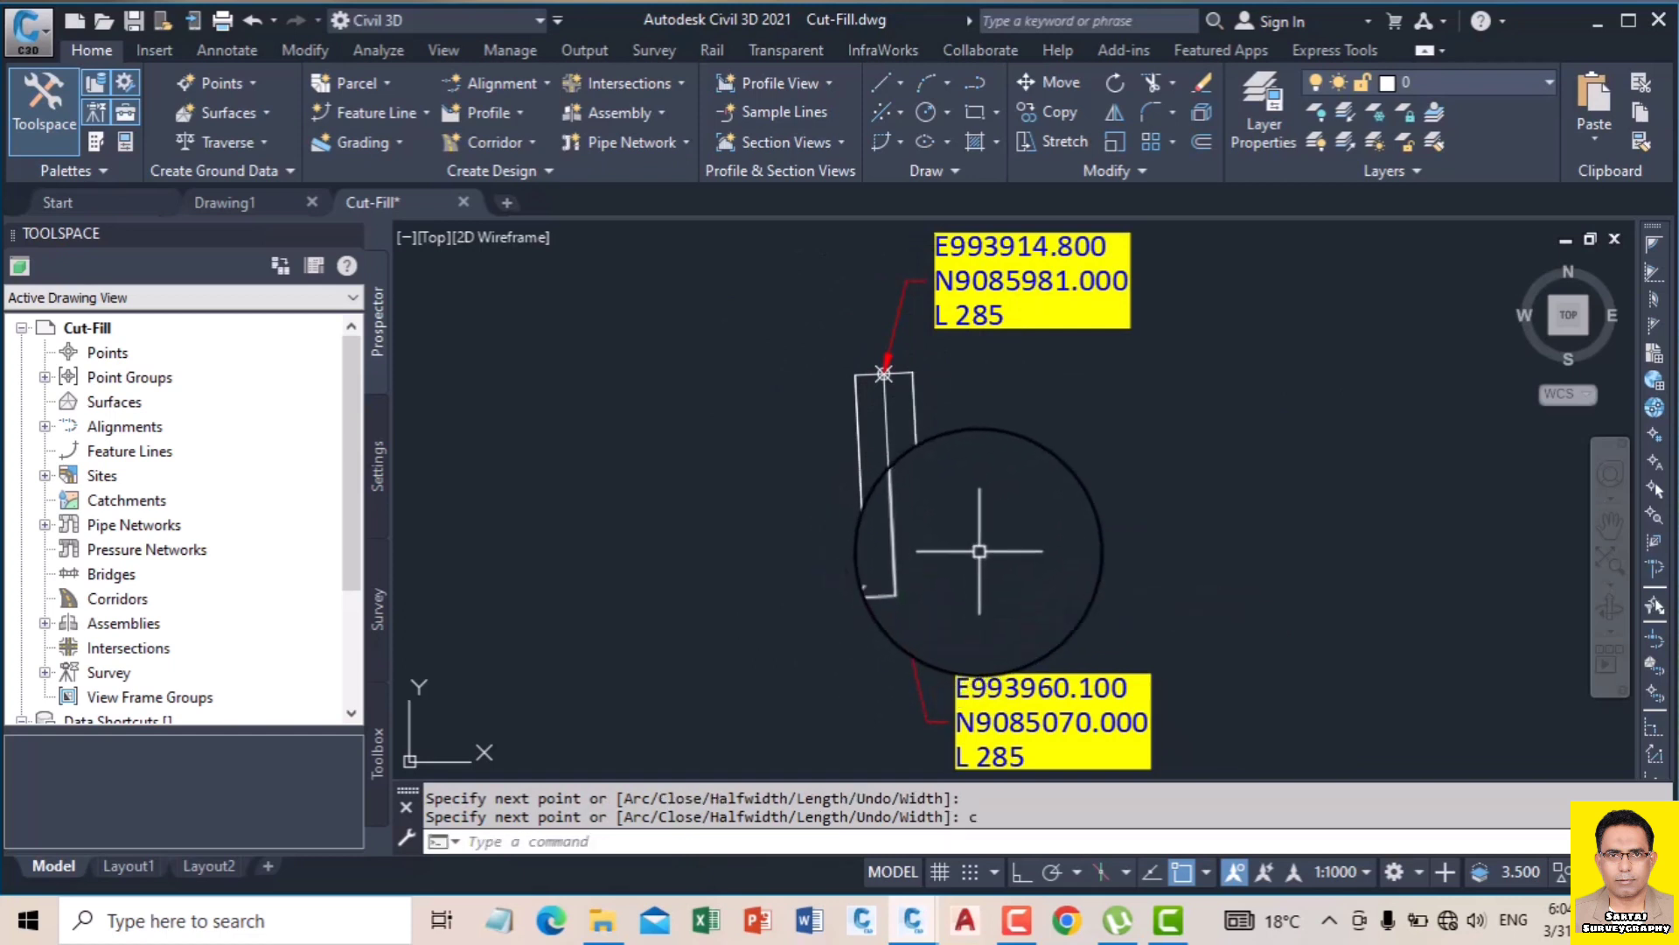
key("Return")
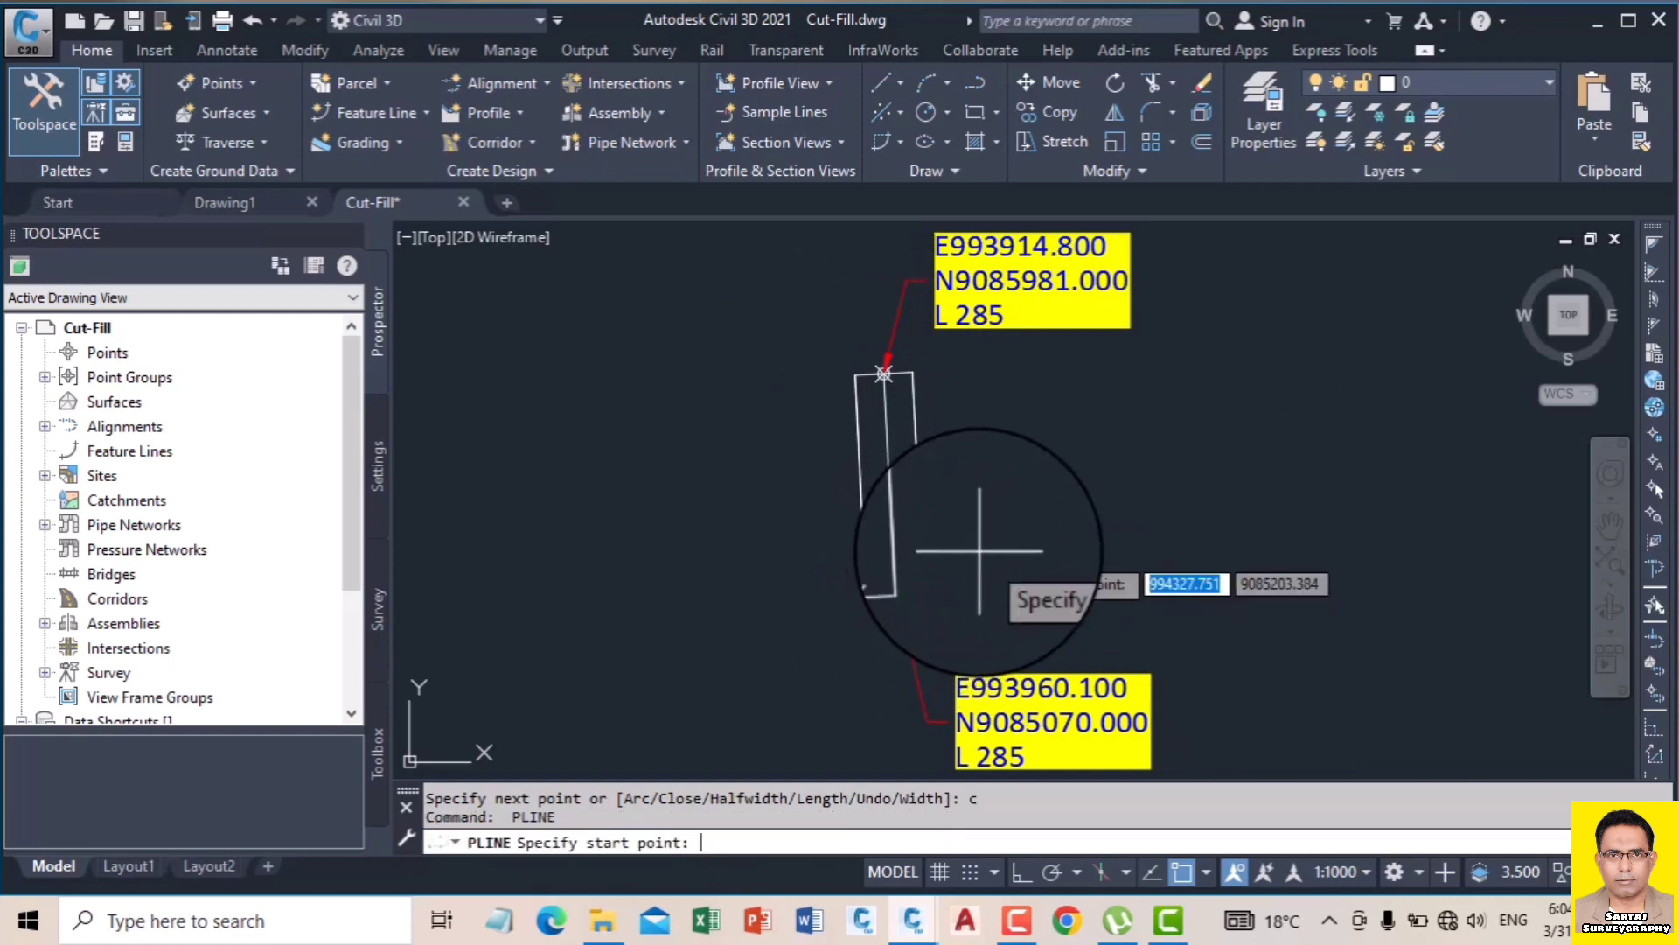
left_click(962, 420)
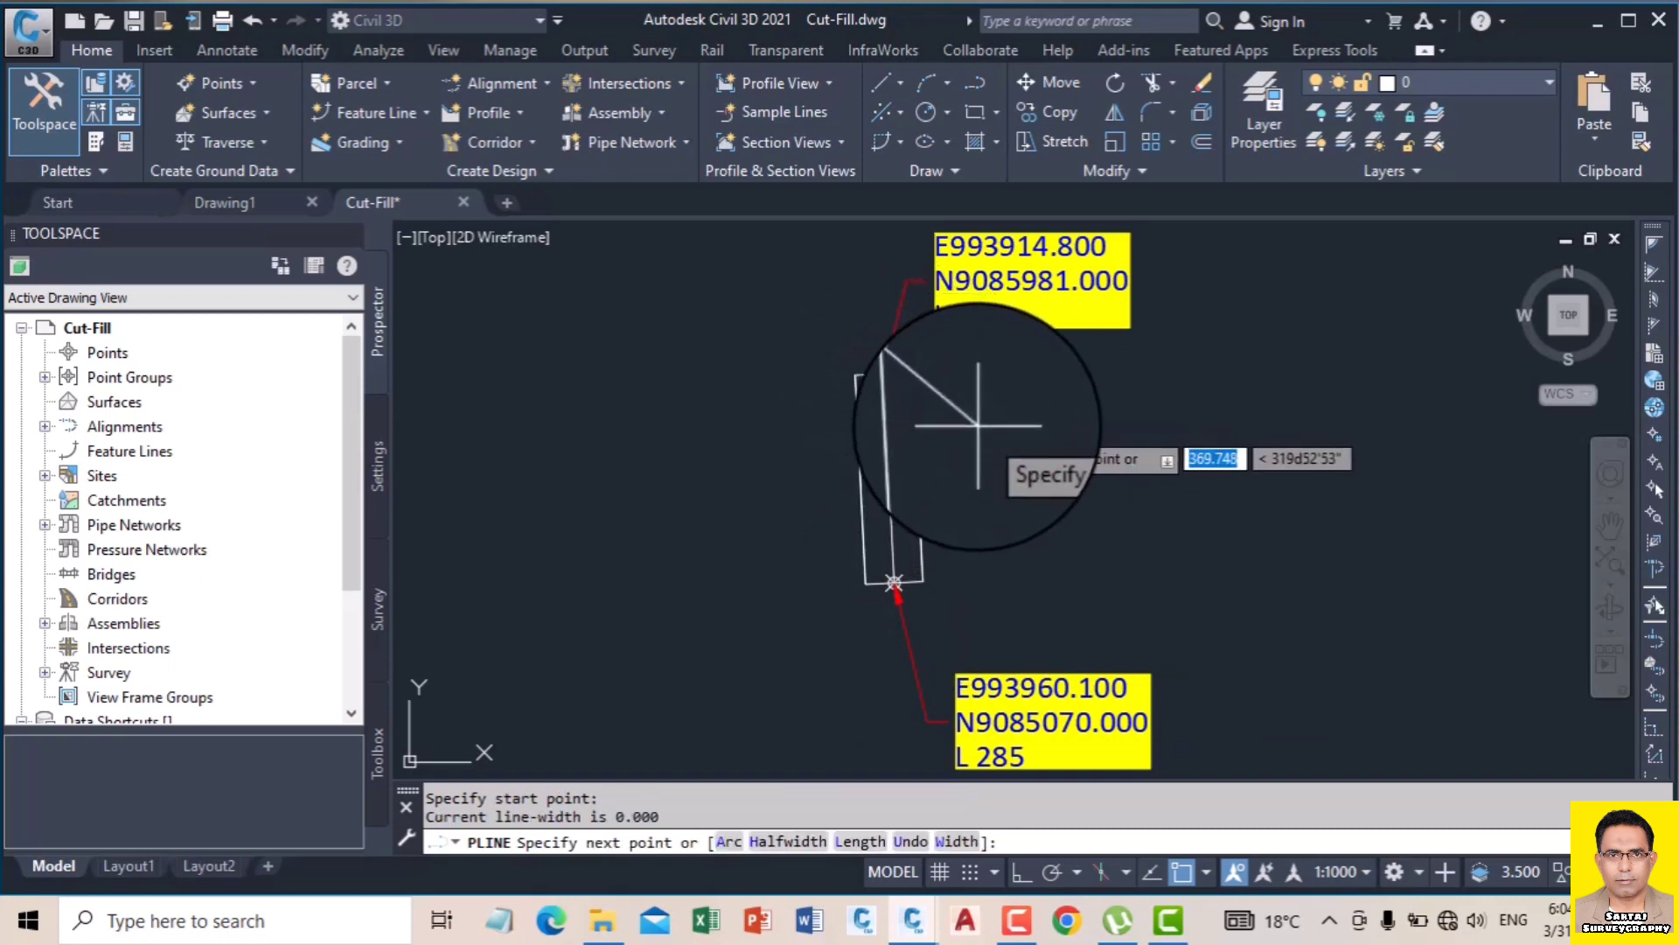
key("Escape")
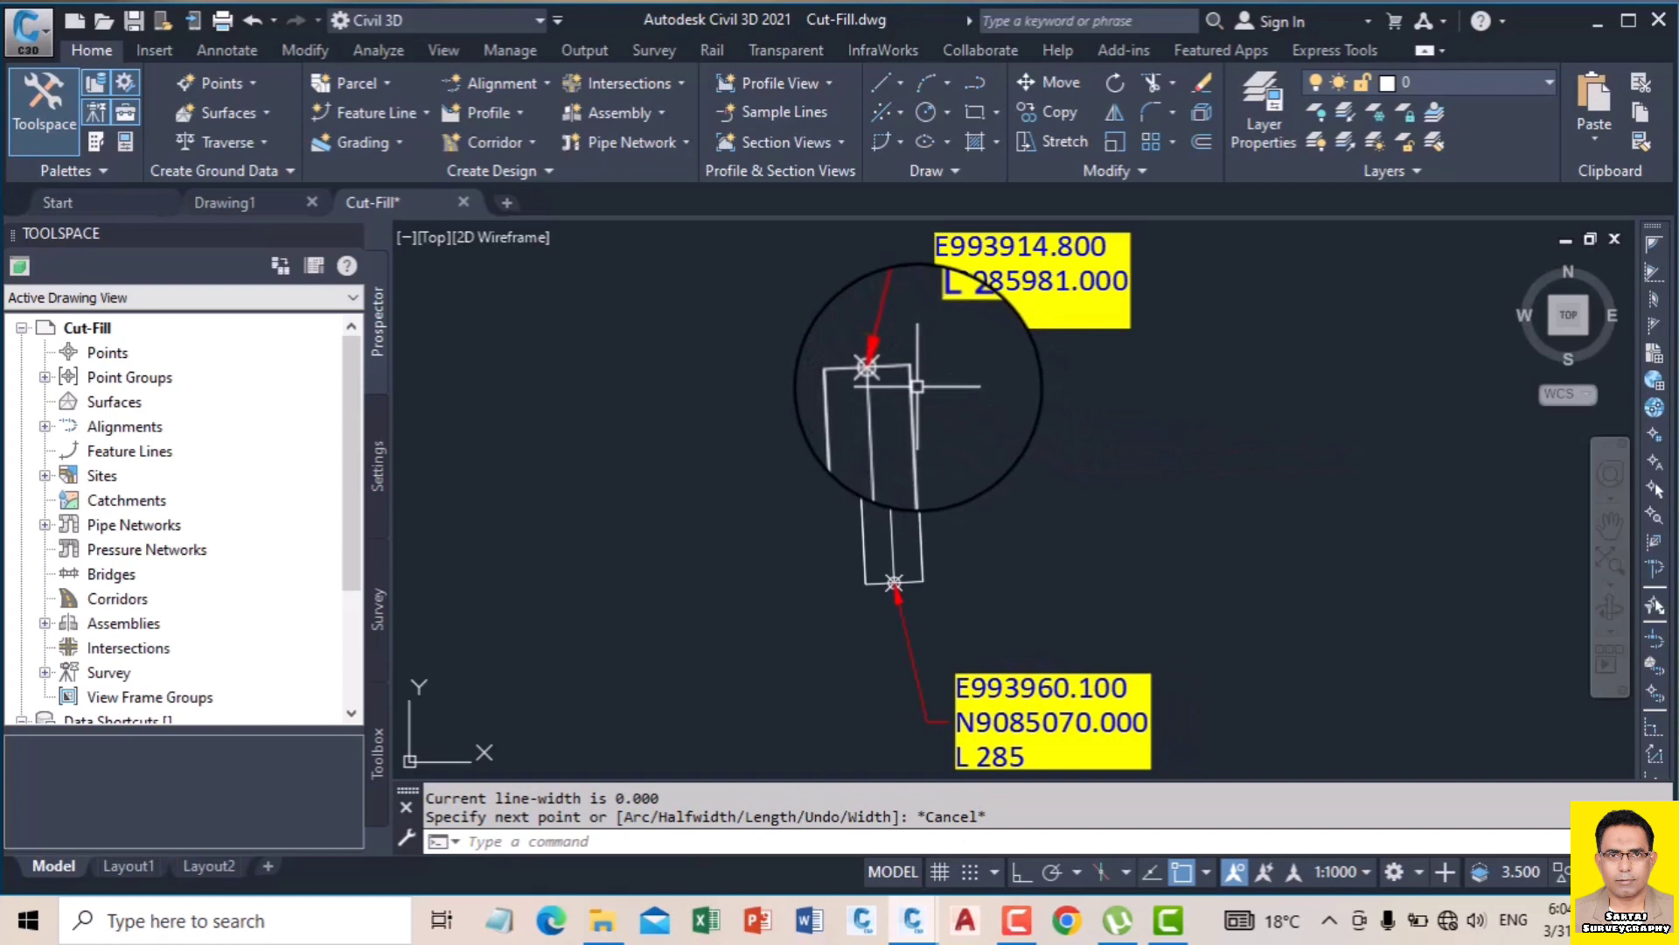
left_click(910, 375)
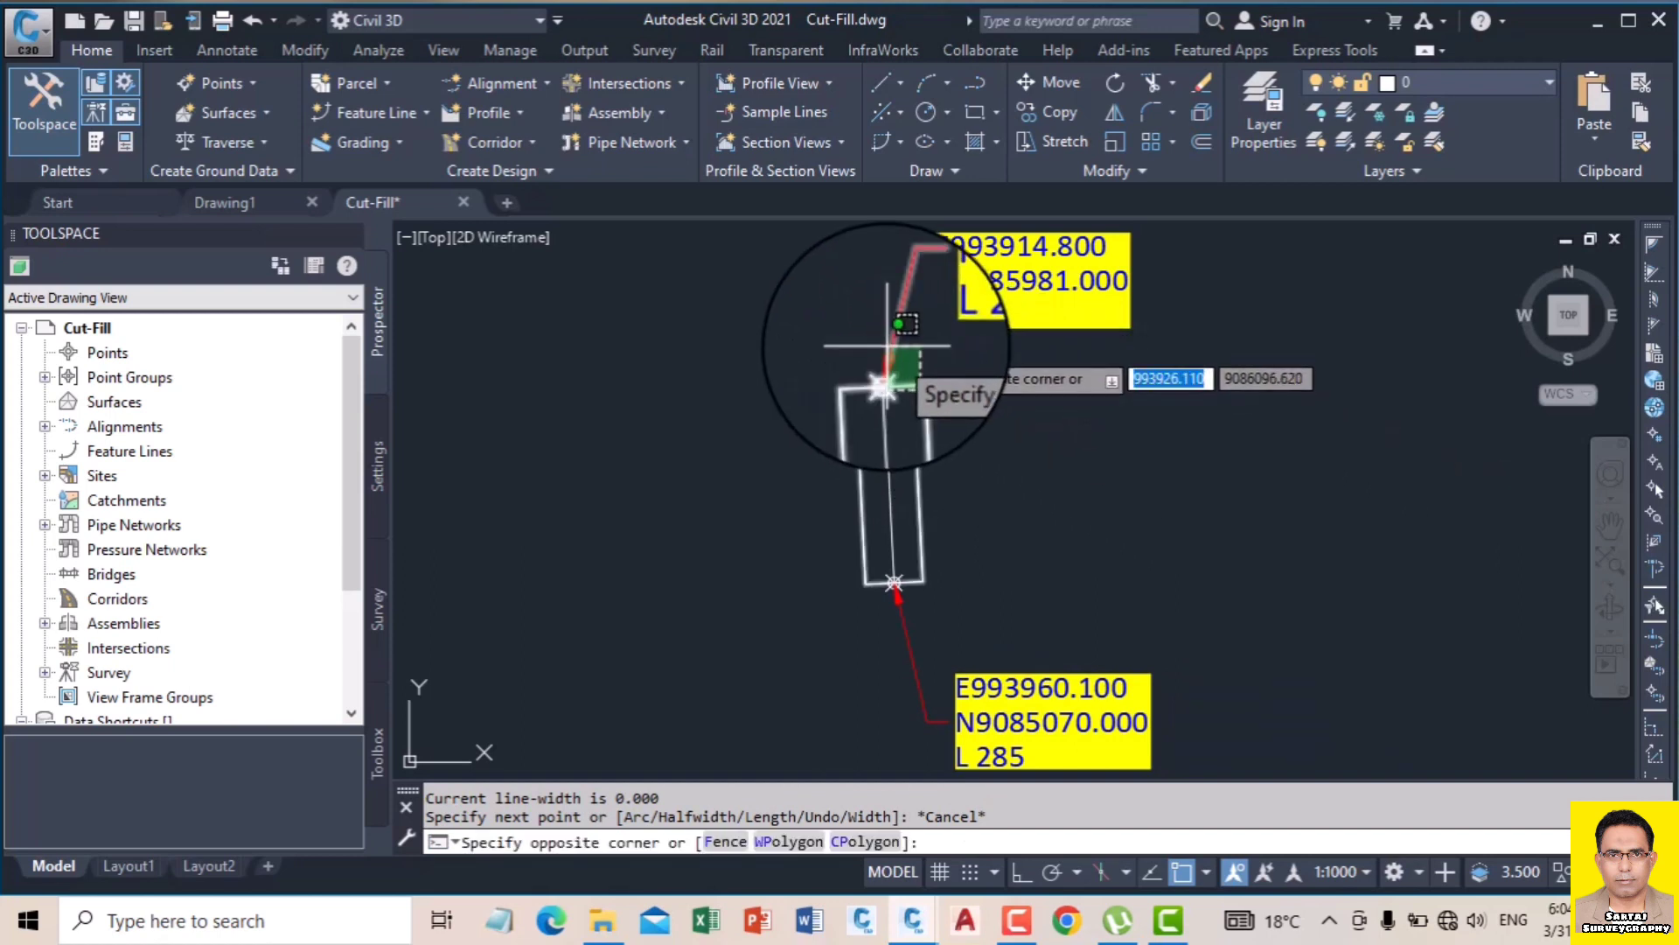
left_click(1041, 424)
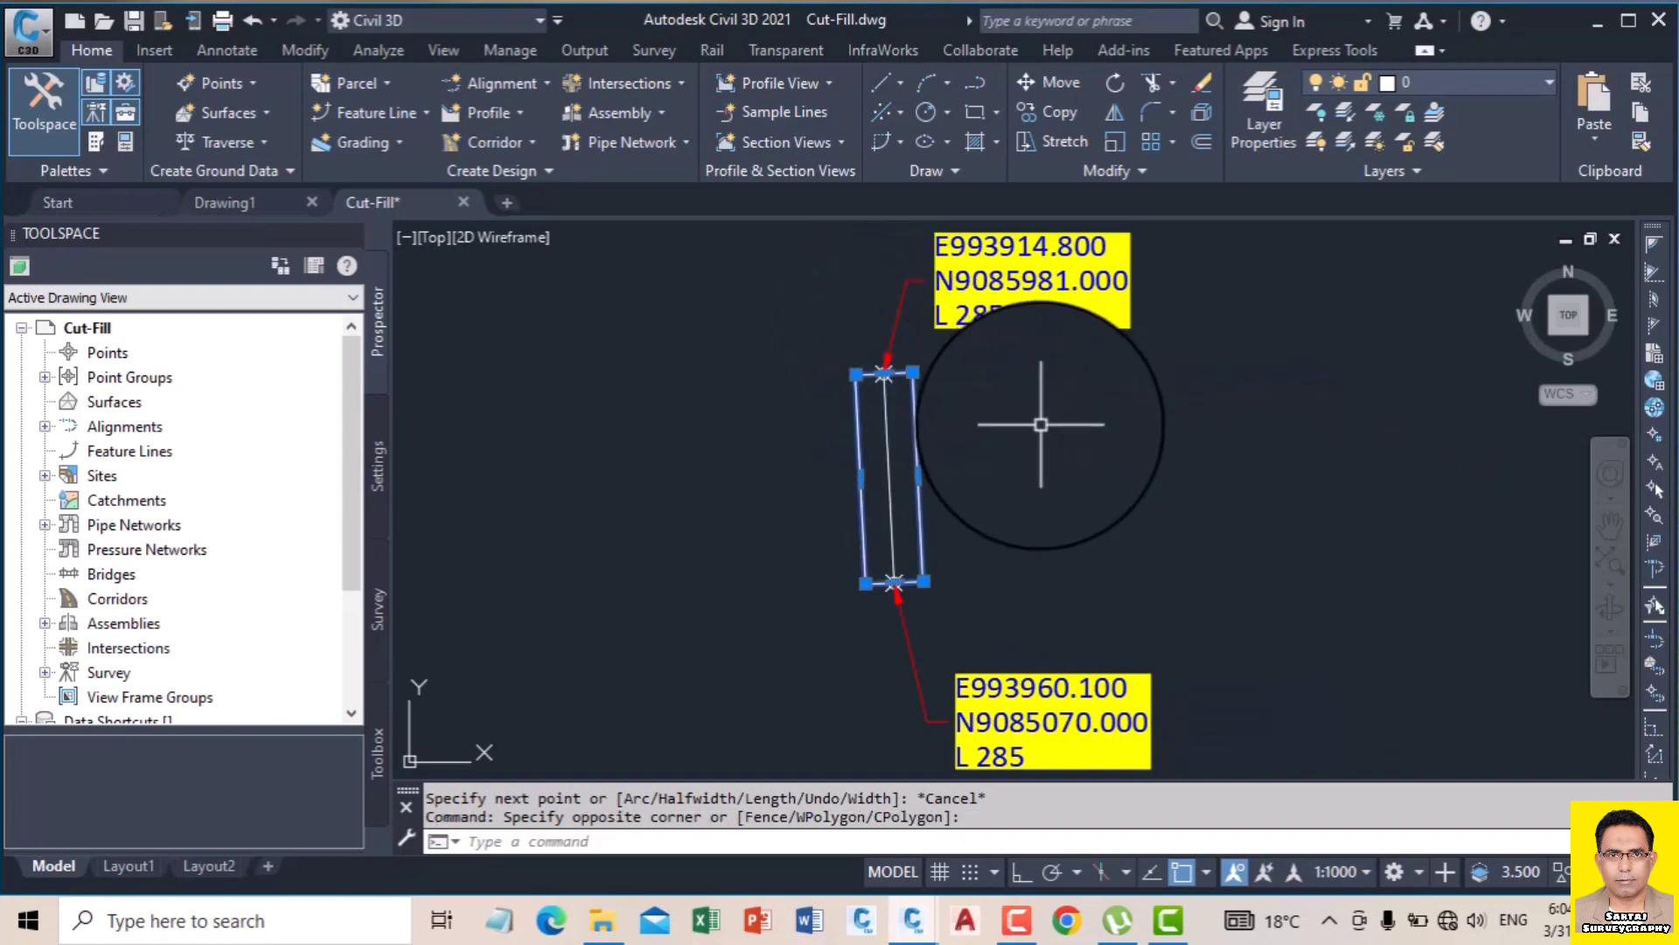
key("Escape")
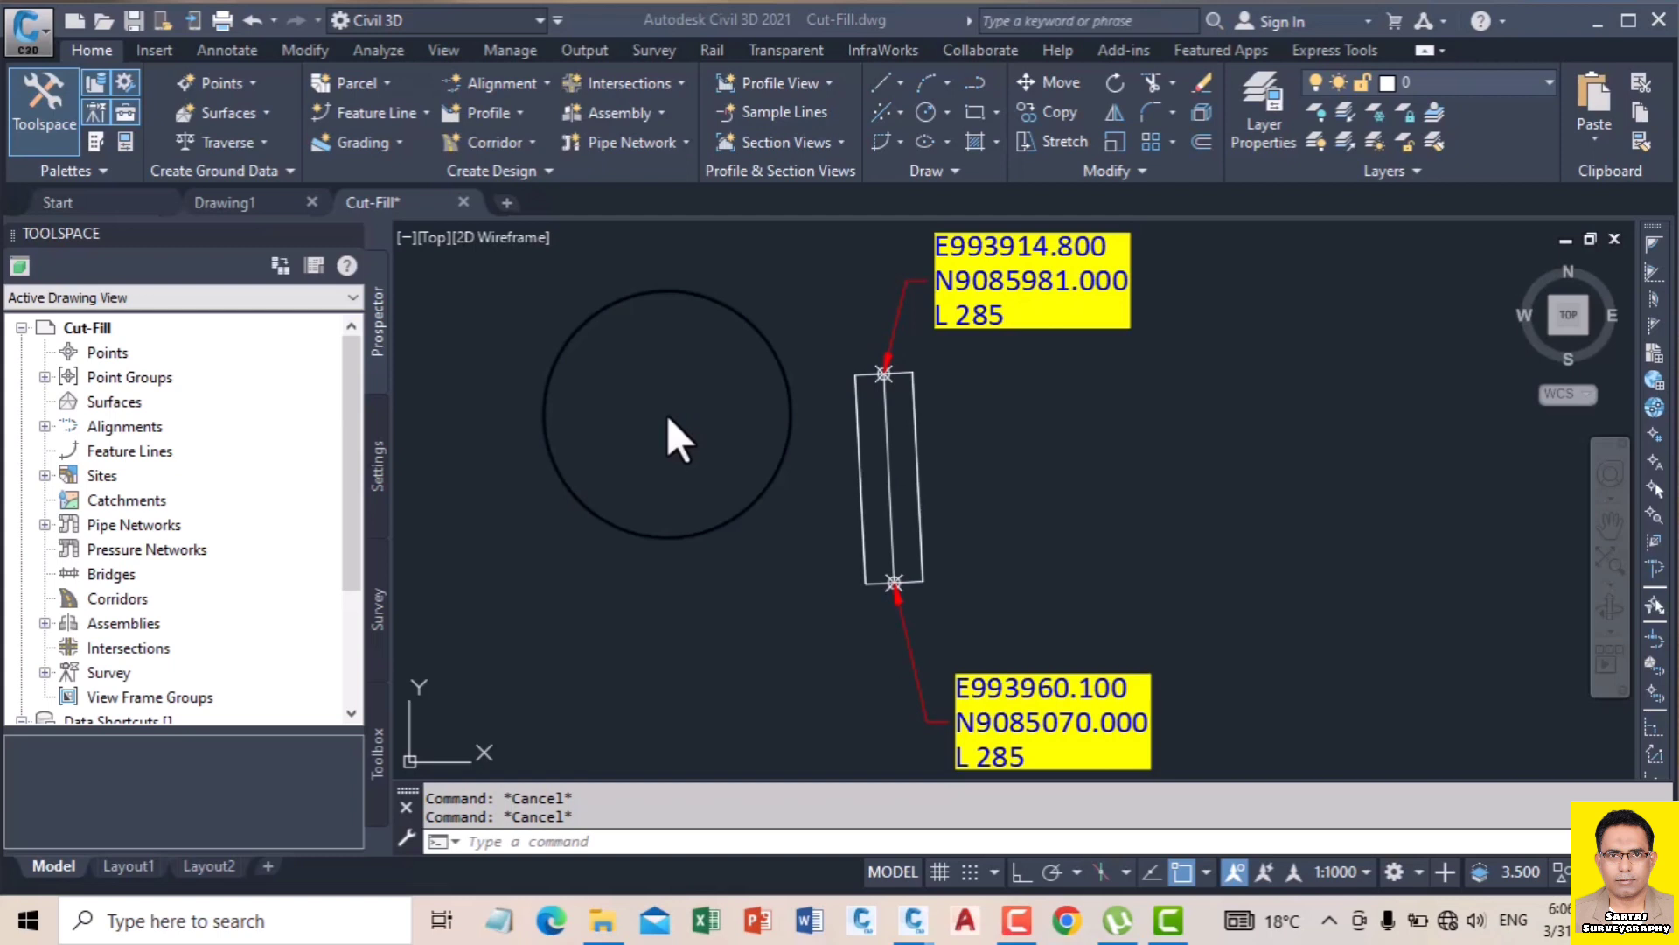
Step: Convert the closed rectangular polyline into a feature line in Site 1 with the Basic Feature Line style, erasing the original polyline
left_click(385, 112)
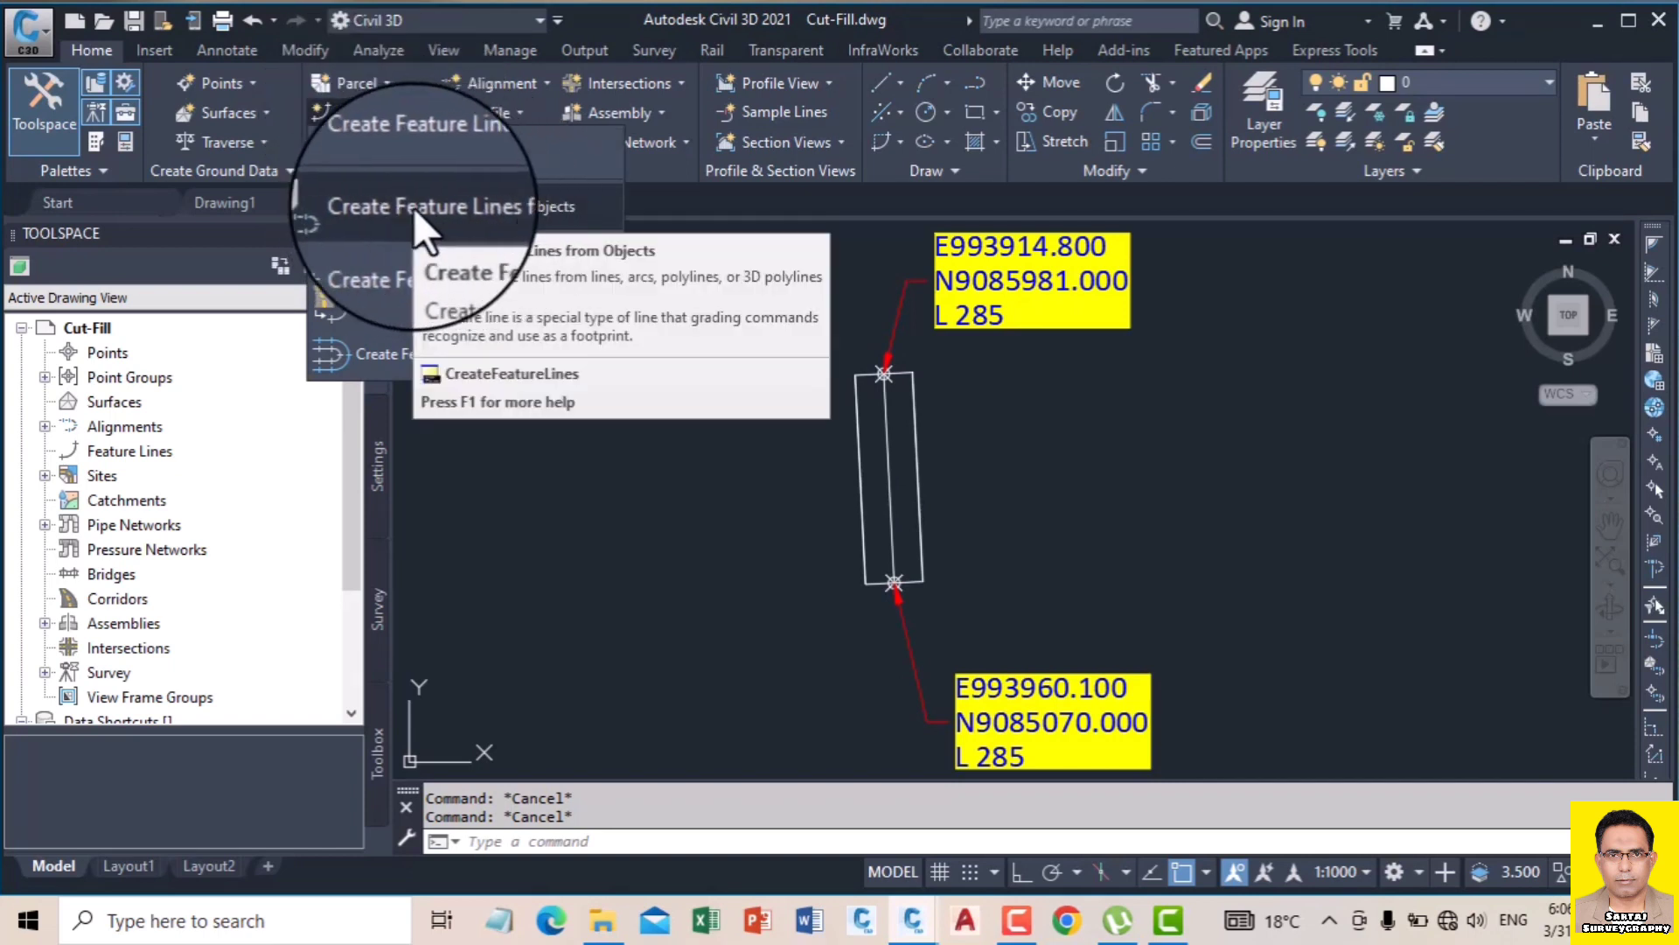
left_click(450, 205)
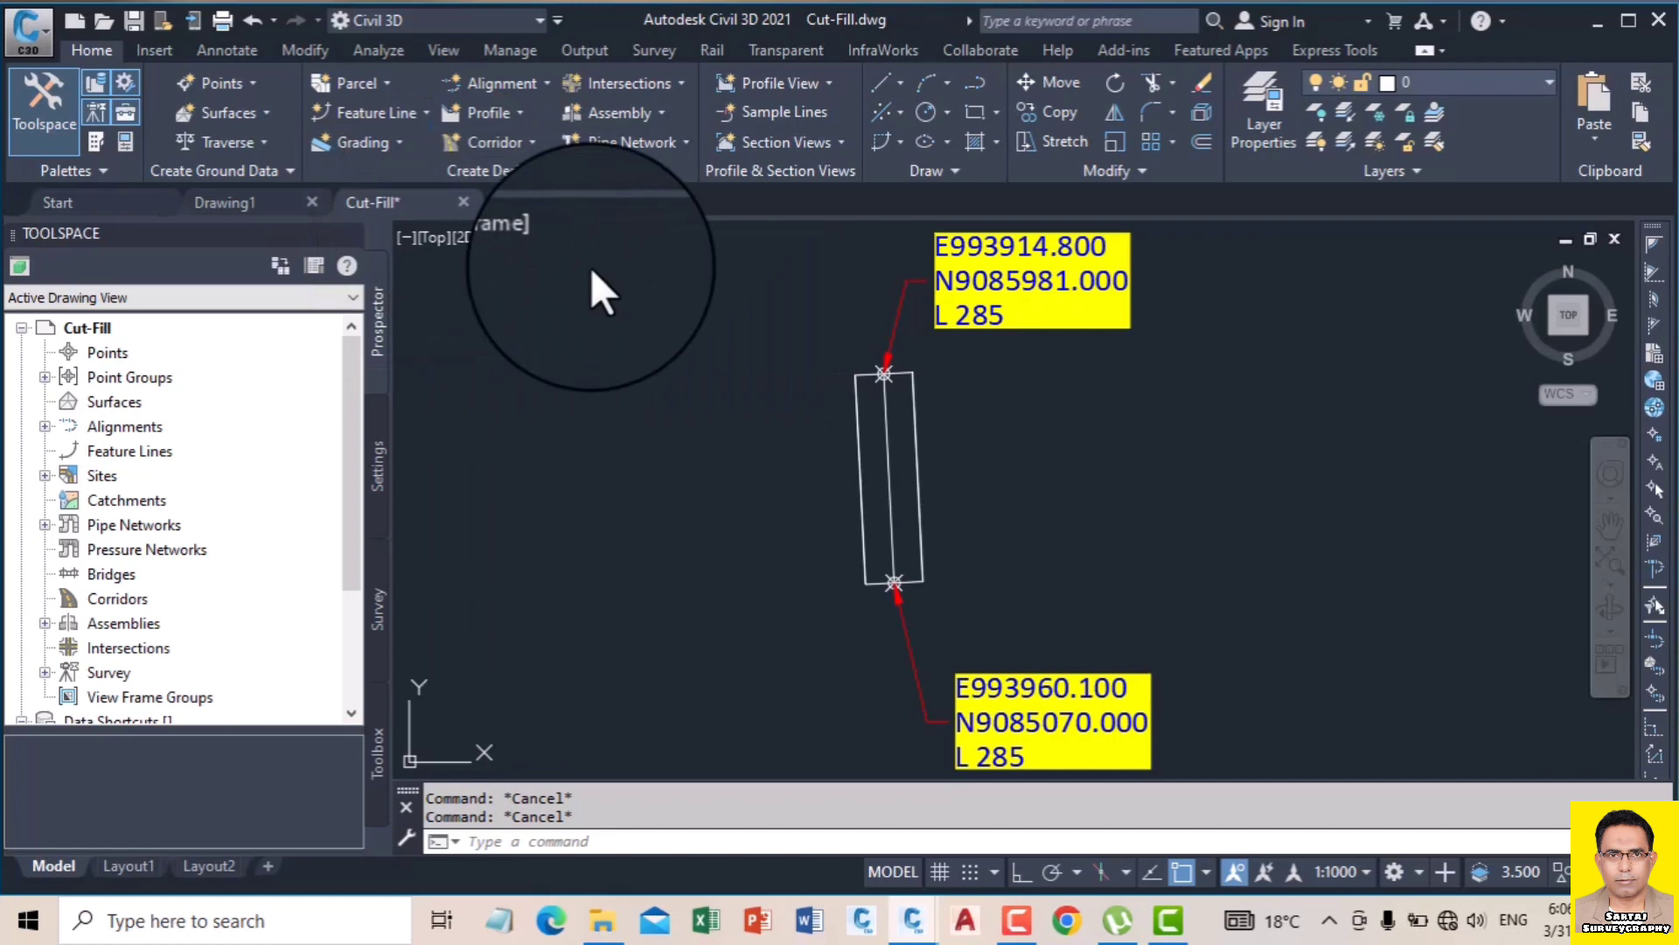
left_click(905, 372)
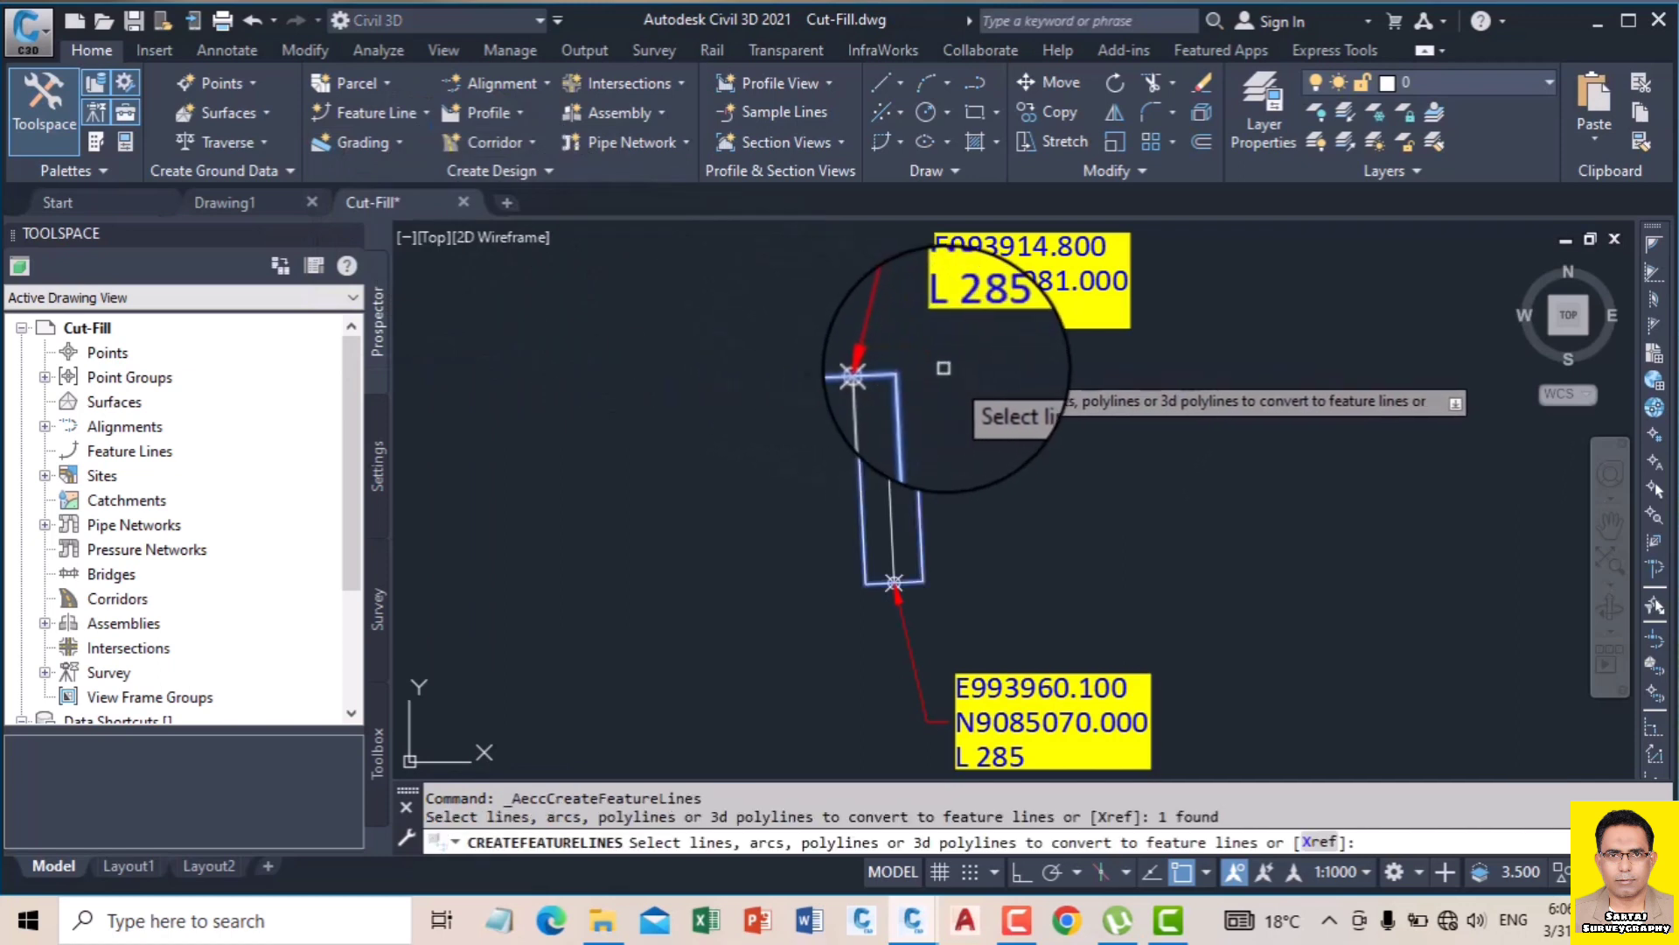
right_click(942, 367)
left_click(978, 385)
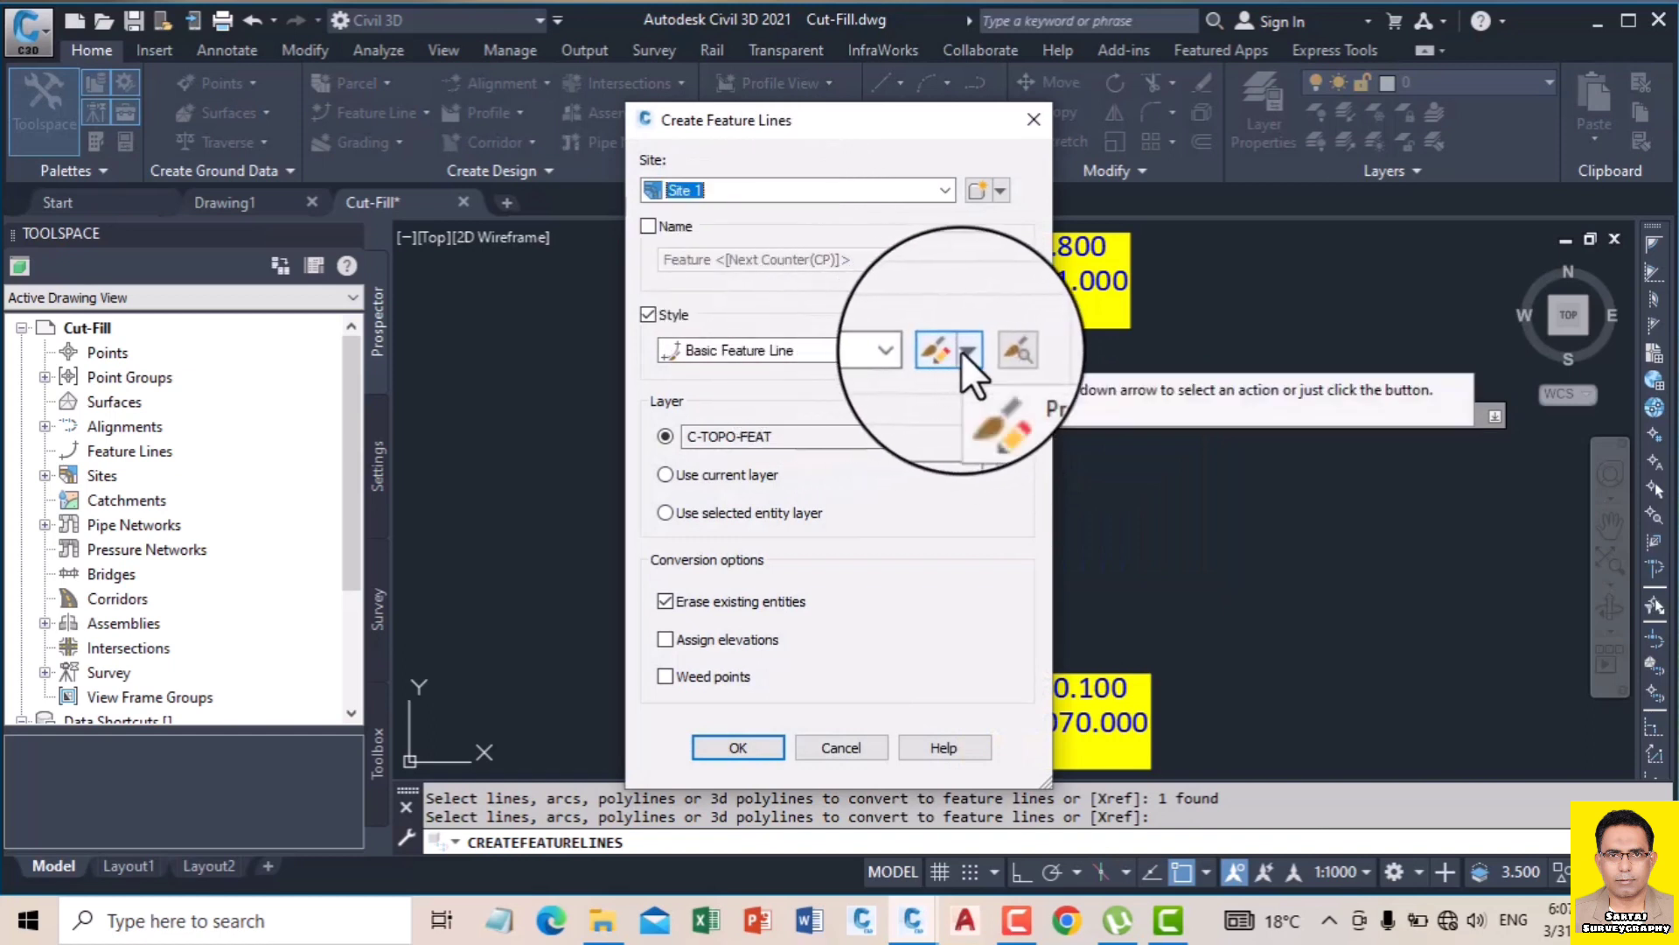
left_click(909, 350)
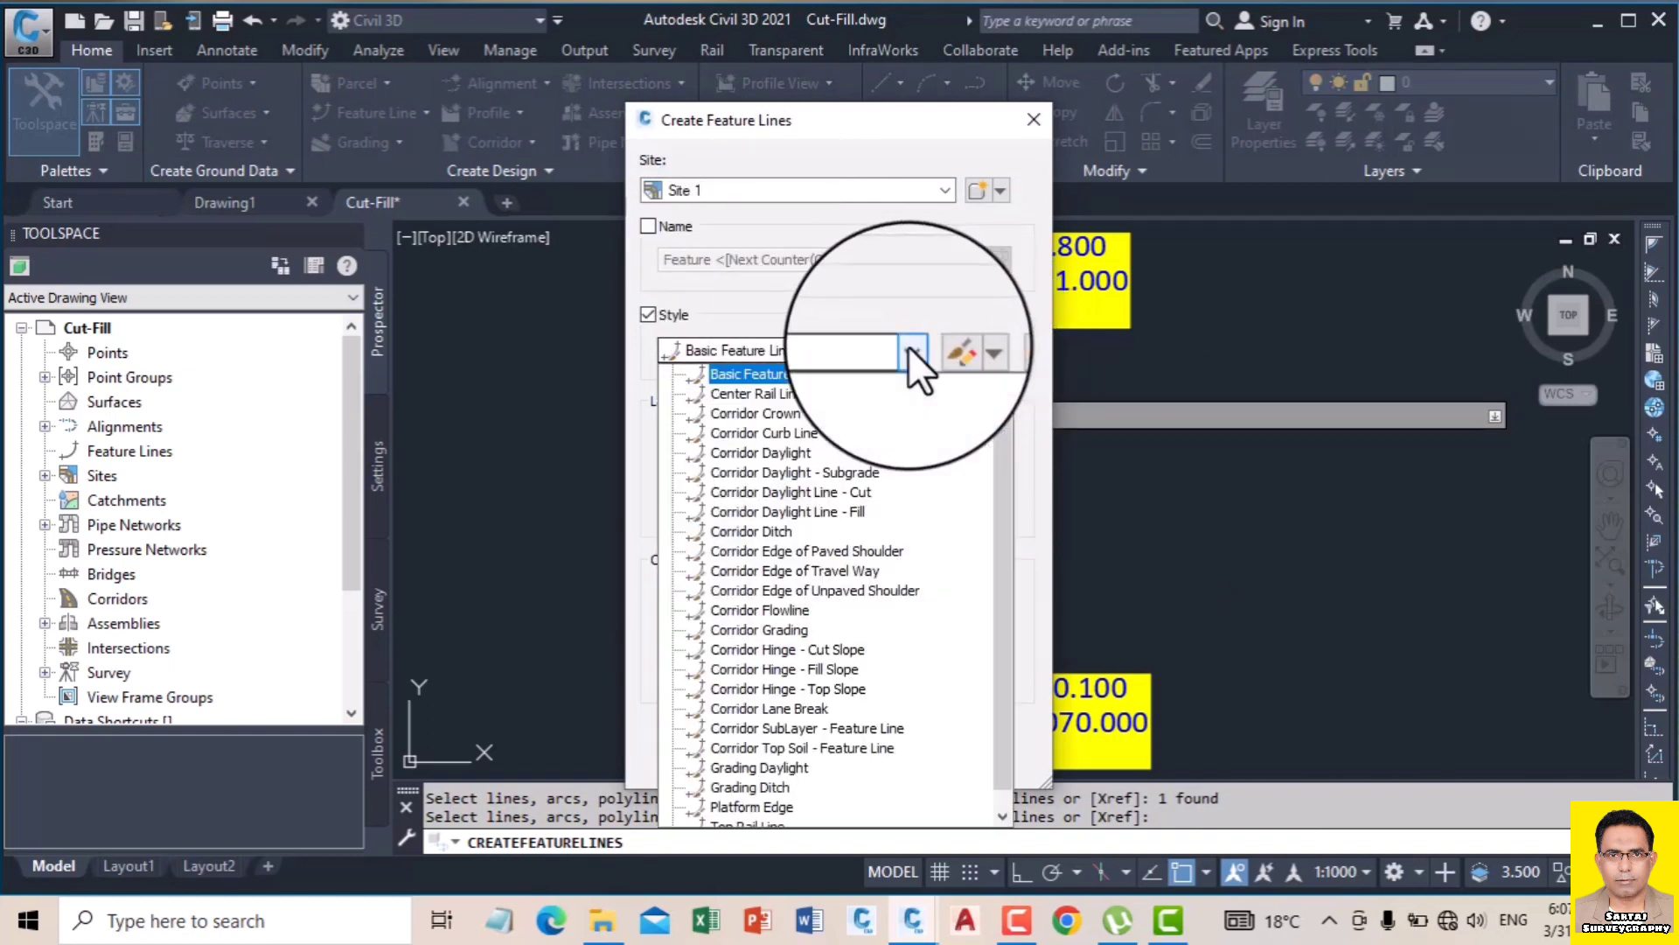
left_click(908, 344)
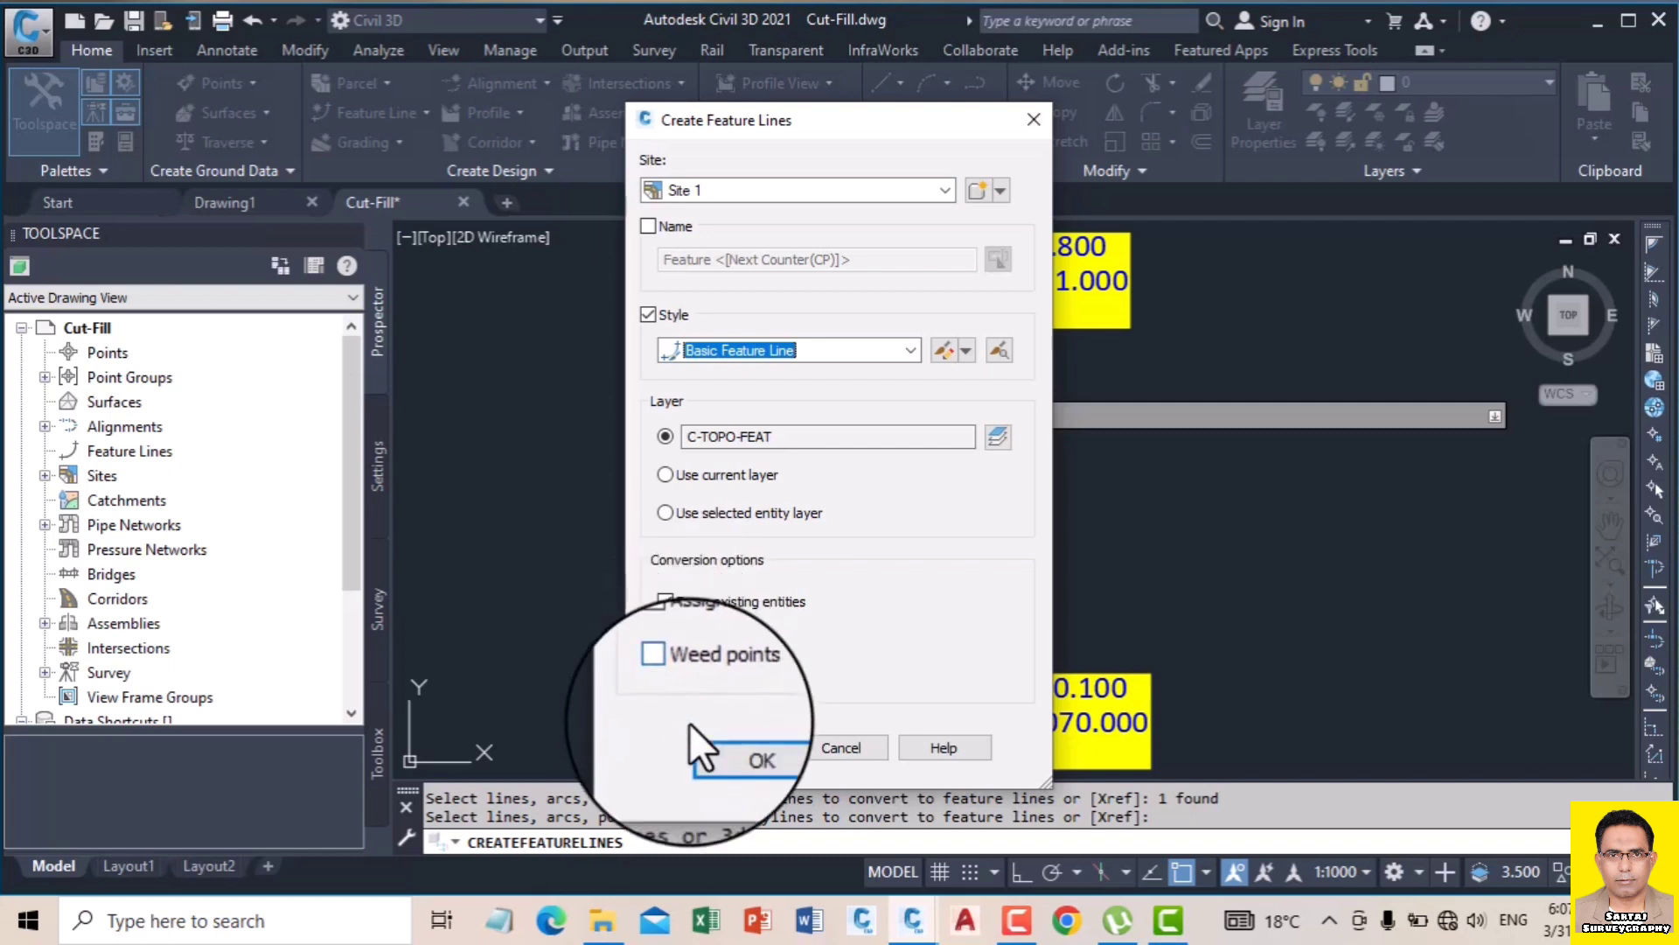
left_click(712, 748)
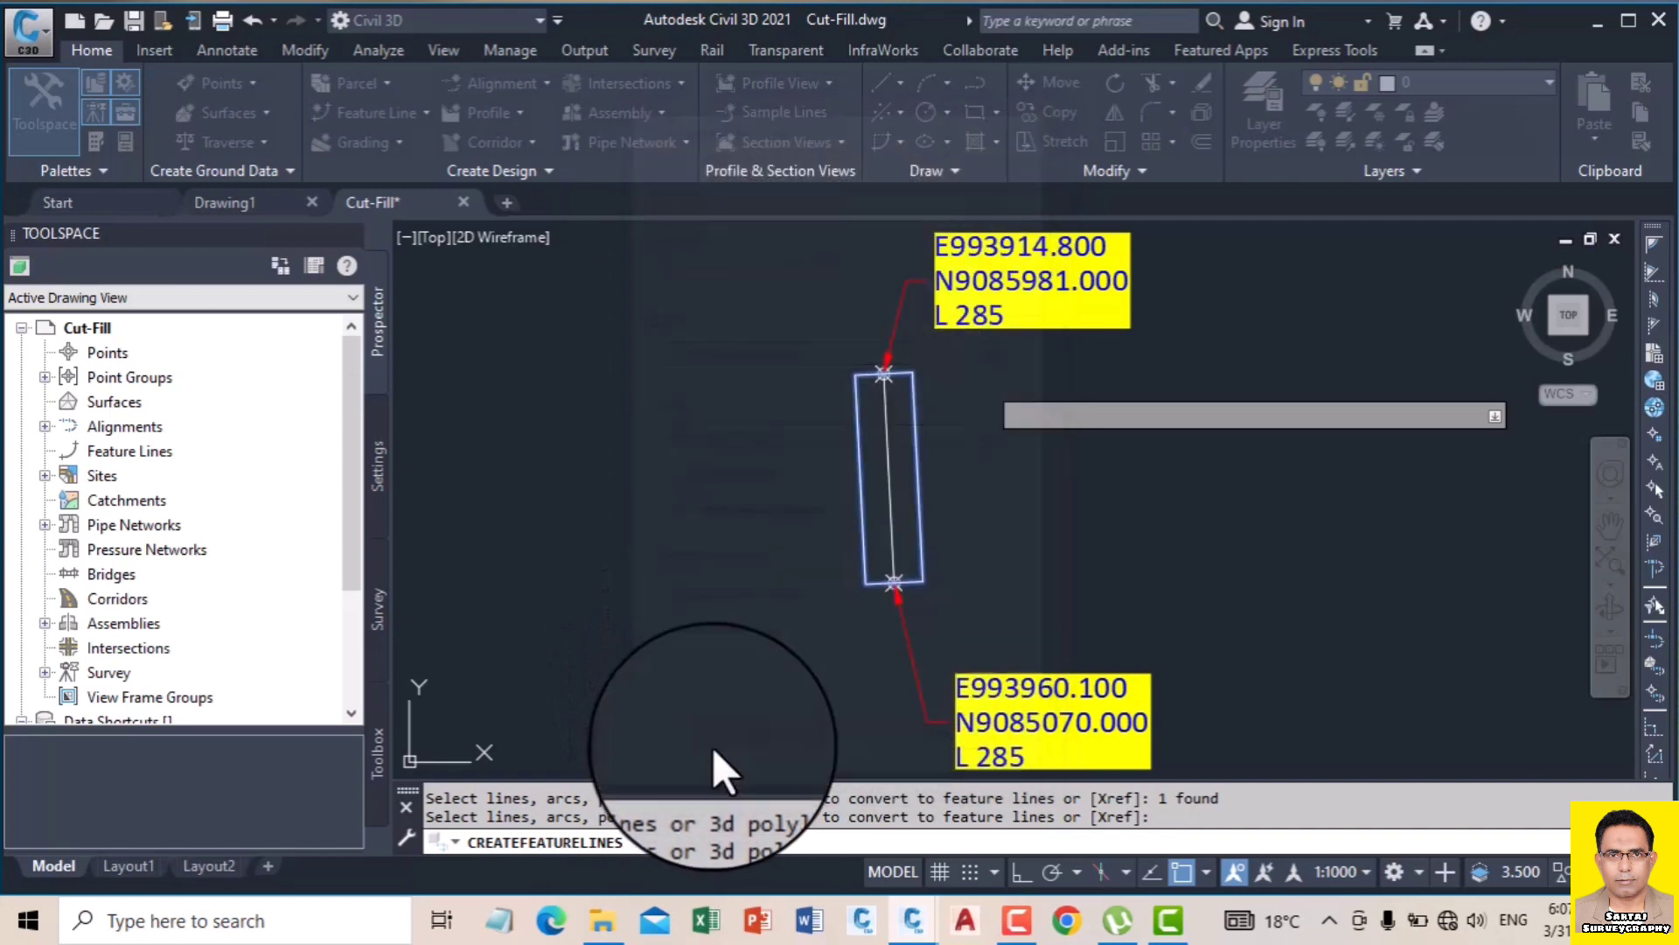
Step: Check the rectangular feature line's point elevations and grades in the Elevation Editor
scroll(912, 372, "up", 2)
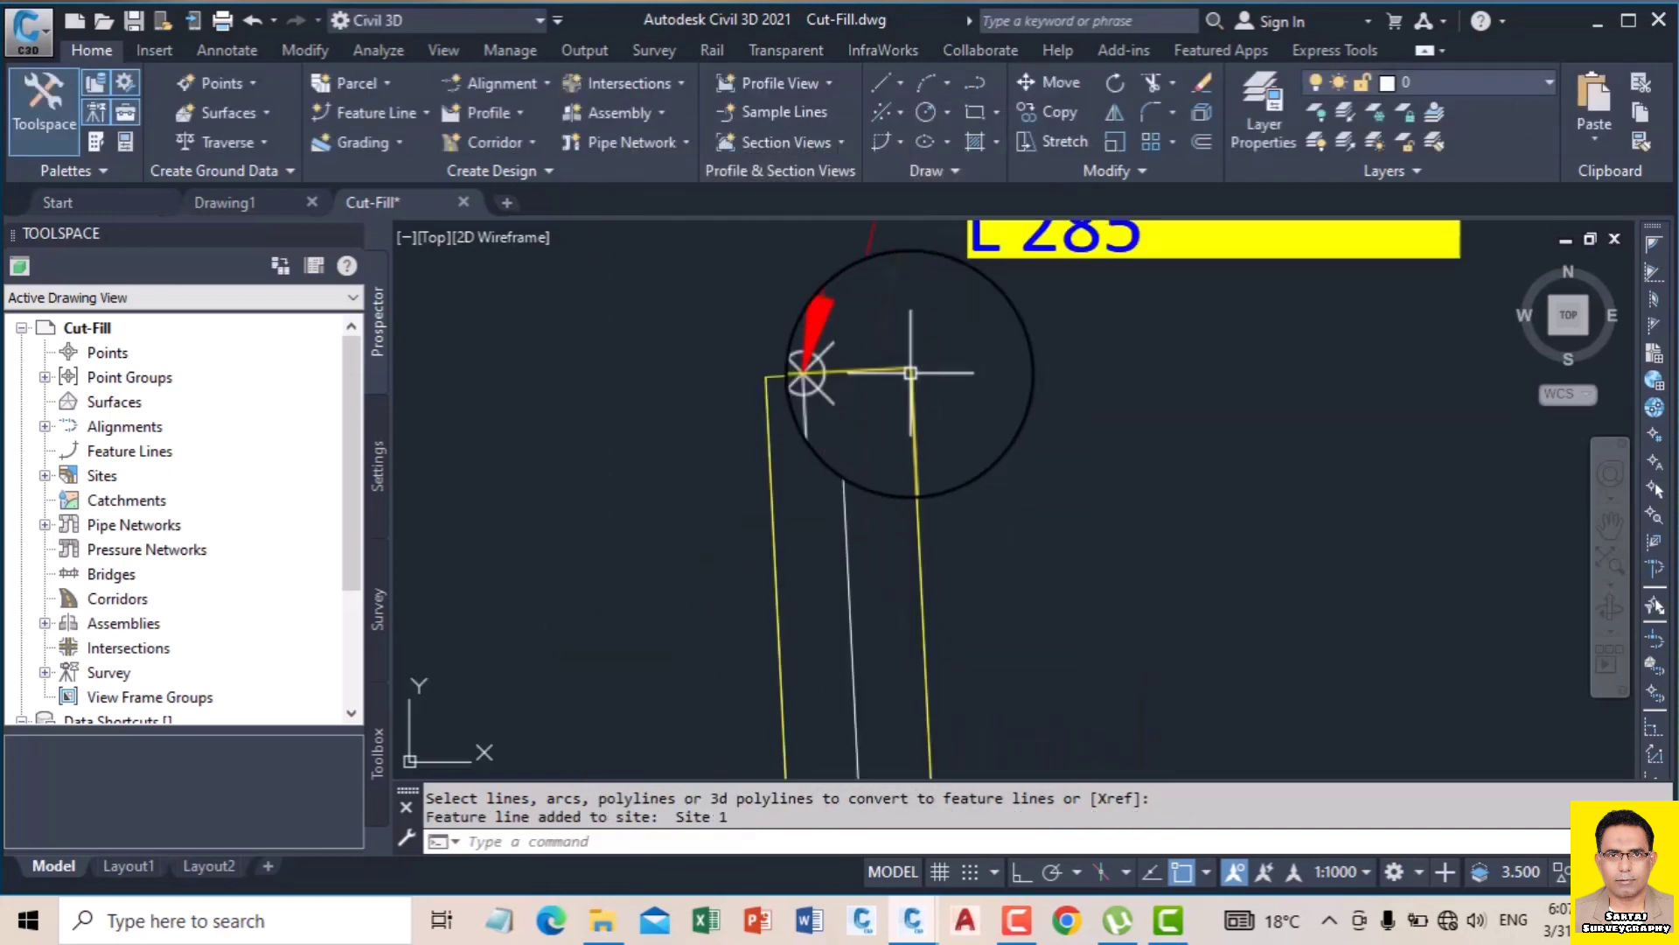
left_click(909, 370)
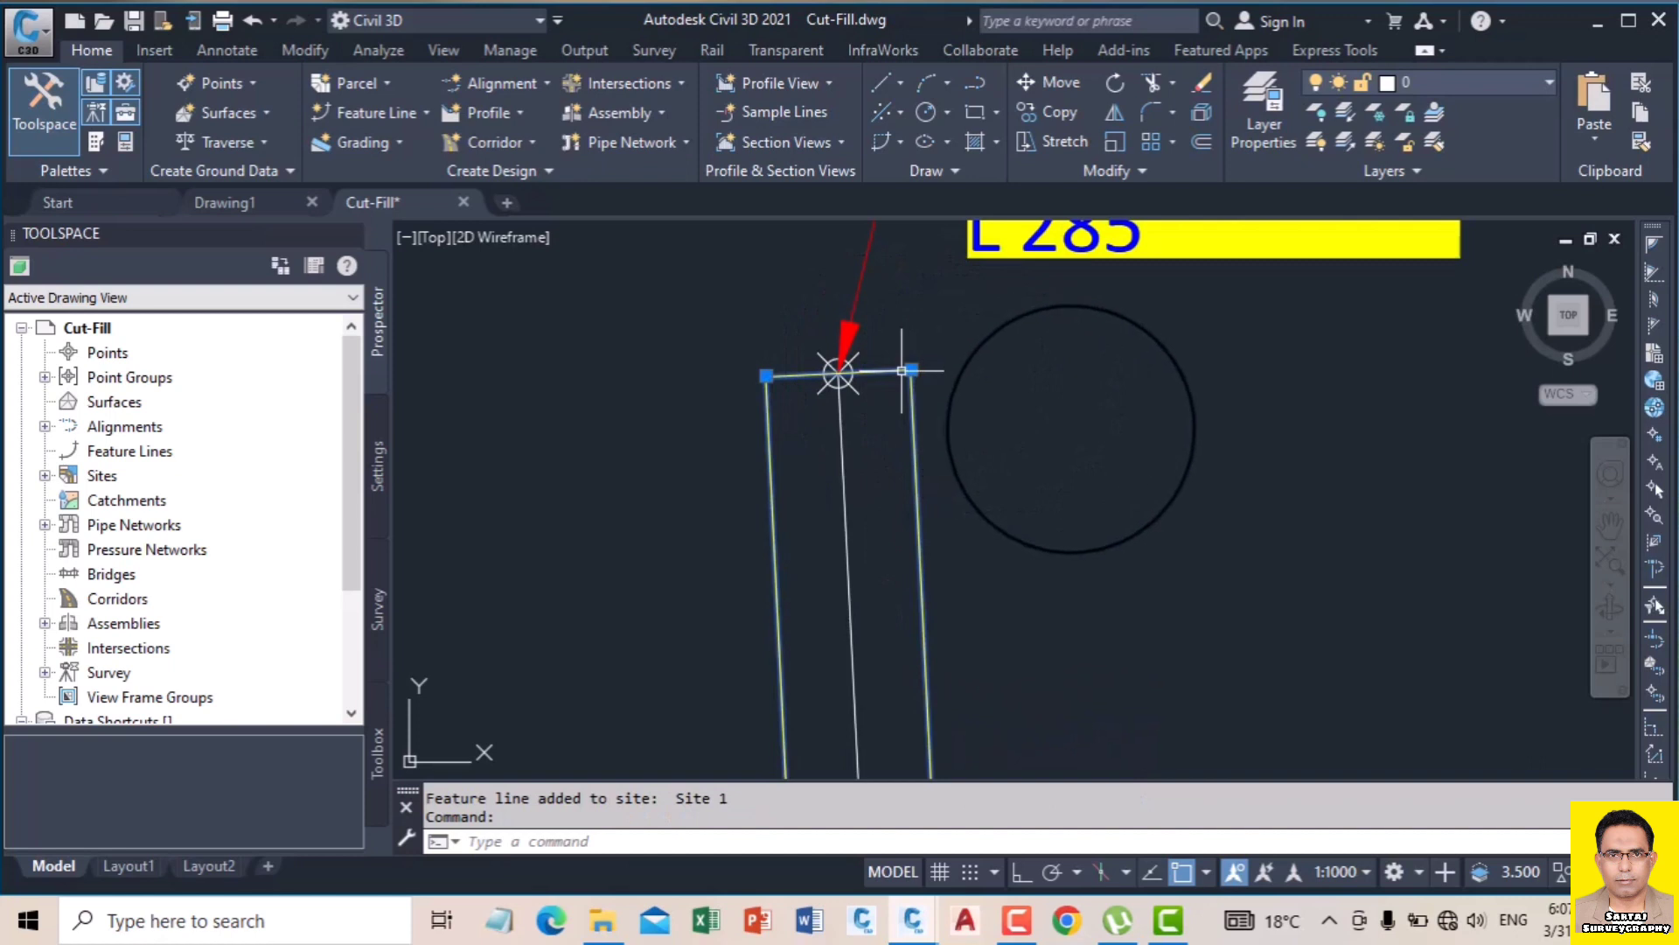
scroll(902, 370, "down", 2)
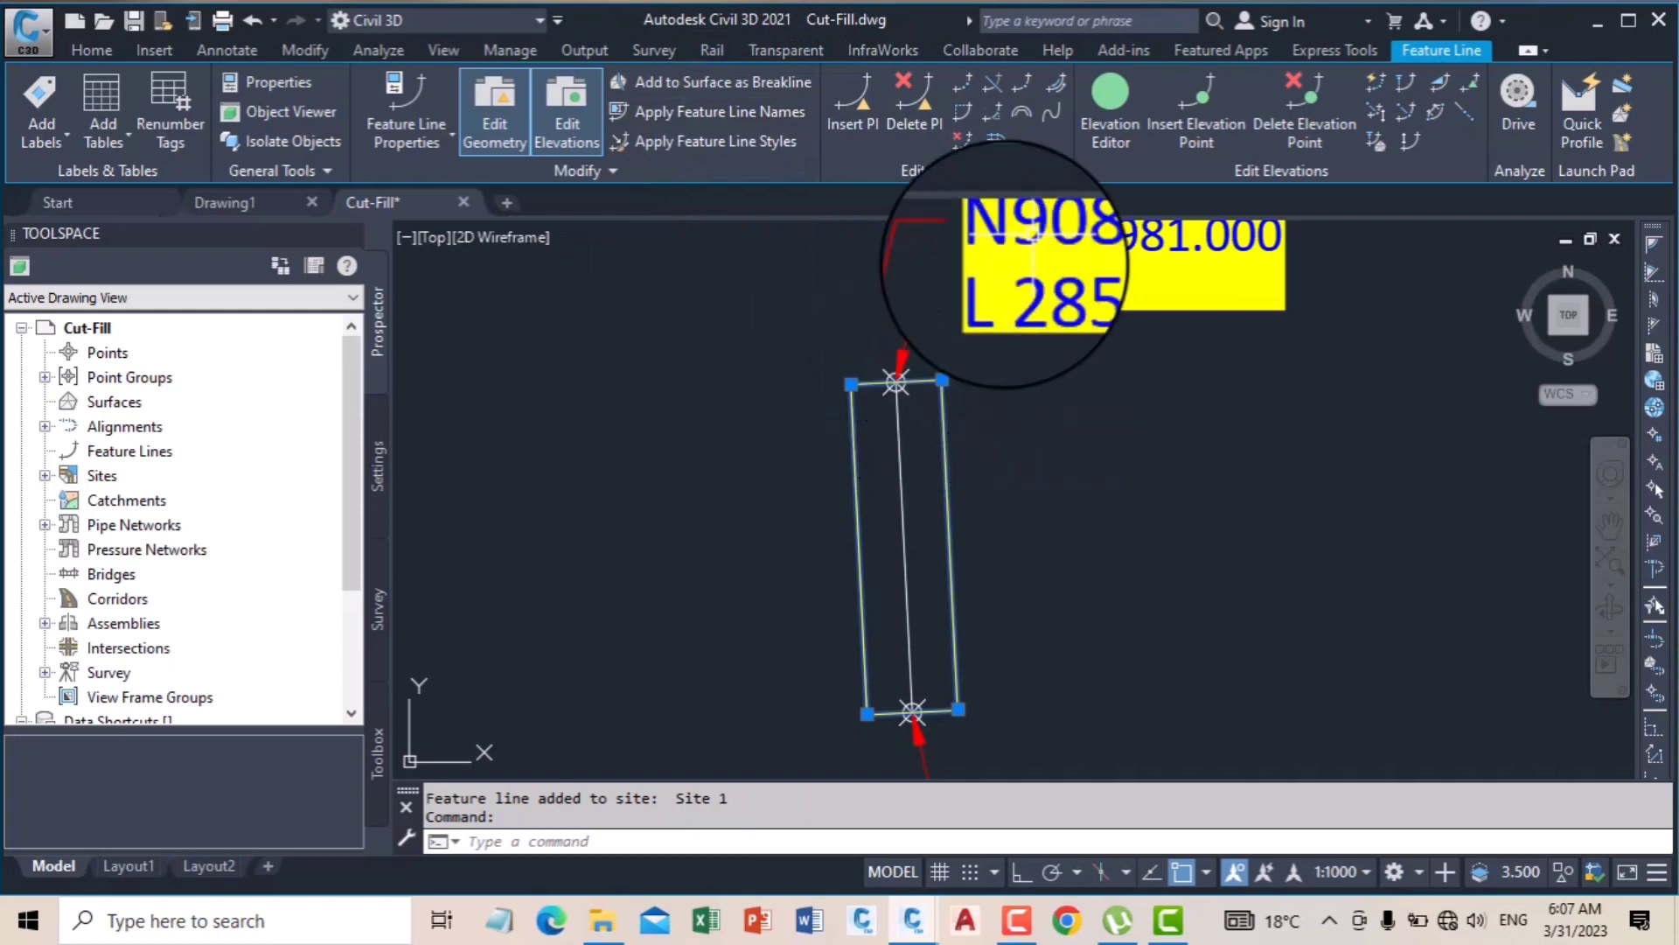
left_click(1109, 92)
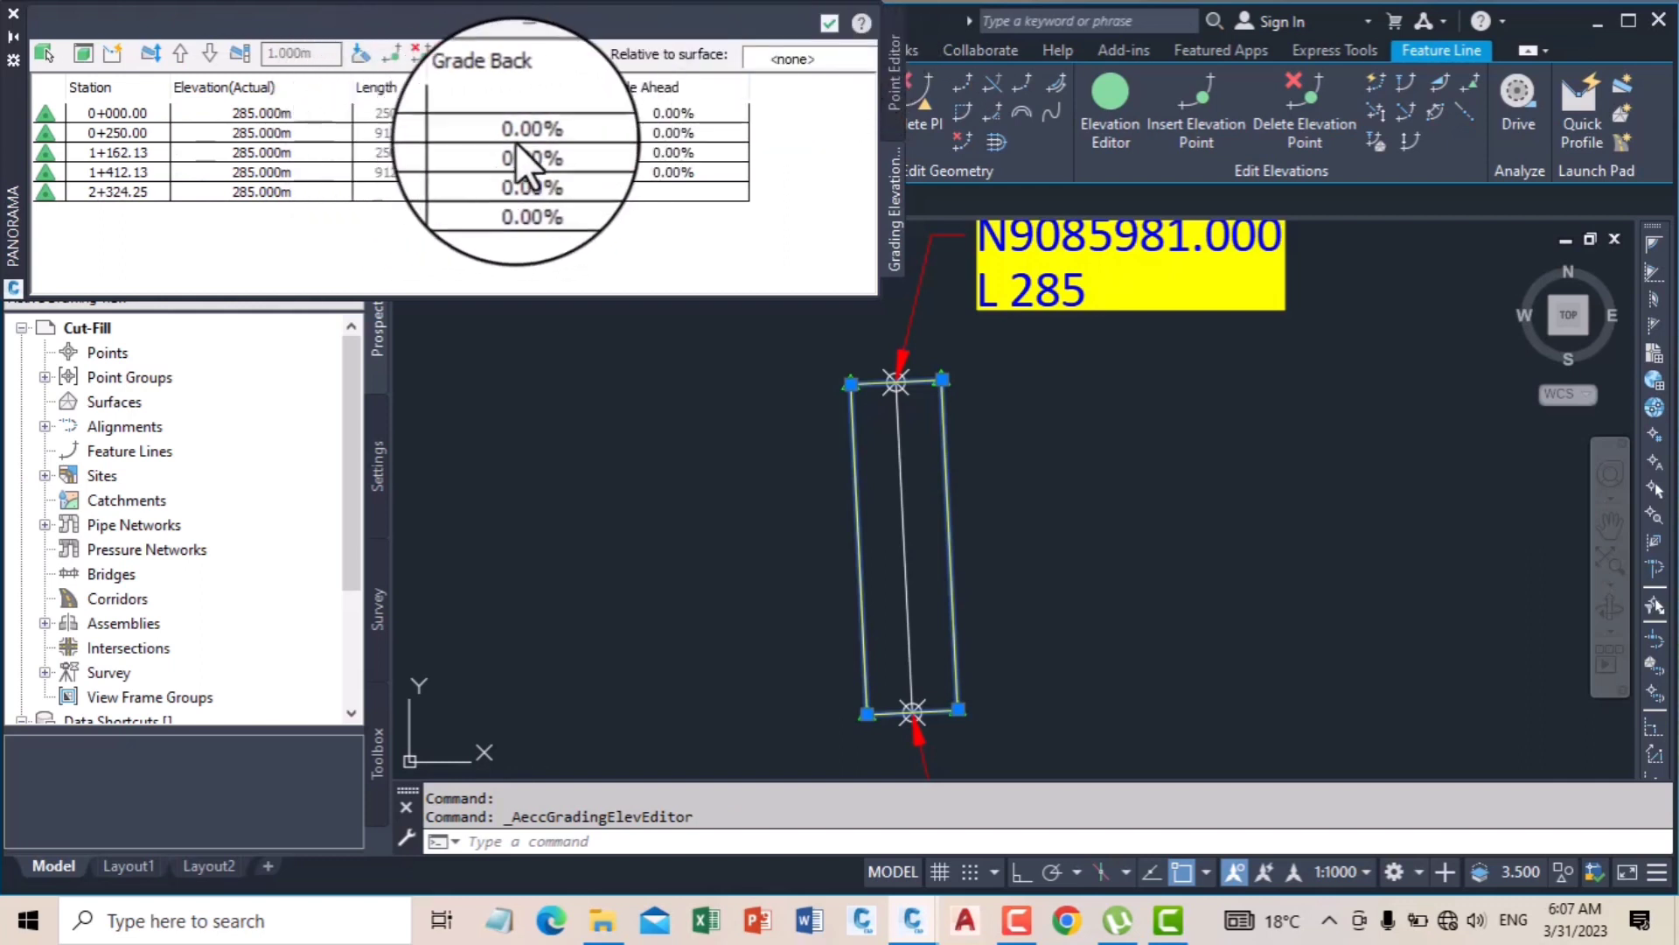
left_click(826, 23)
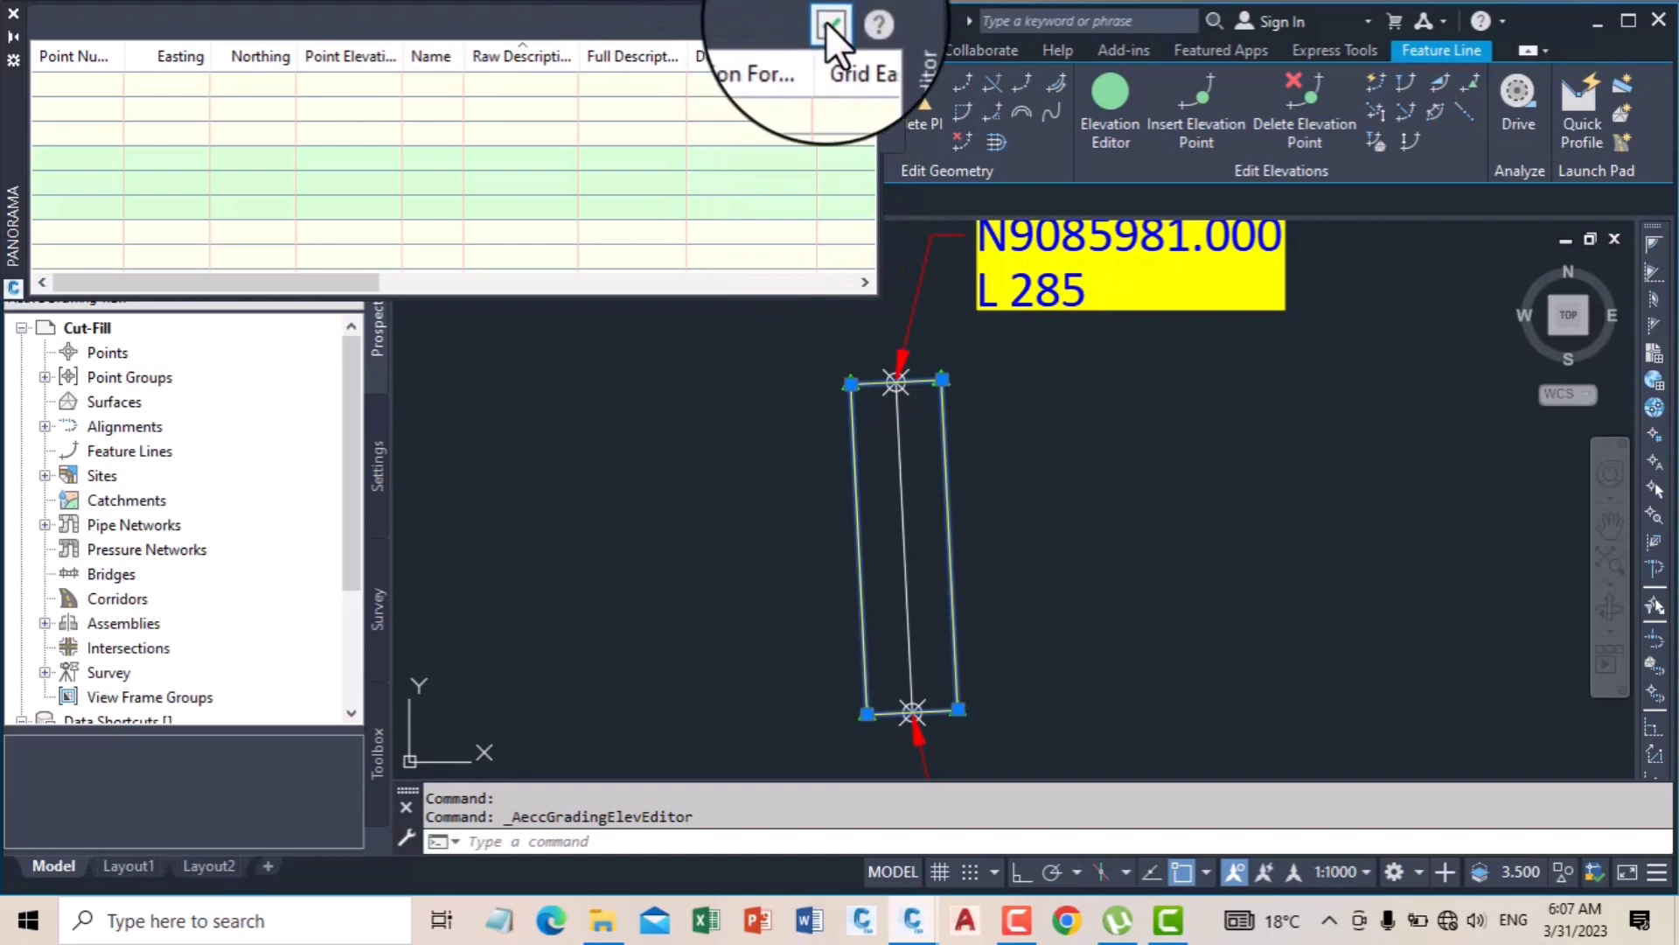
left_click(825, 23)
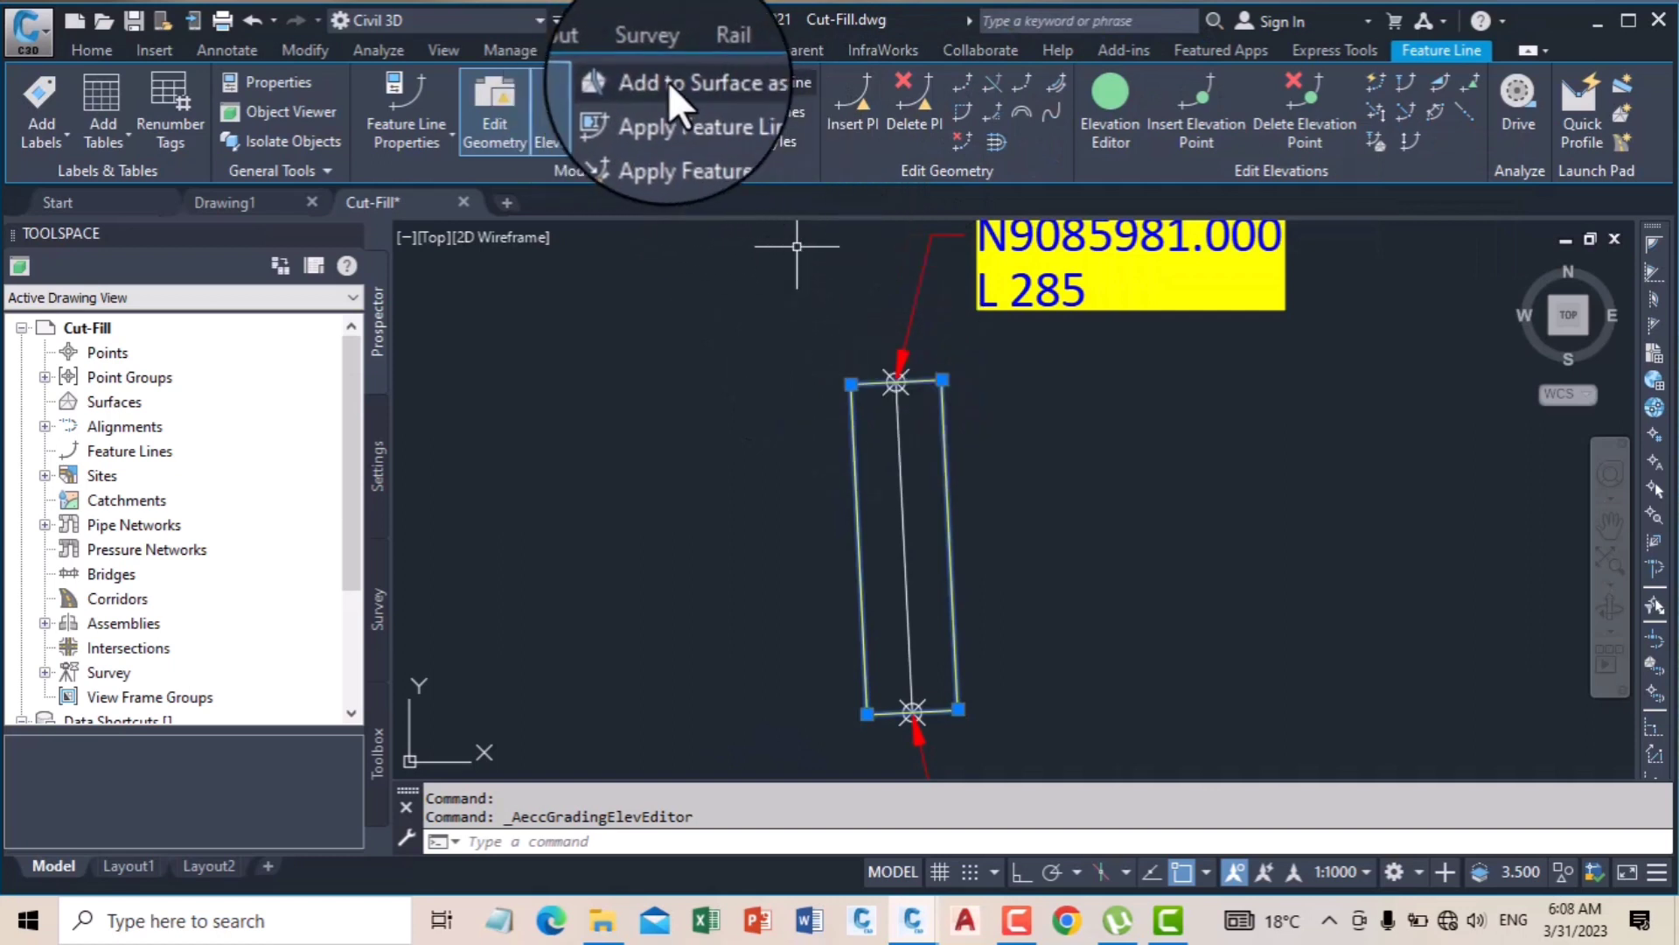
Step: Start adding the rectangular feature line to a surface as a breakline, creating a TIN surface named CUT for it
left_click(716, 85)
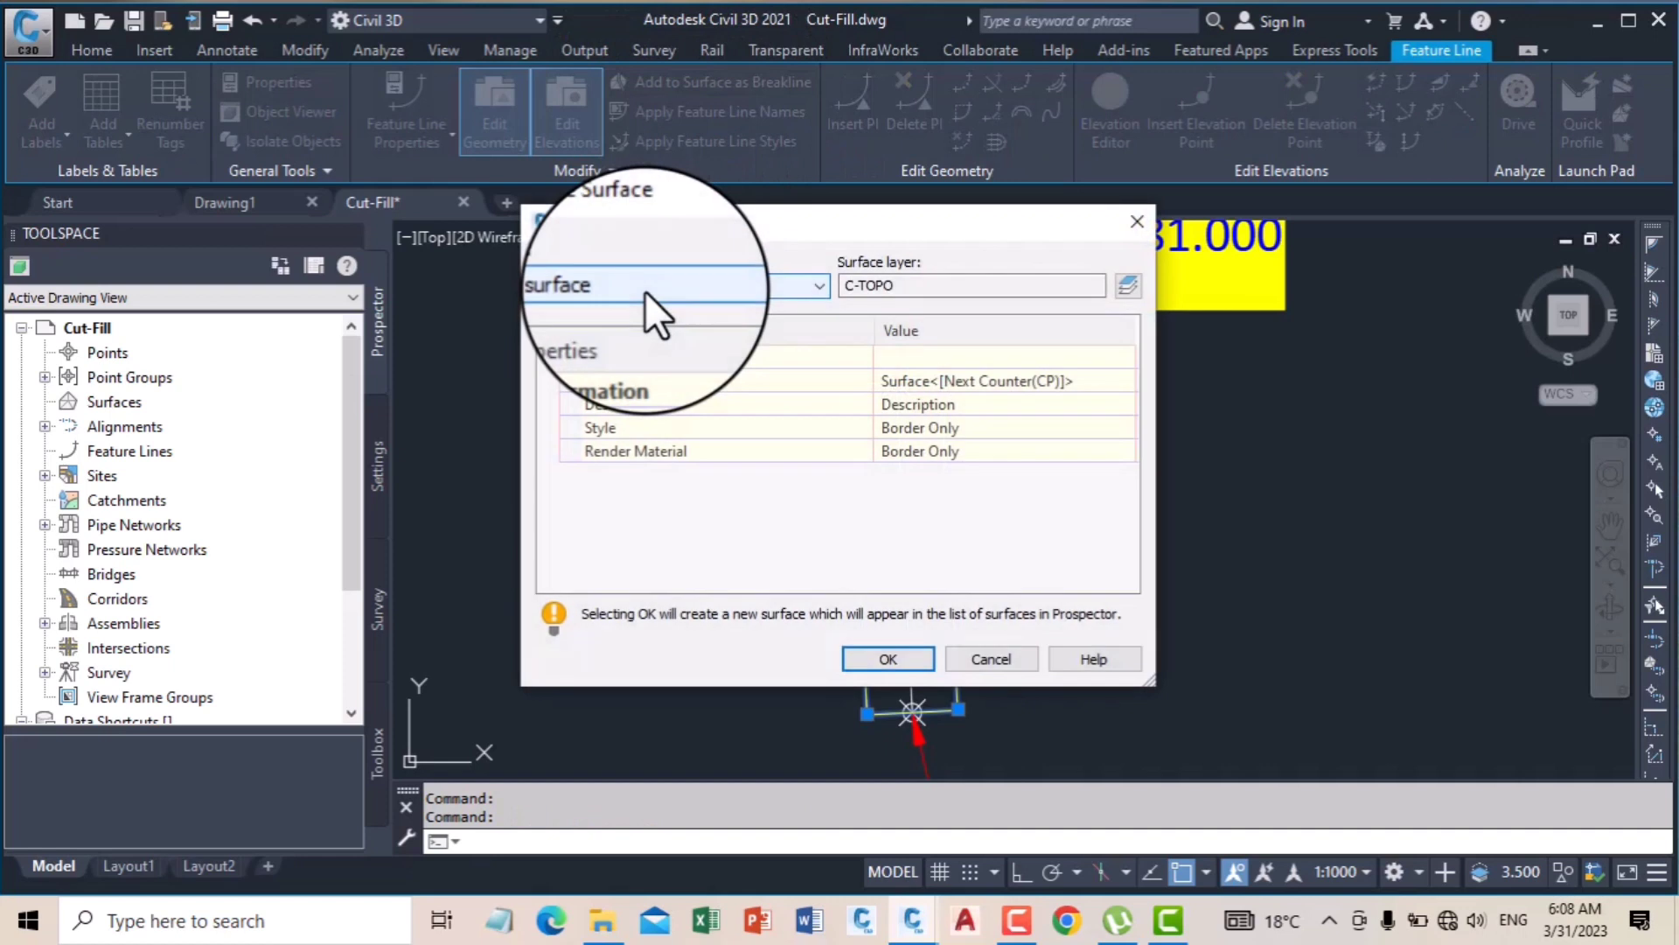
left_click(936, 378)
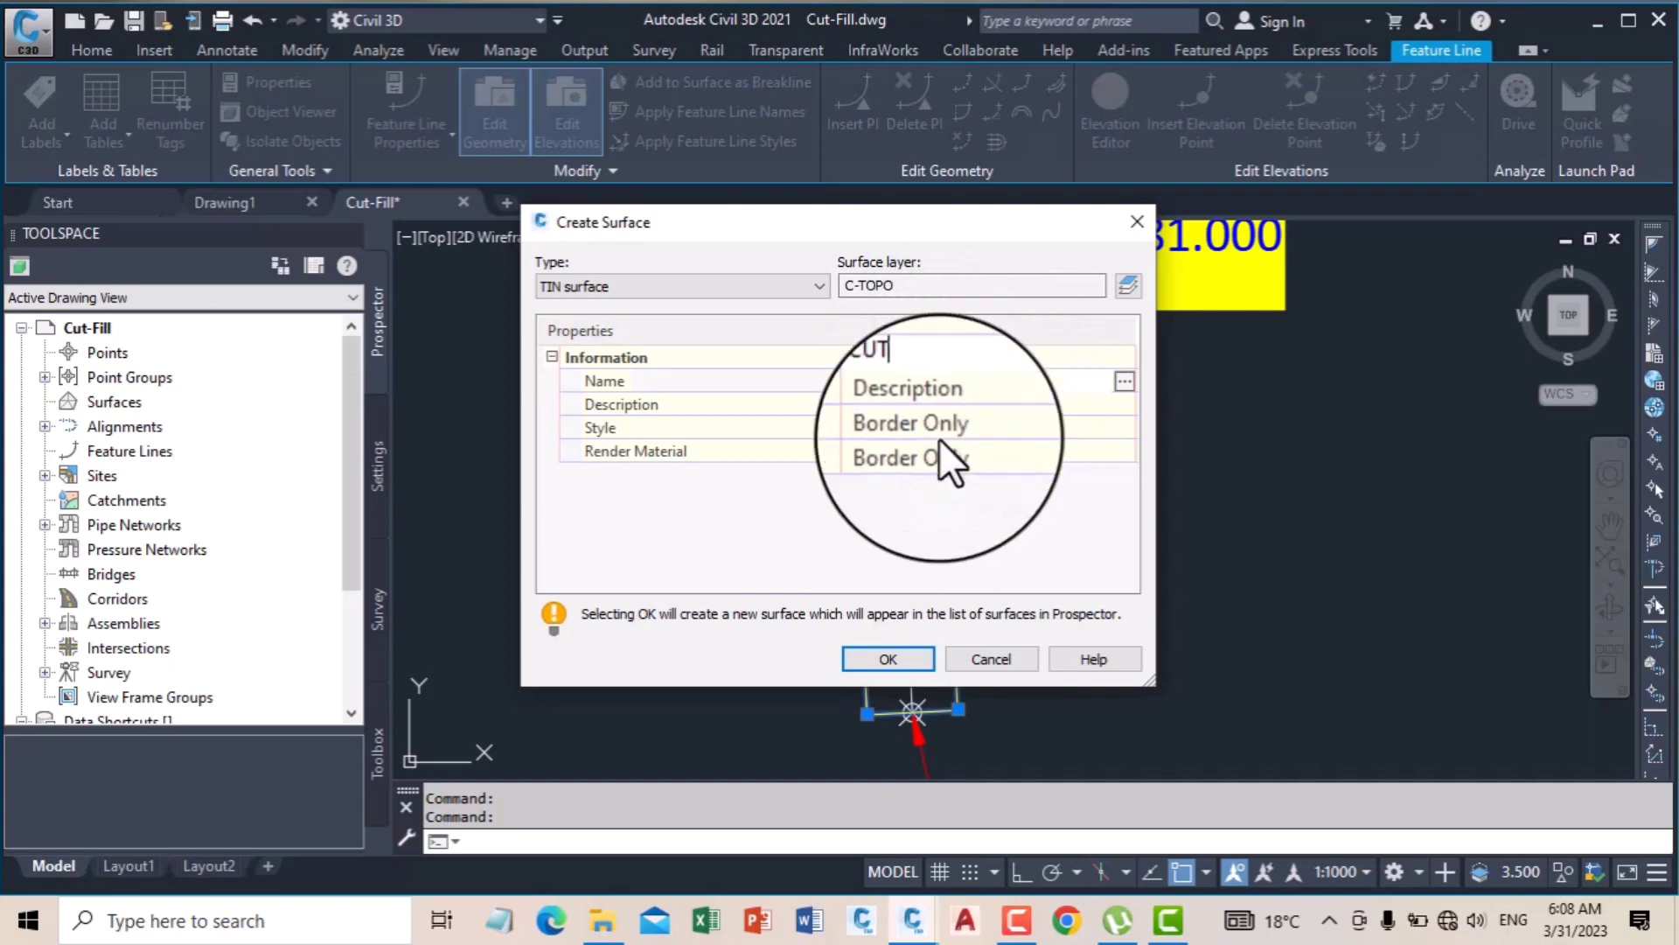
left_click(888, 658)
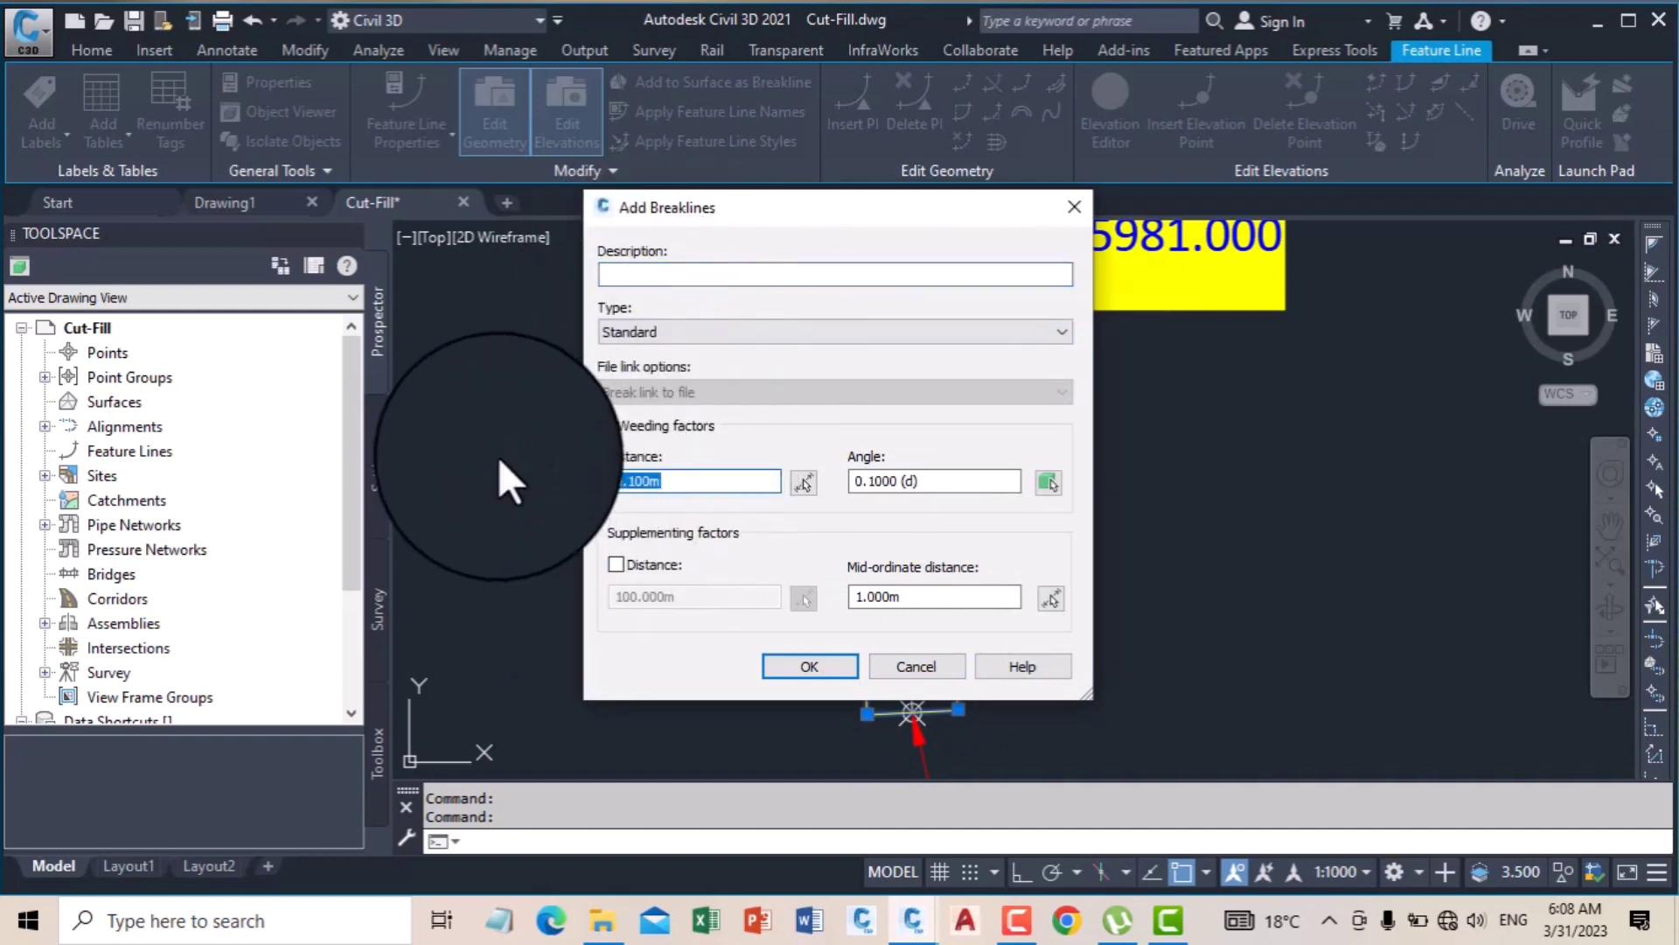
Step: Add the feature line to the CUT surface as a standard breakline with a 0.1 m weeding distance, and select the surface to check it
type(".1")
key("Tab")
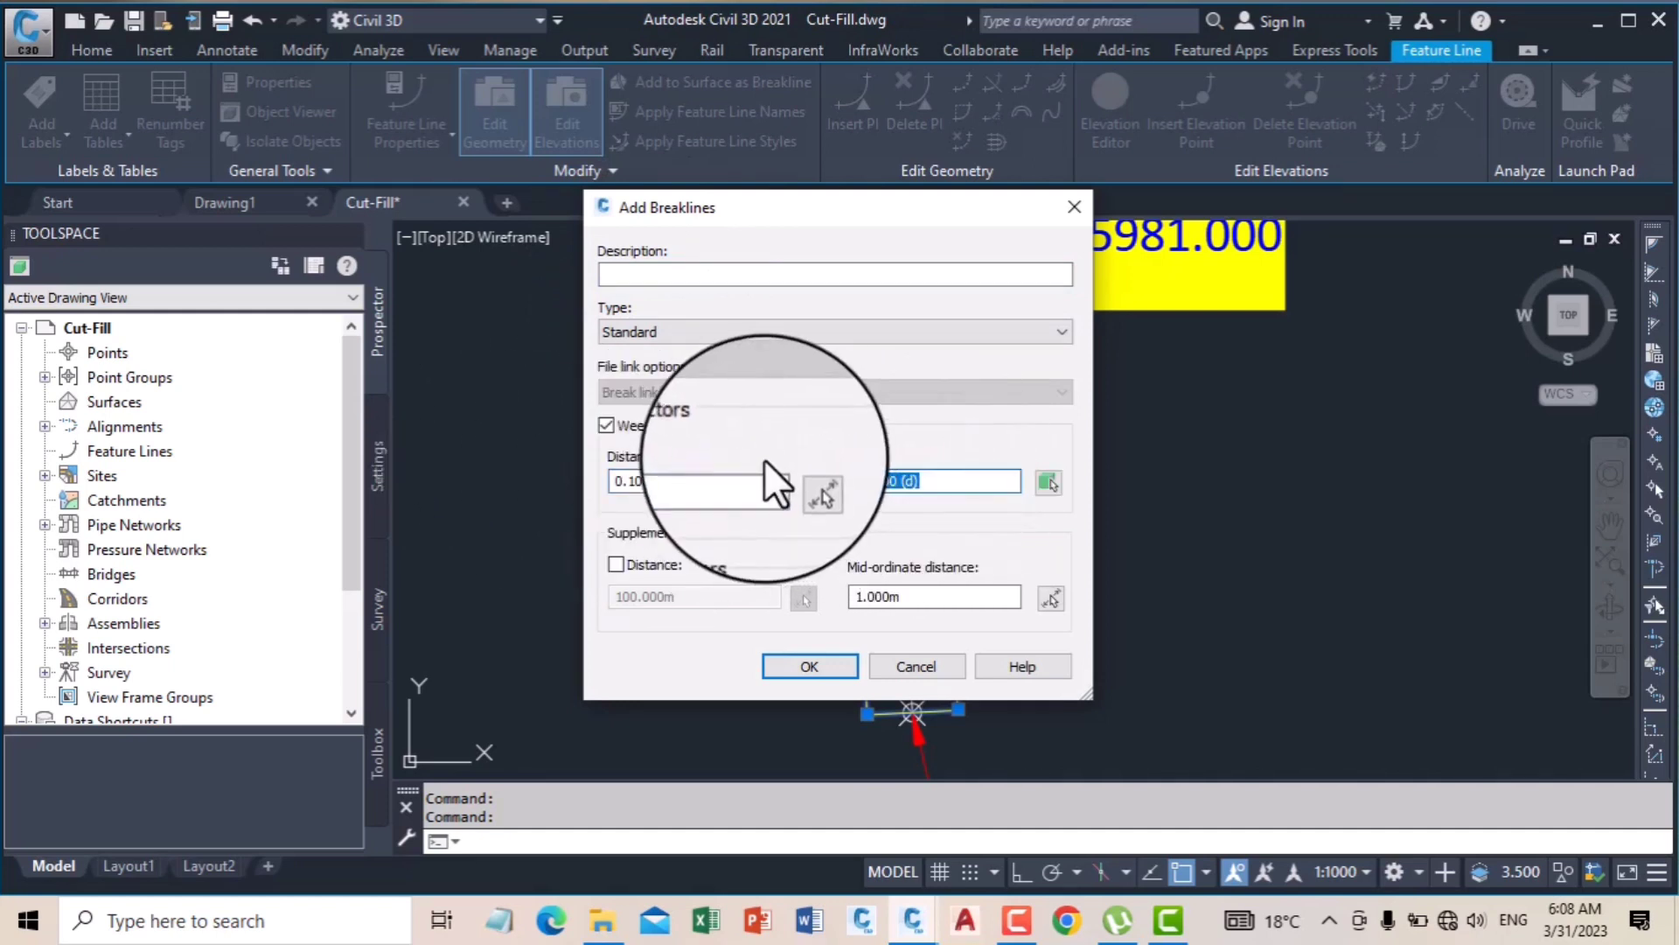
left_click(805, 666)
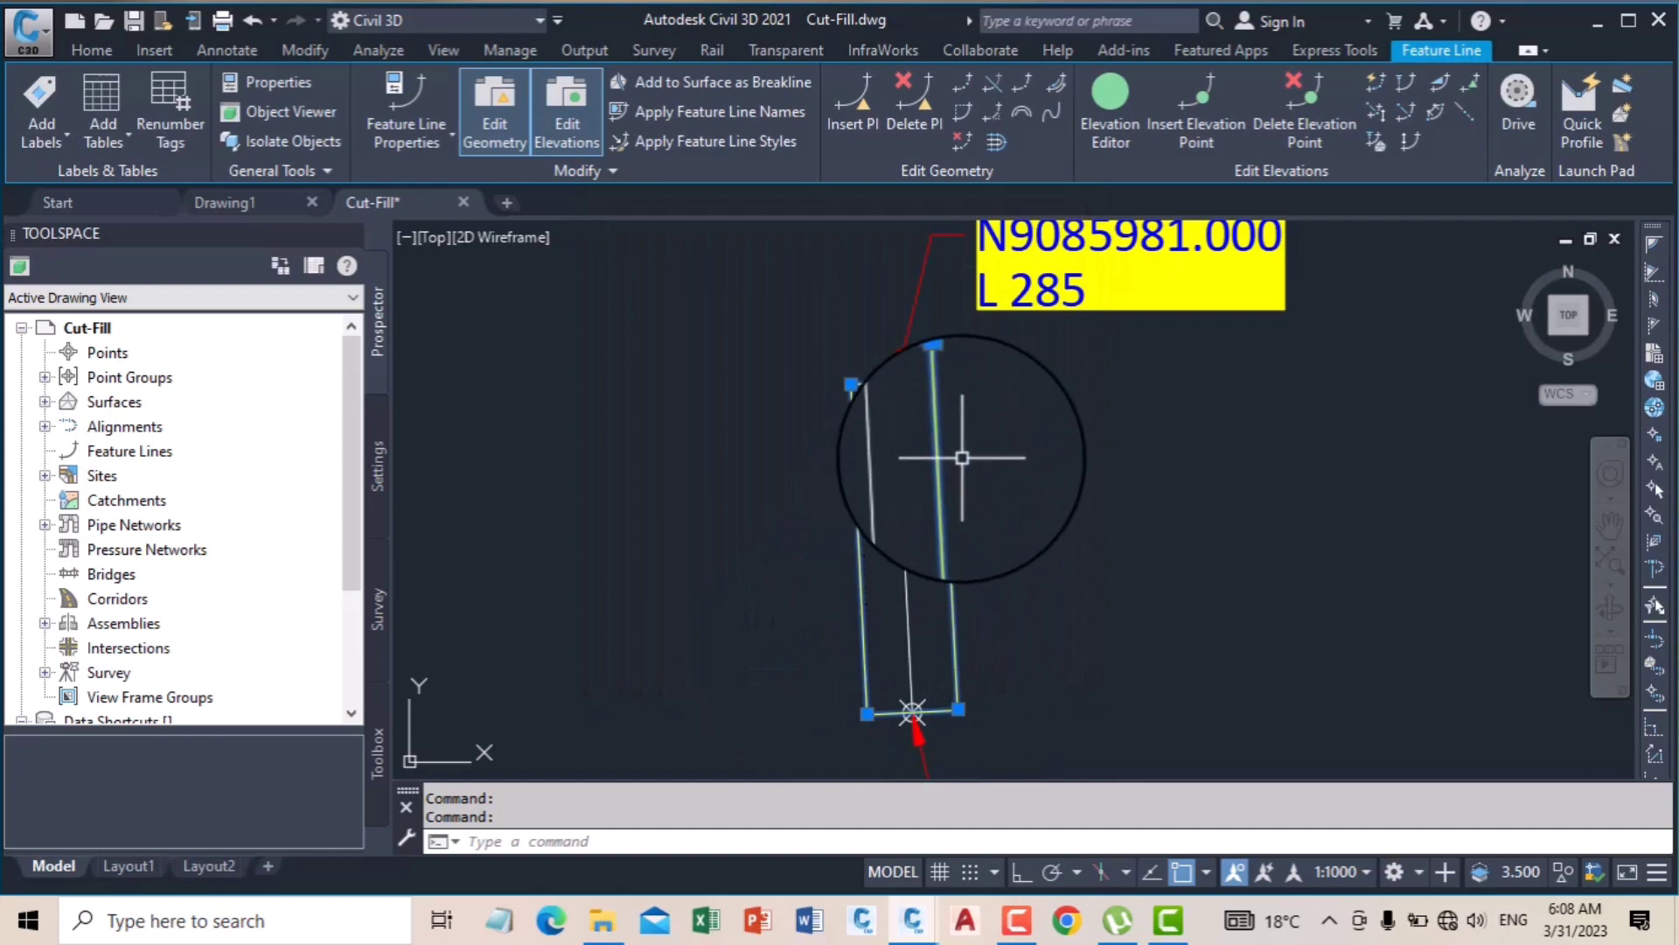
key("Escape")
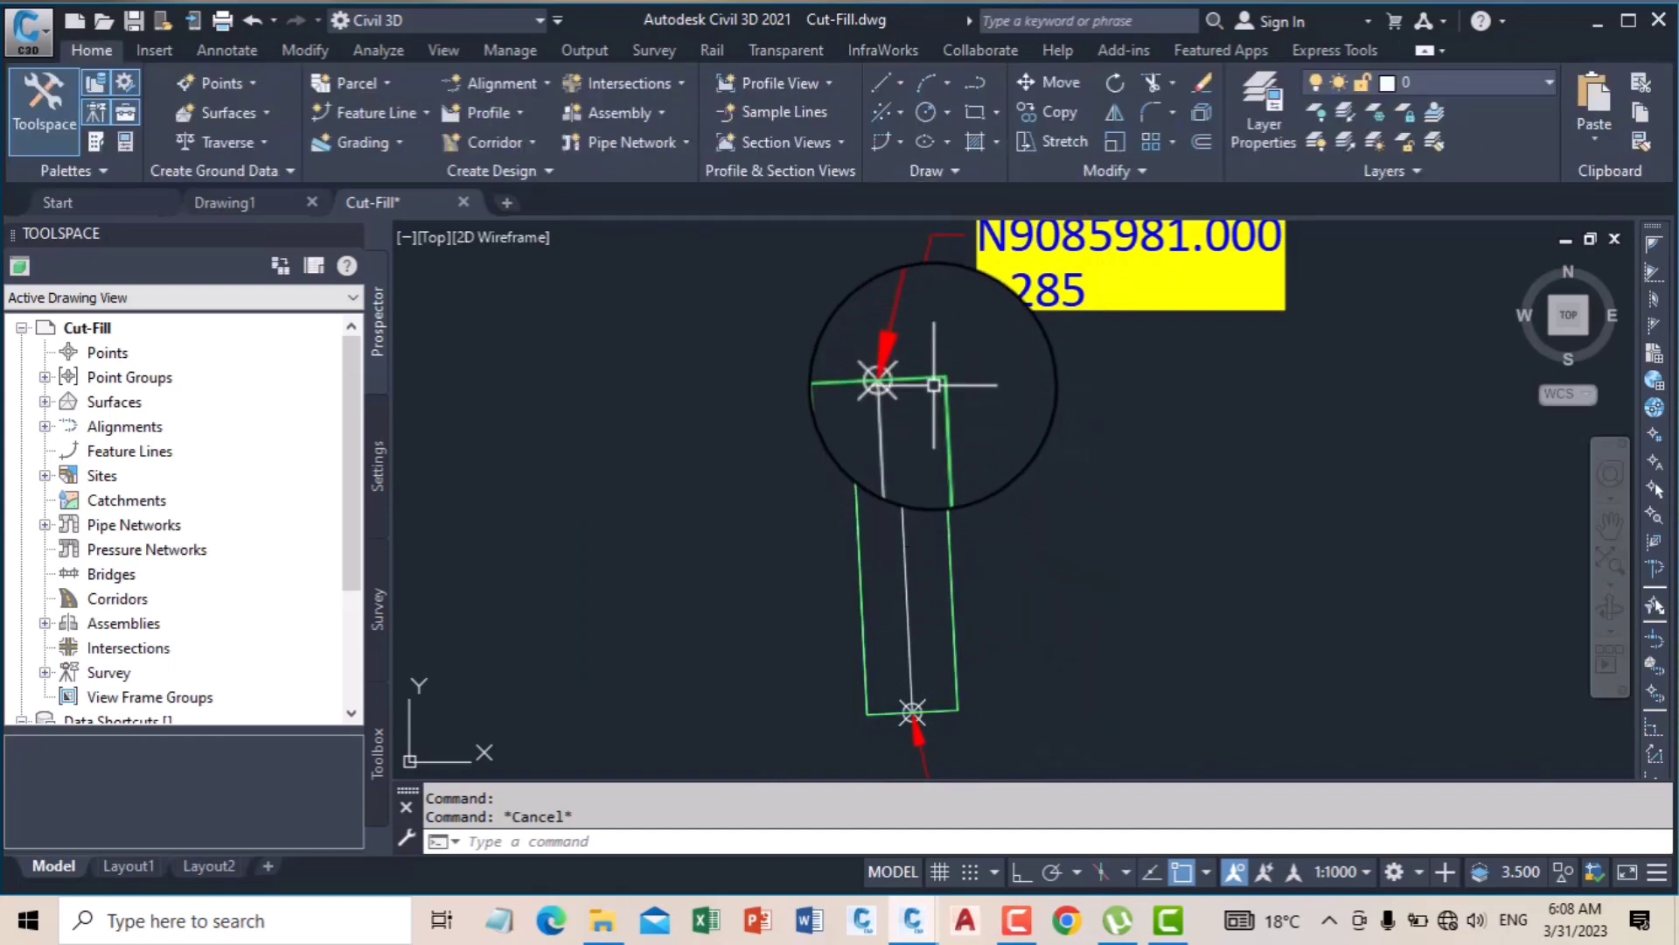
left_click(931, 382)
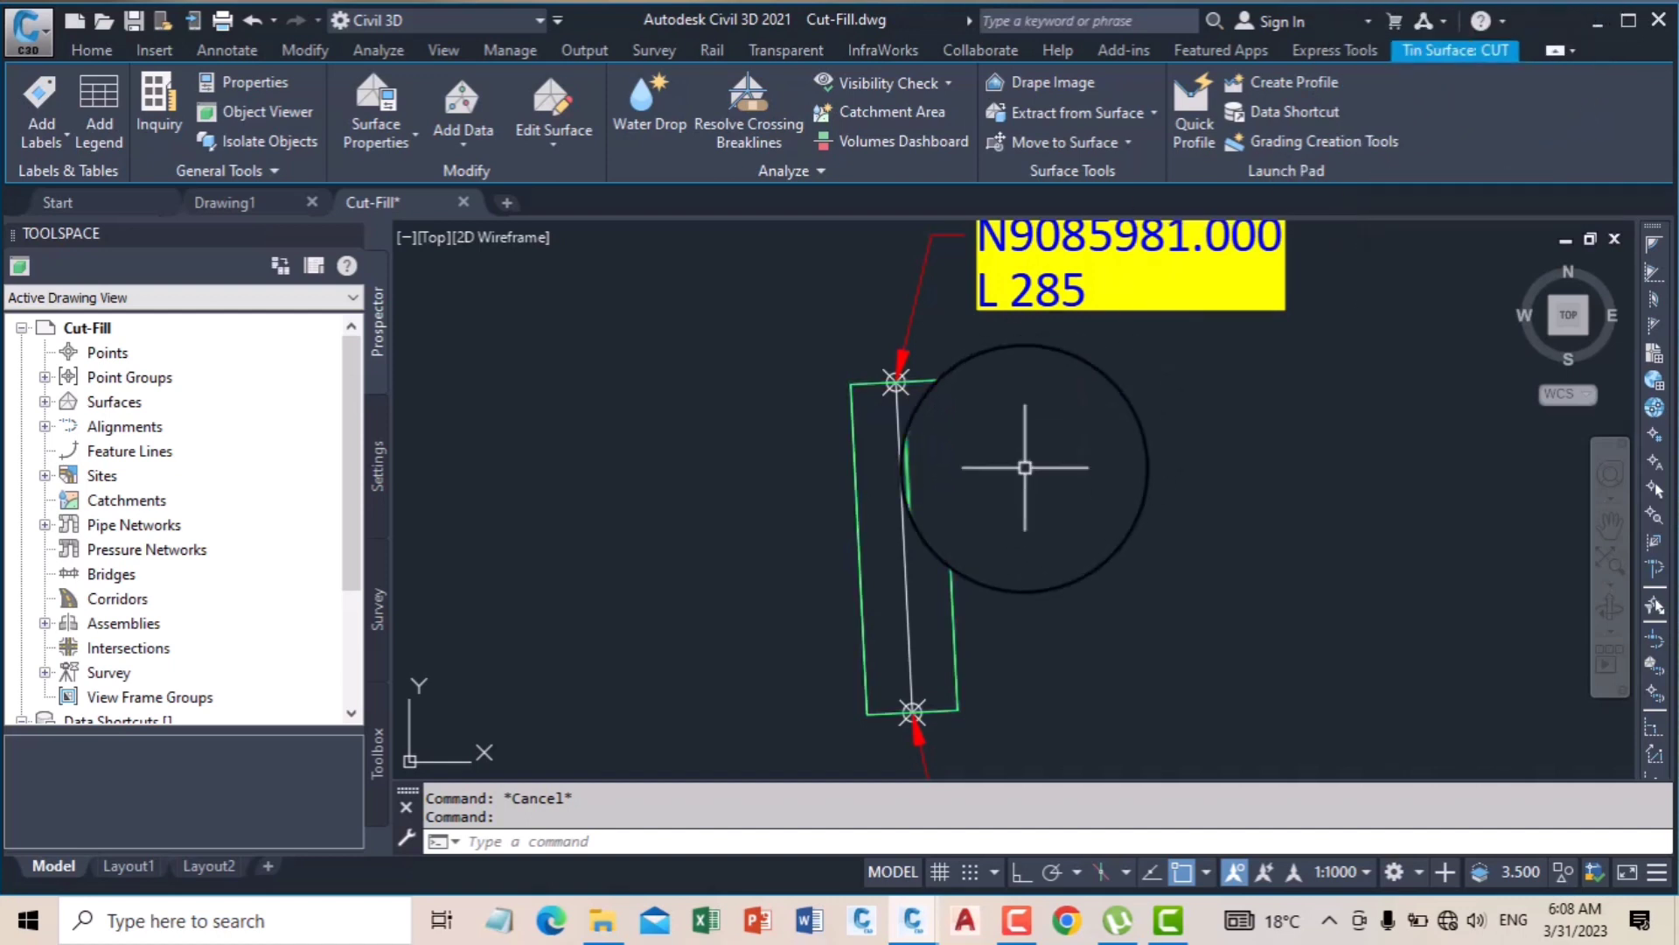
key("Escape")
scroll(700, 397, "down", 3)
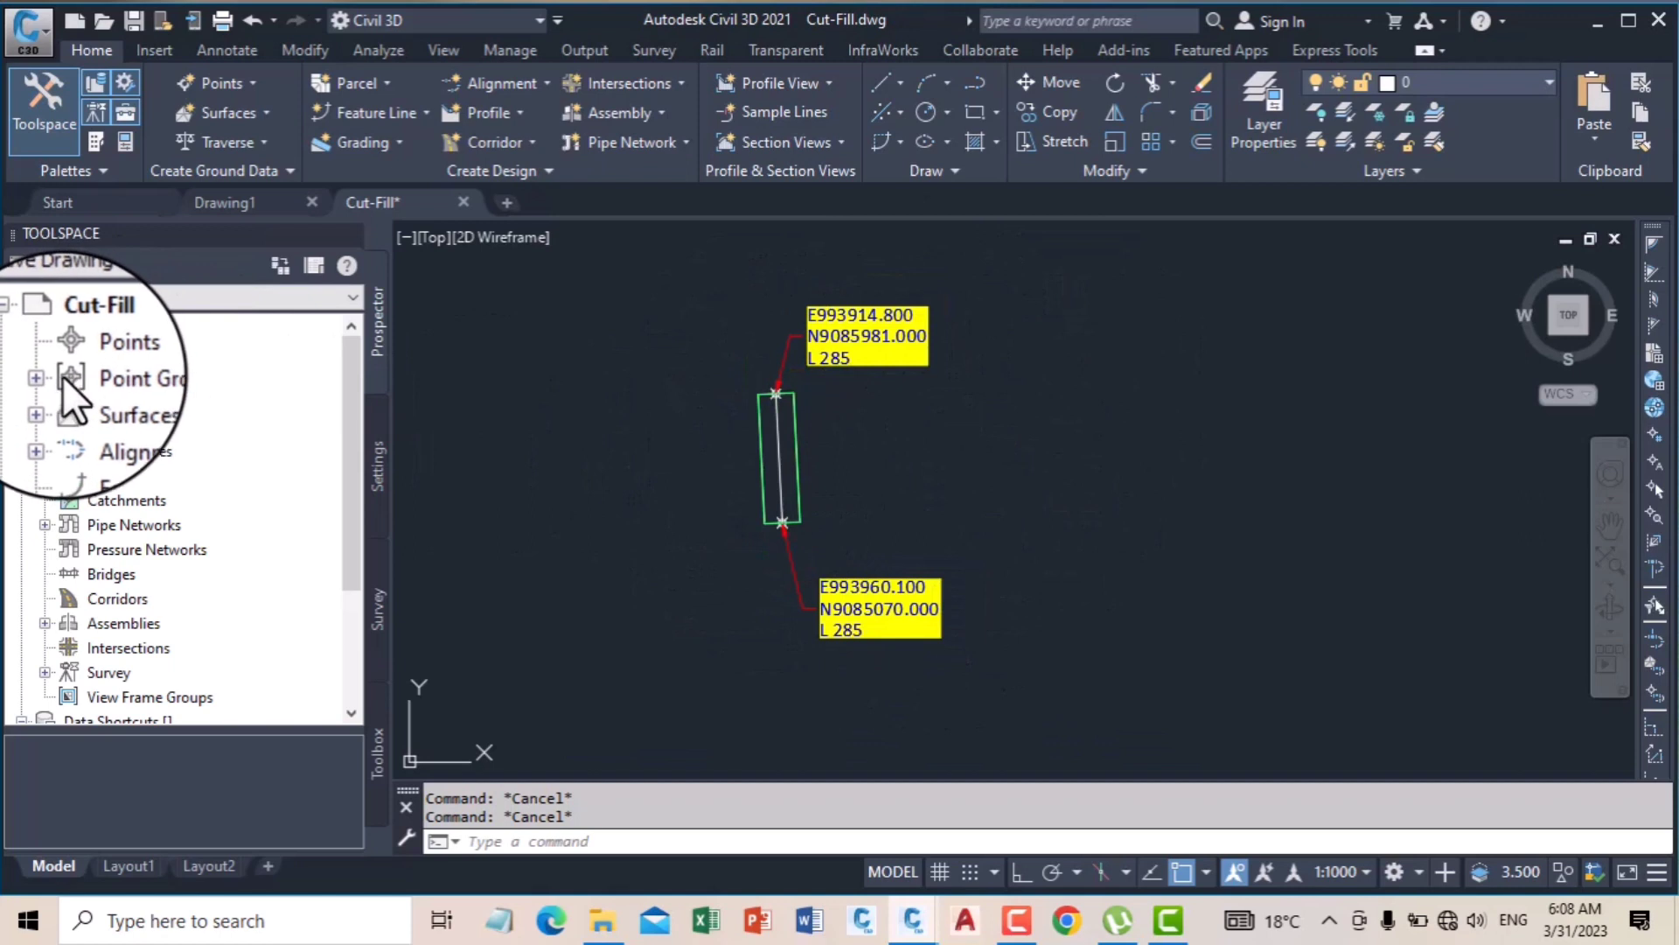
Step: Open the point creation tools and review the default point style and point label style settings
left_click(222, 85)
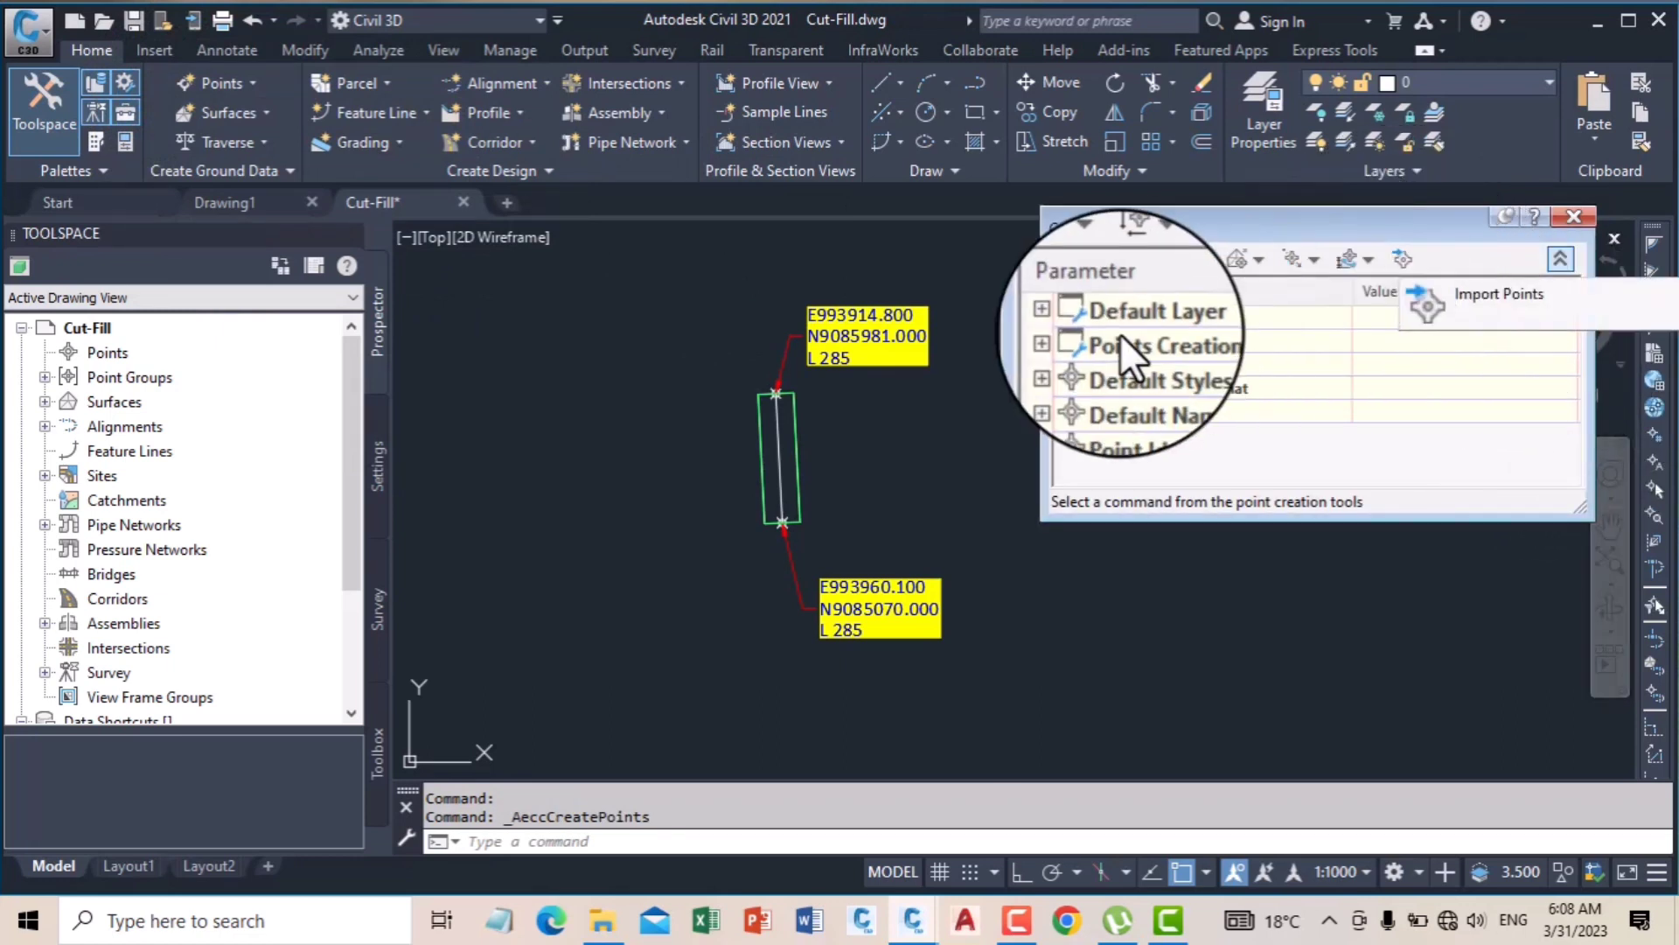
left_click(1068, 344)
left_click_drag(1571, 345, 1577, 407)
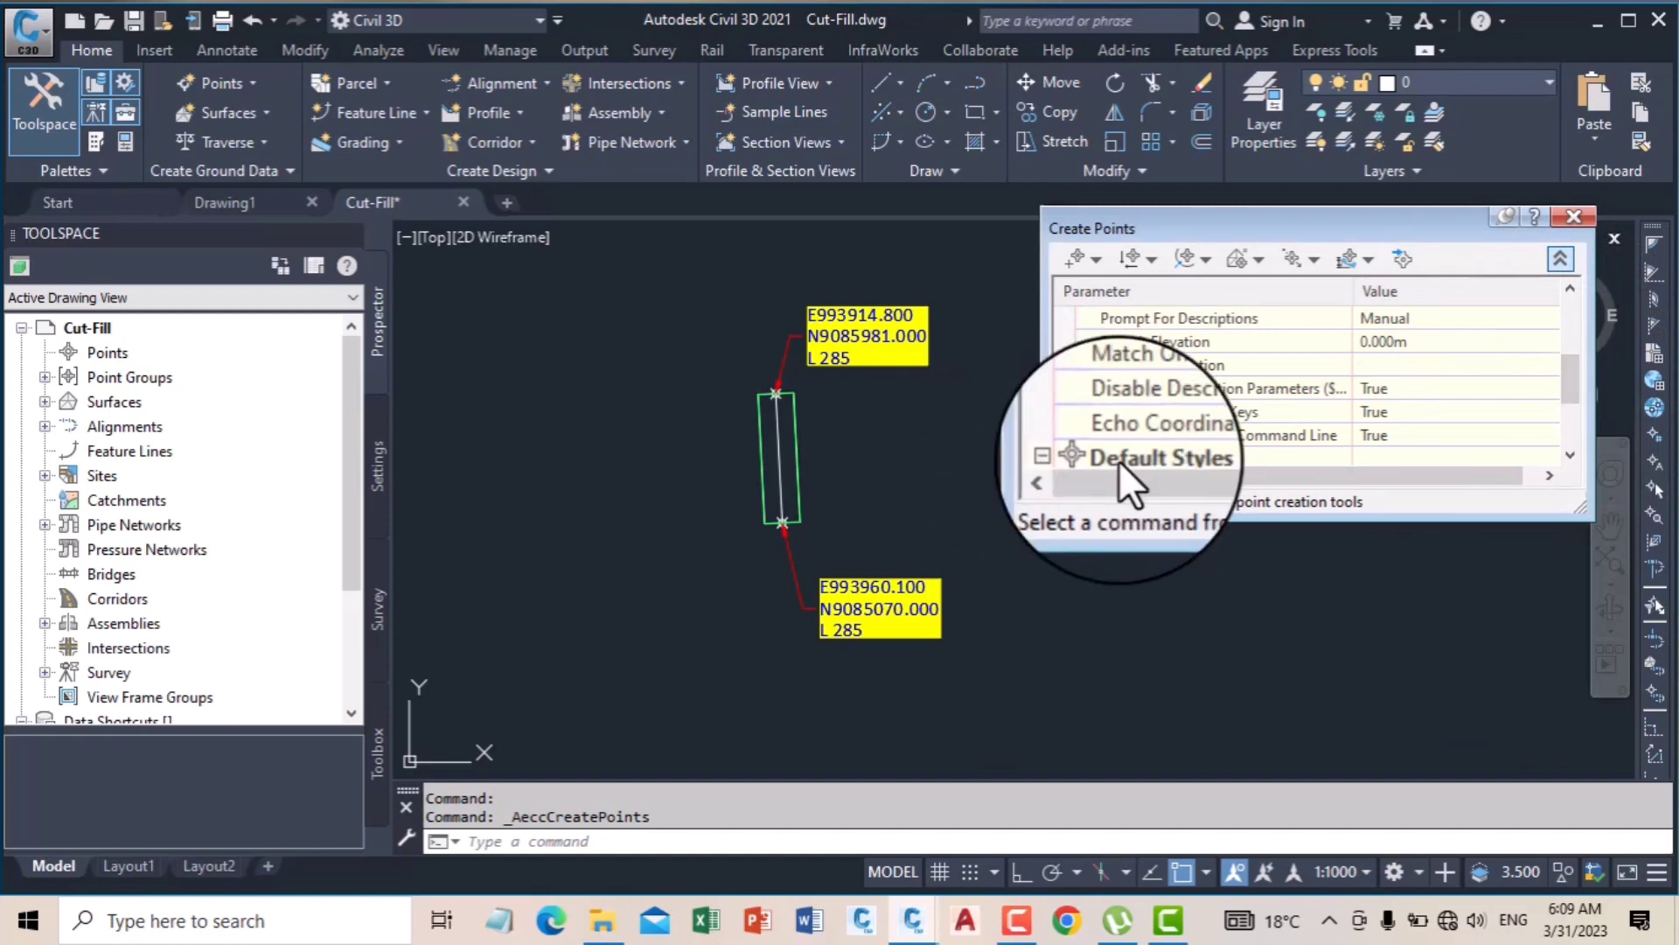
left_click_drag(1571, 396, 1574, 433)
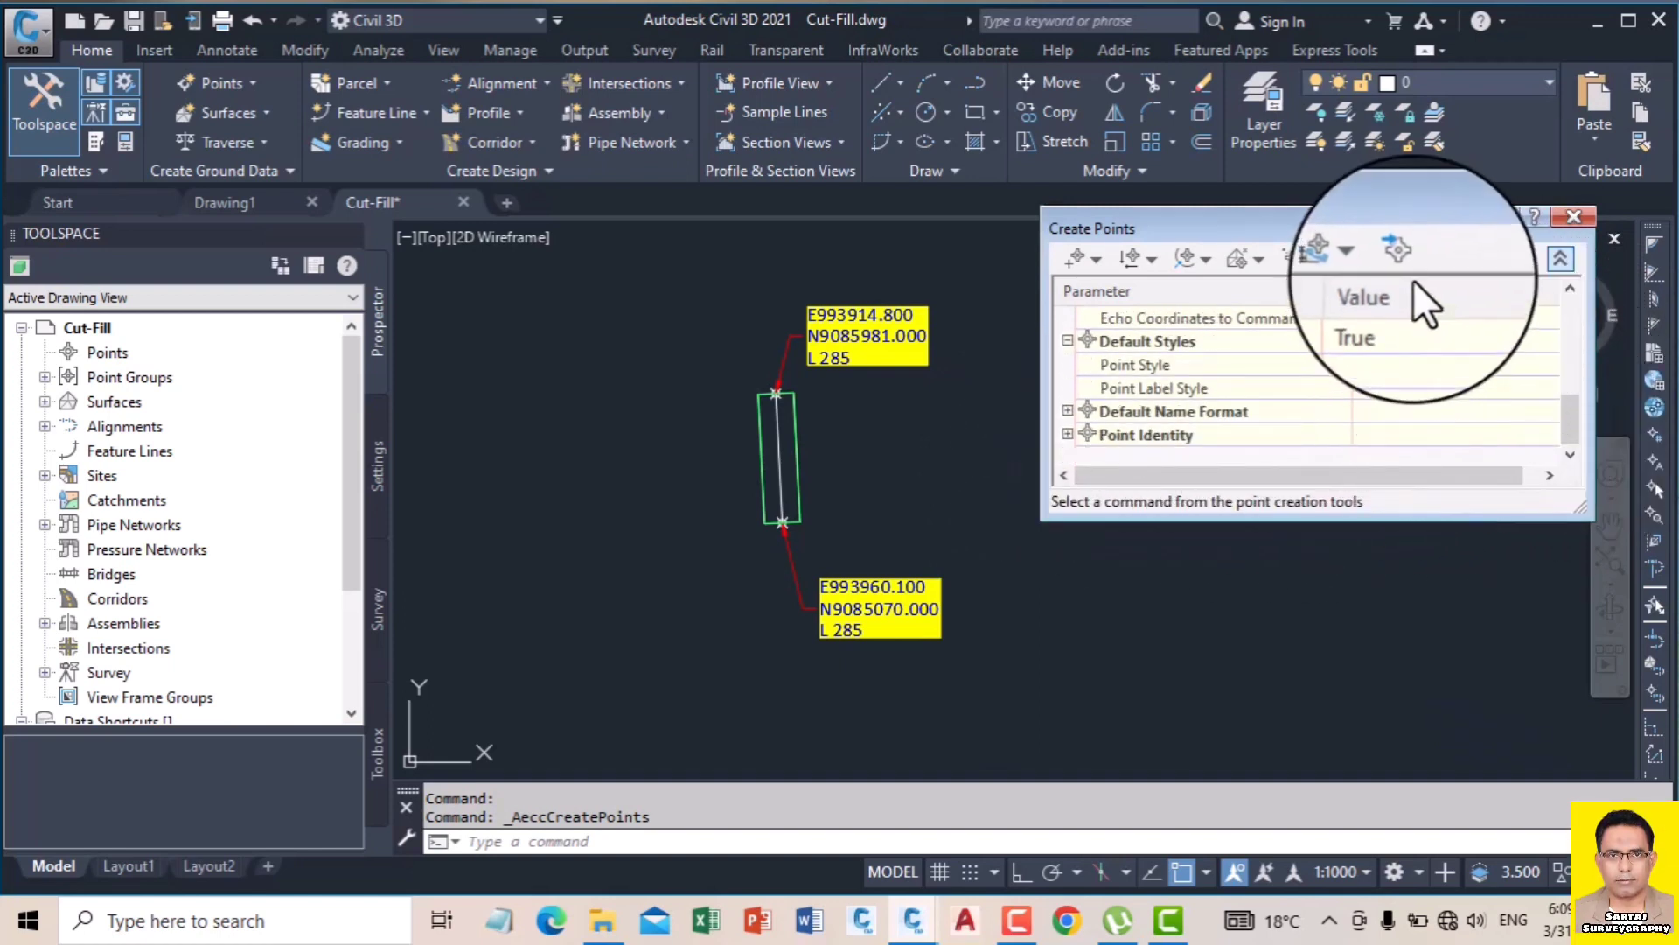
Step: Import the survey points from the CSV file TOPO COME-1 FOR EXCAVATION using the PENZD (comma delimited) format
left_click(1398, 254)
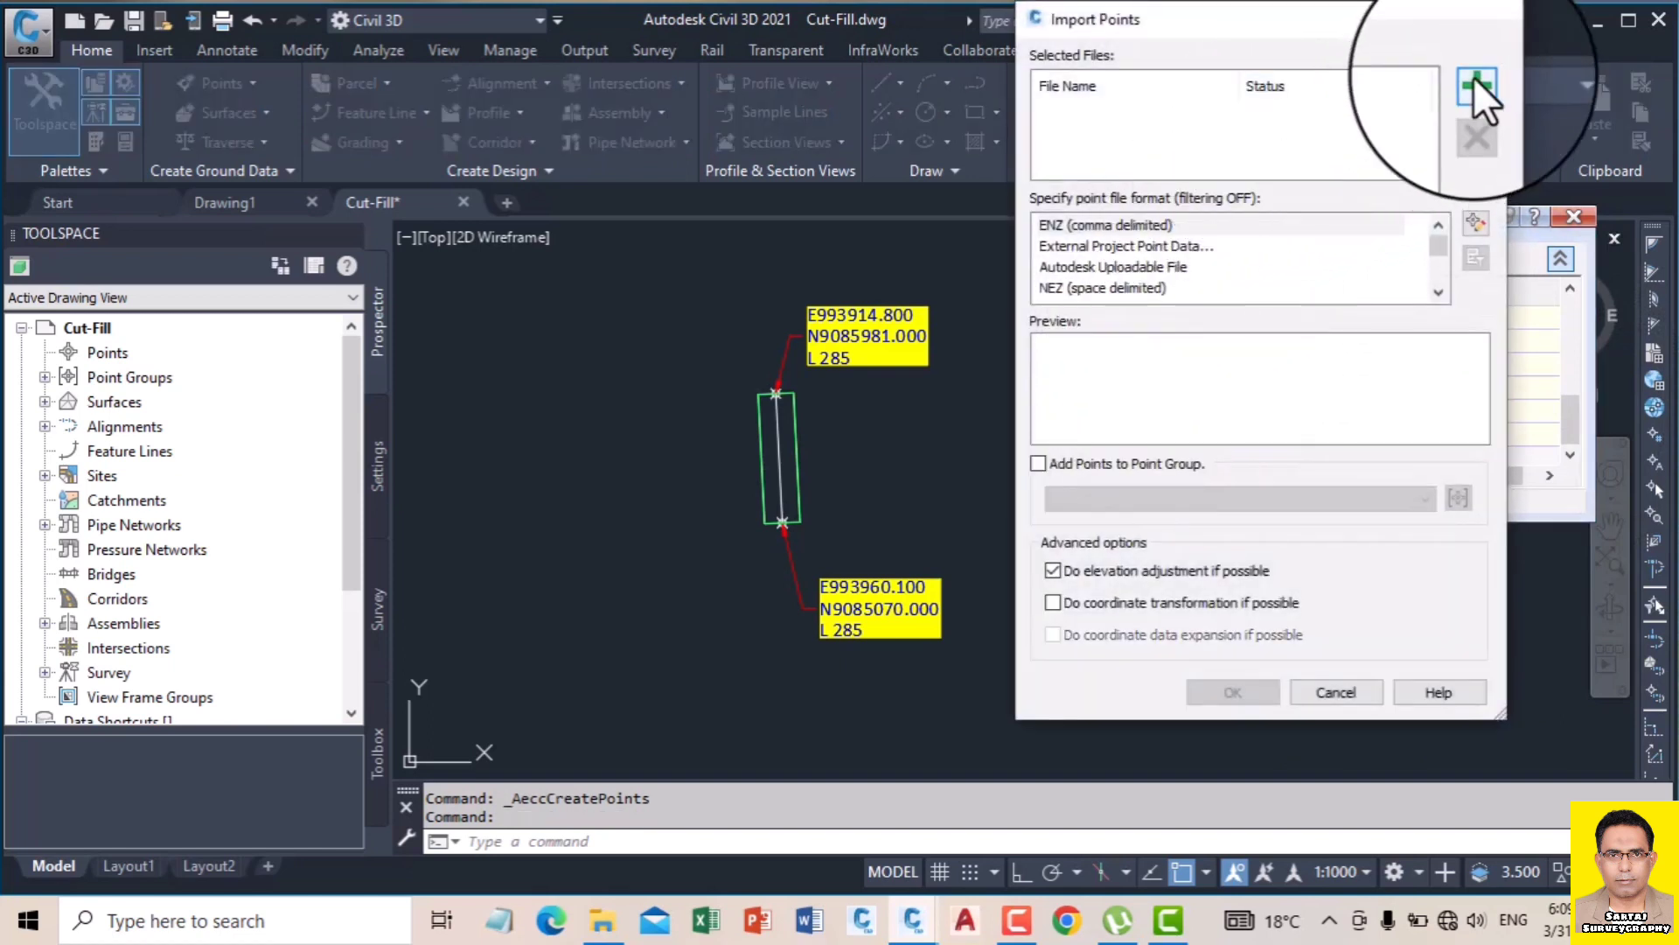
left_click(1475, 80)
left_click(1104, 172)
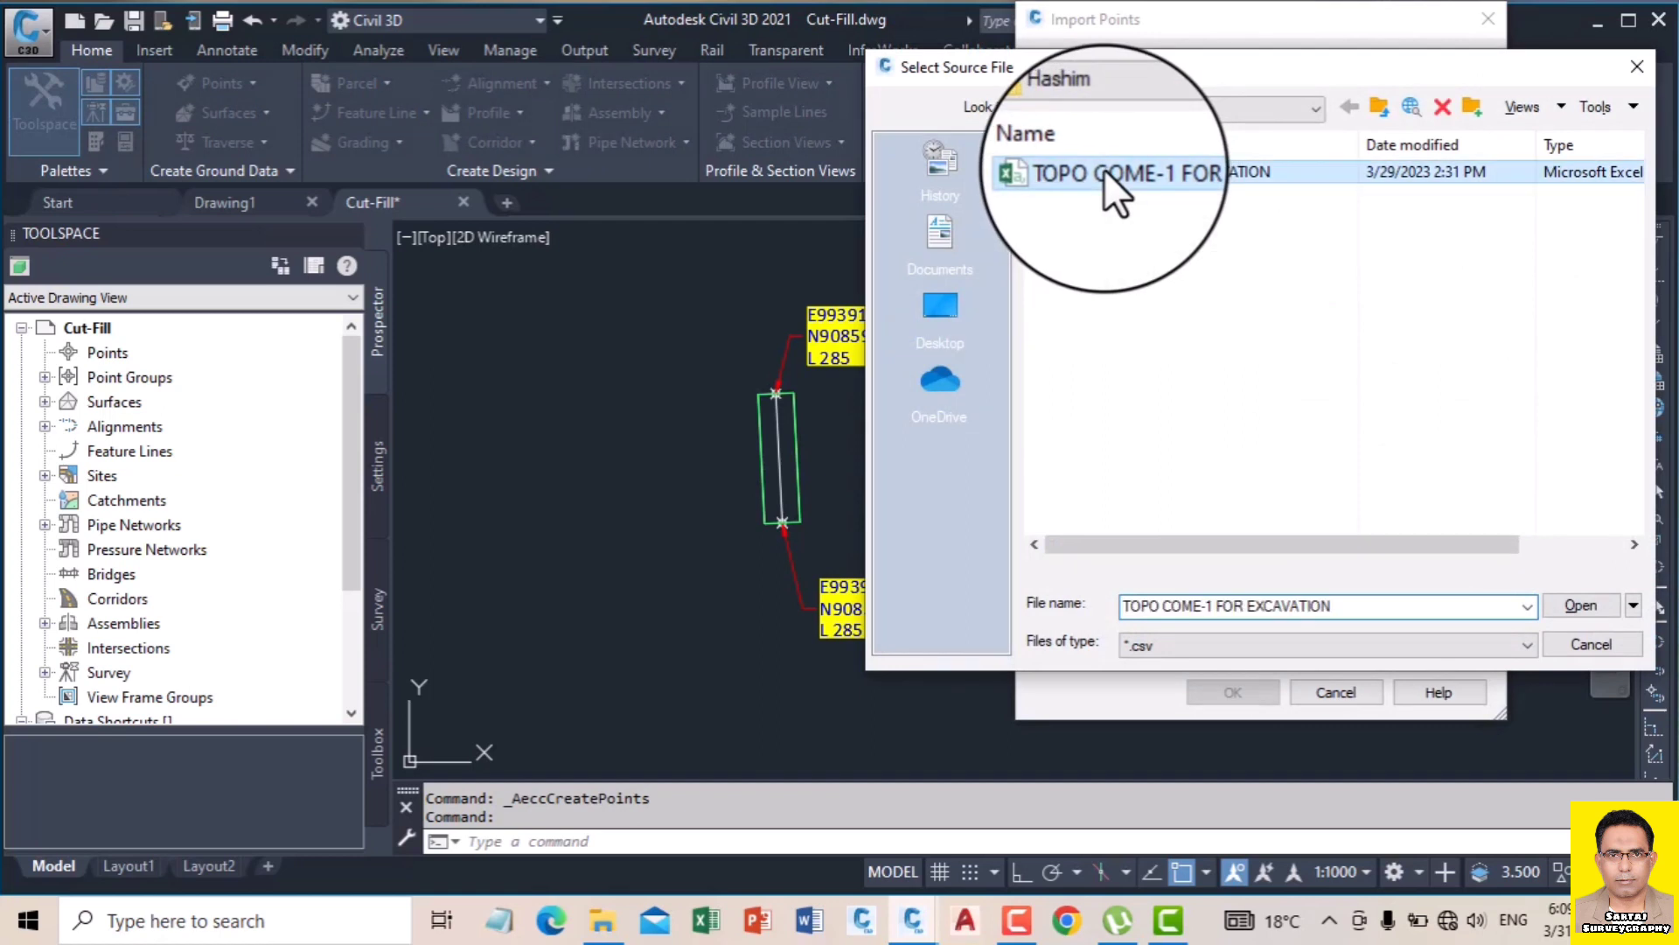
double_click(1104, 171)
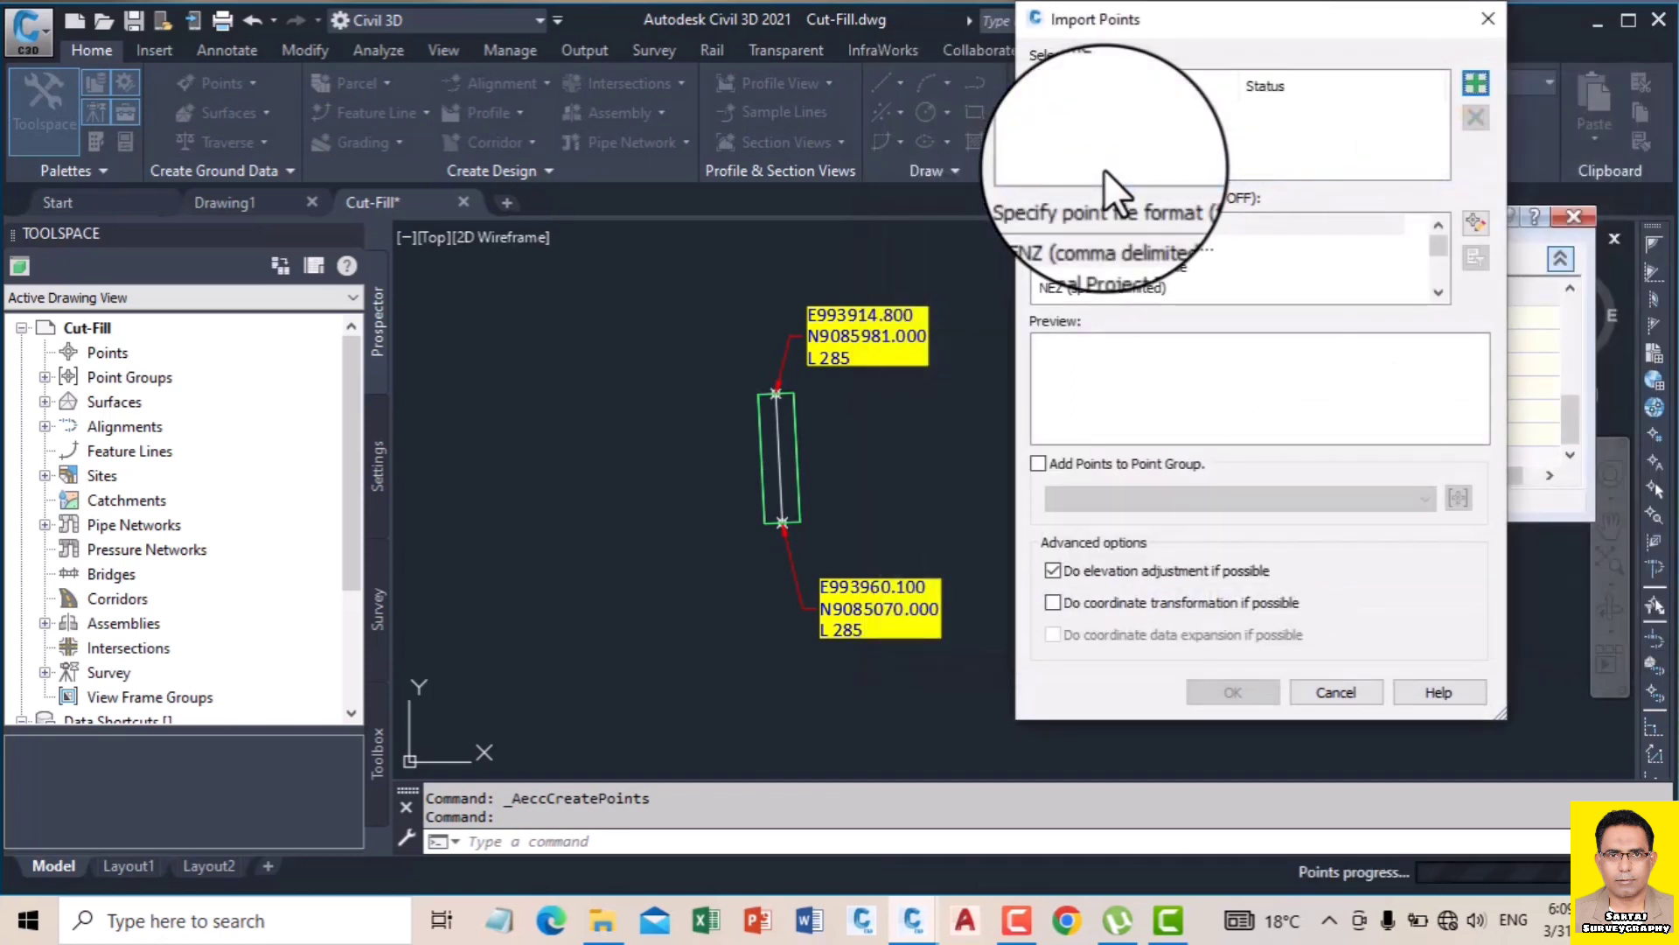
left_click(1439, 294)
left_click(1439, 294)
left_click(1440, 294)
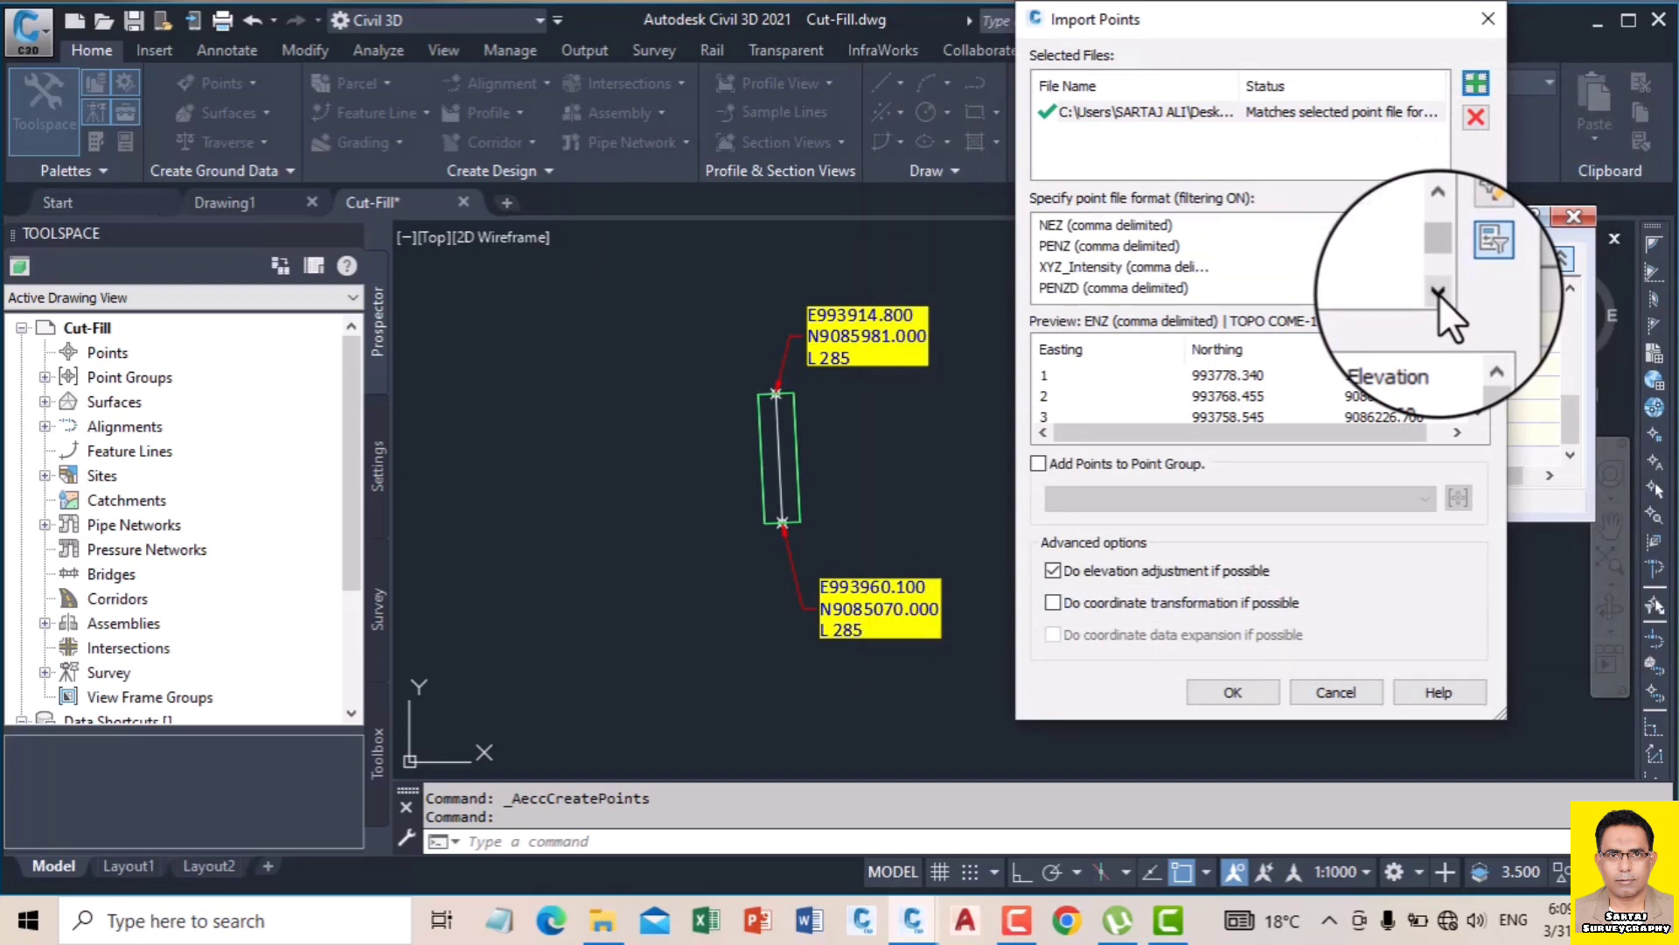
left_click(1440, 294)
left_click(1062, 266)
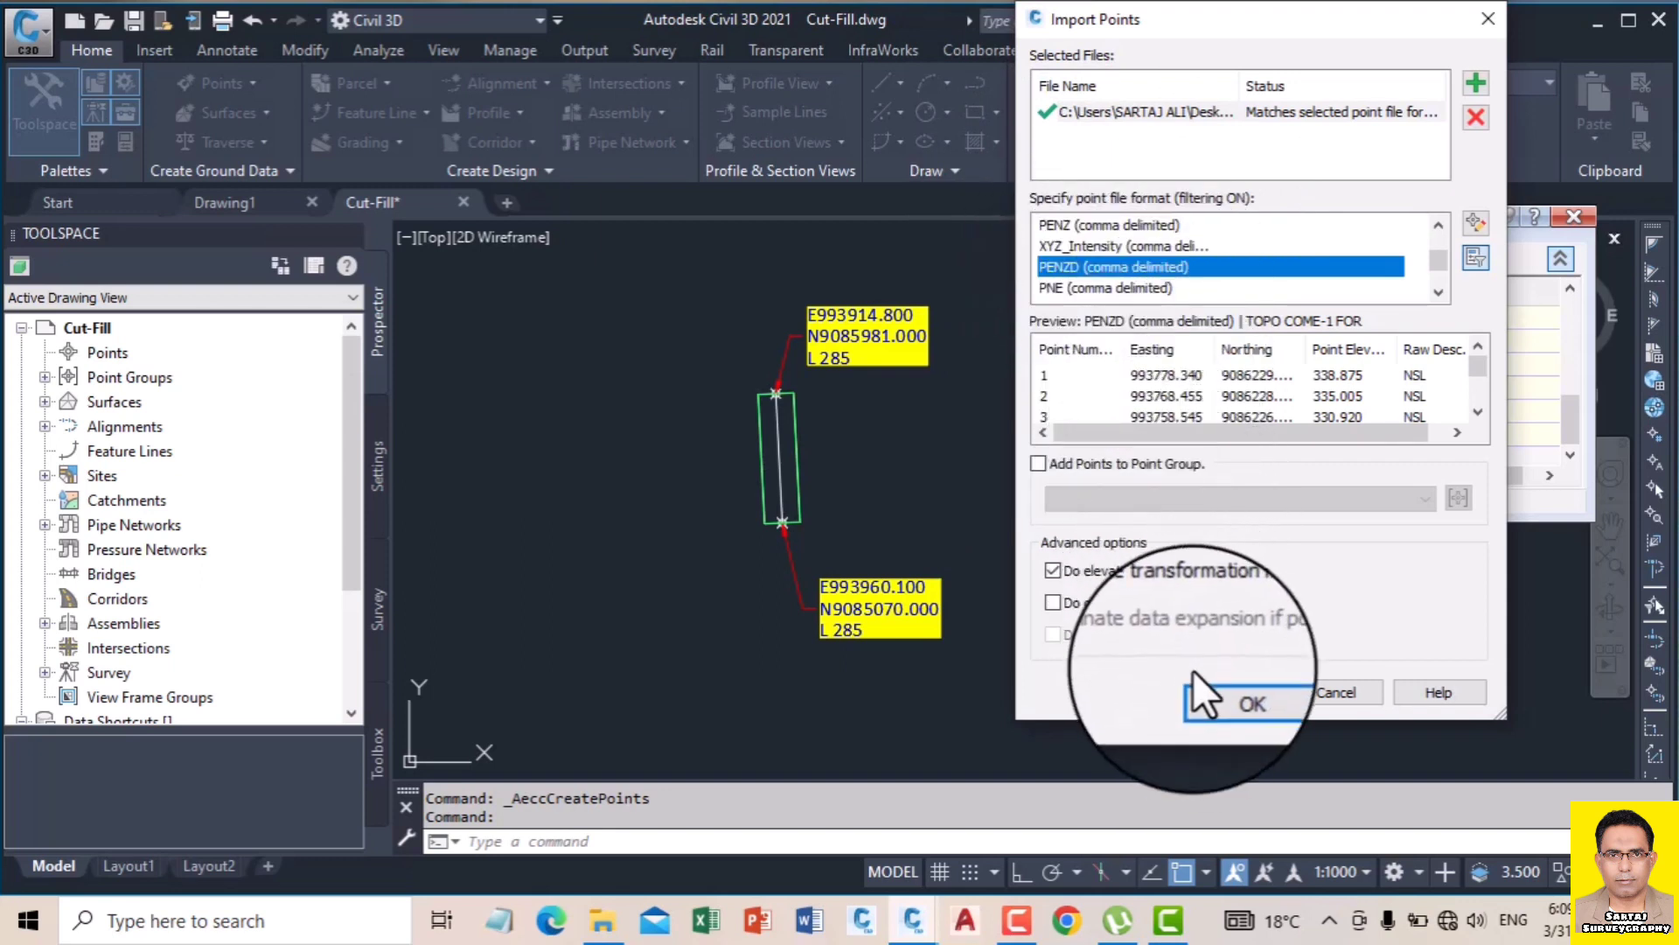
left_click(1202, 690)
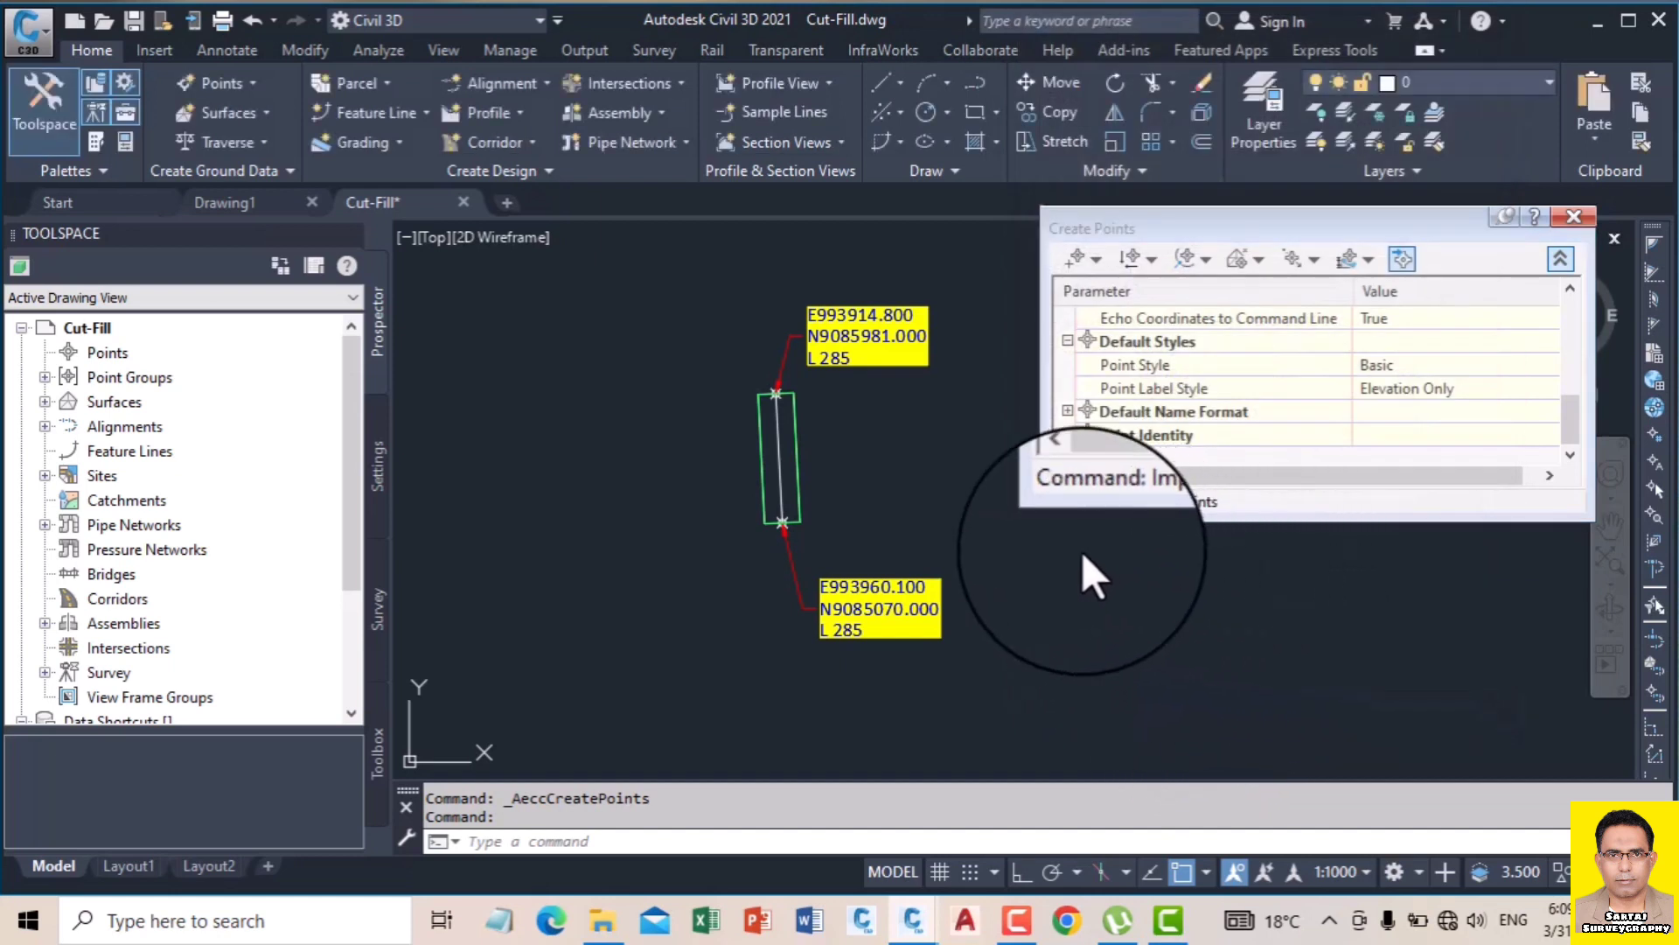
left_click(1572, 215)
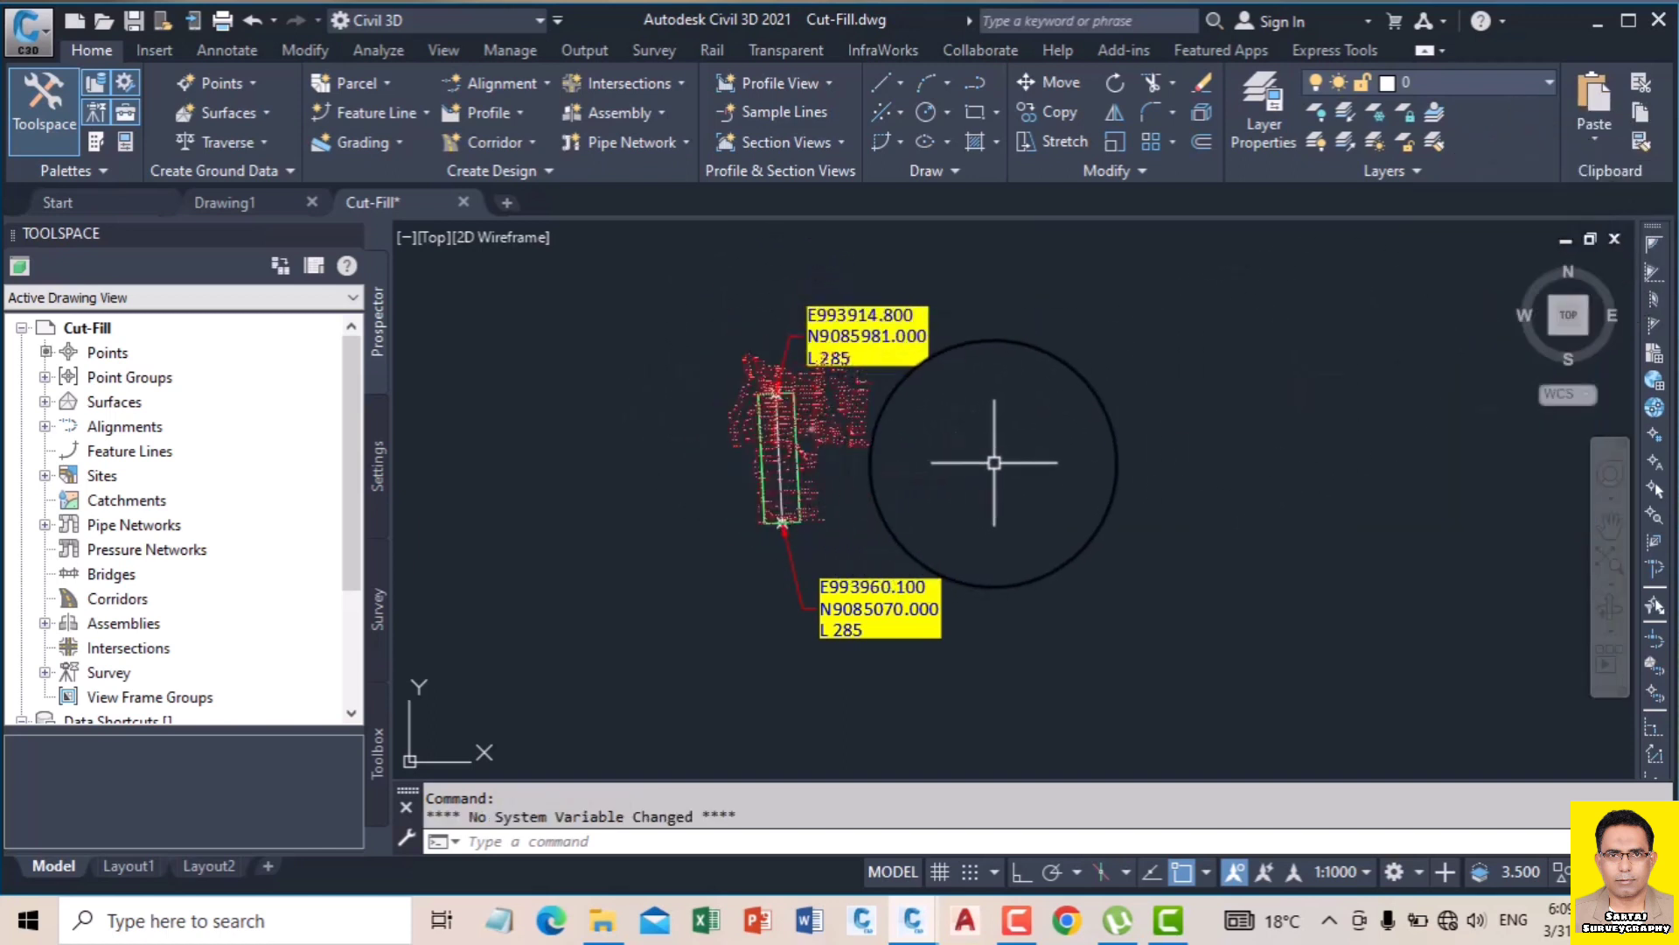
Step: Check the point list in the properties of the _All Points point group
left_click(46, 376)
left_click(147, 402)
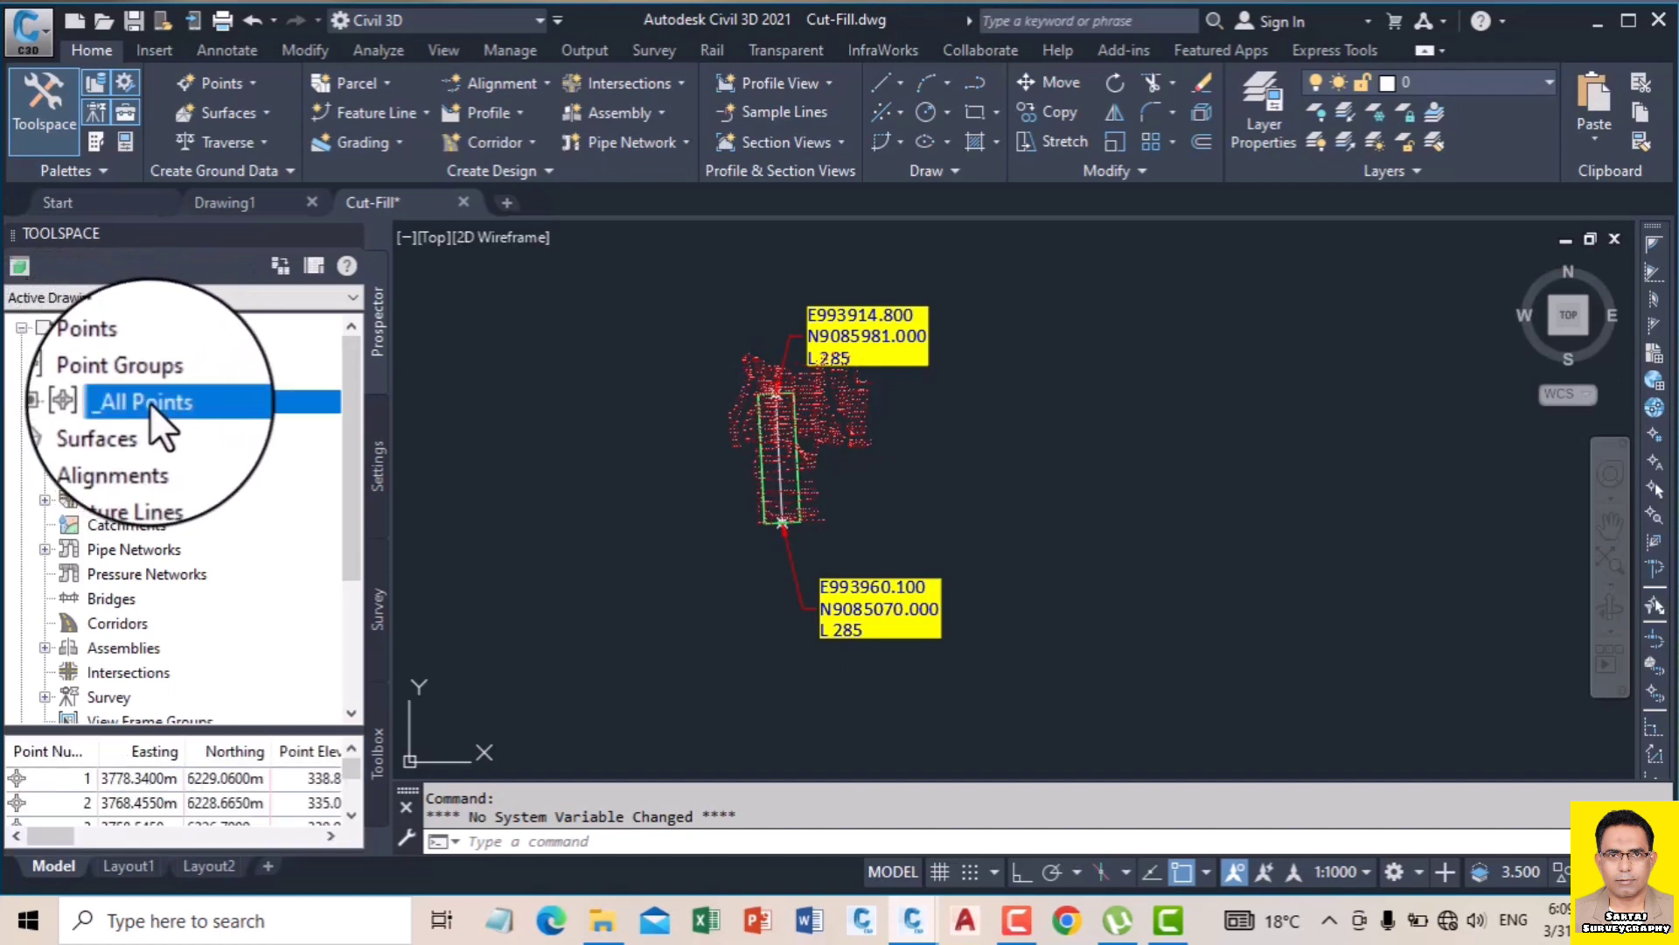
right_click(150, 403)
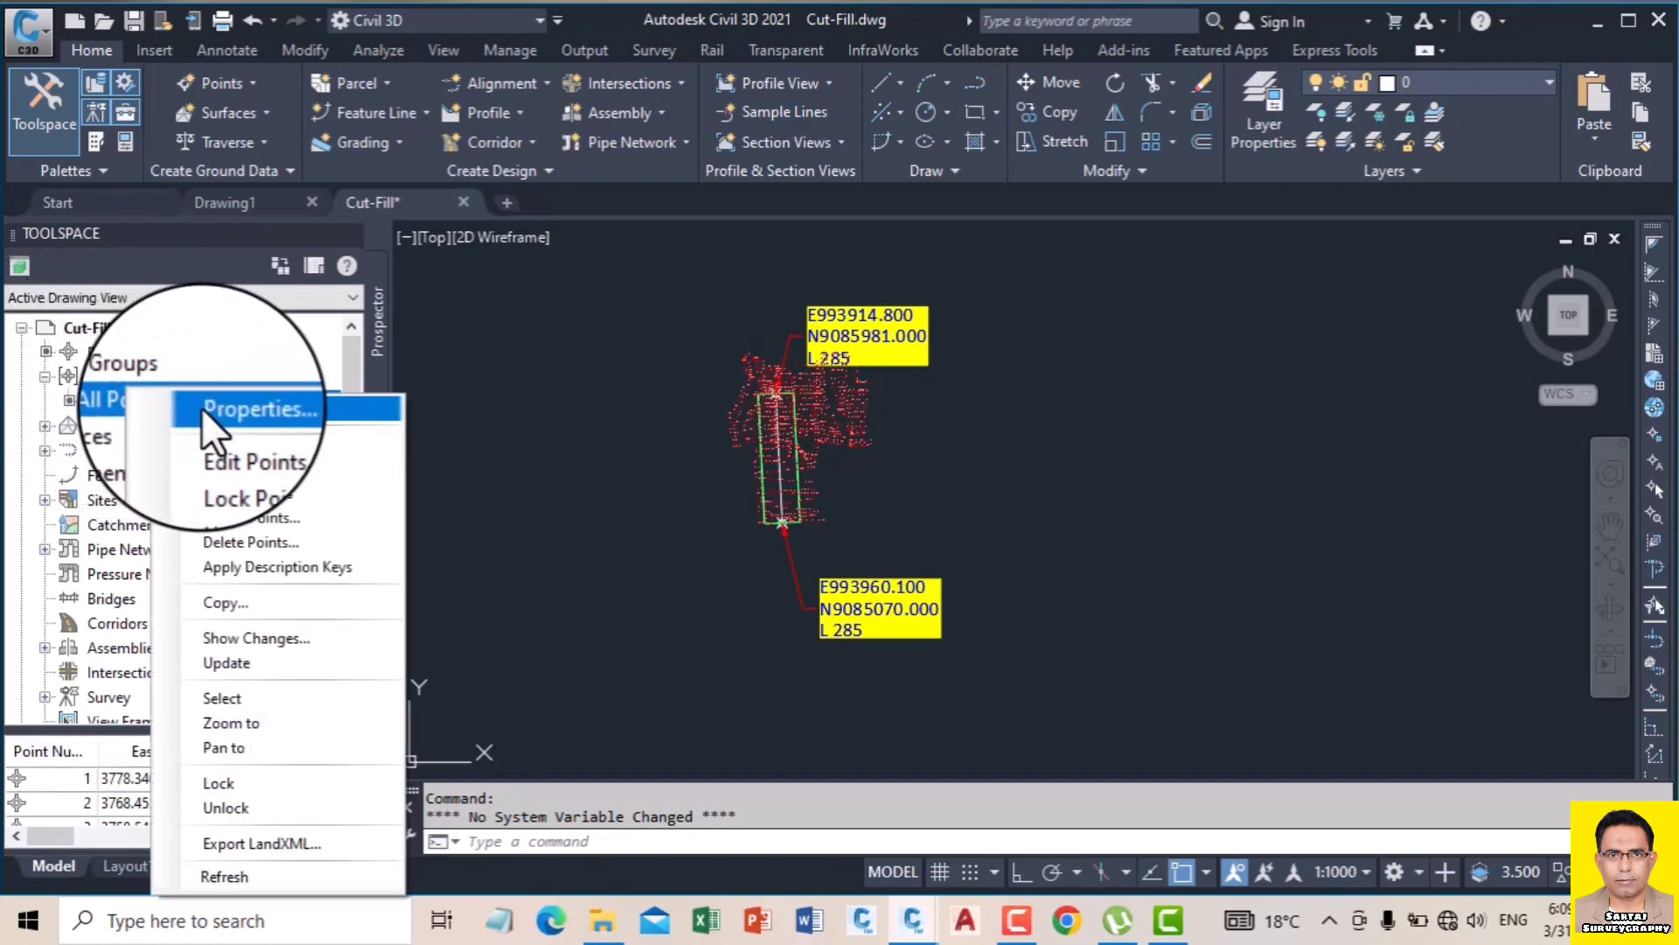
left_click(217, 405)
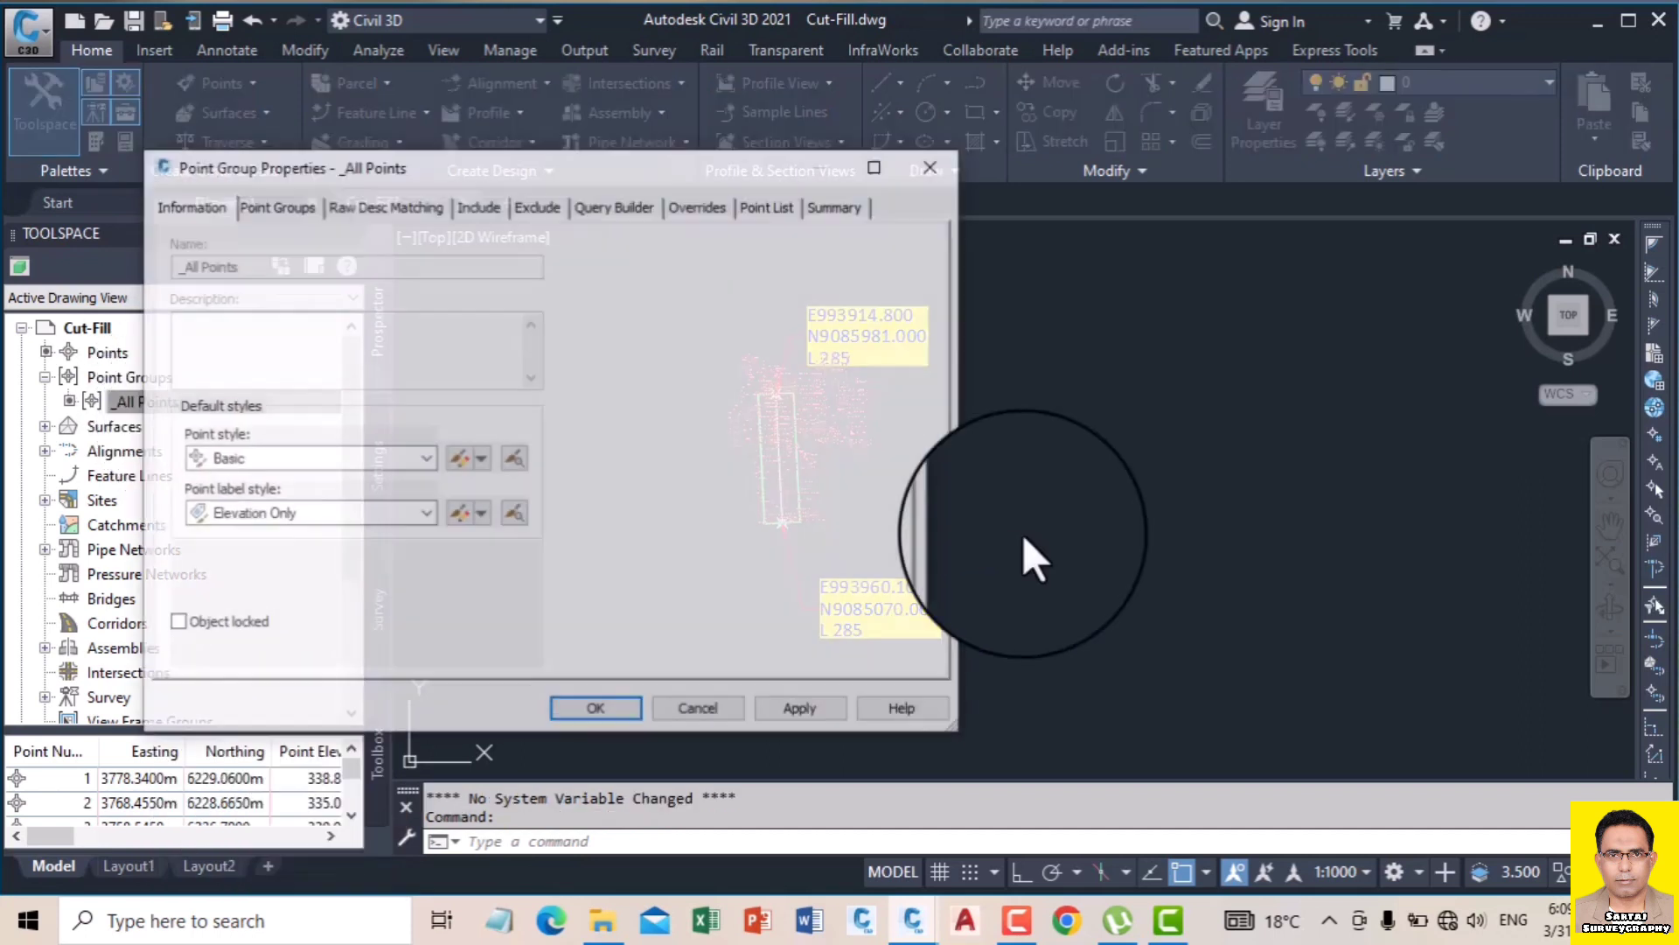
left_click(786, 213)
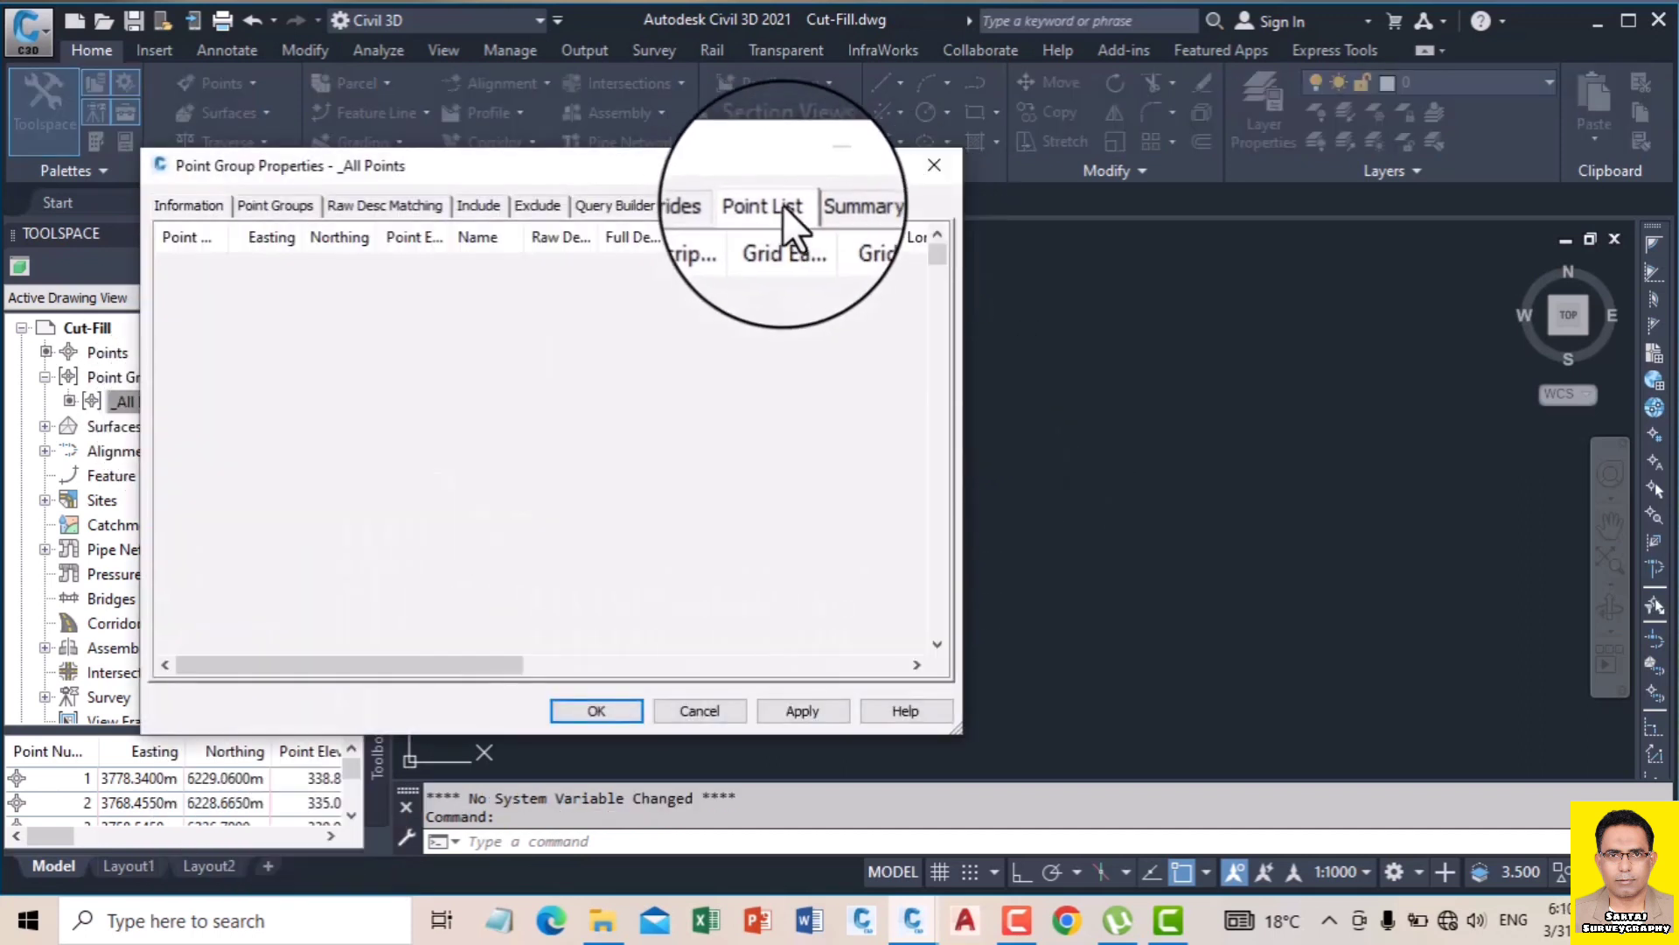
left_click(934, 166)
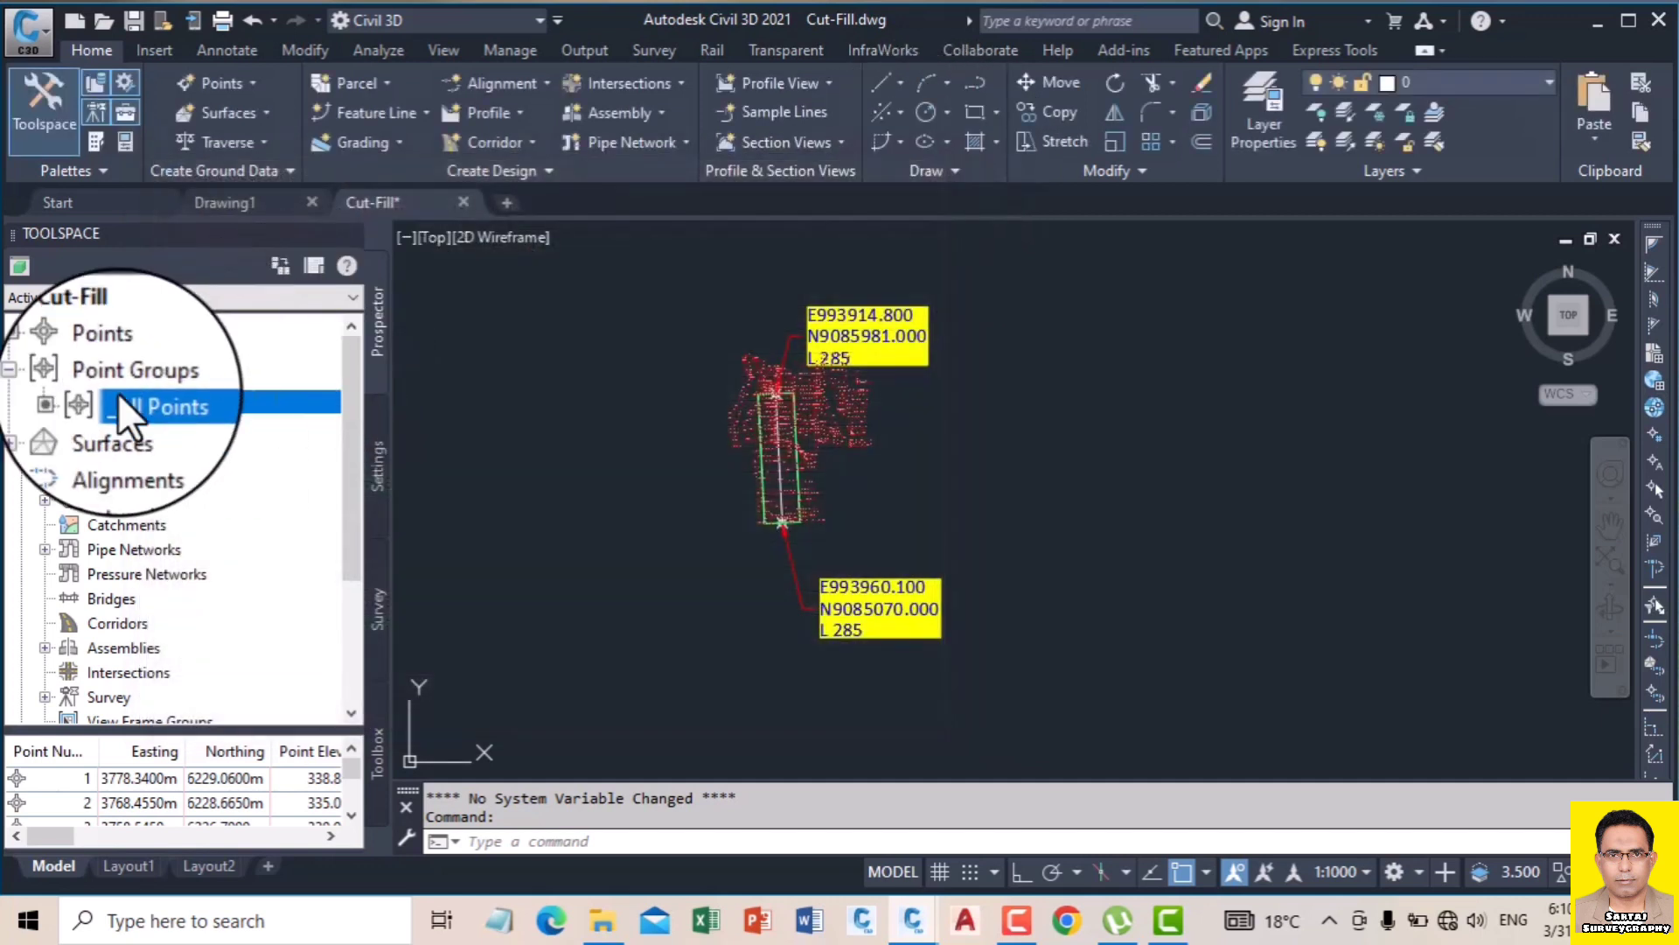
mouse_move(143, 403)
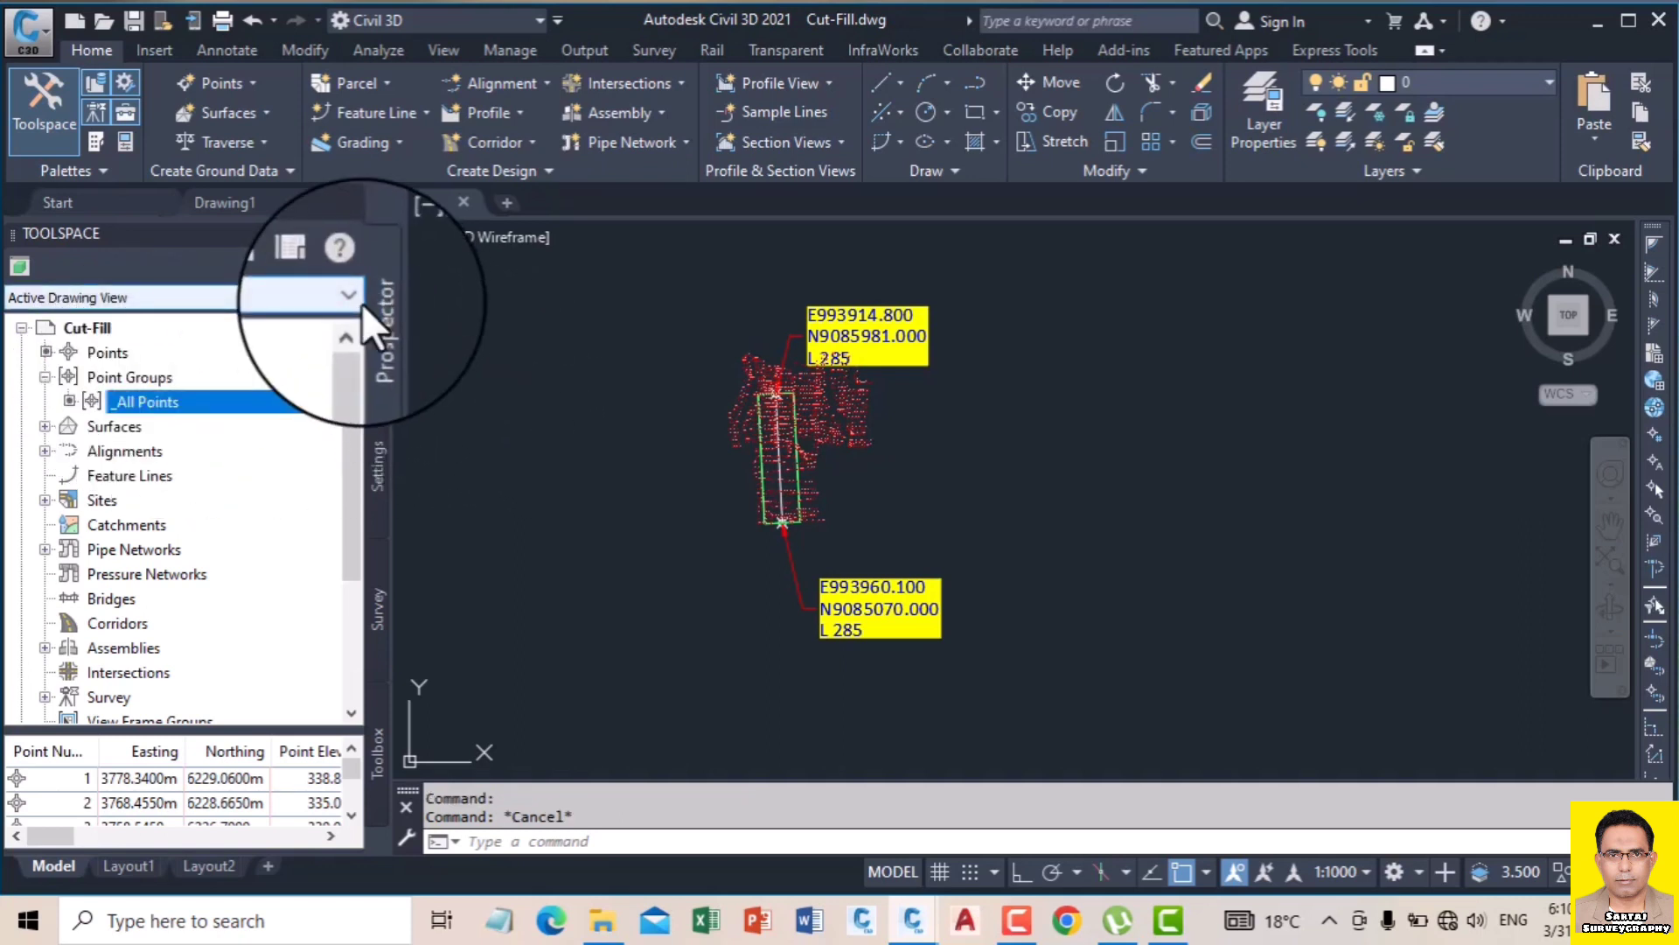
left_click(222, 396)
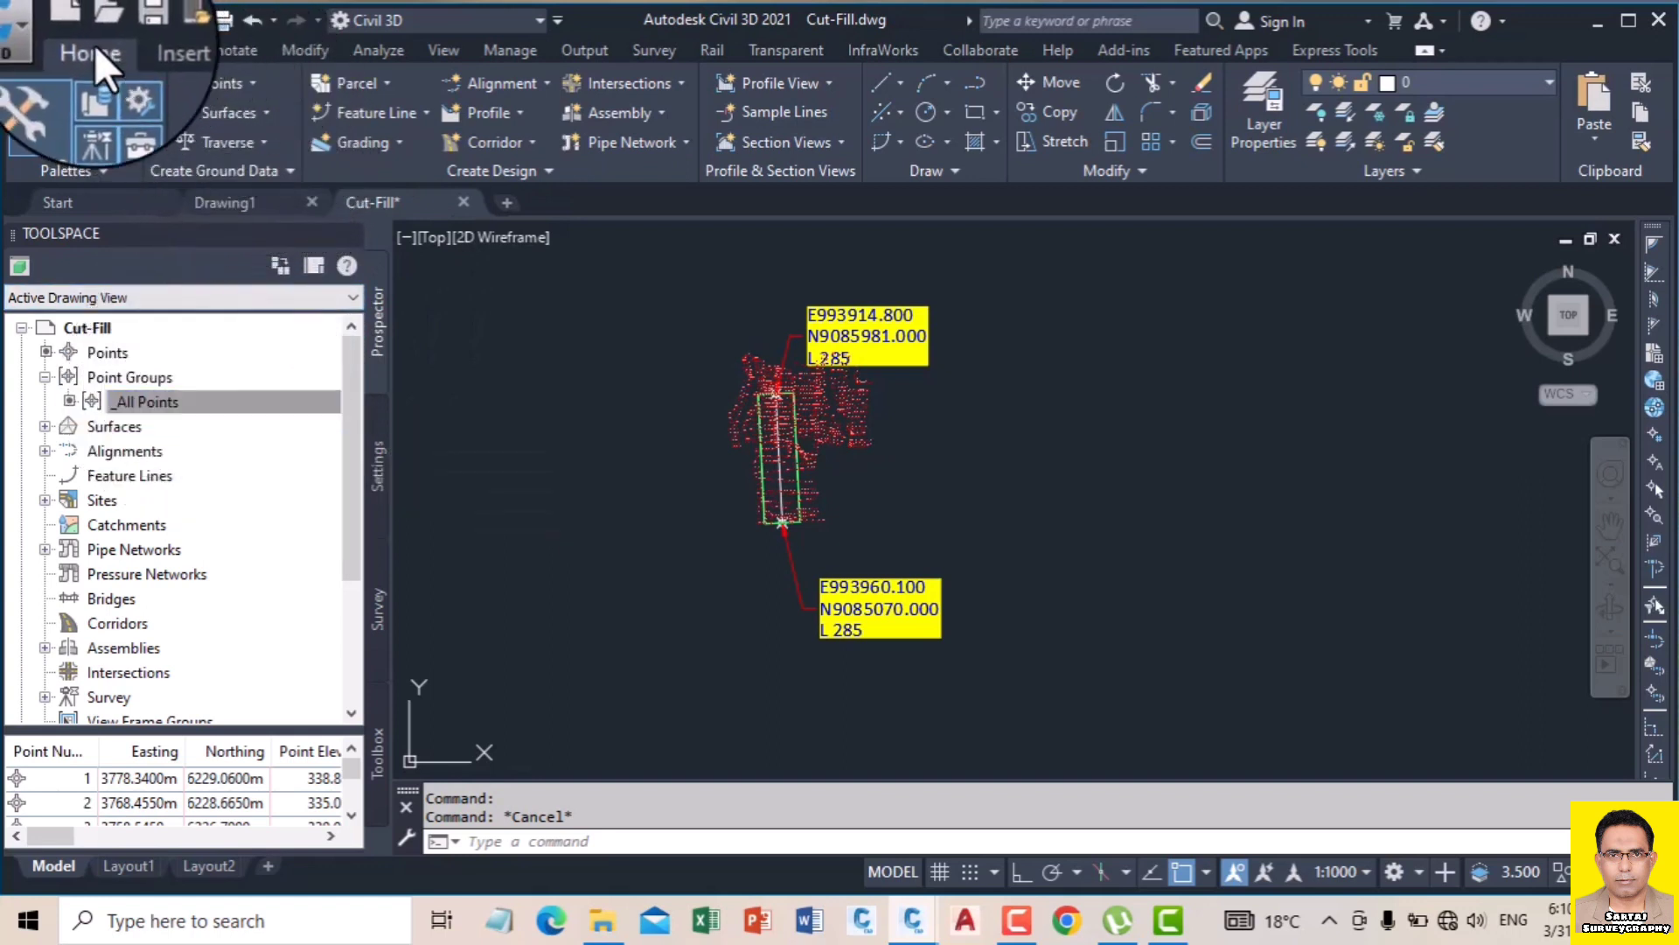
Step: Create a TIN surface named NSL with the Border Only style on the C-TOPO layer
left_click(231, 111)
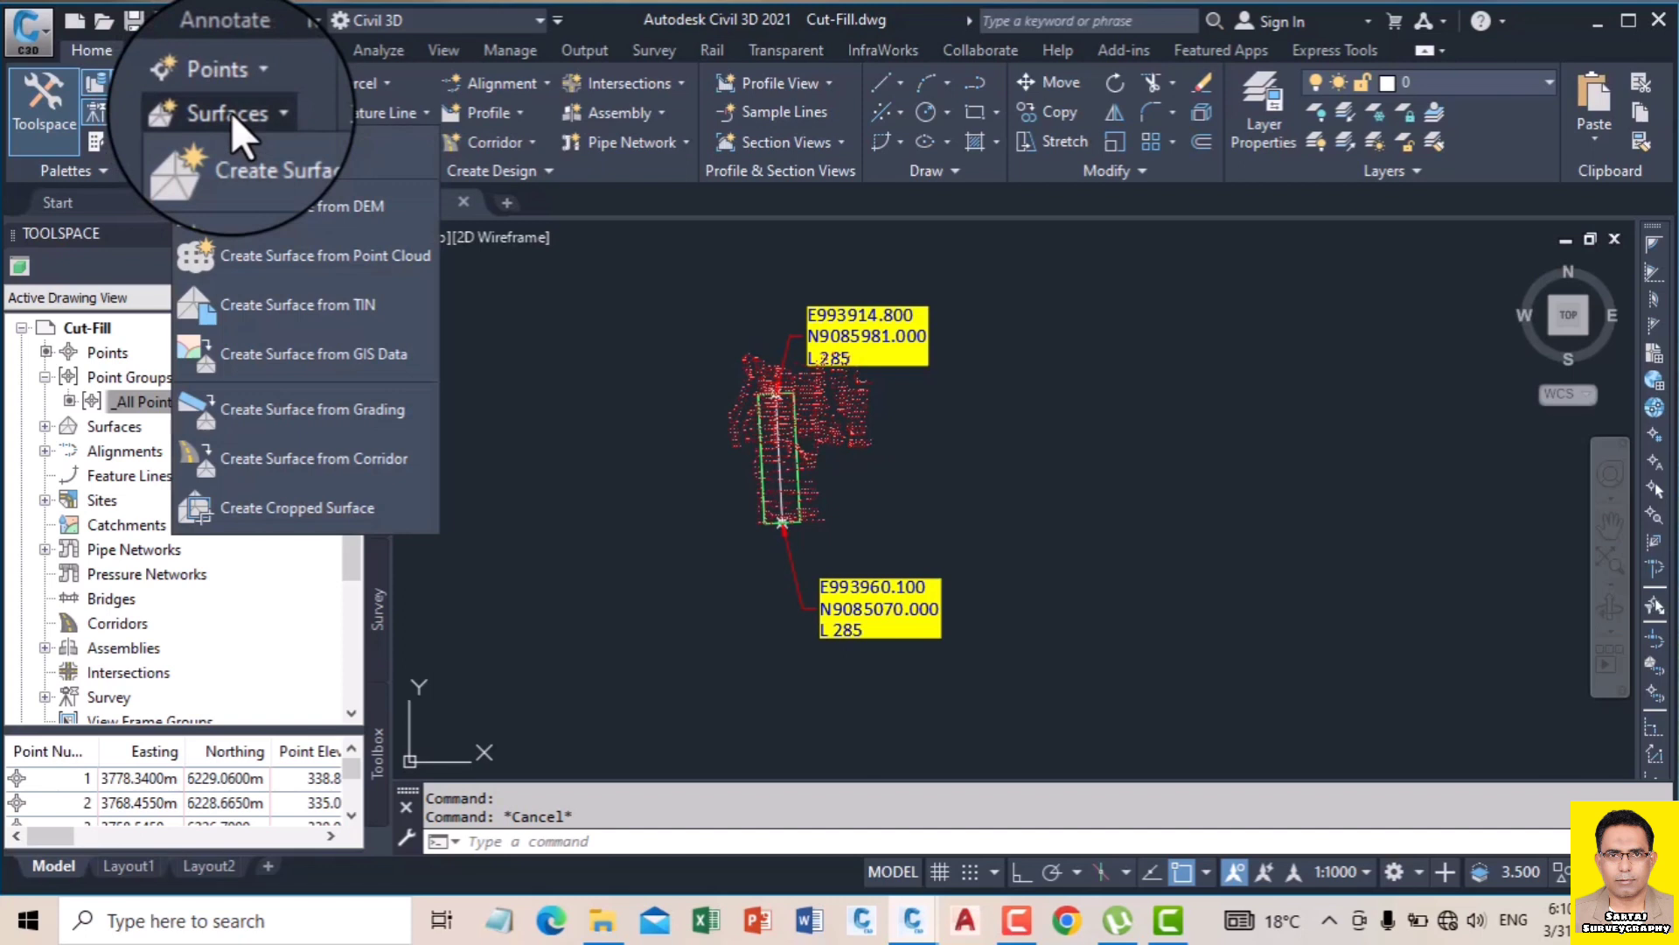
left_click(267, 152)
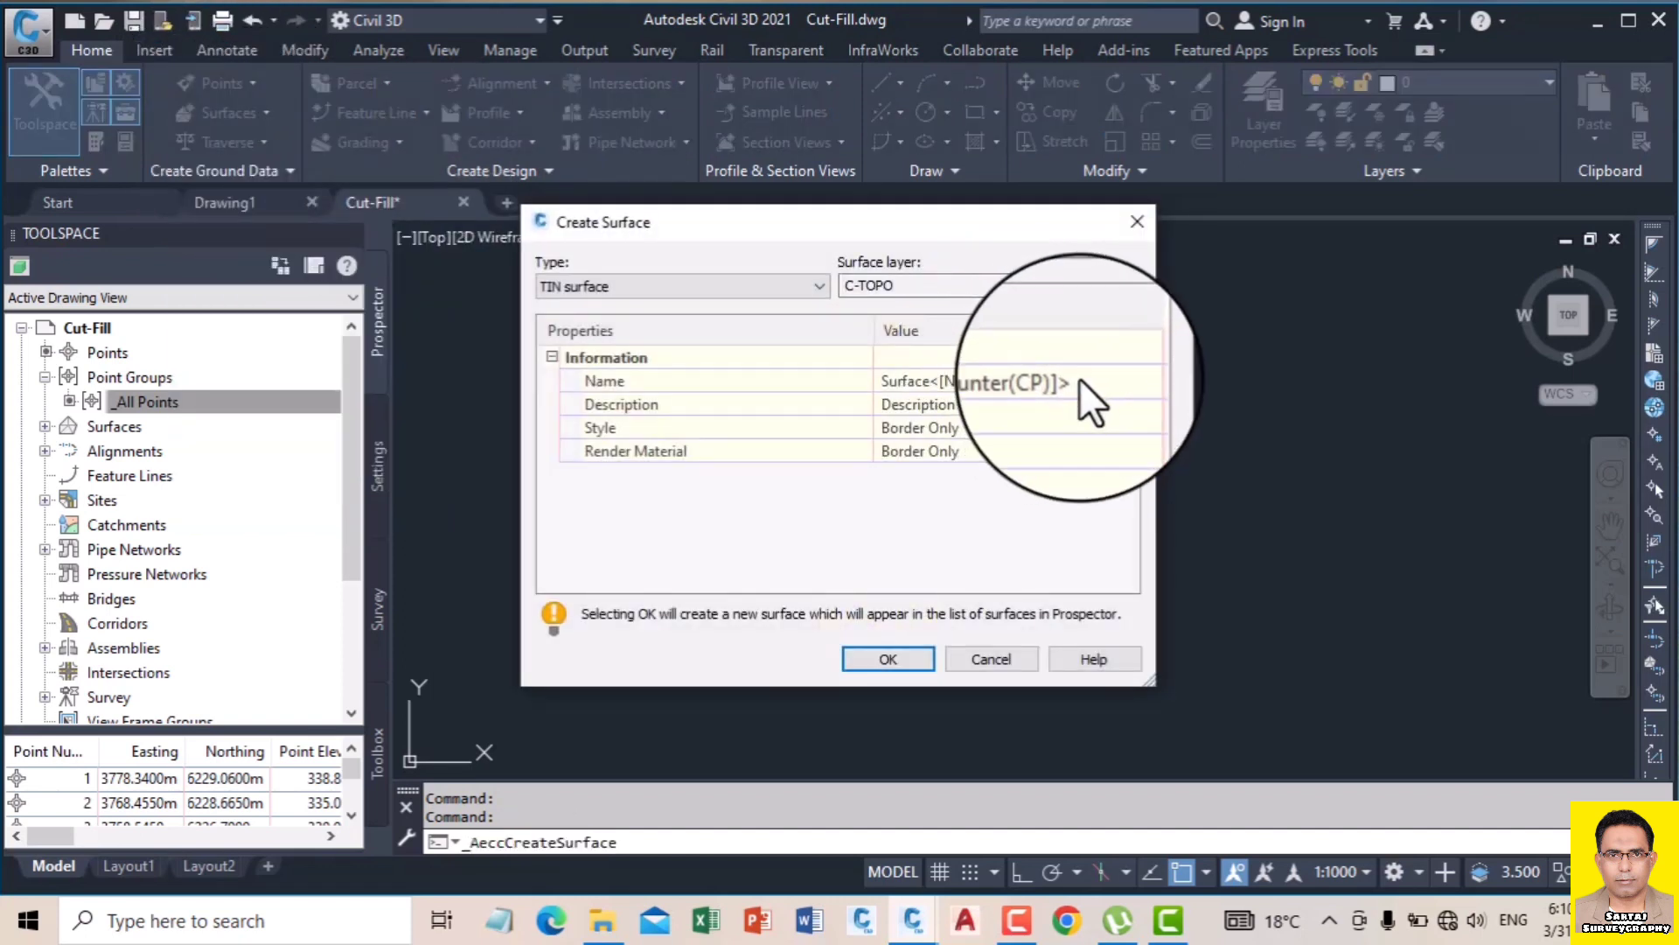
left_click(1087, 380)
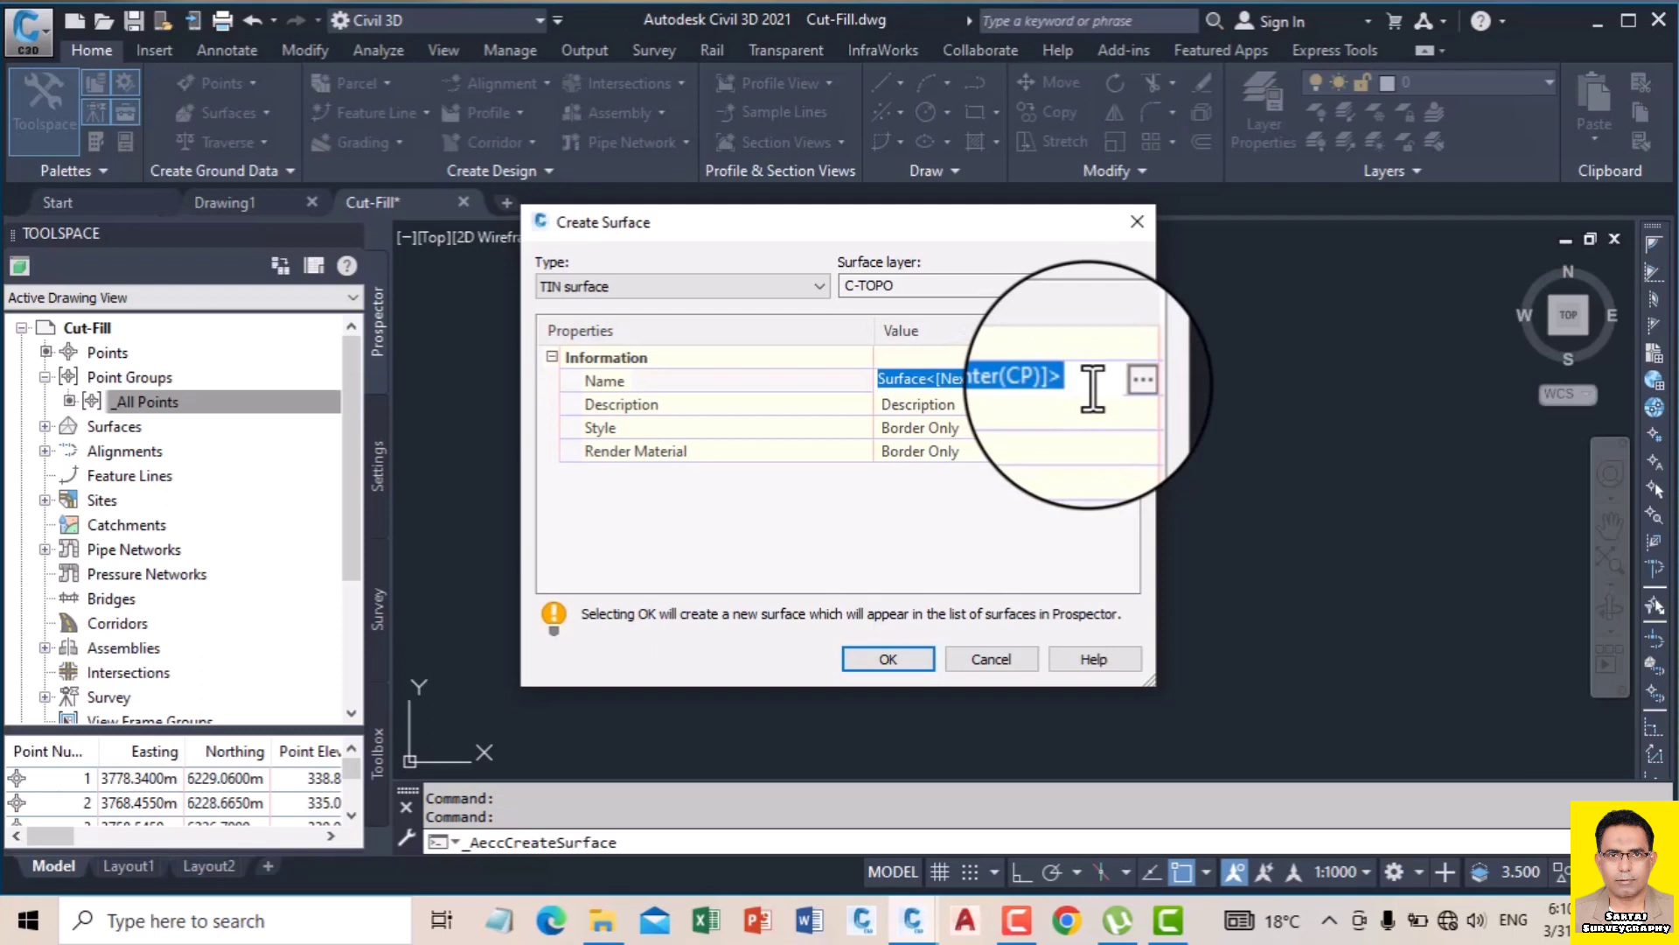
type("NSL")
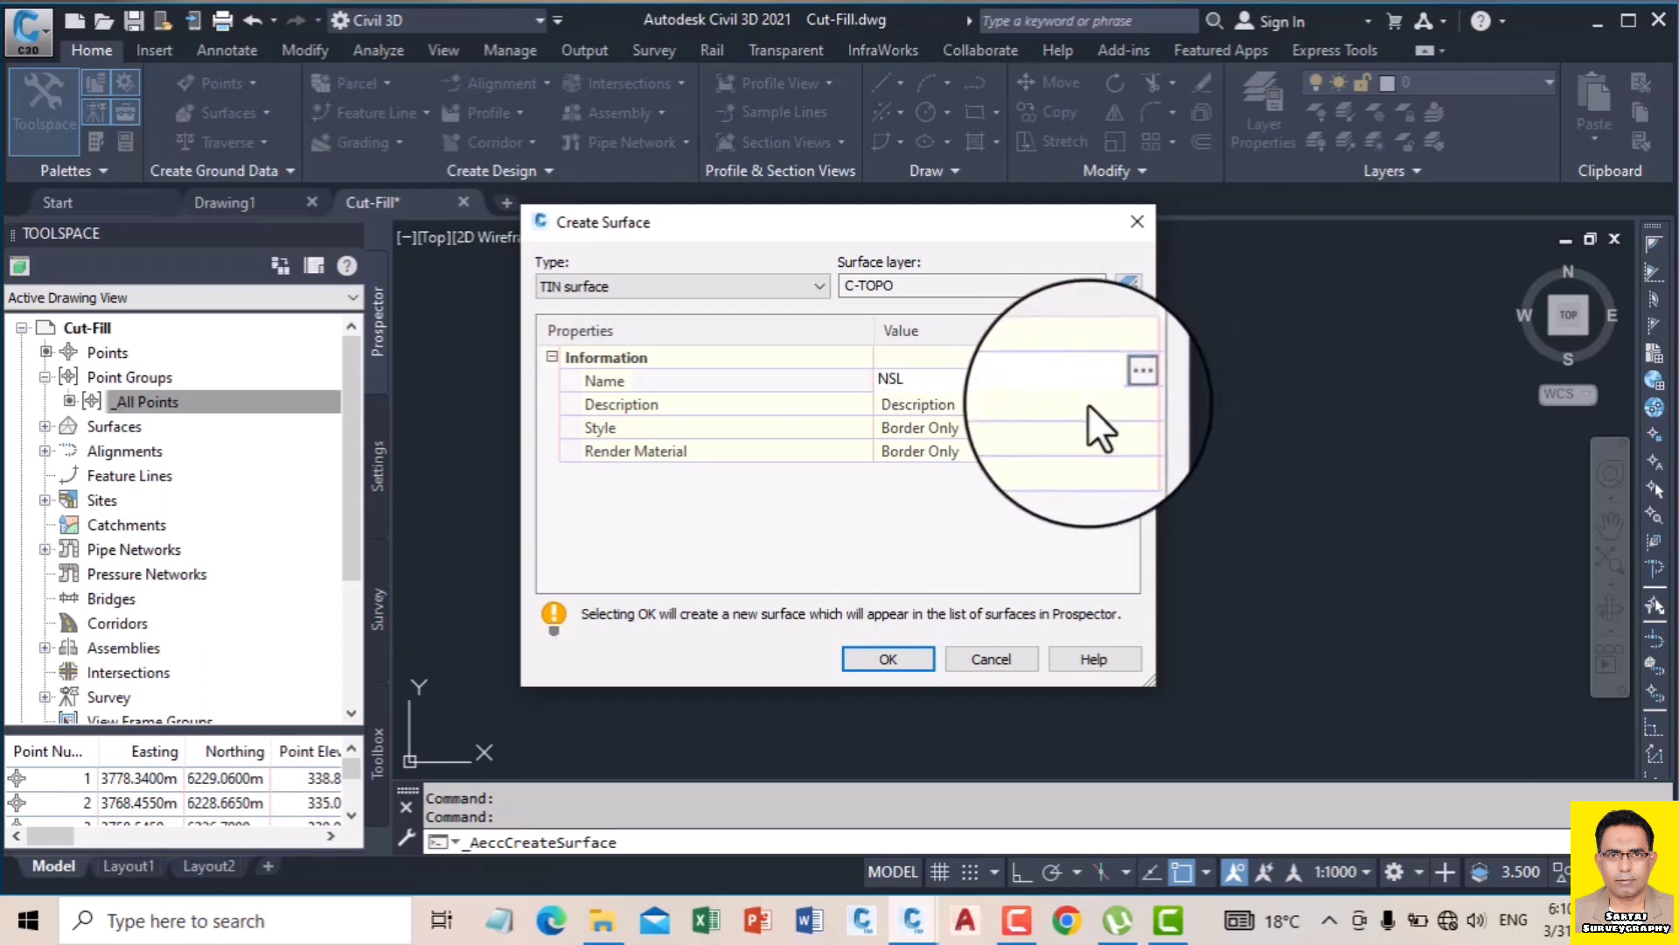
key("Return")
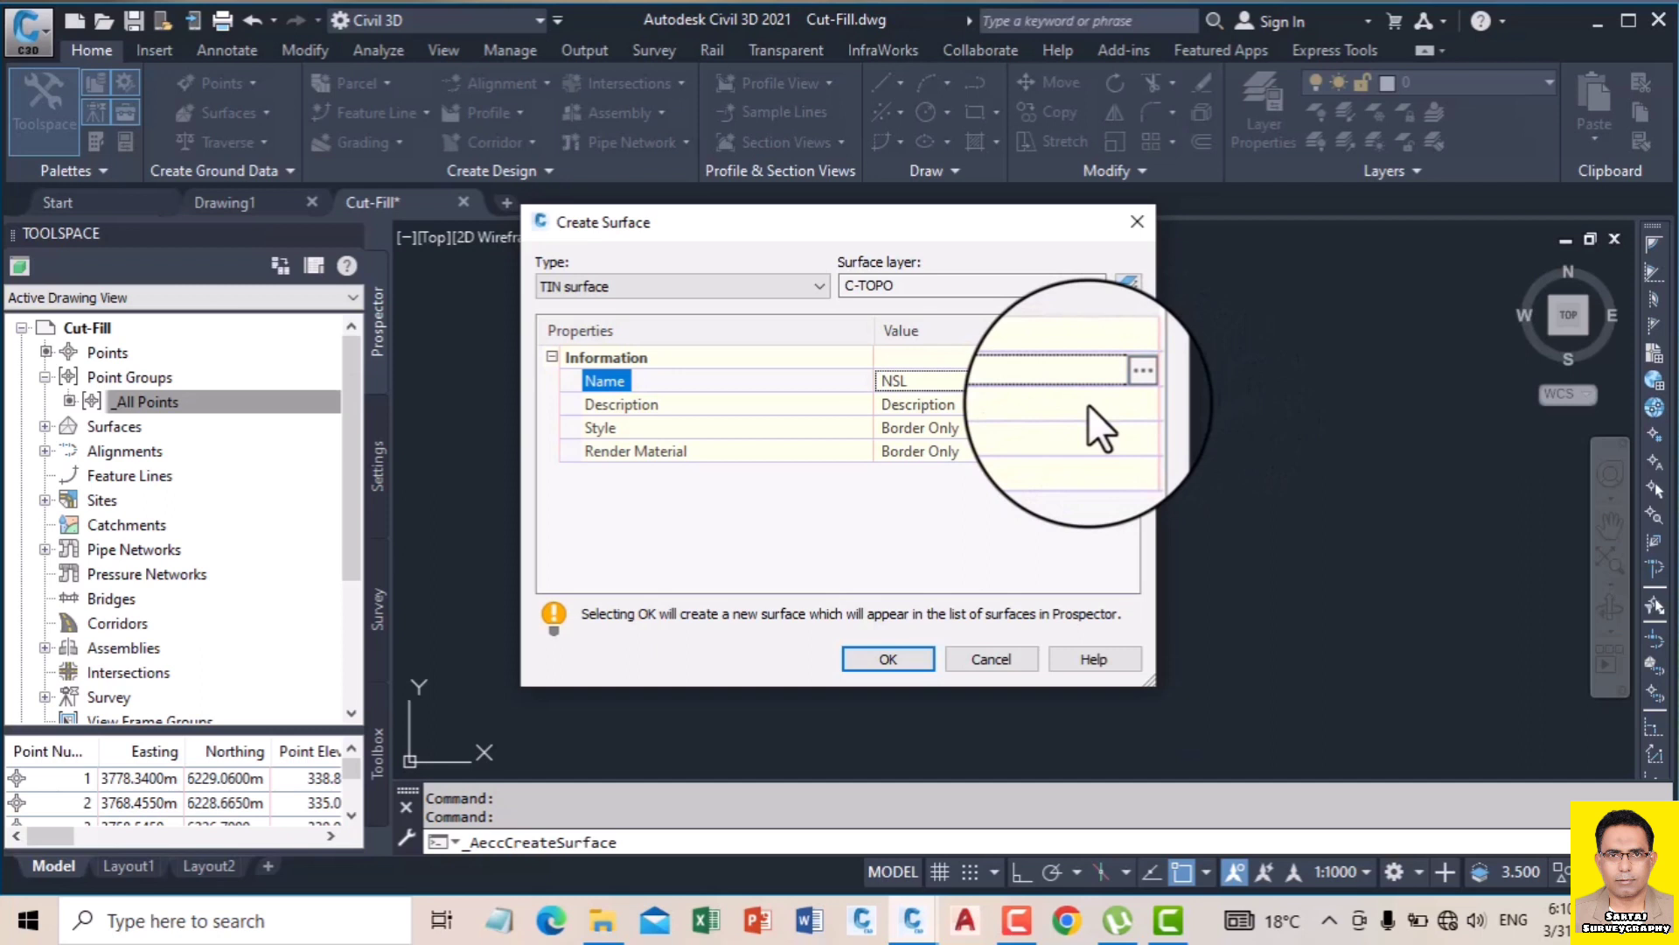
left_click(889, 661)
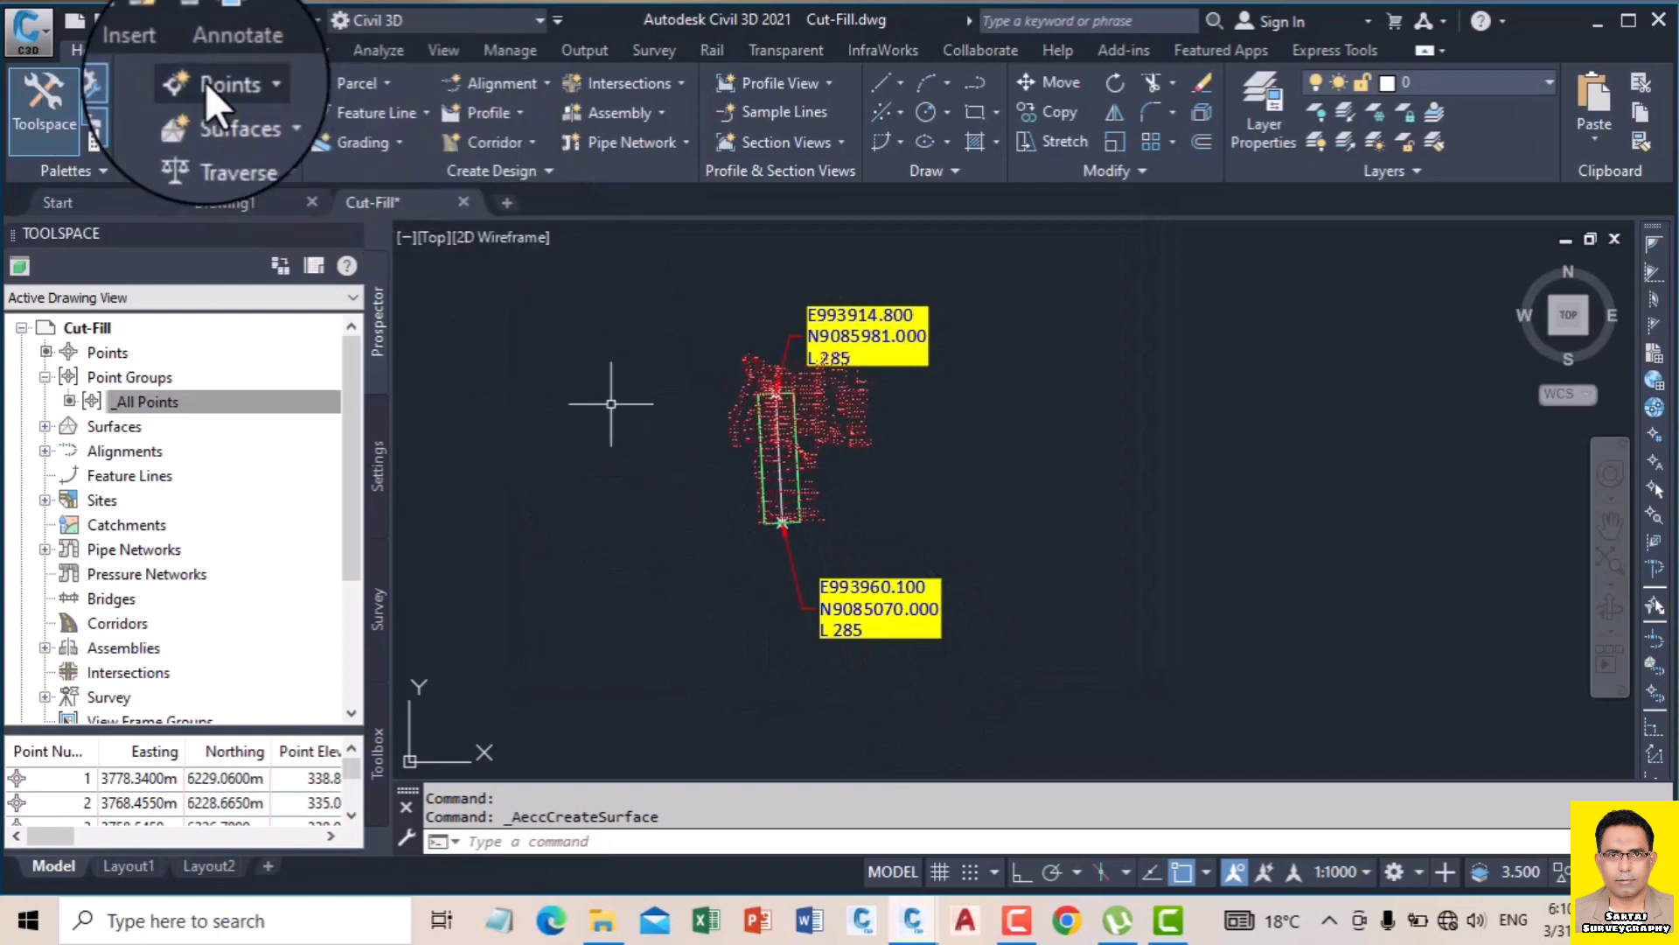
Step: Add the _All Points point group to the NSL surface definition
left_click(313, 49)
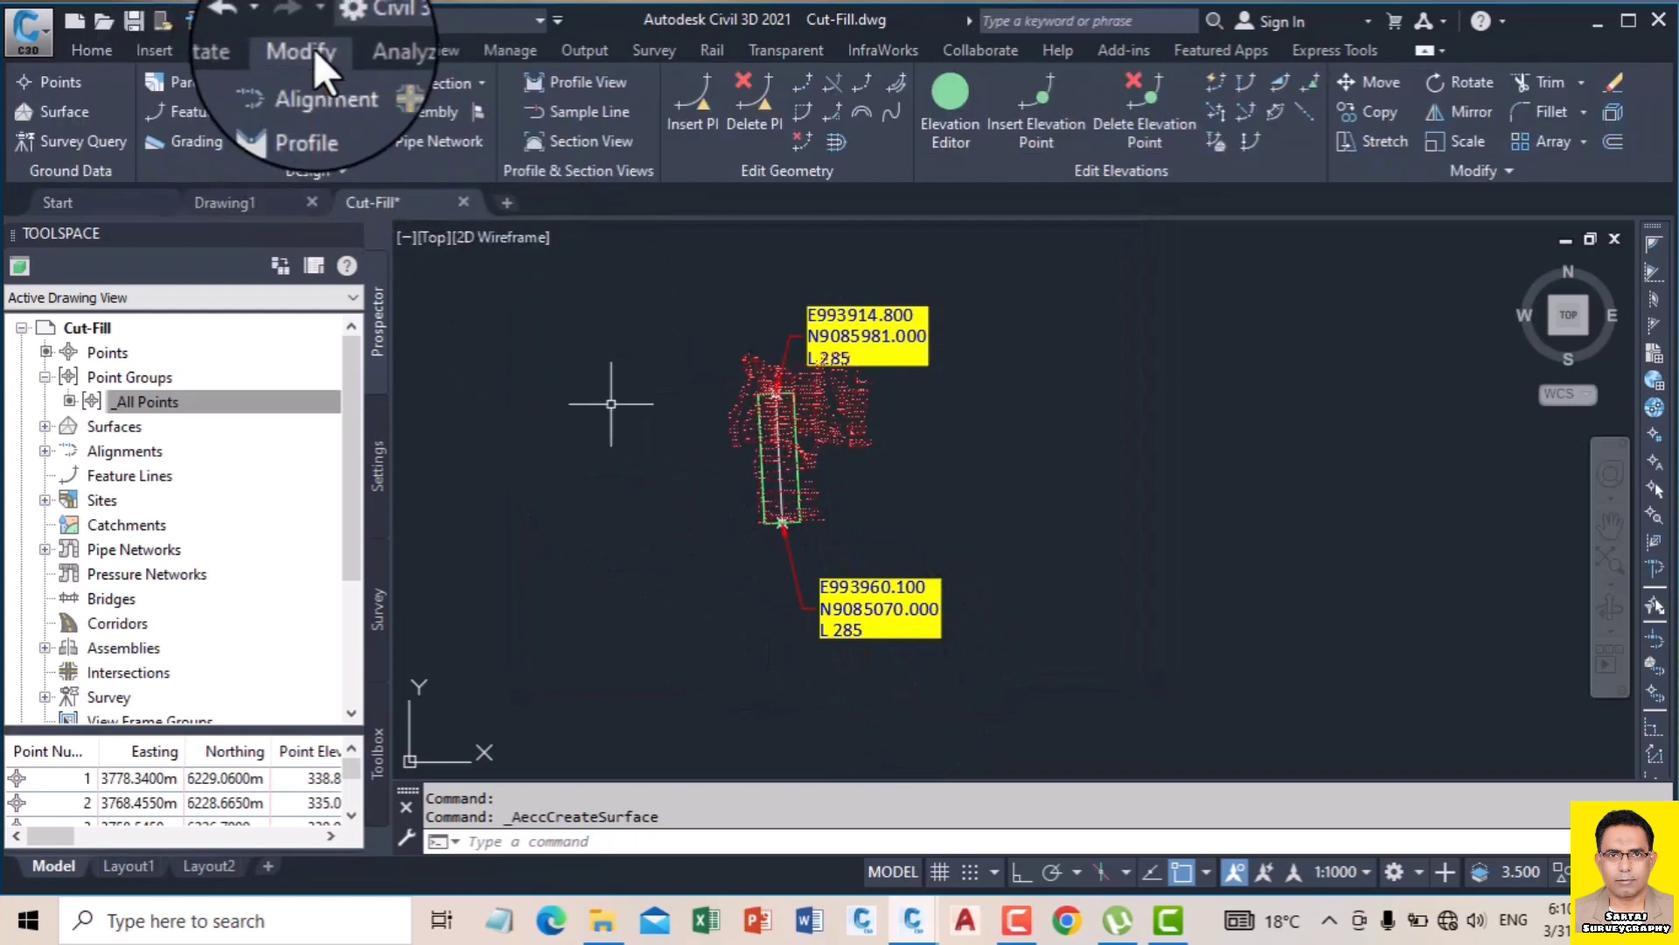
left_click(37, 112)
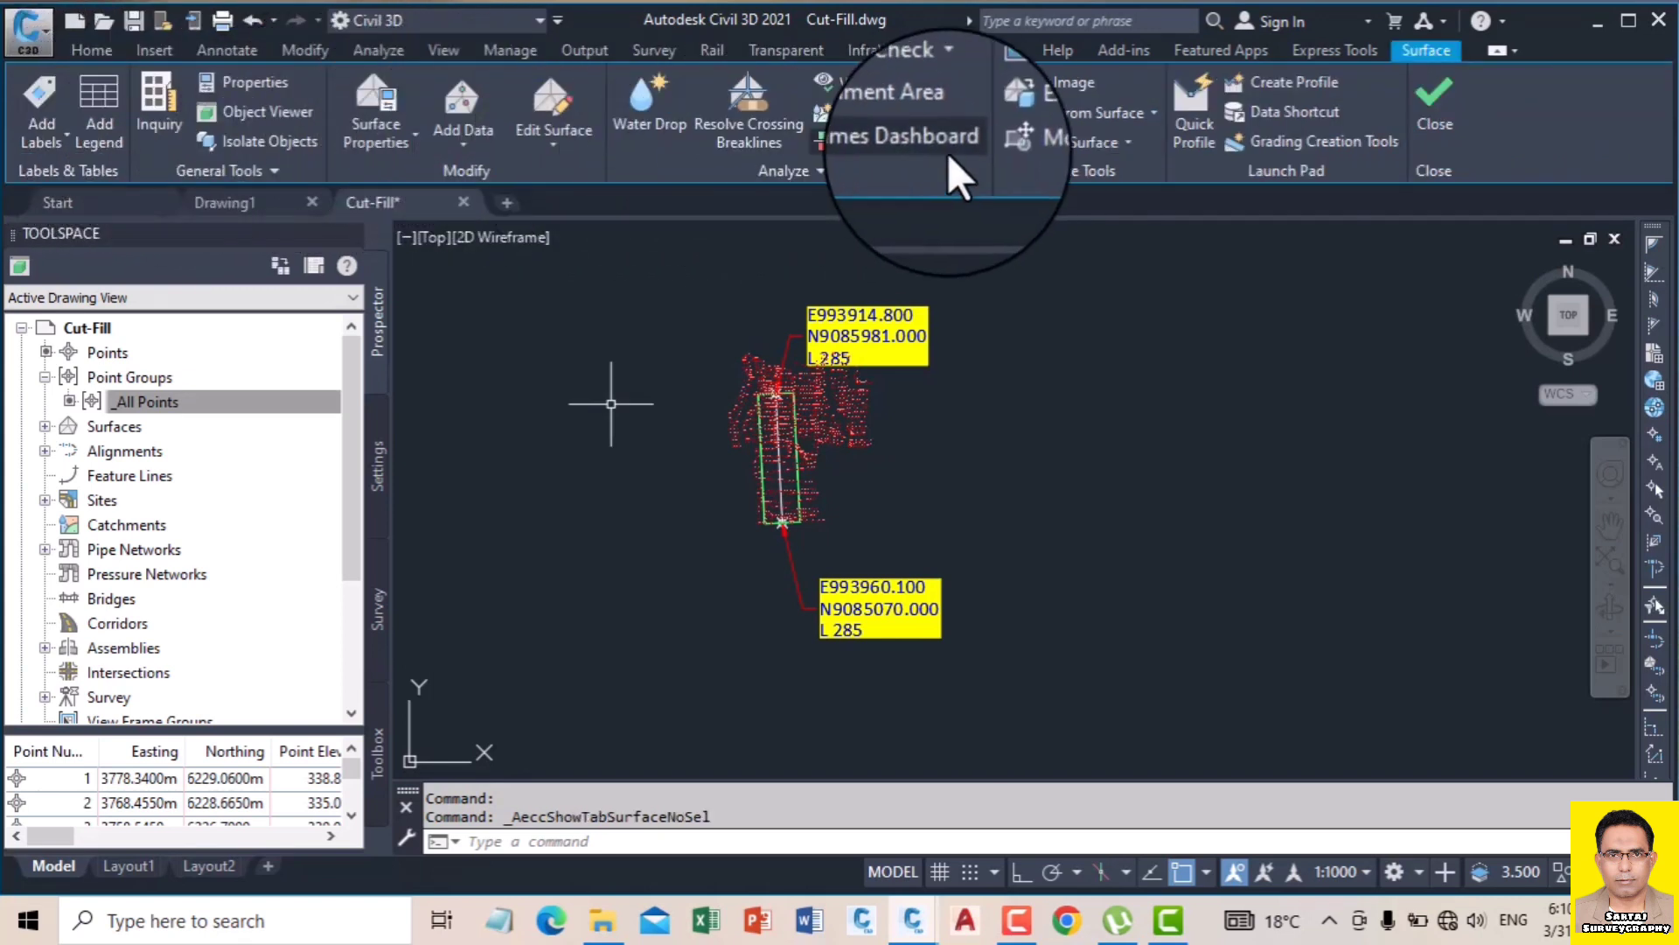
left_click(454, 110)
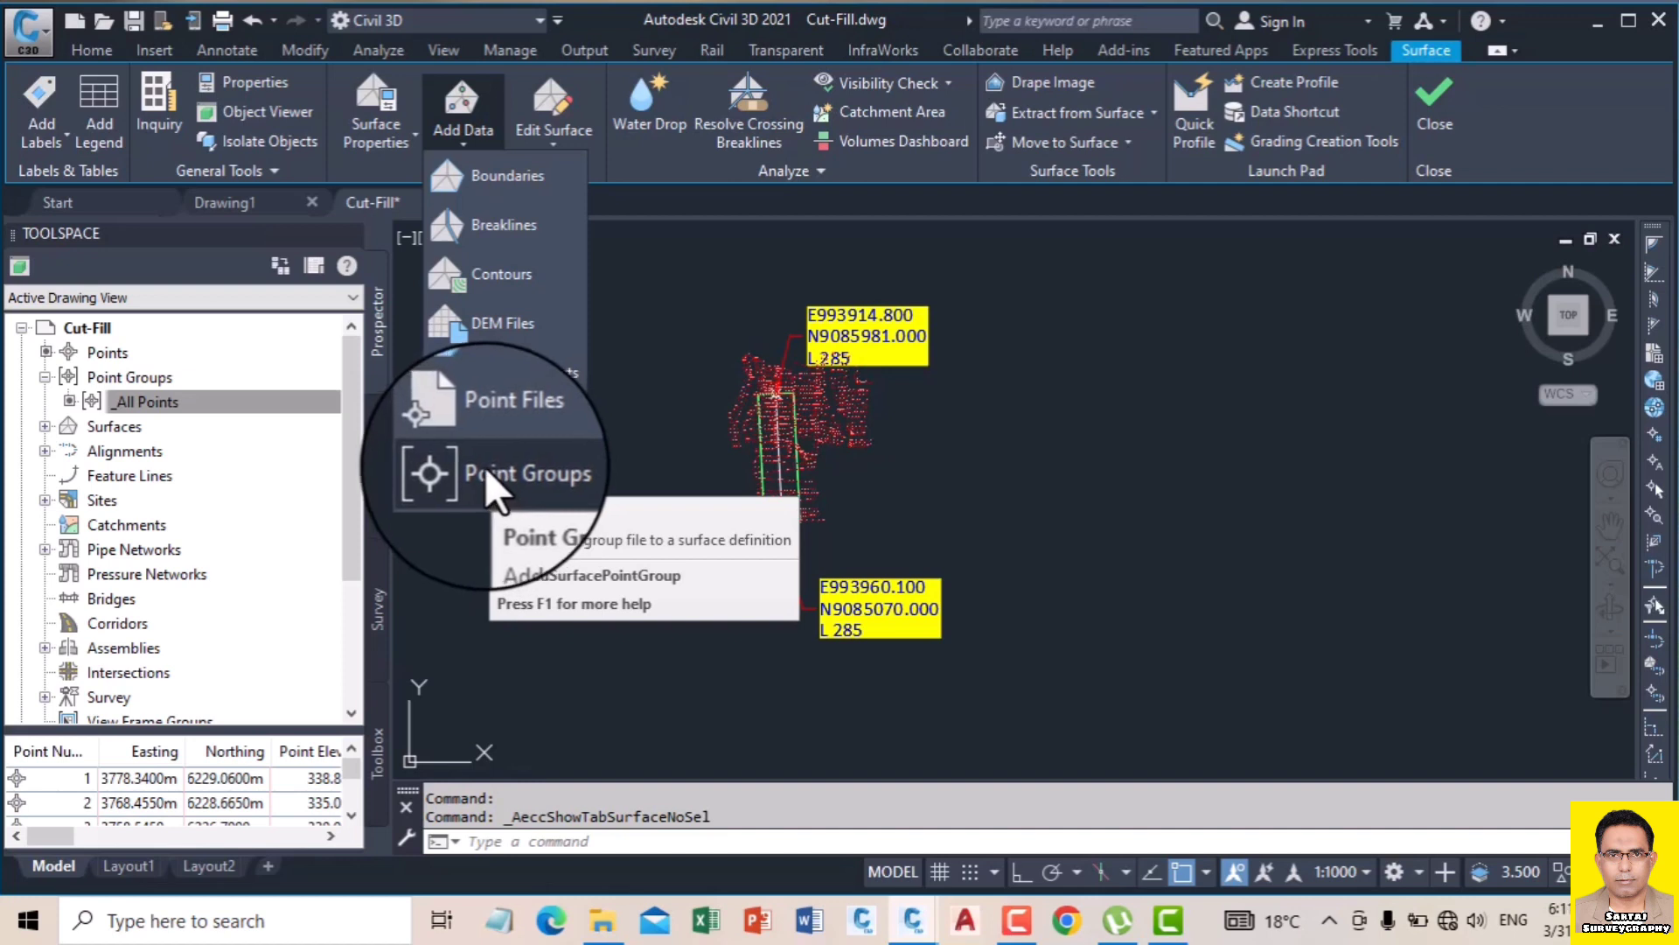
left_click(159, 401)
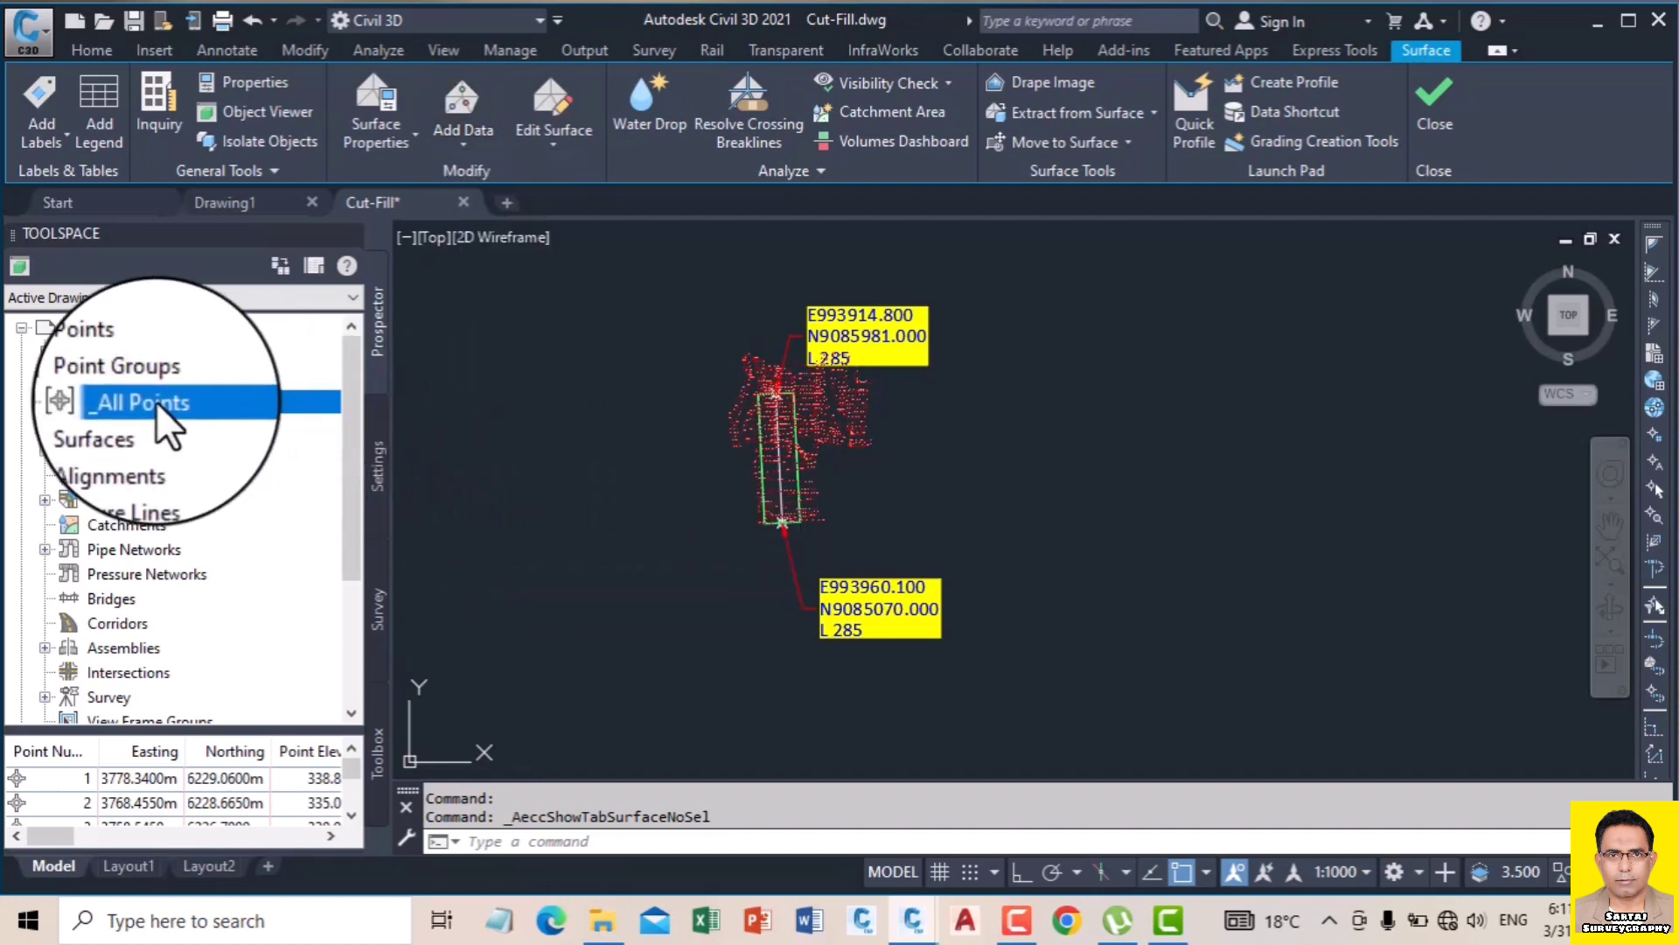
left_click(460, 136)
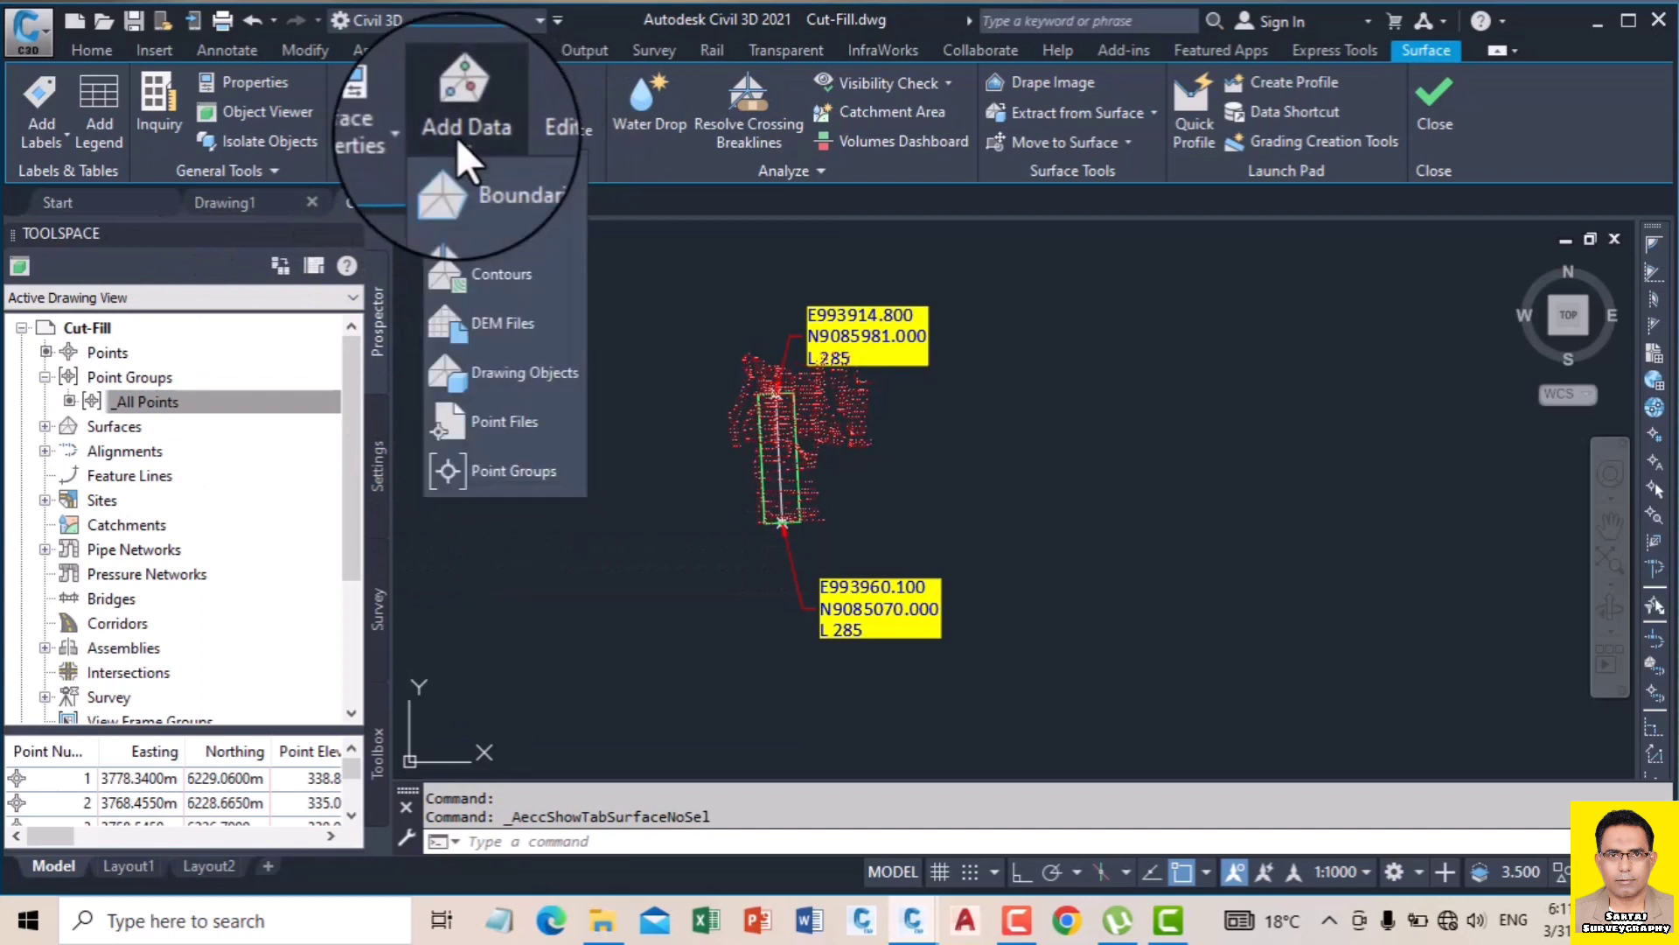
left_click(503, 471)
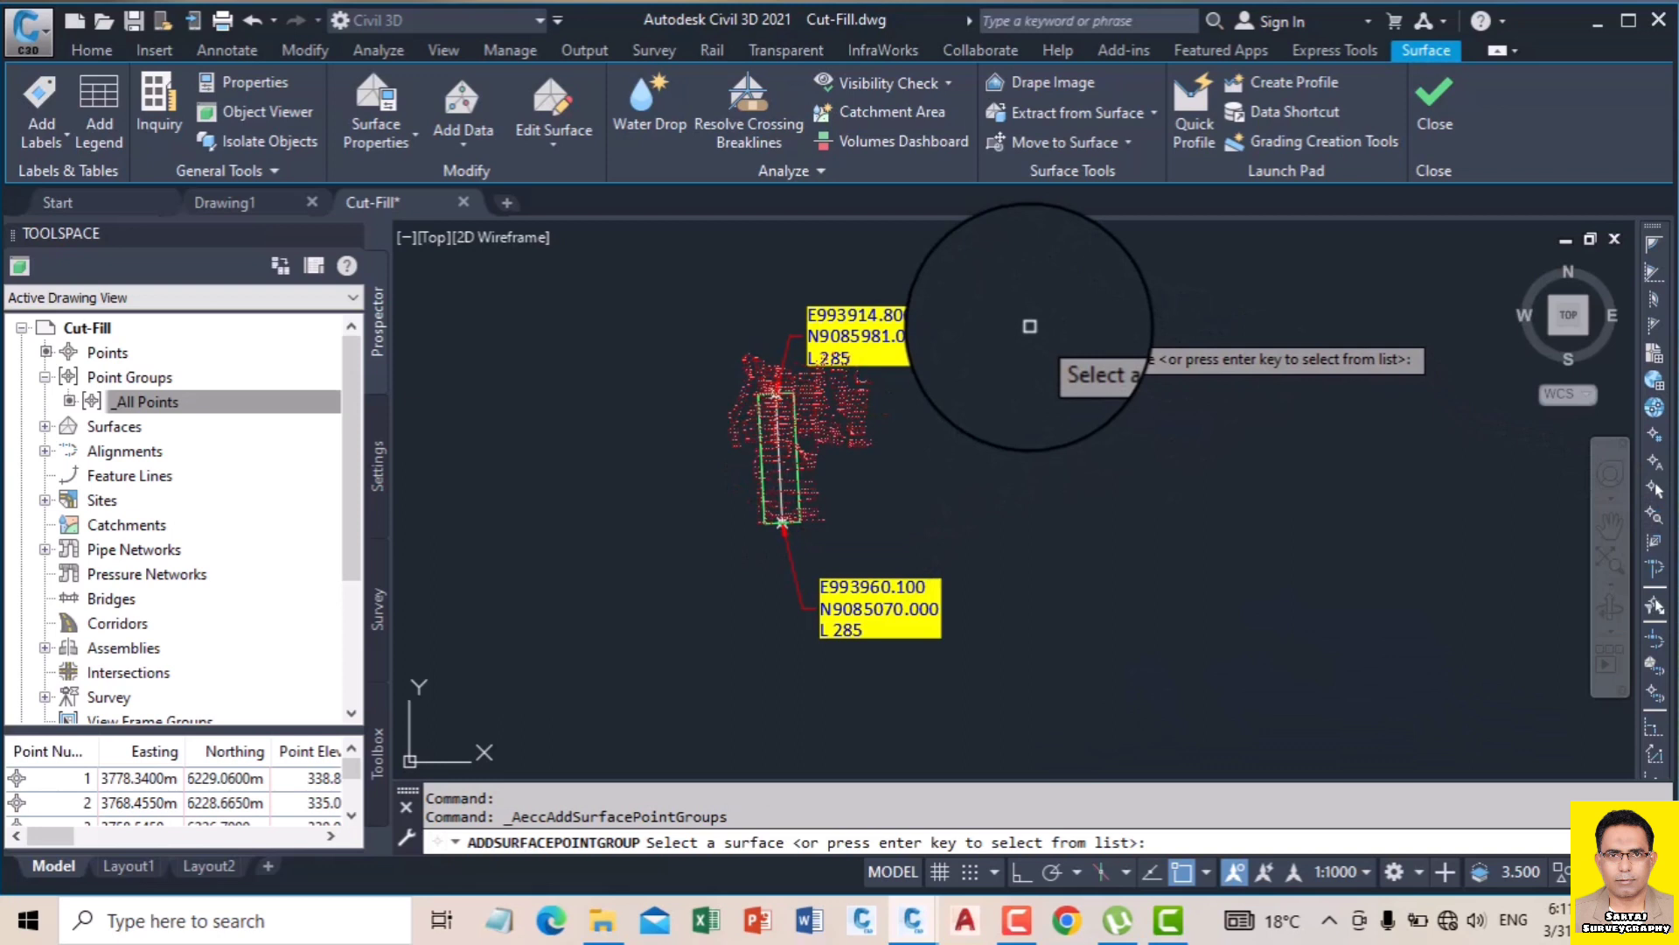
key("Return")
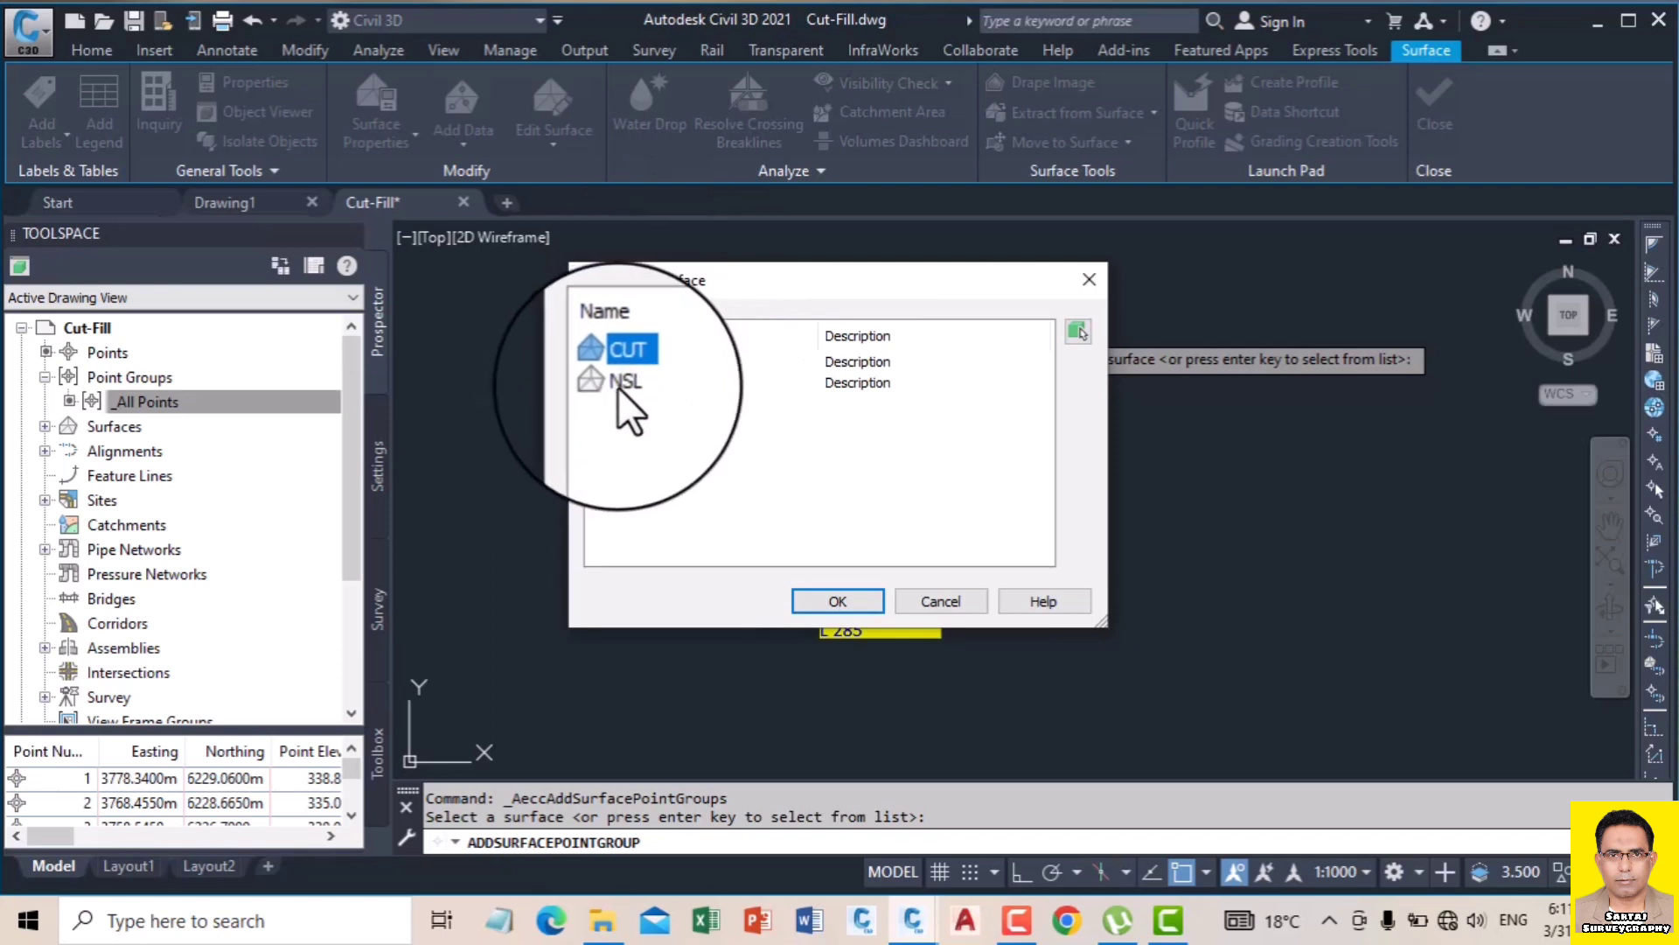
left_click(620, 383)
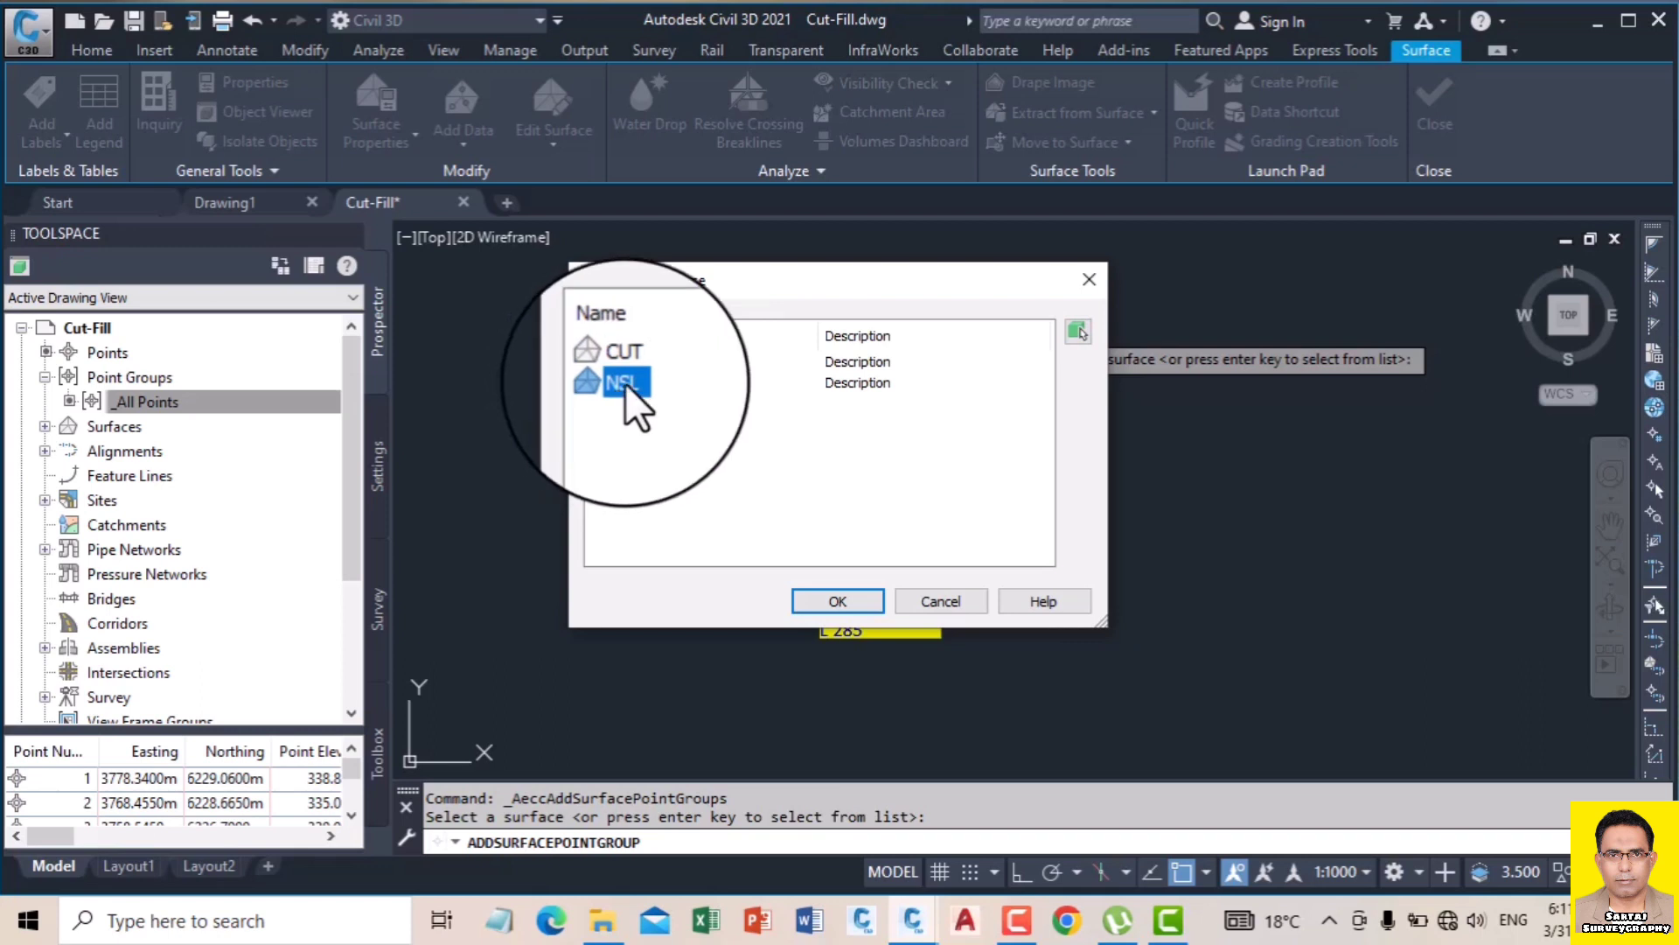
left_click(836, 600)
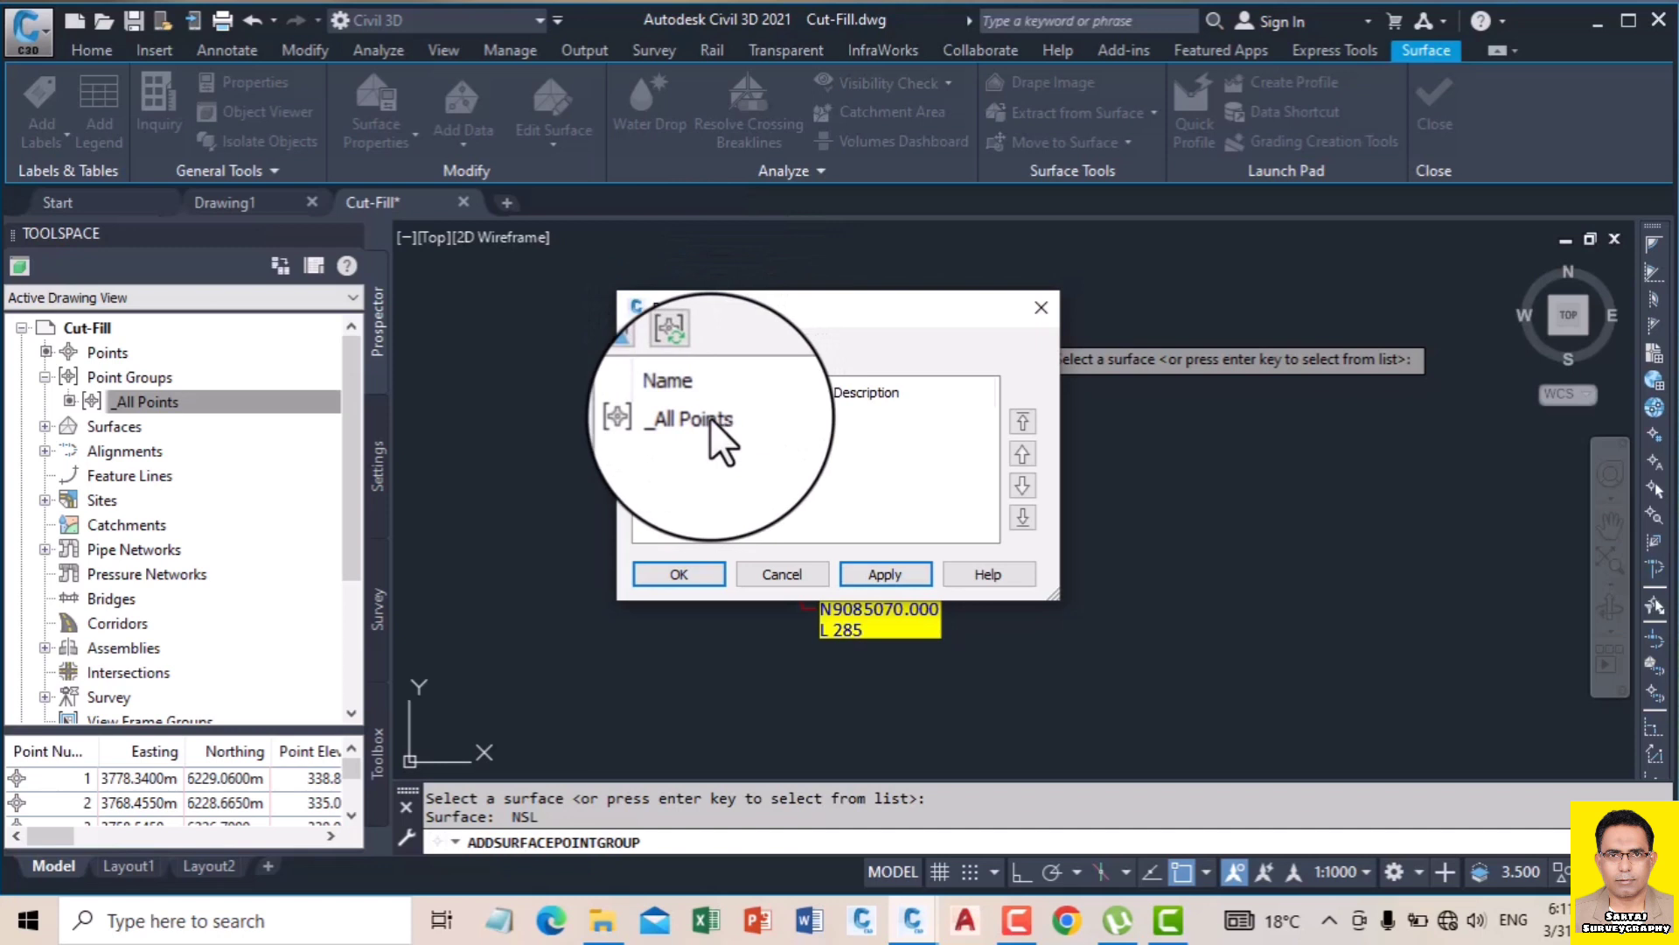
left_click(710, 418)
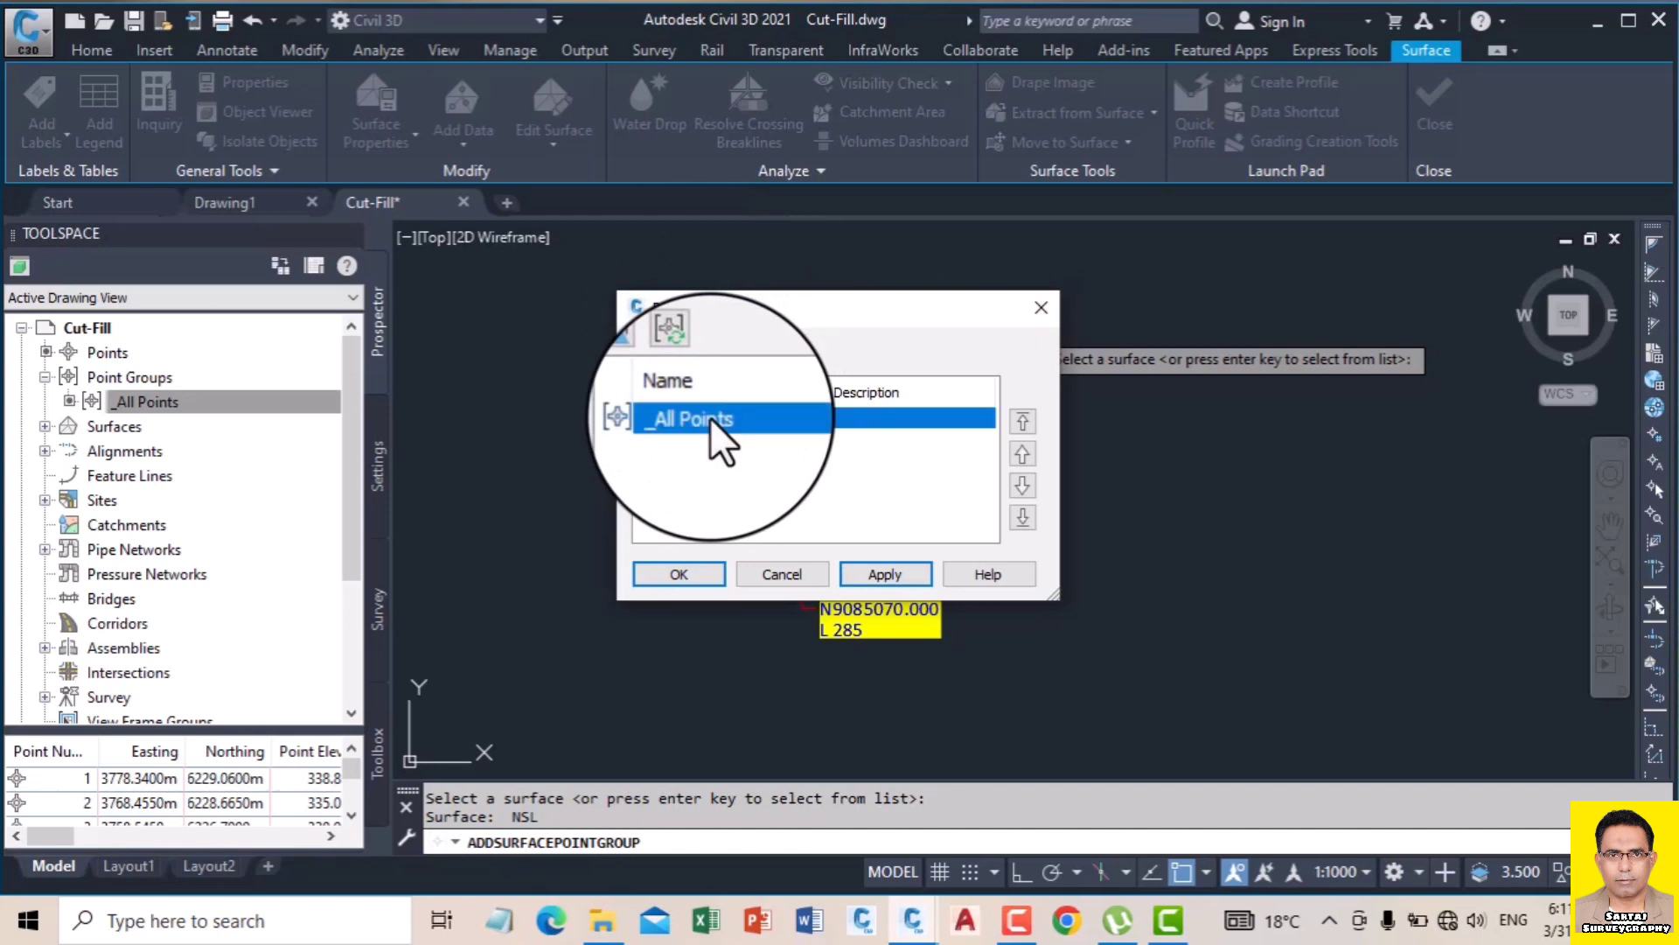
left_click(689, 574)
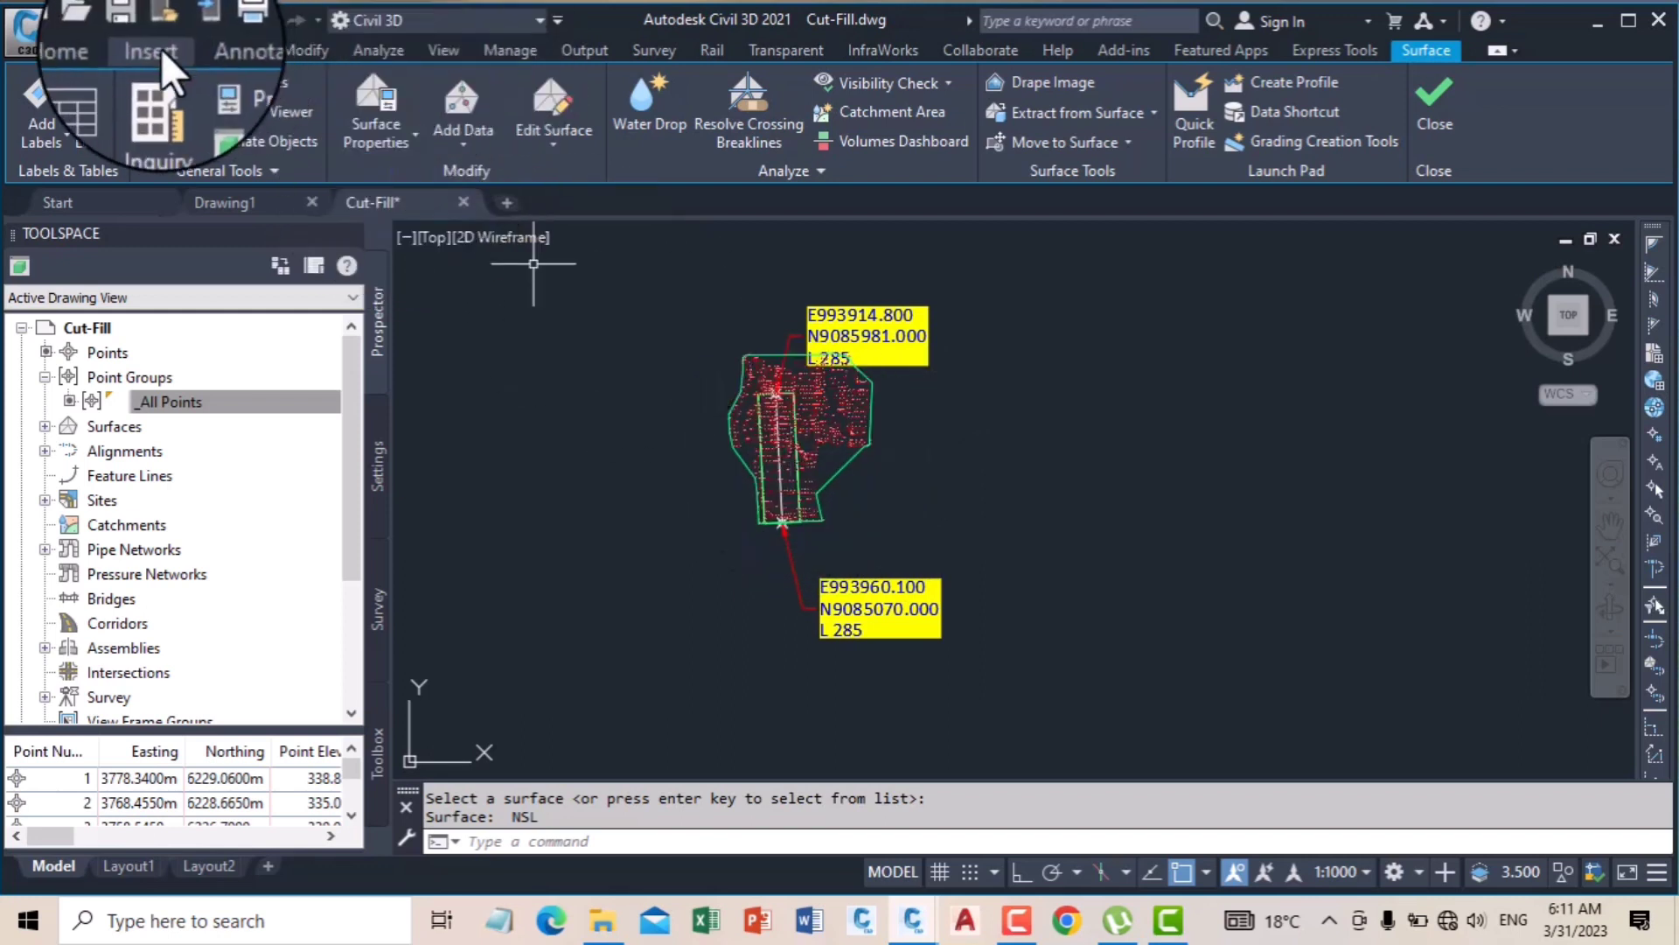
Step: Start a new TIN volume surface from the Volumes Dashboard and name it C-F
left_click(243, 54)
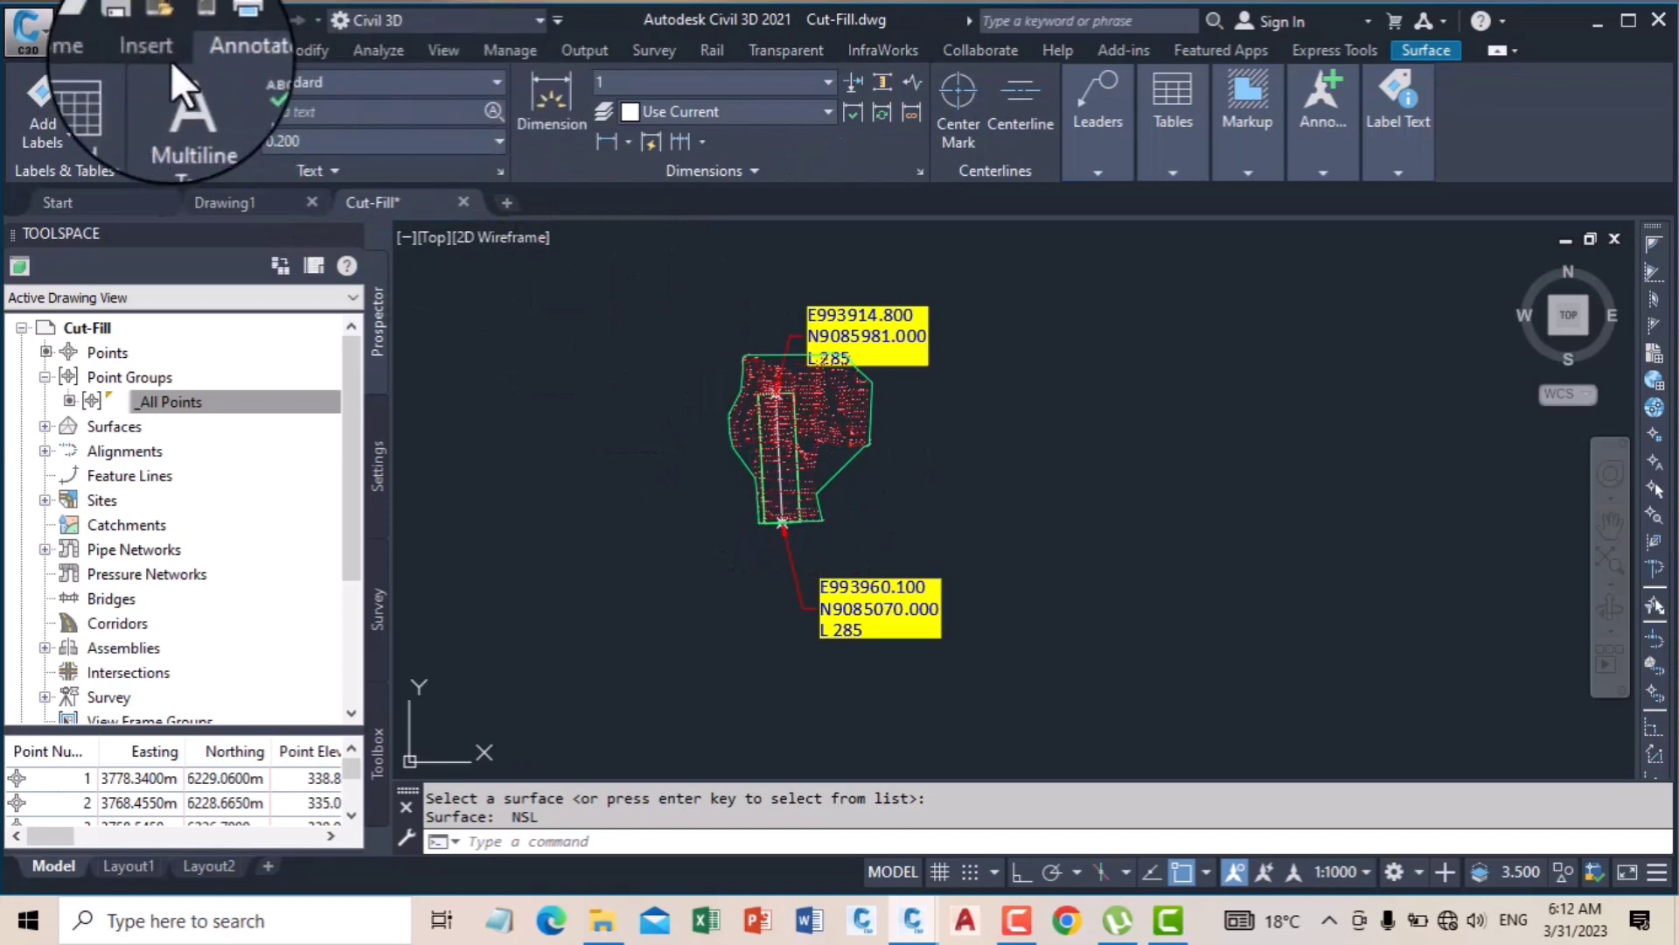
left_click(81, 49)
left_click(384, 52)
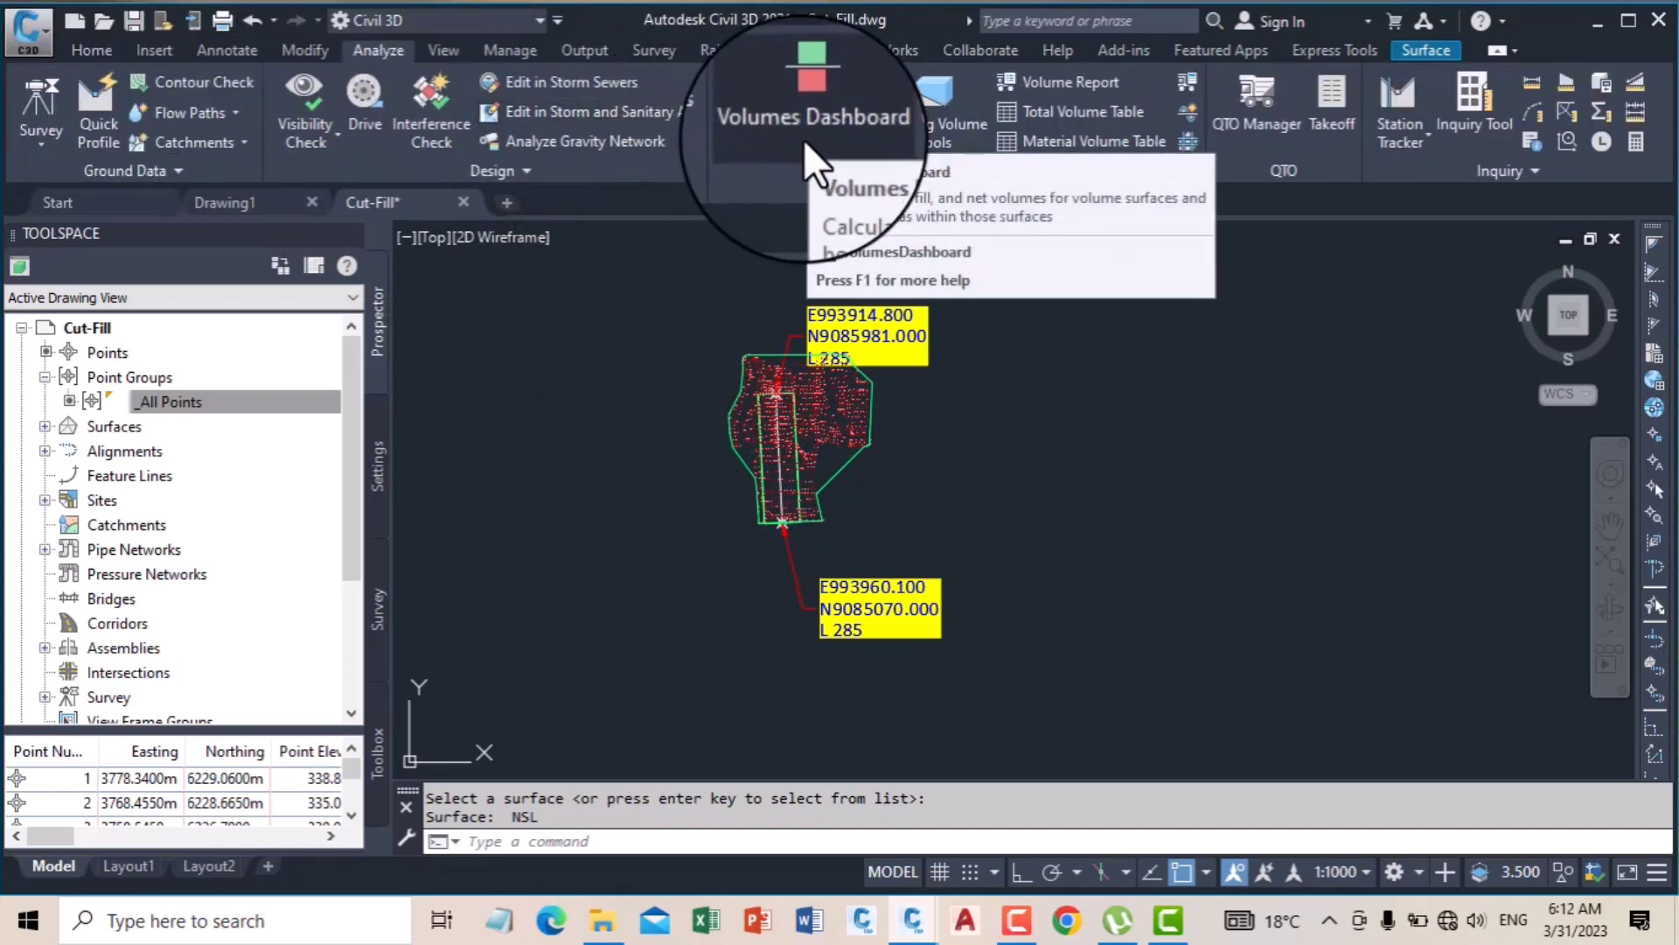
left_click(806, 114)
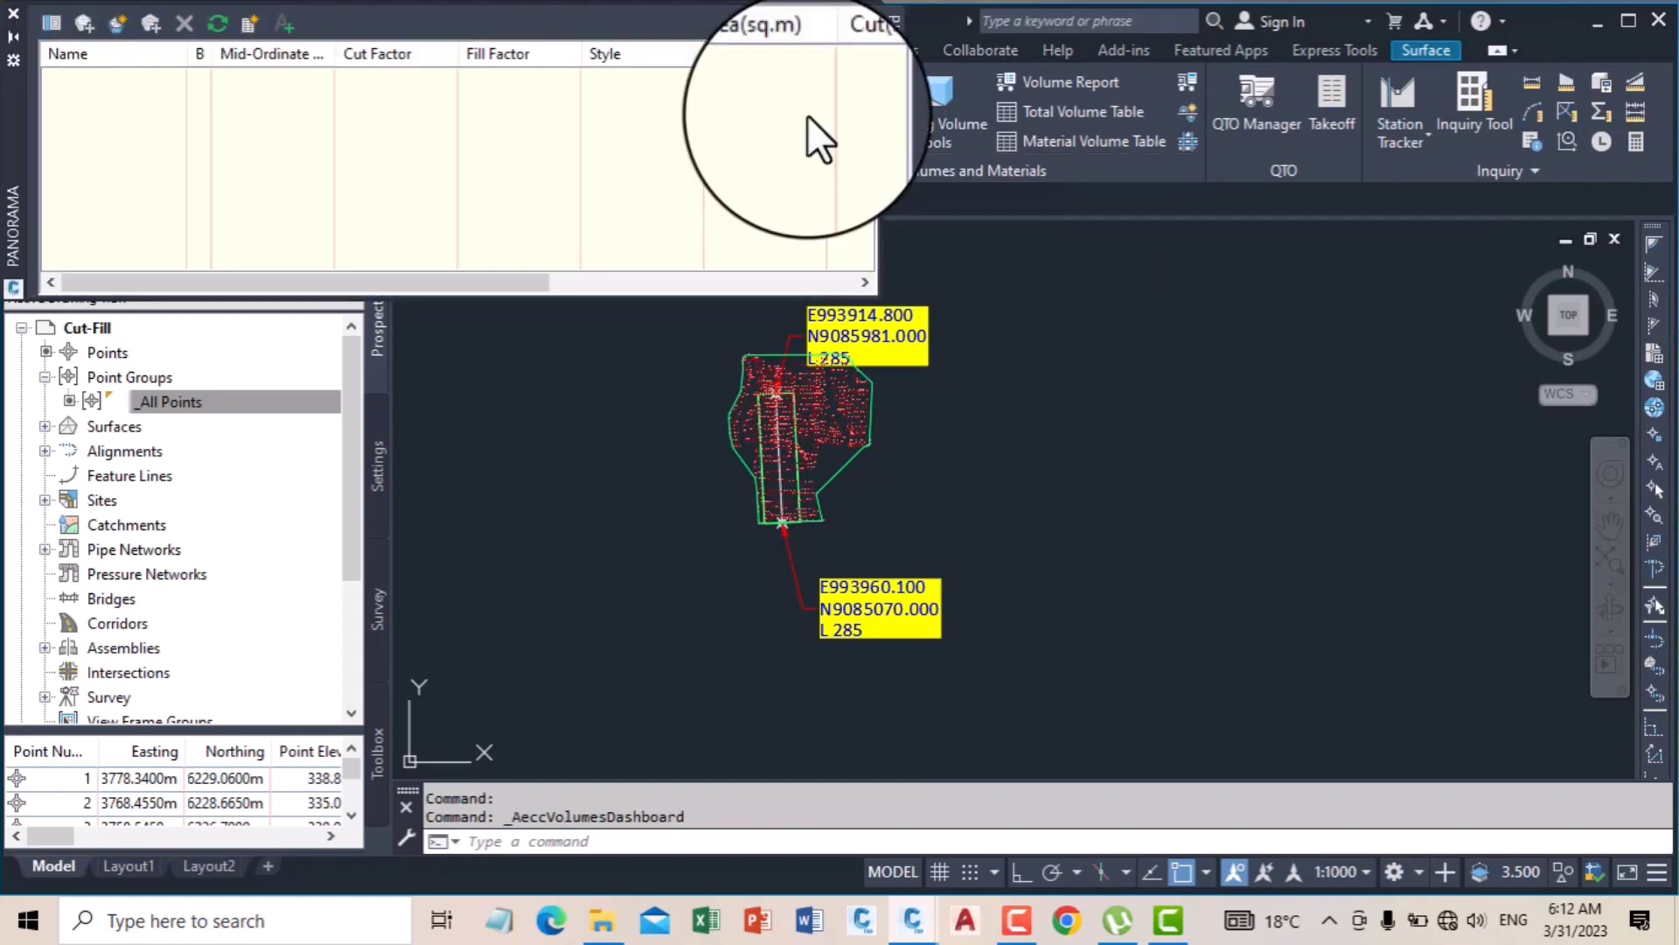
left_click(116, 25)
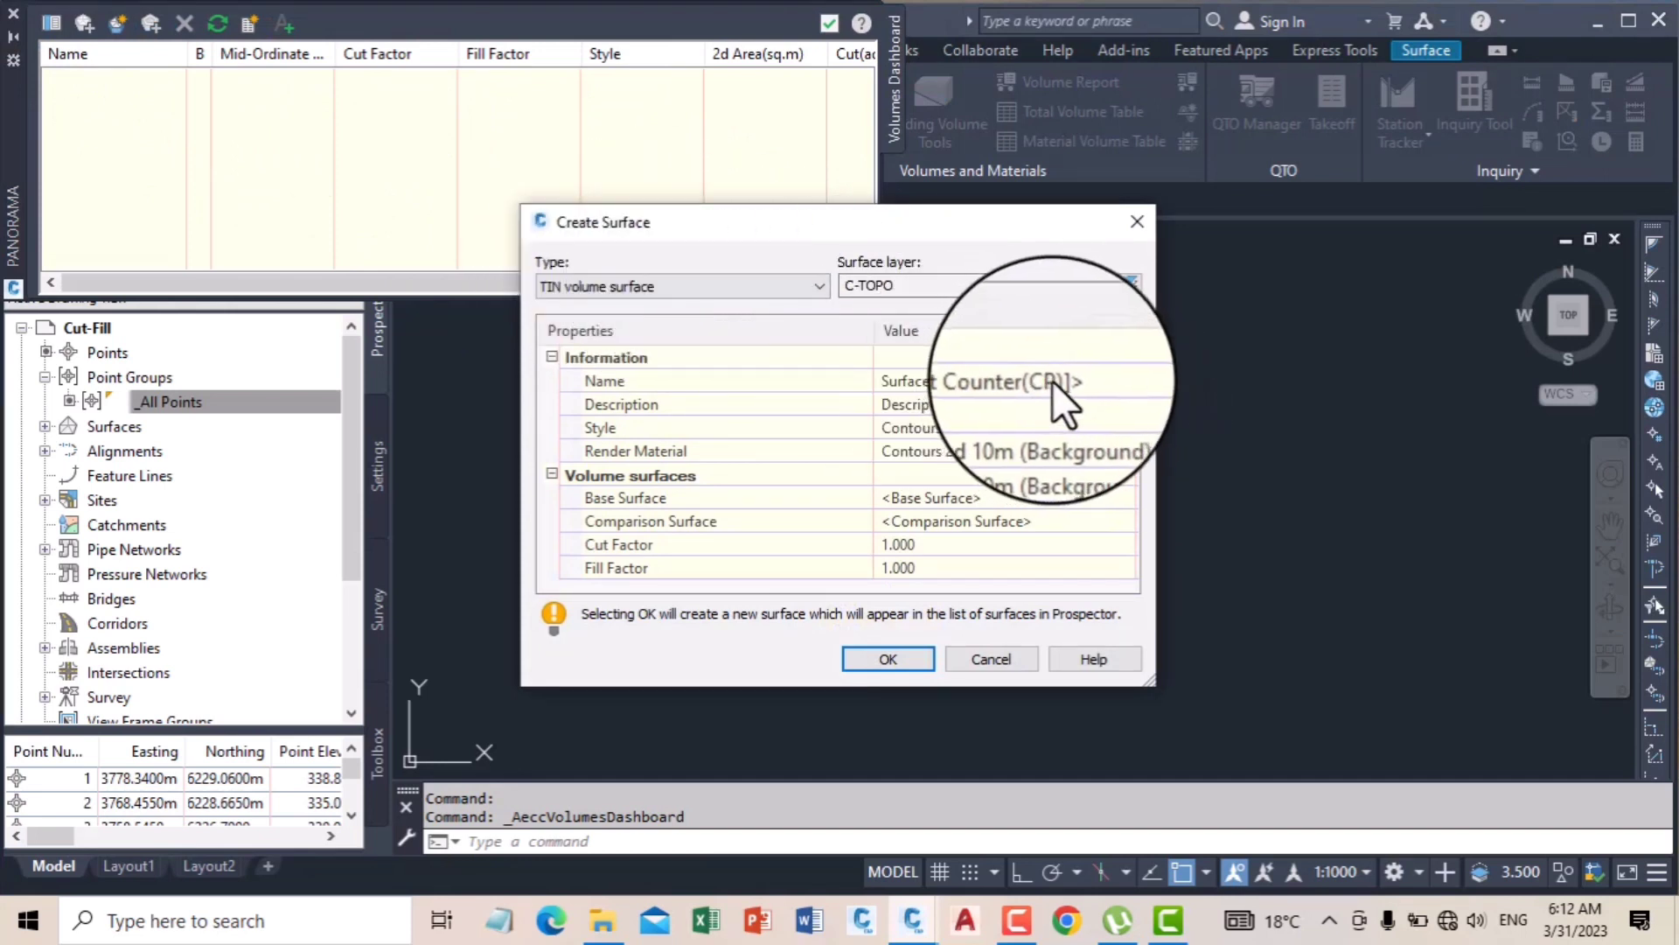
left_click(1078, 376)
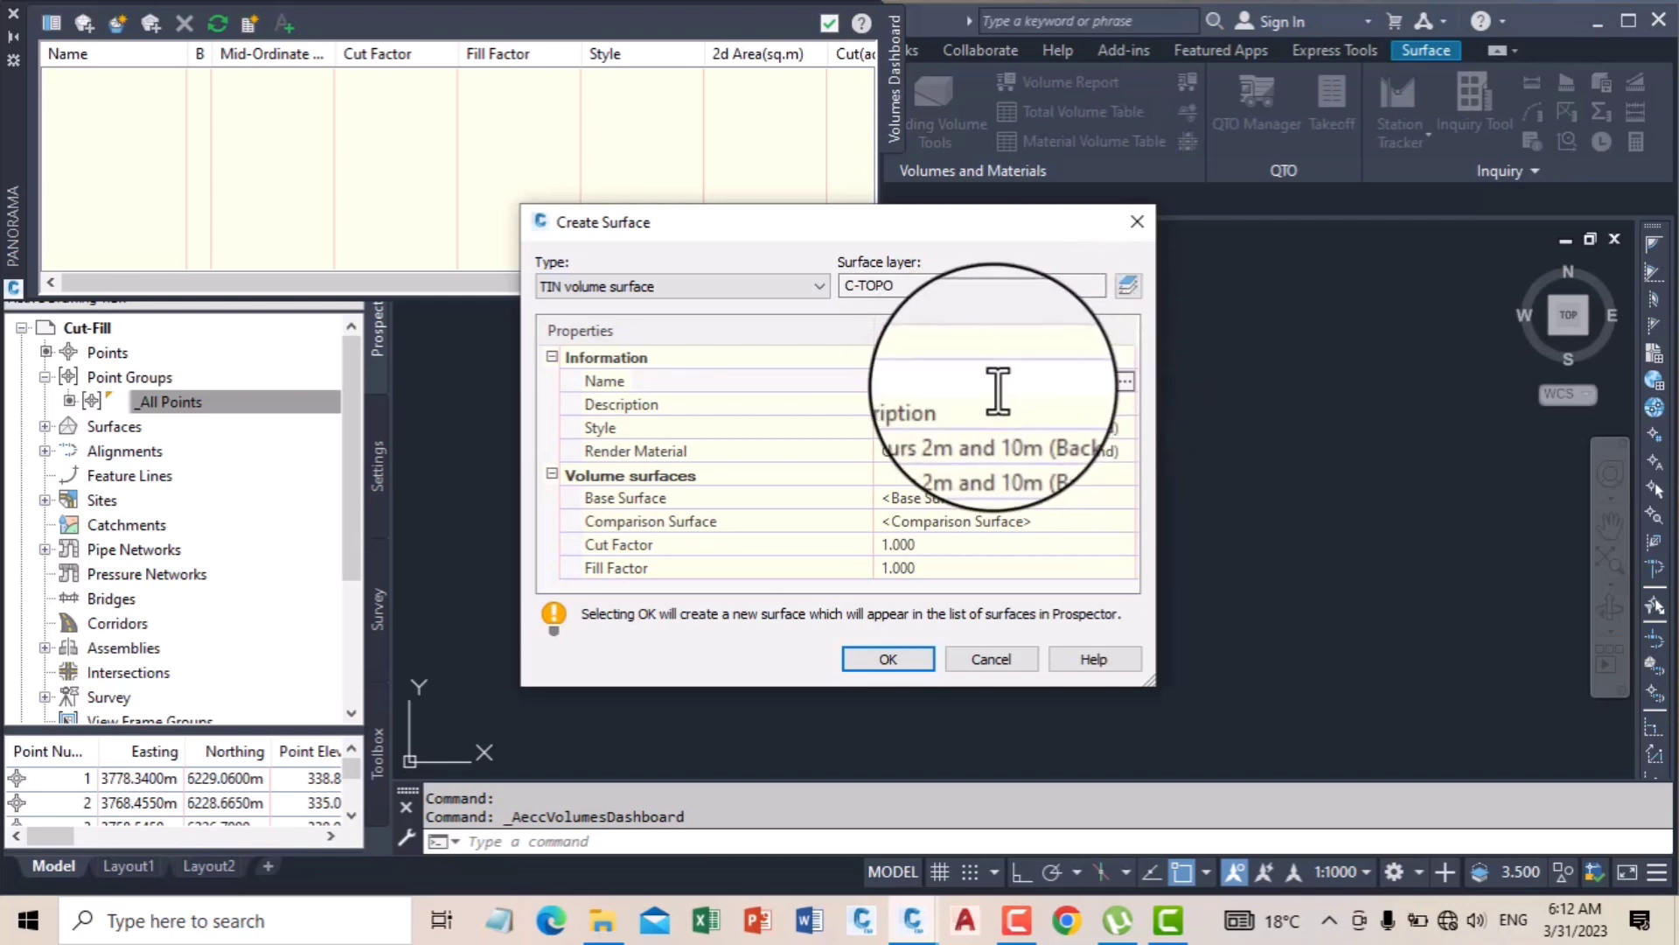
type("C-F")
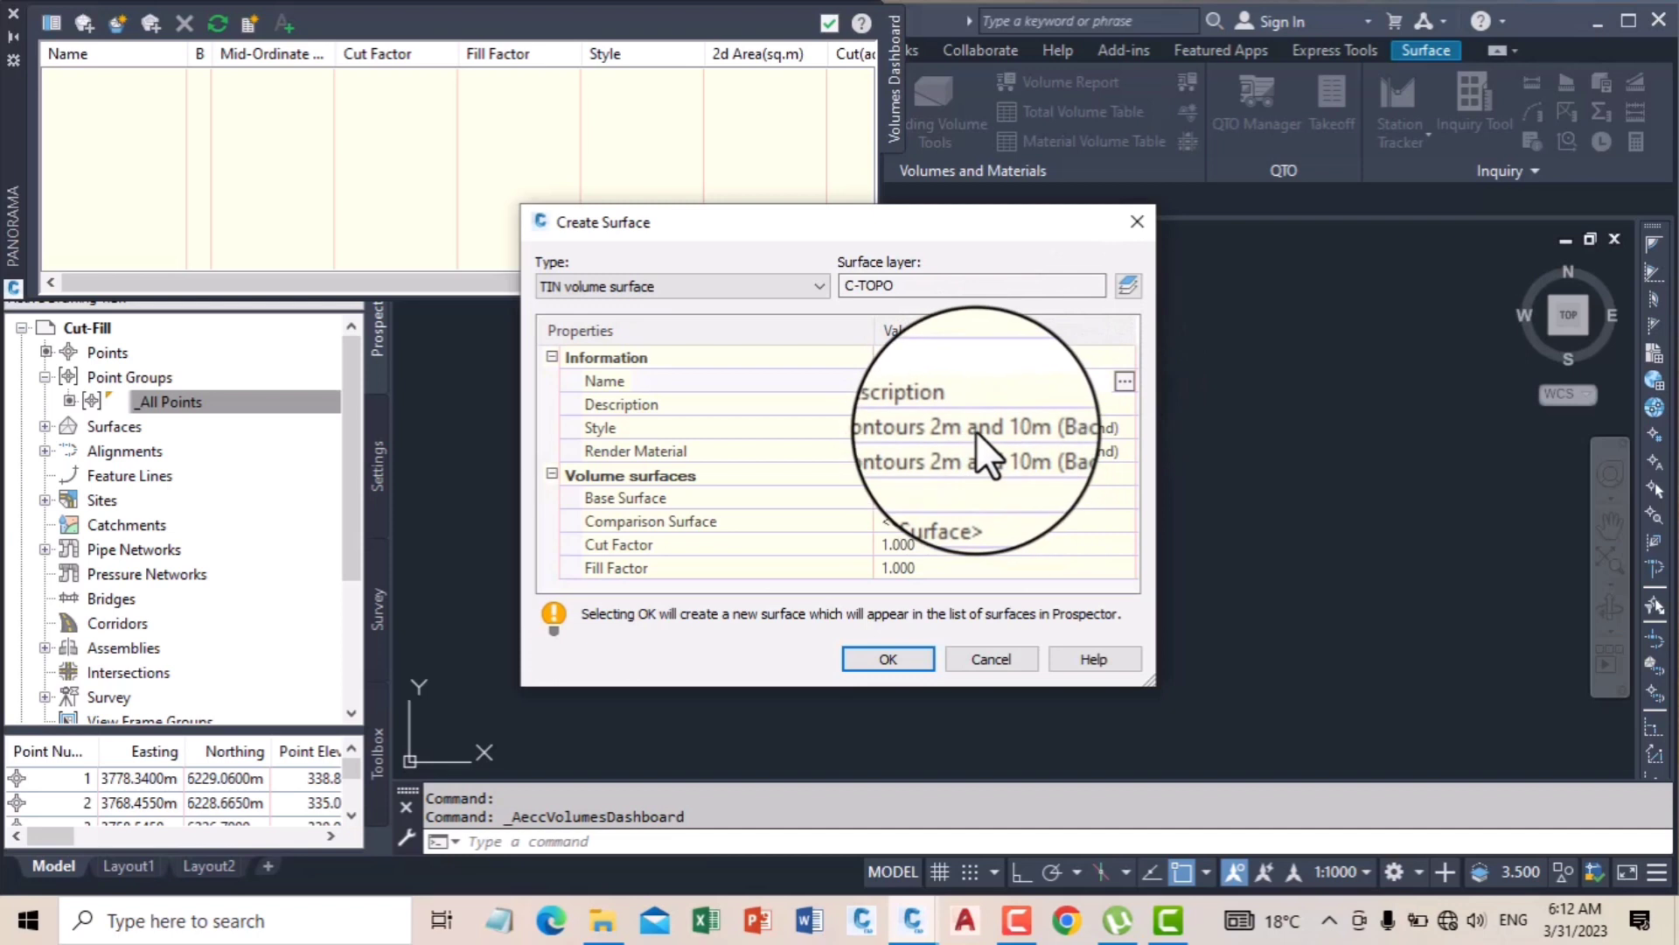
Step: Set the C-F volume surface's style to Contours 1m and 5m (Background)
left_click(1116, 427)
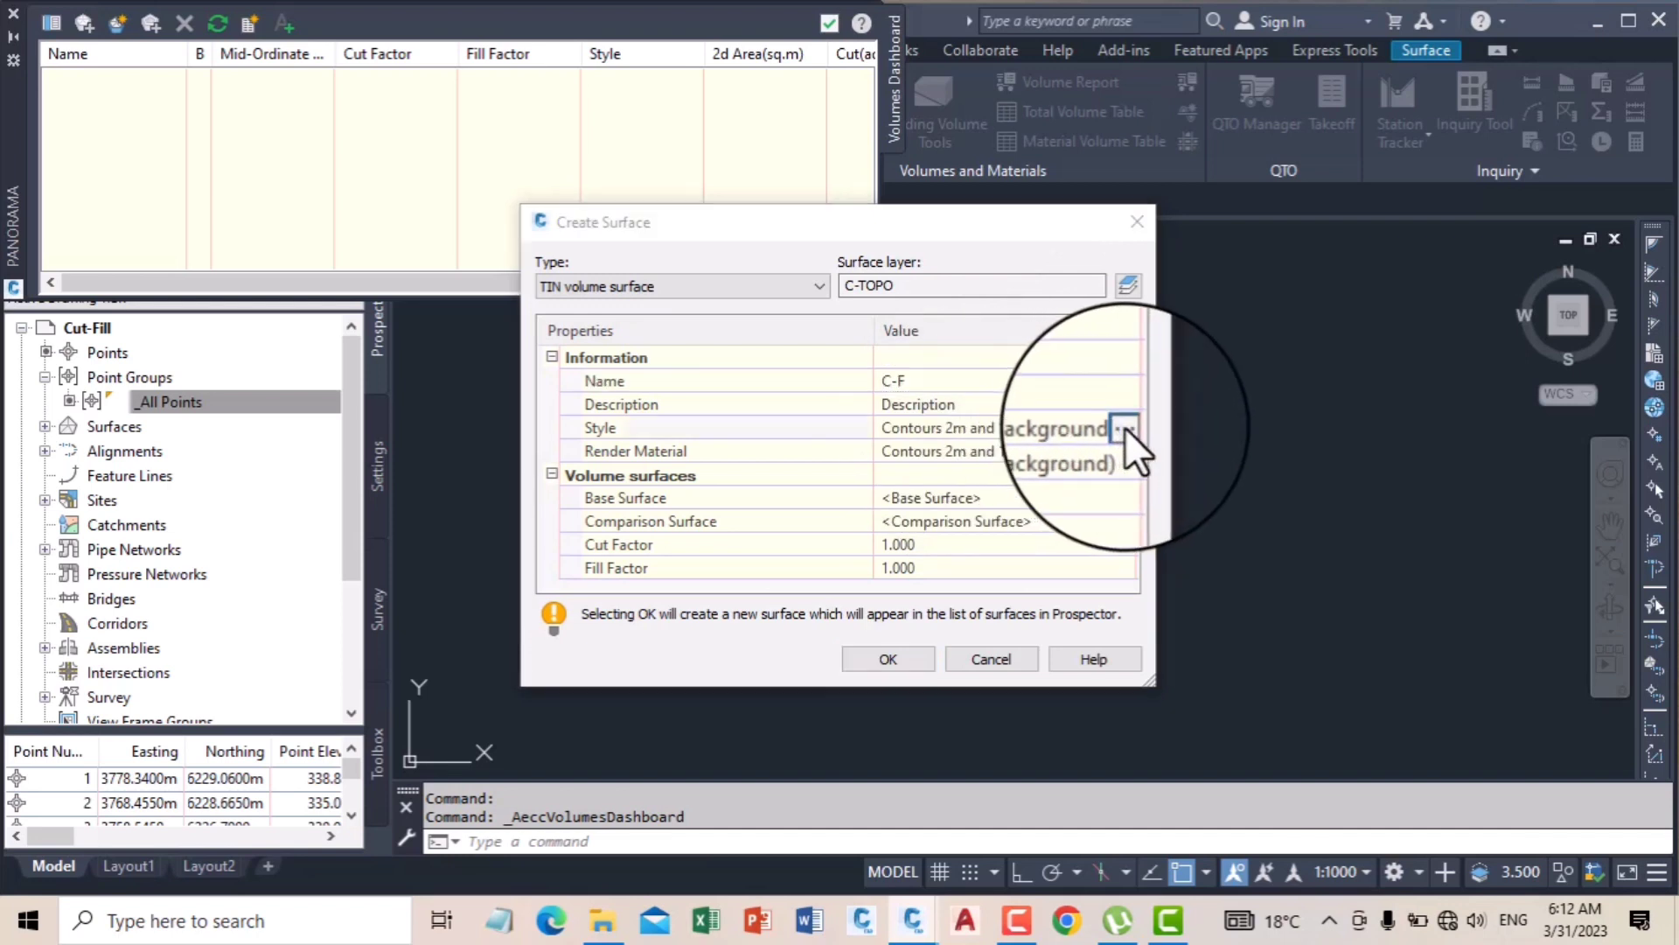
left_click(1127, 428)
left_click(962, 440)
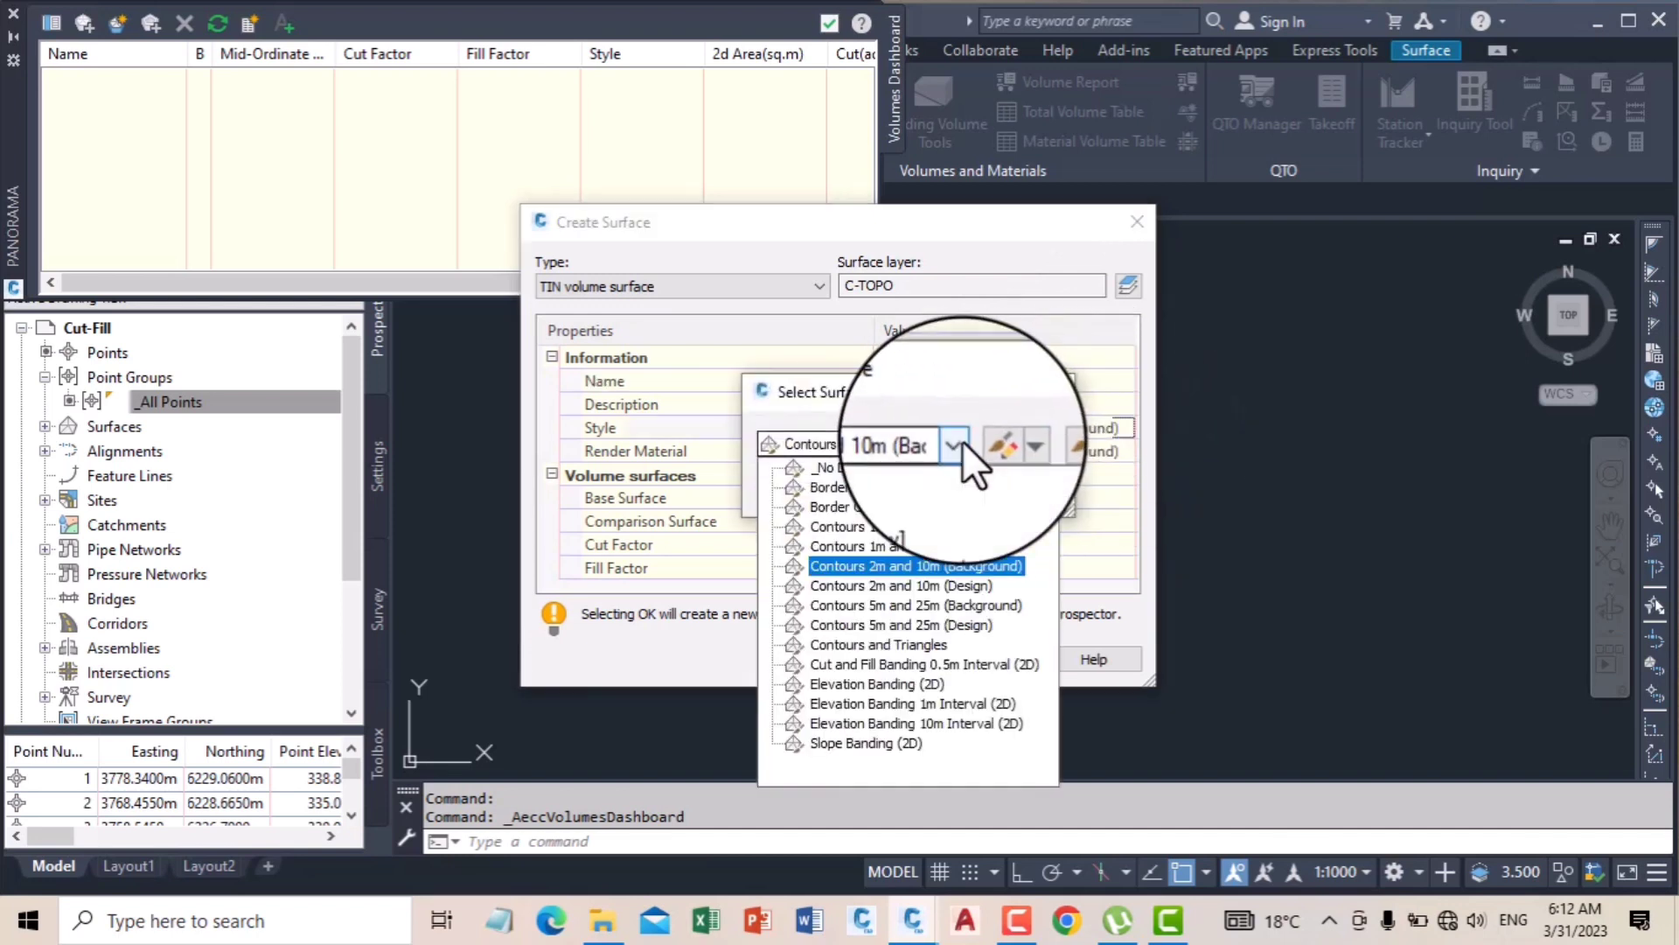
left_click(943, 522)
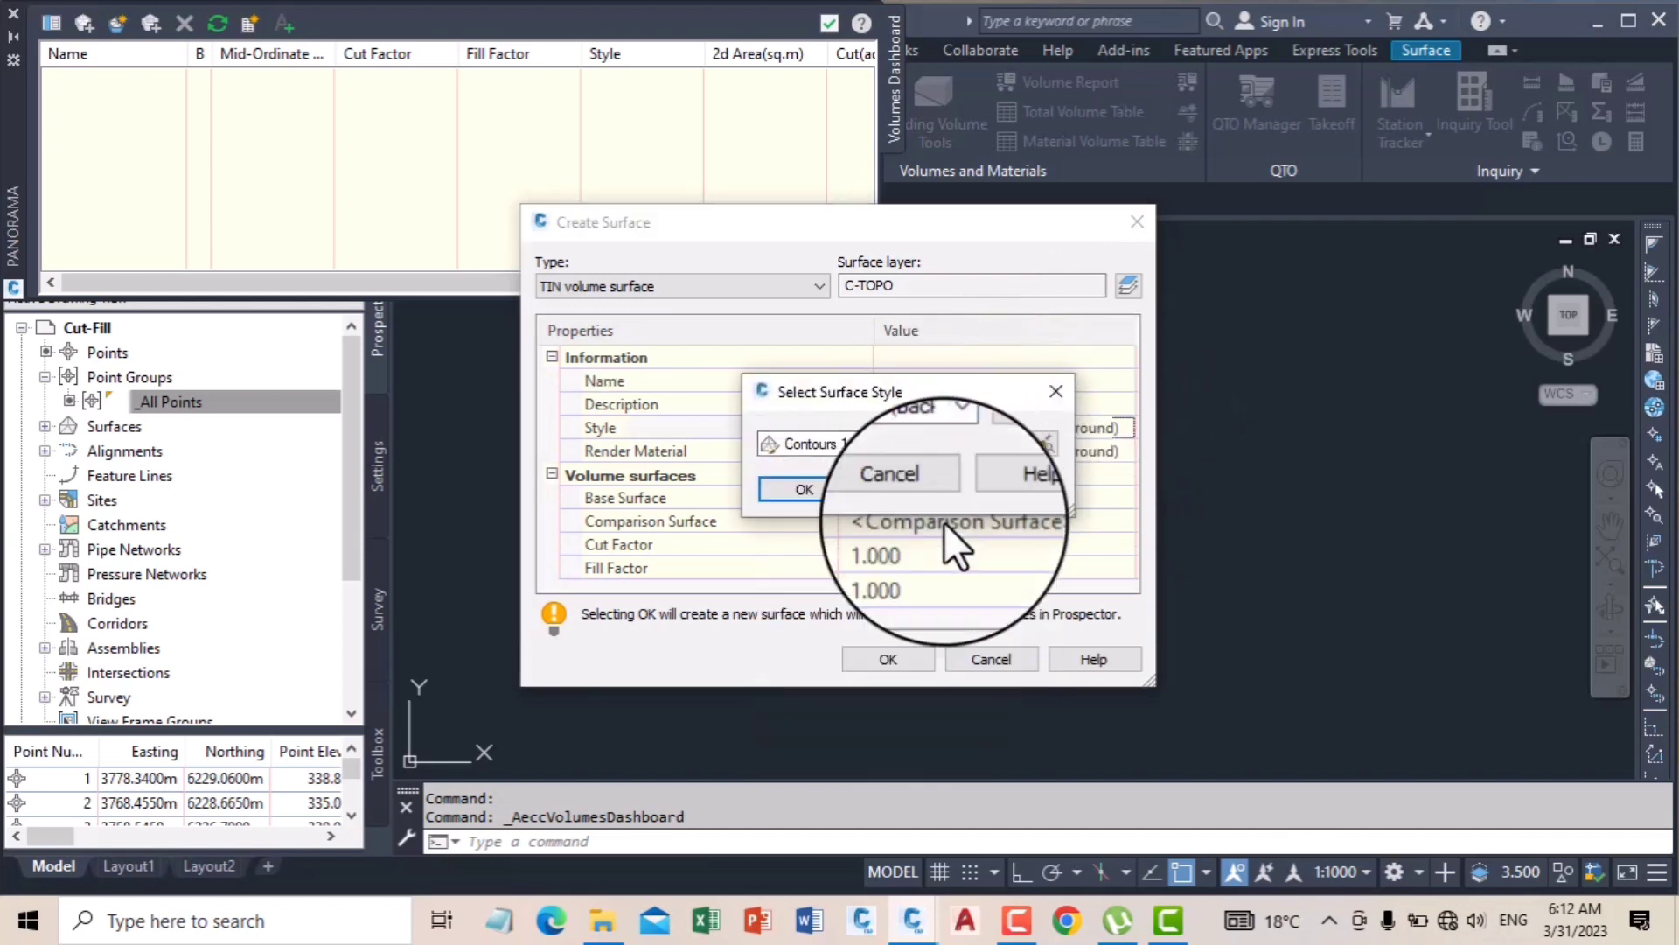
left_click(816, 491)
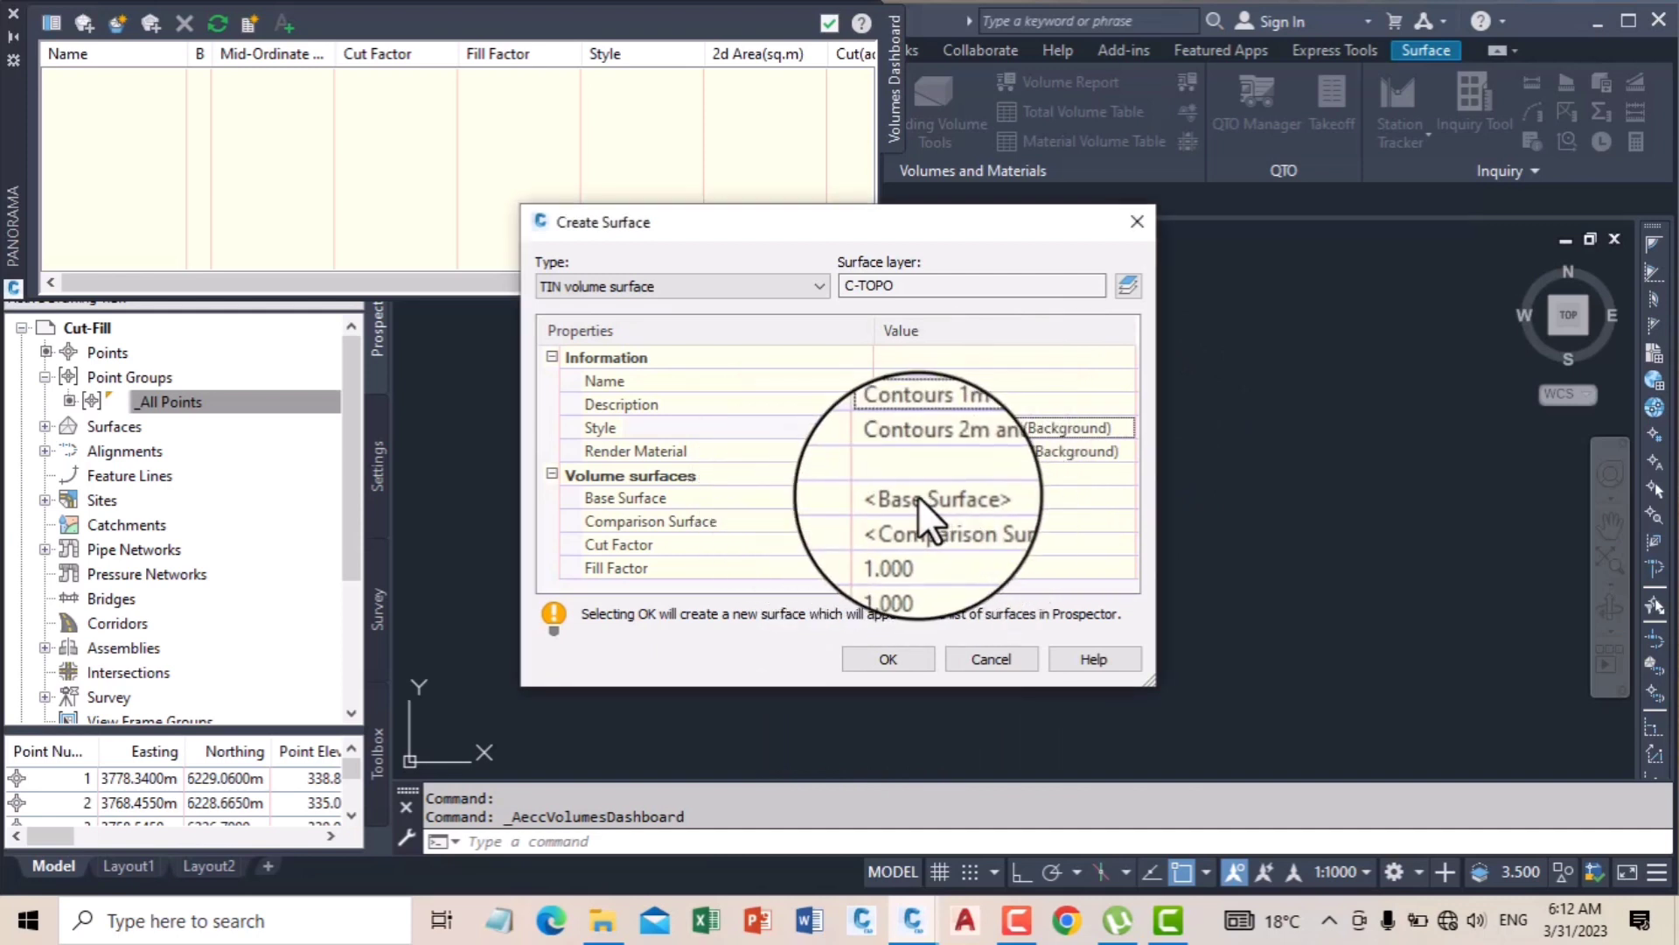
Step: Create the C-F volume surface with NSL as the base surface and CUT as the comparison surface
left_click(660, 496)
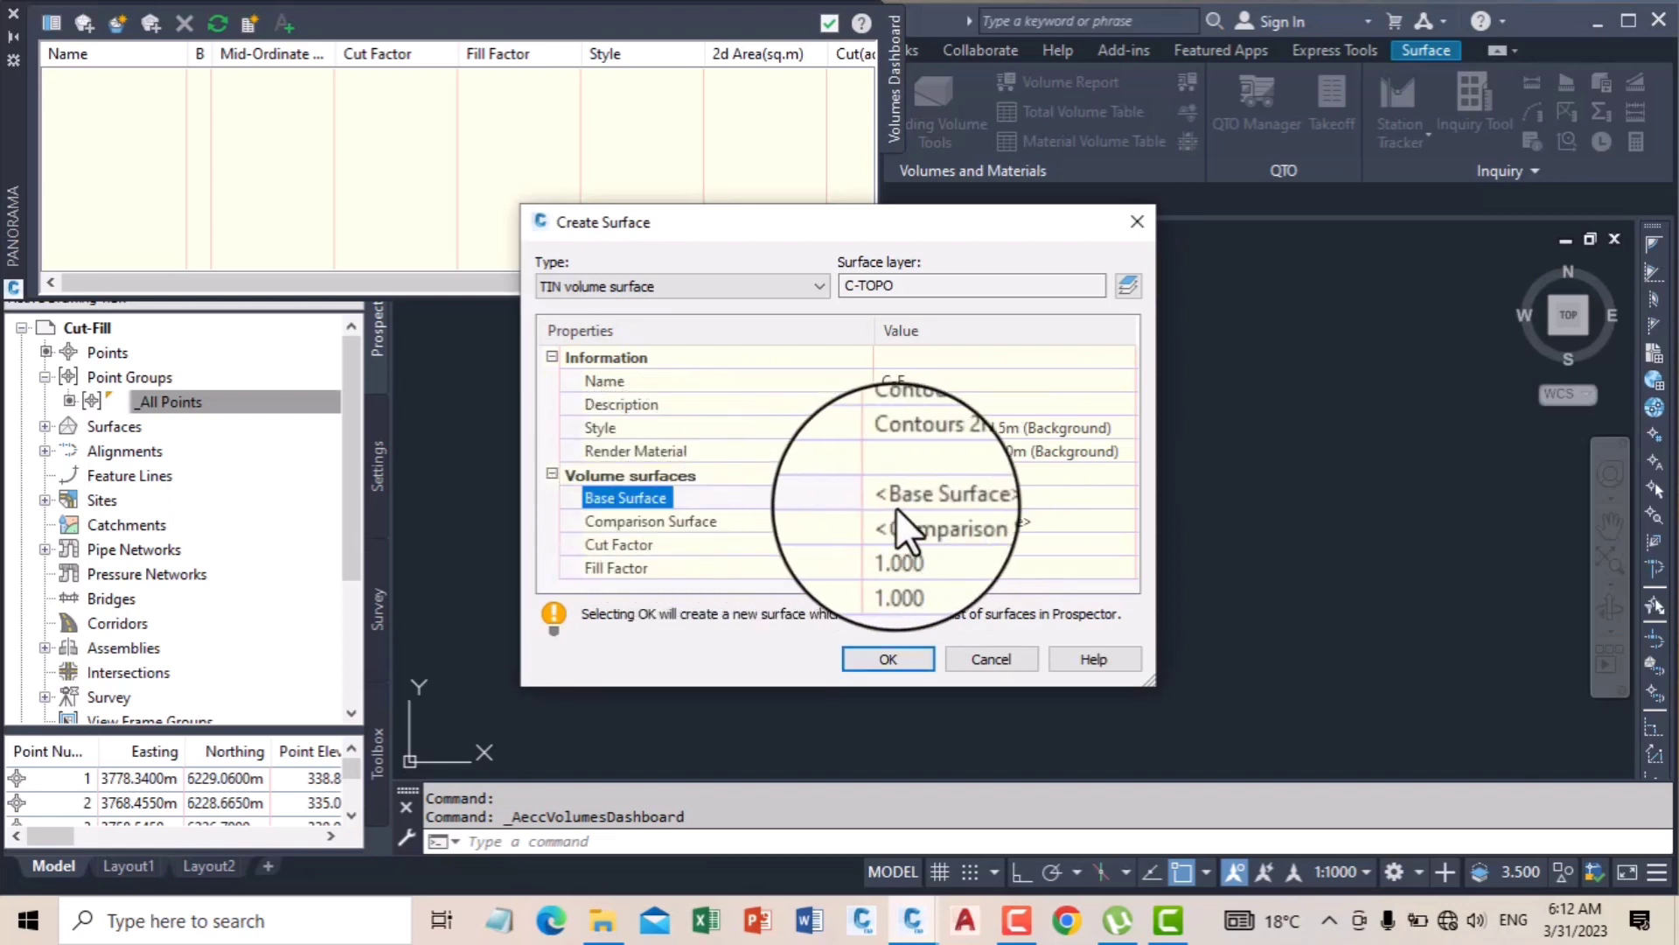
left_click(922, 495)
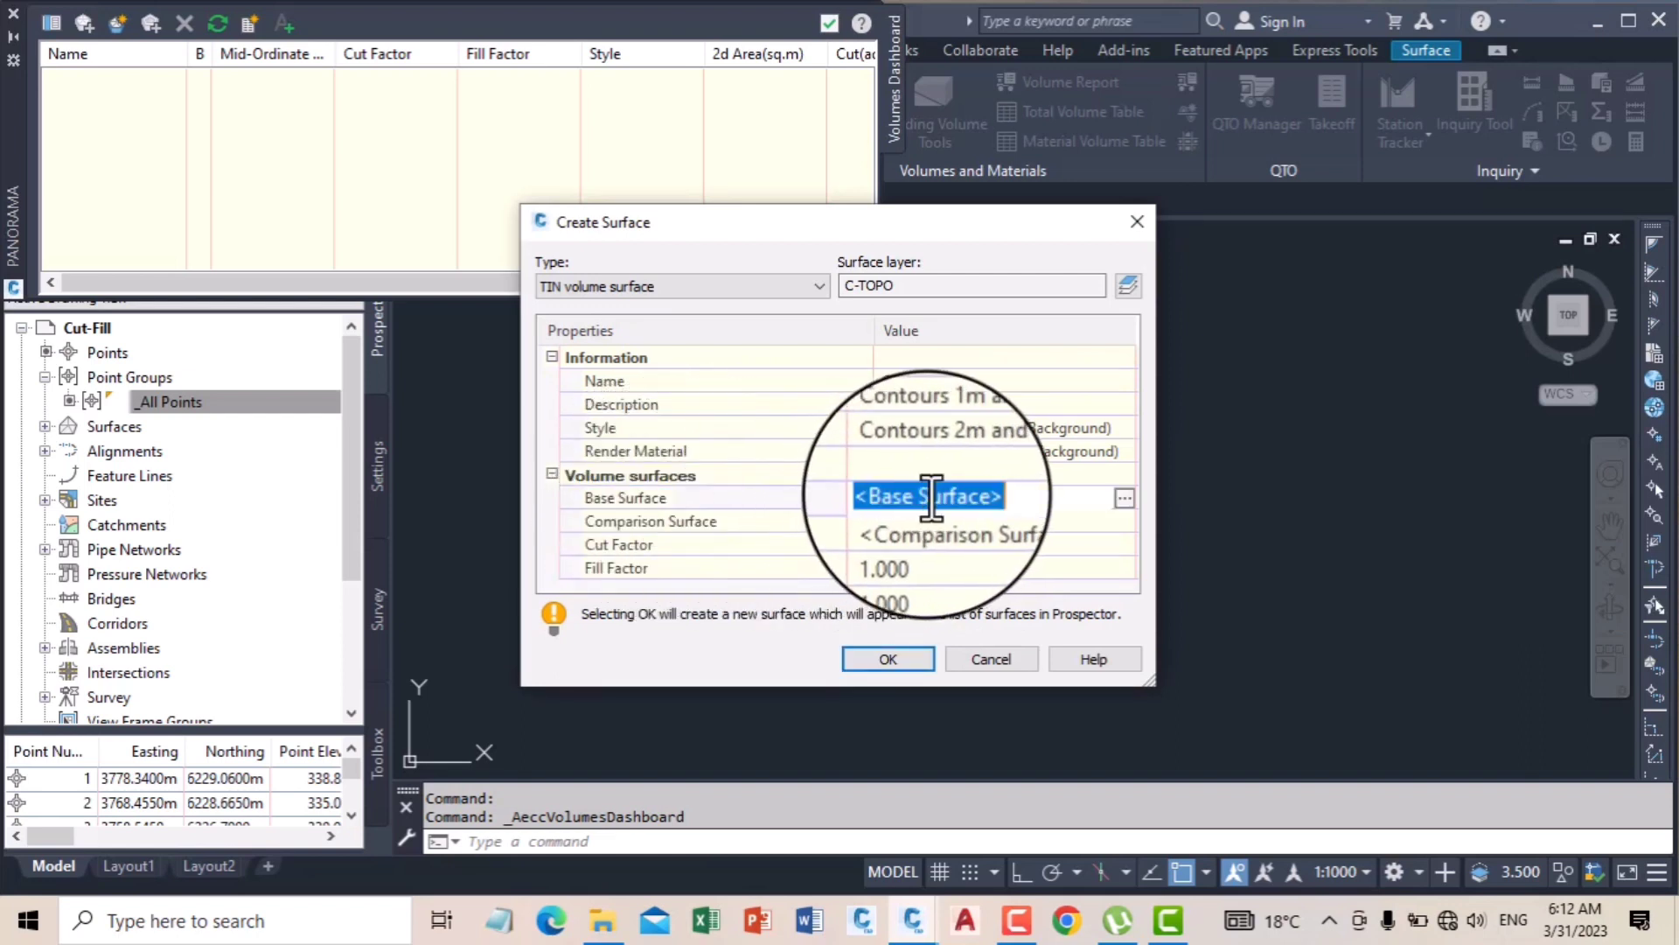
left_click(1125, 495)
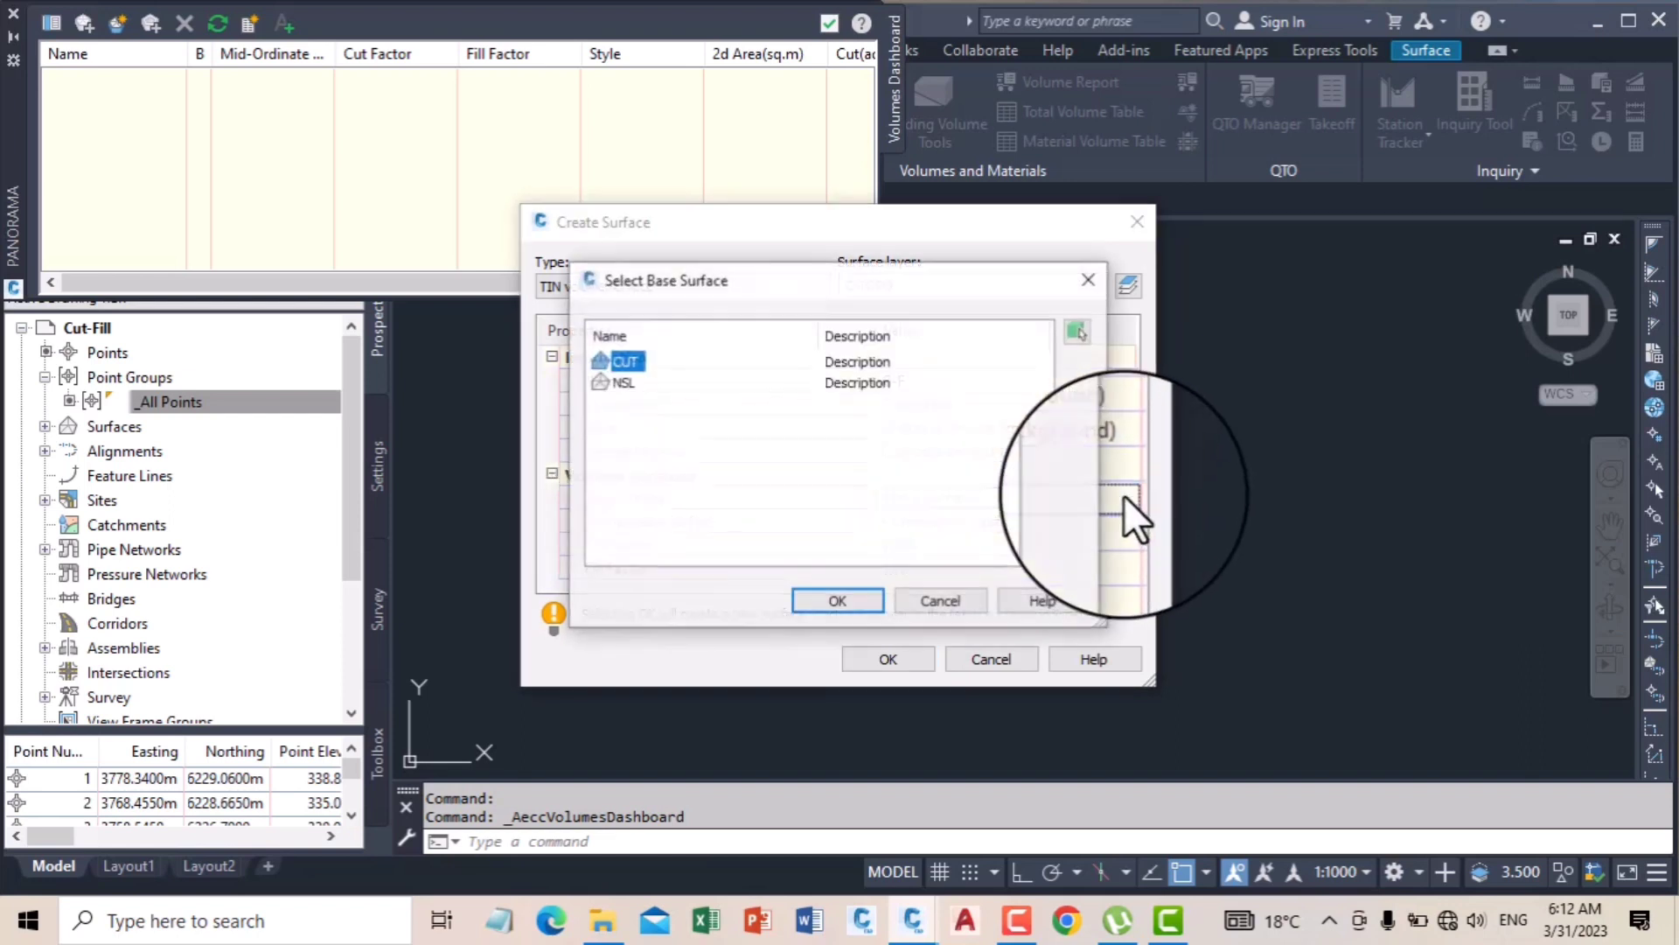
left_click(623, 382)
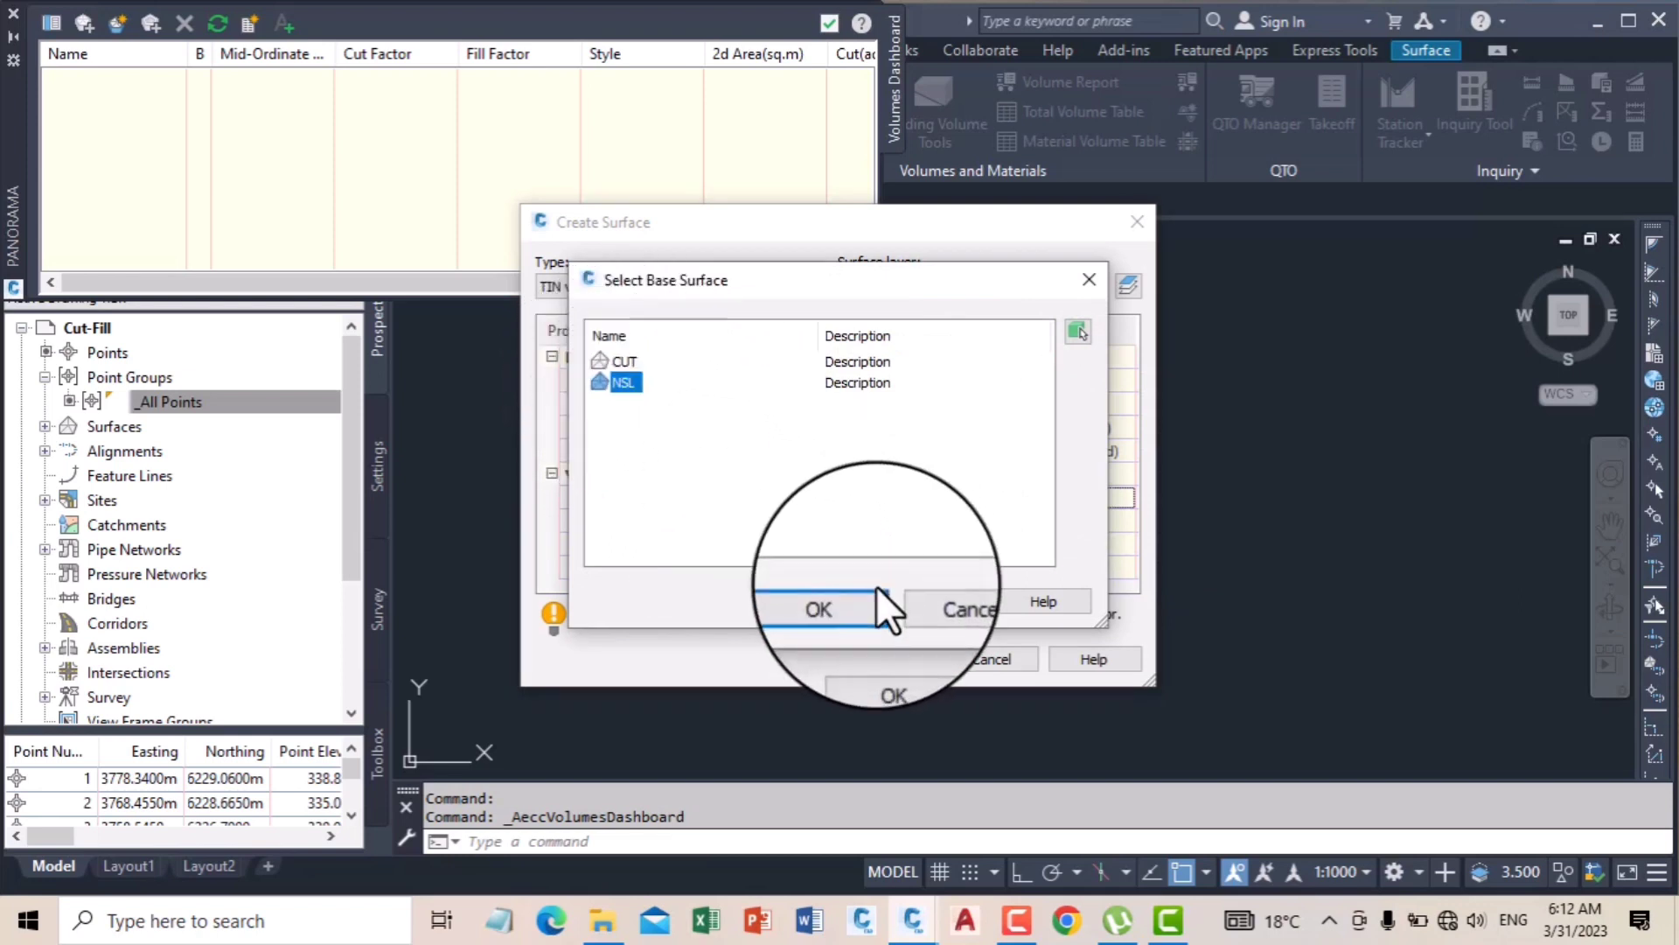
left_click(846, 598)
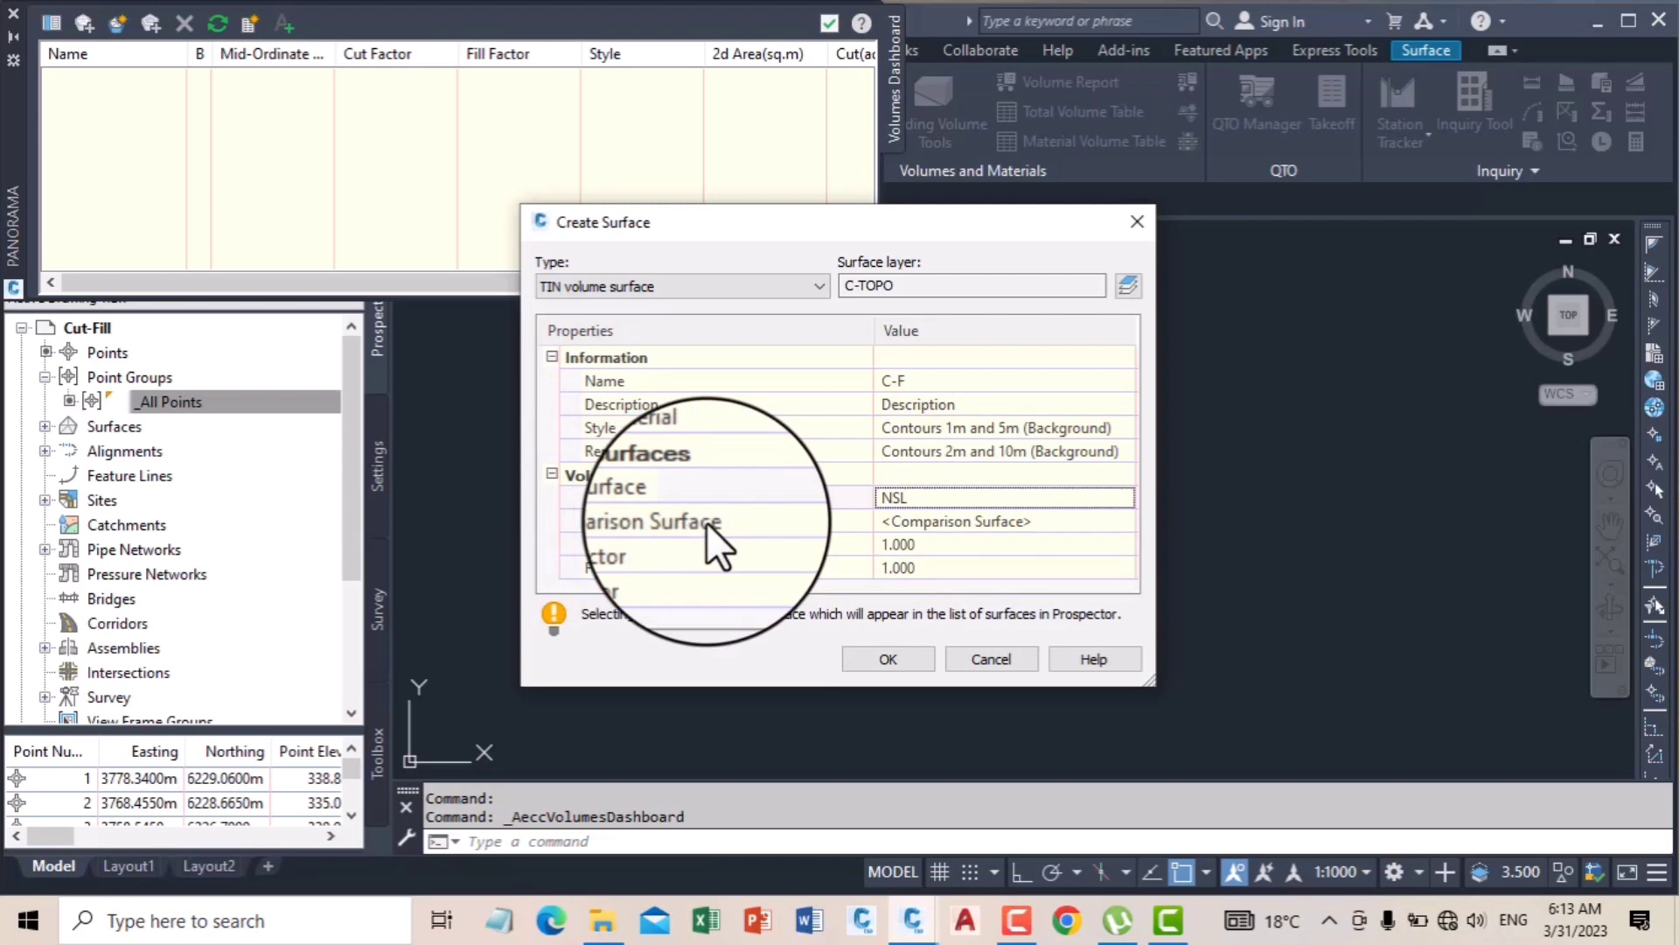
left_click(1058, 519)
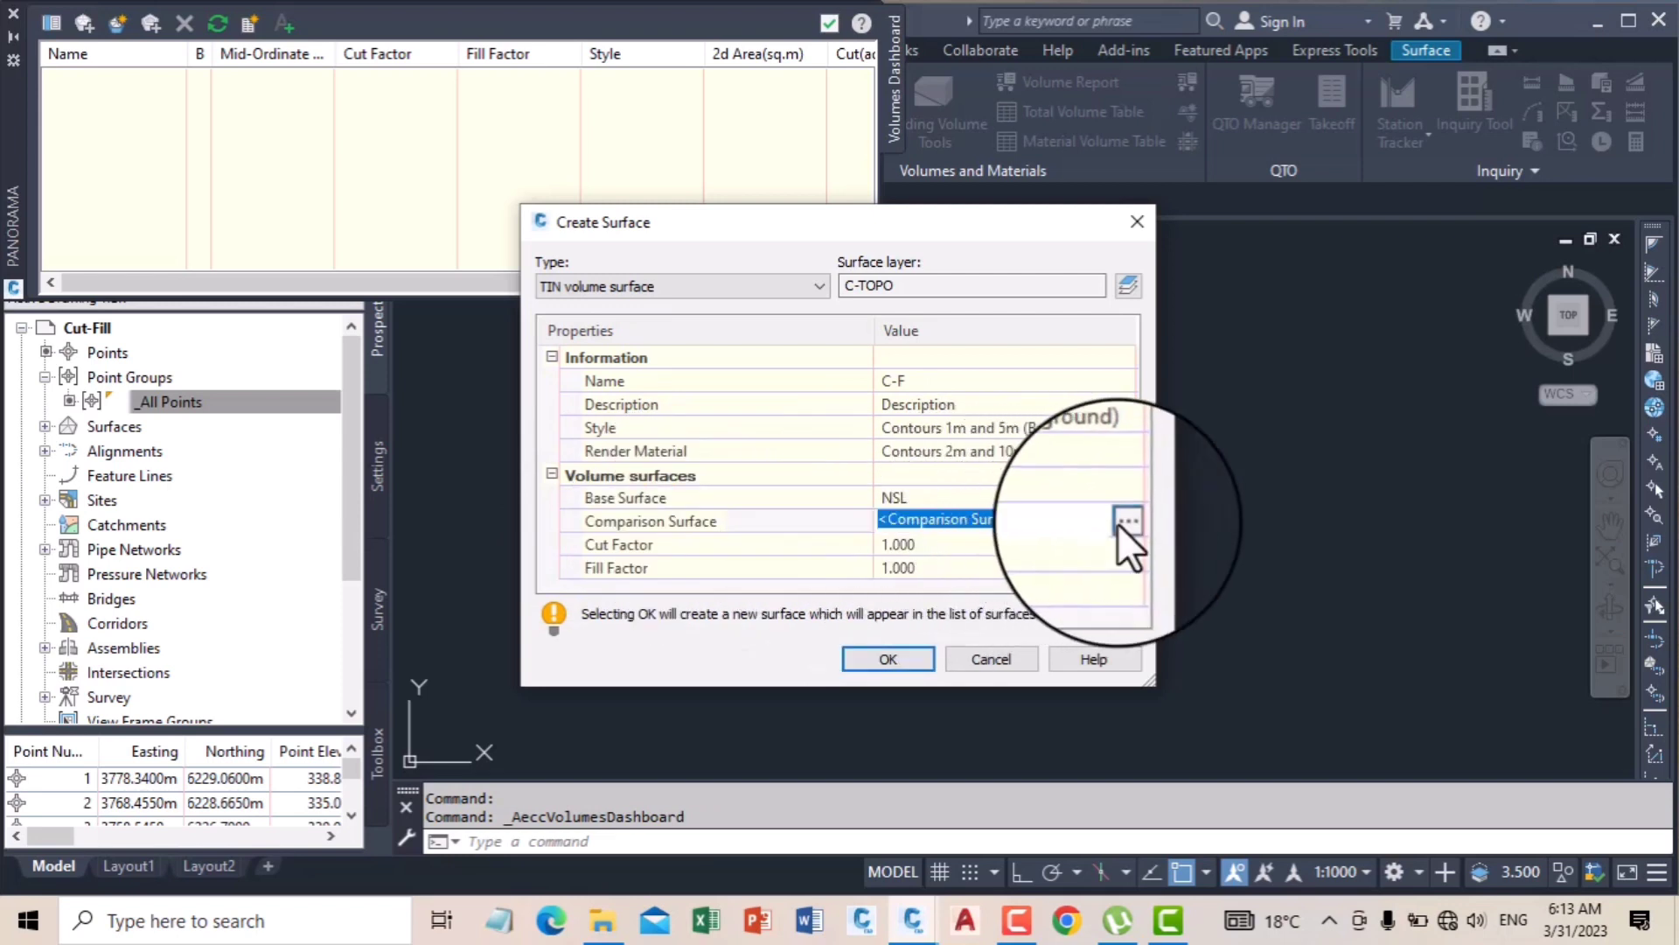
left_click(1116, 523)
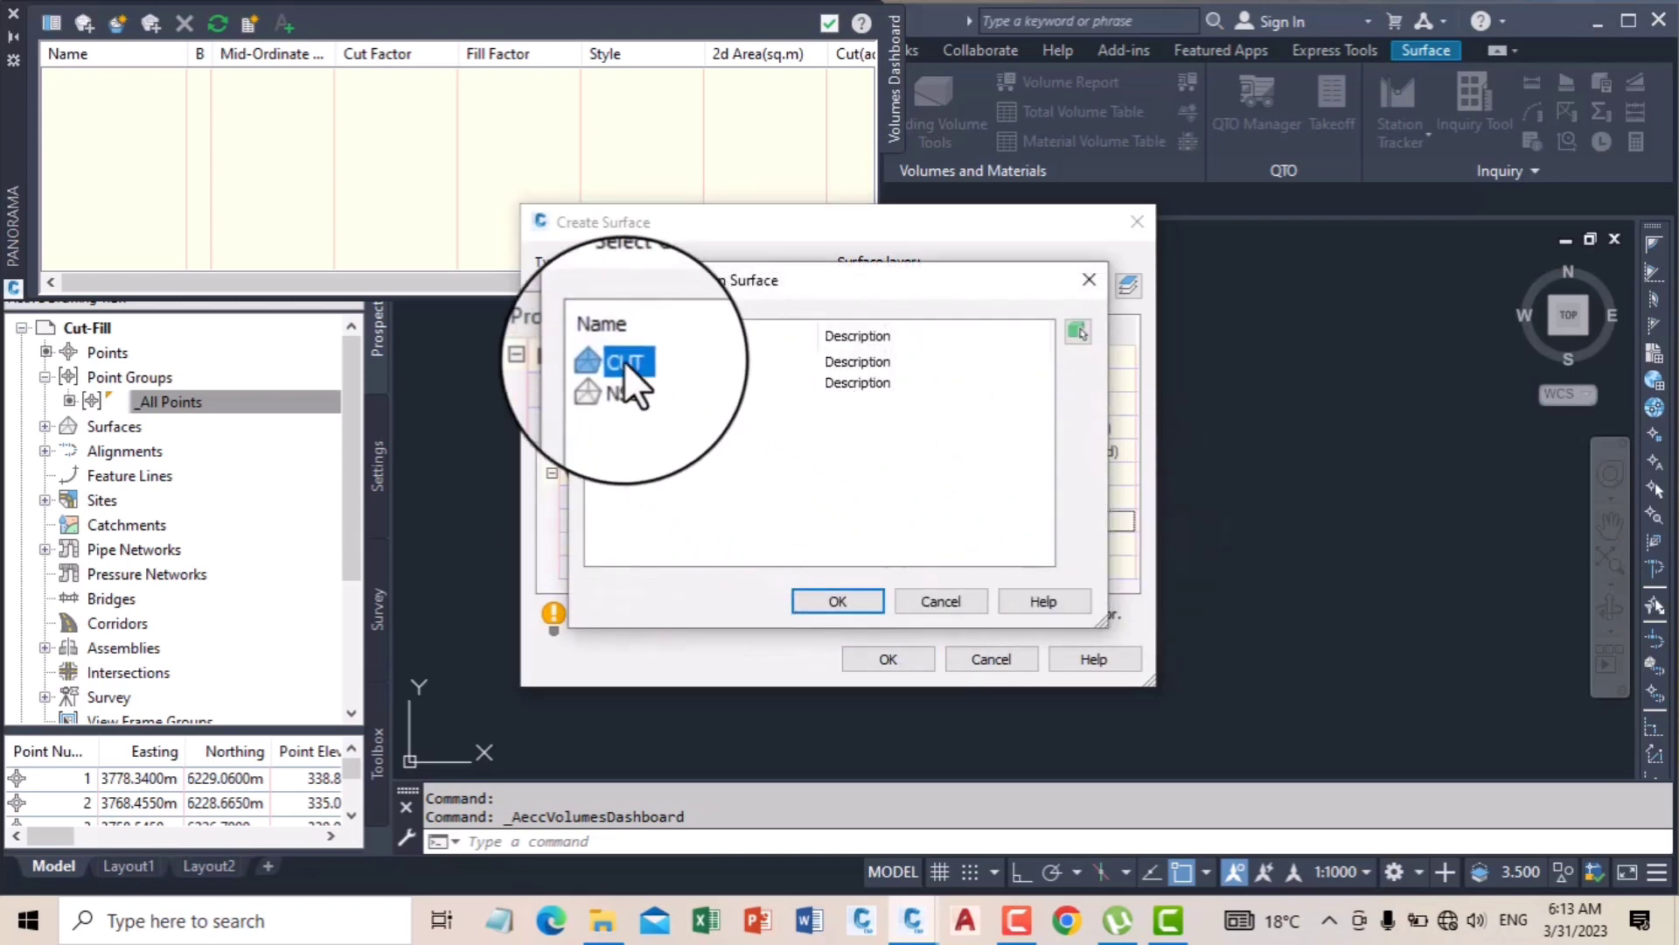
left_click(837, 600)
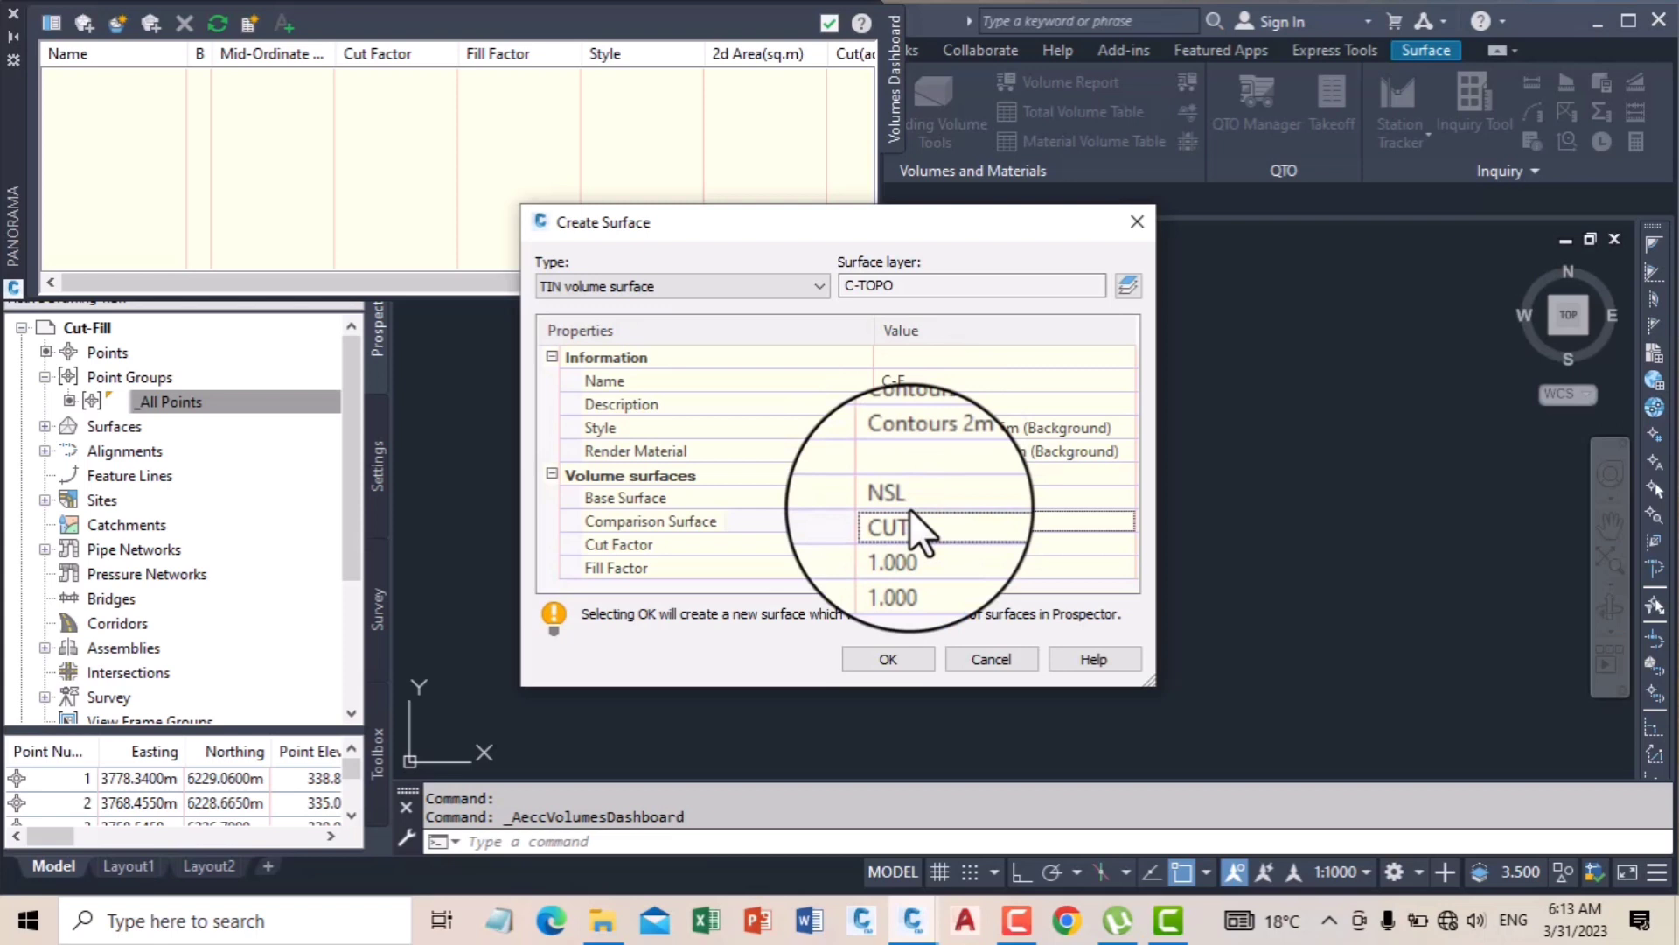
left_click(890, 658)
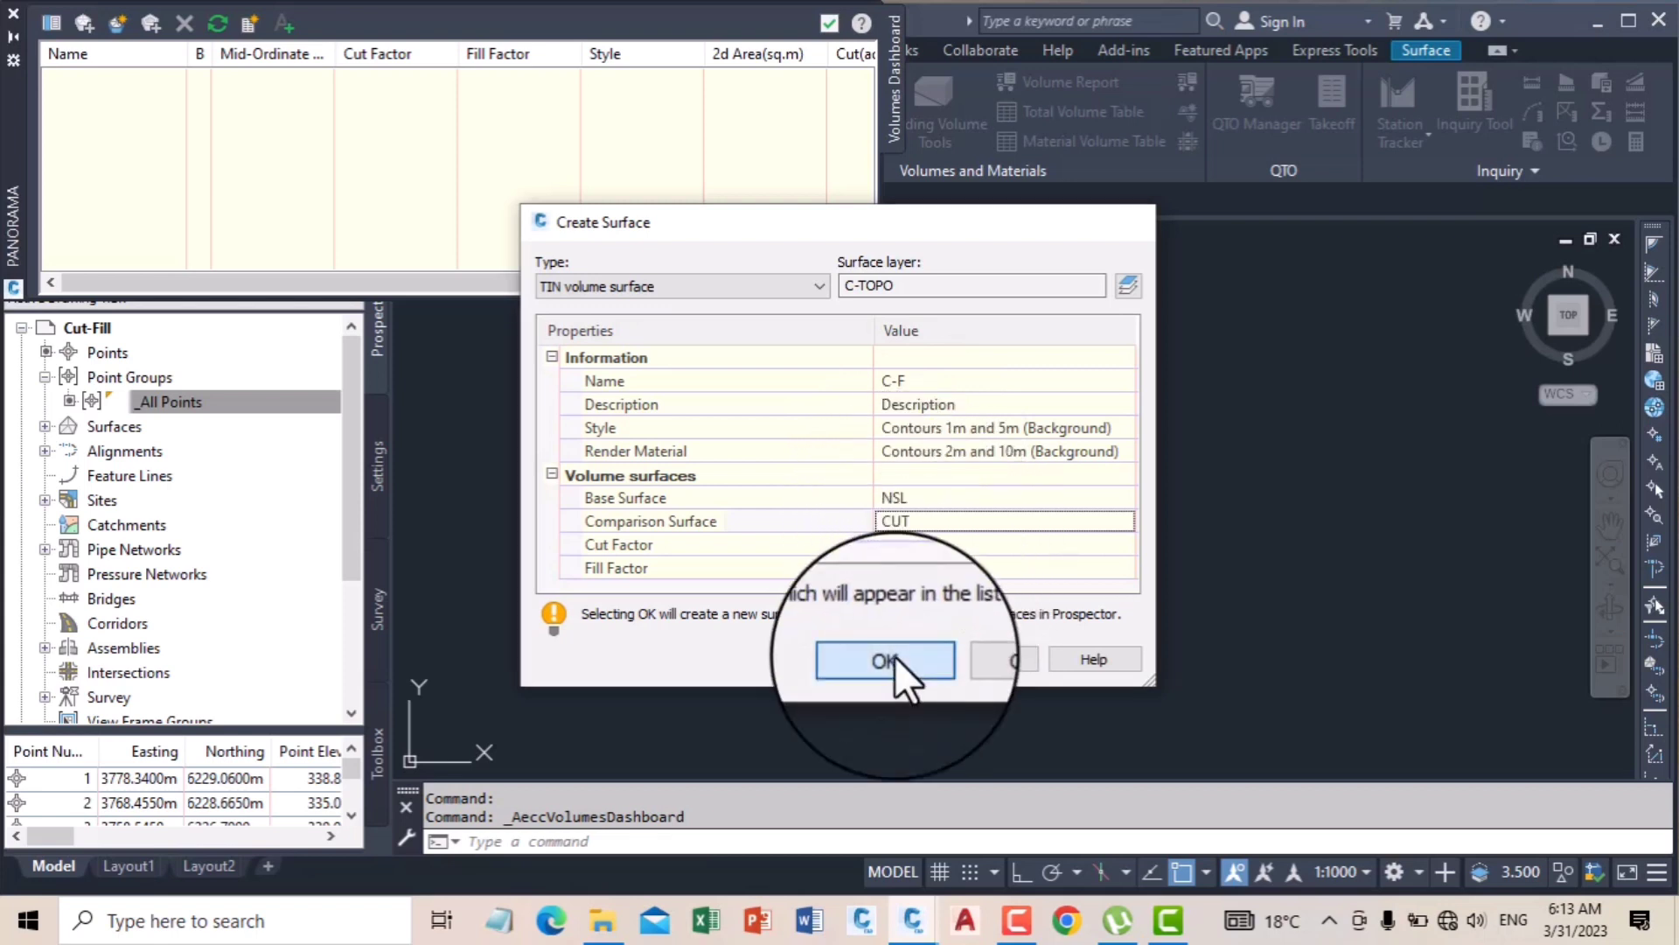
Step: Review the C-F volumes in the dashboard and insert a Cut/Fill Summary in the empty drawing area beside the surfaces
left_click_drag(538, 281, 918, 312)
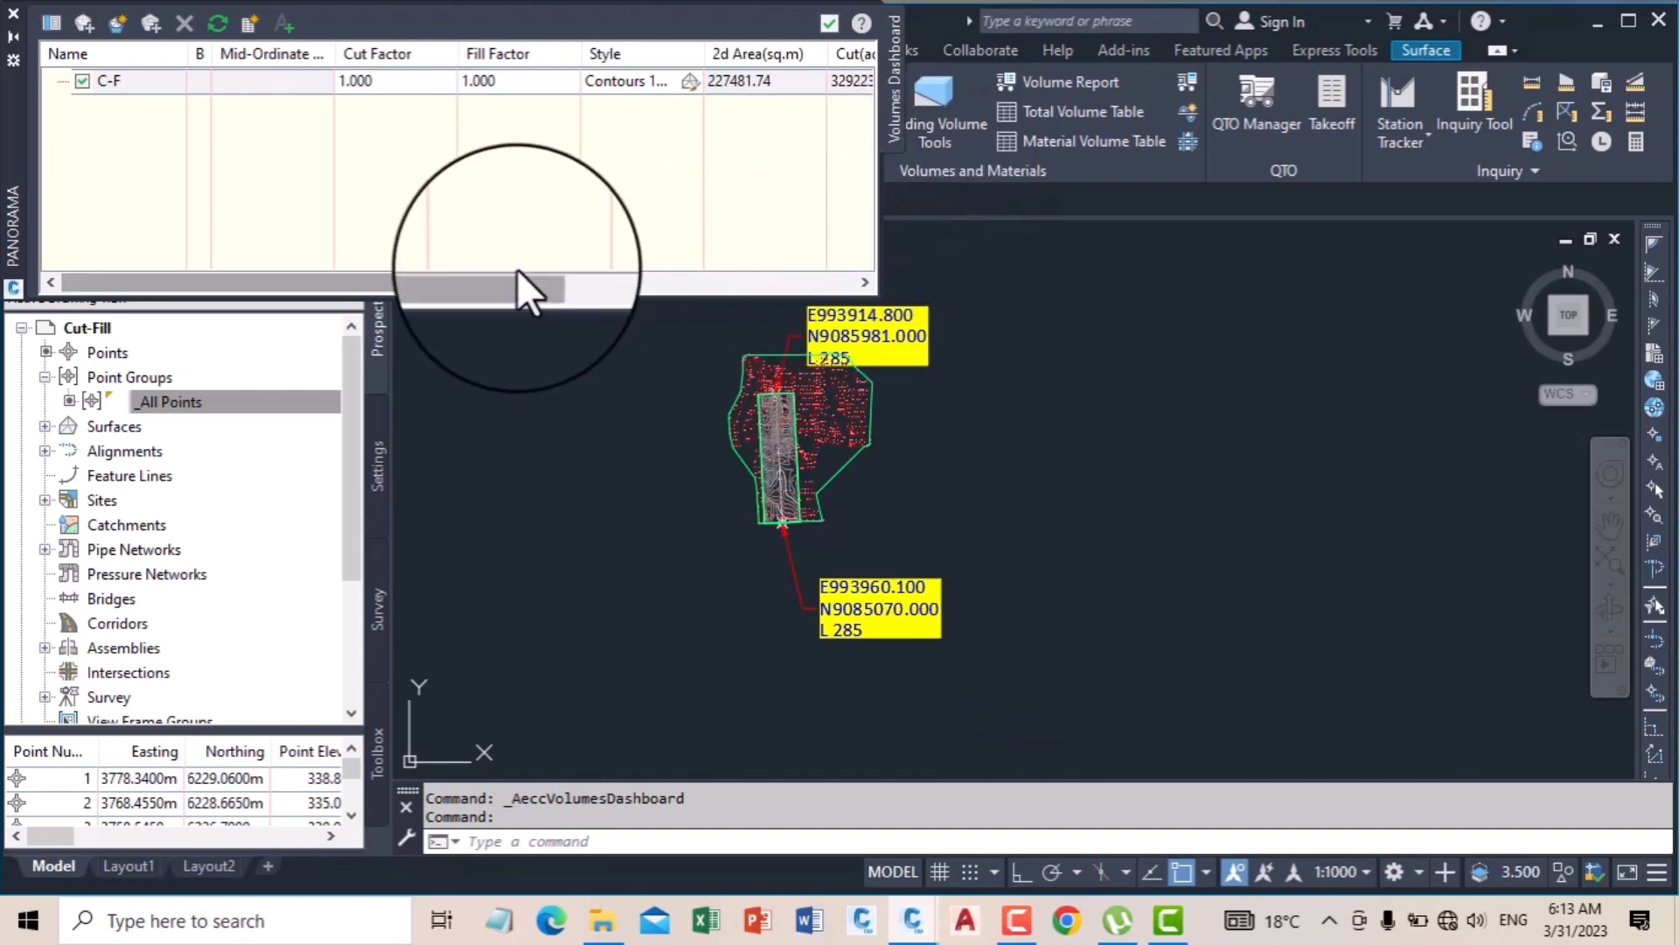
left_click_drag(524, 281, 832, 286)
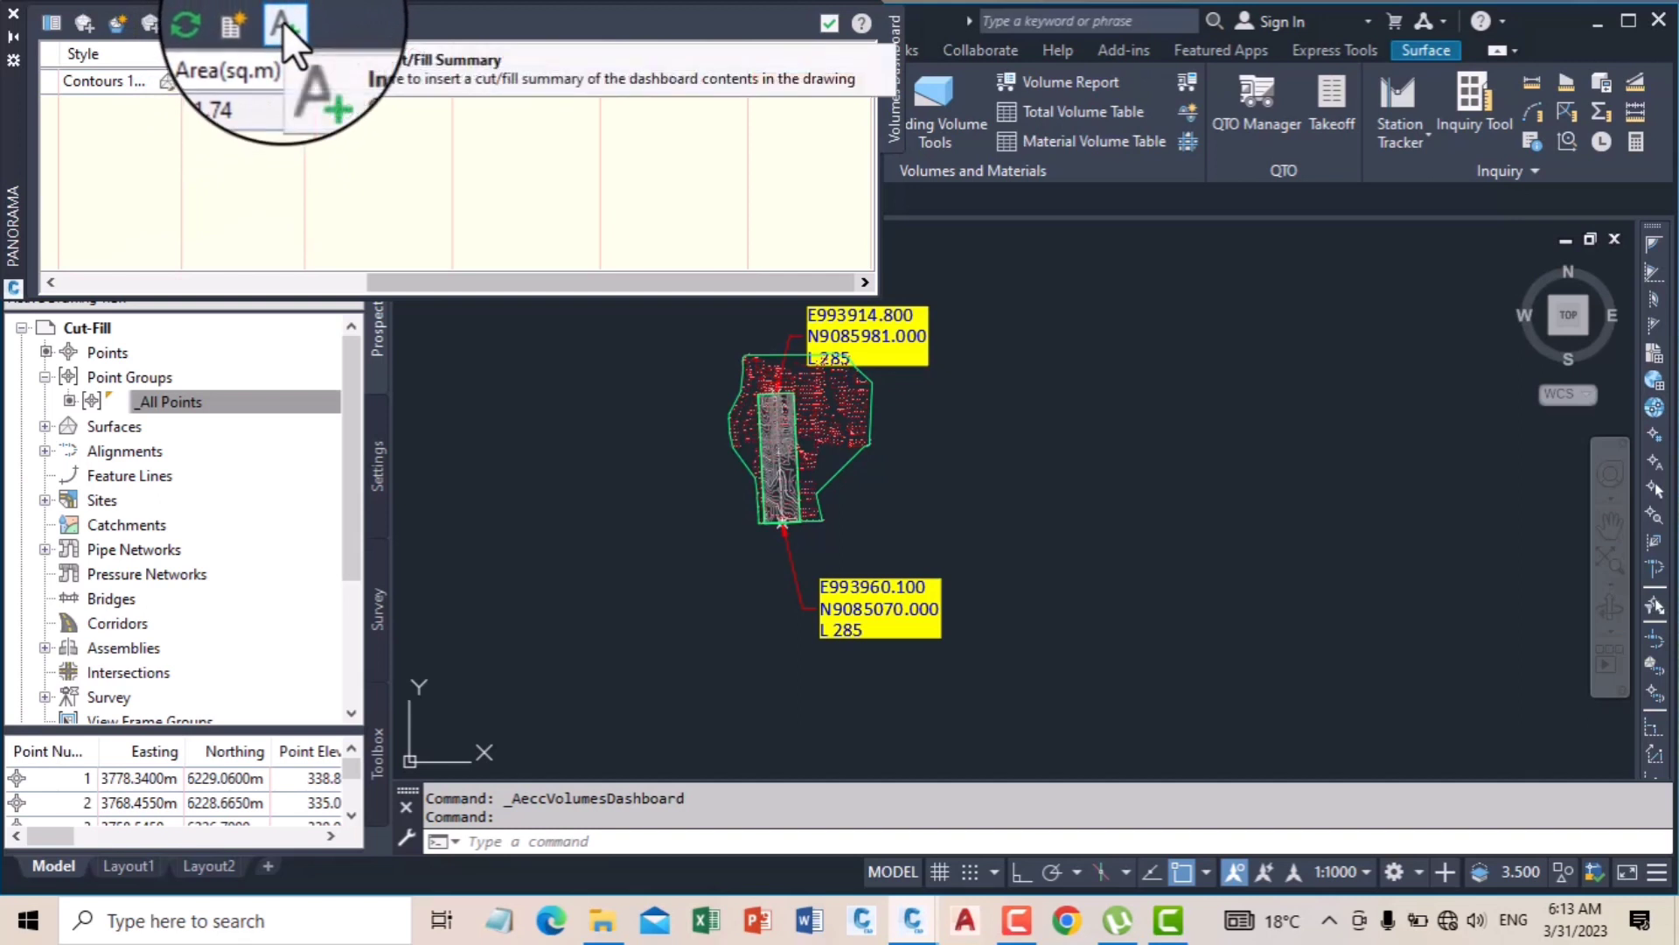
left_click(282, 21)
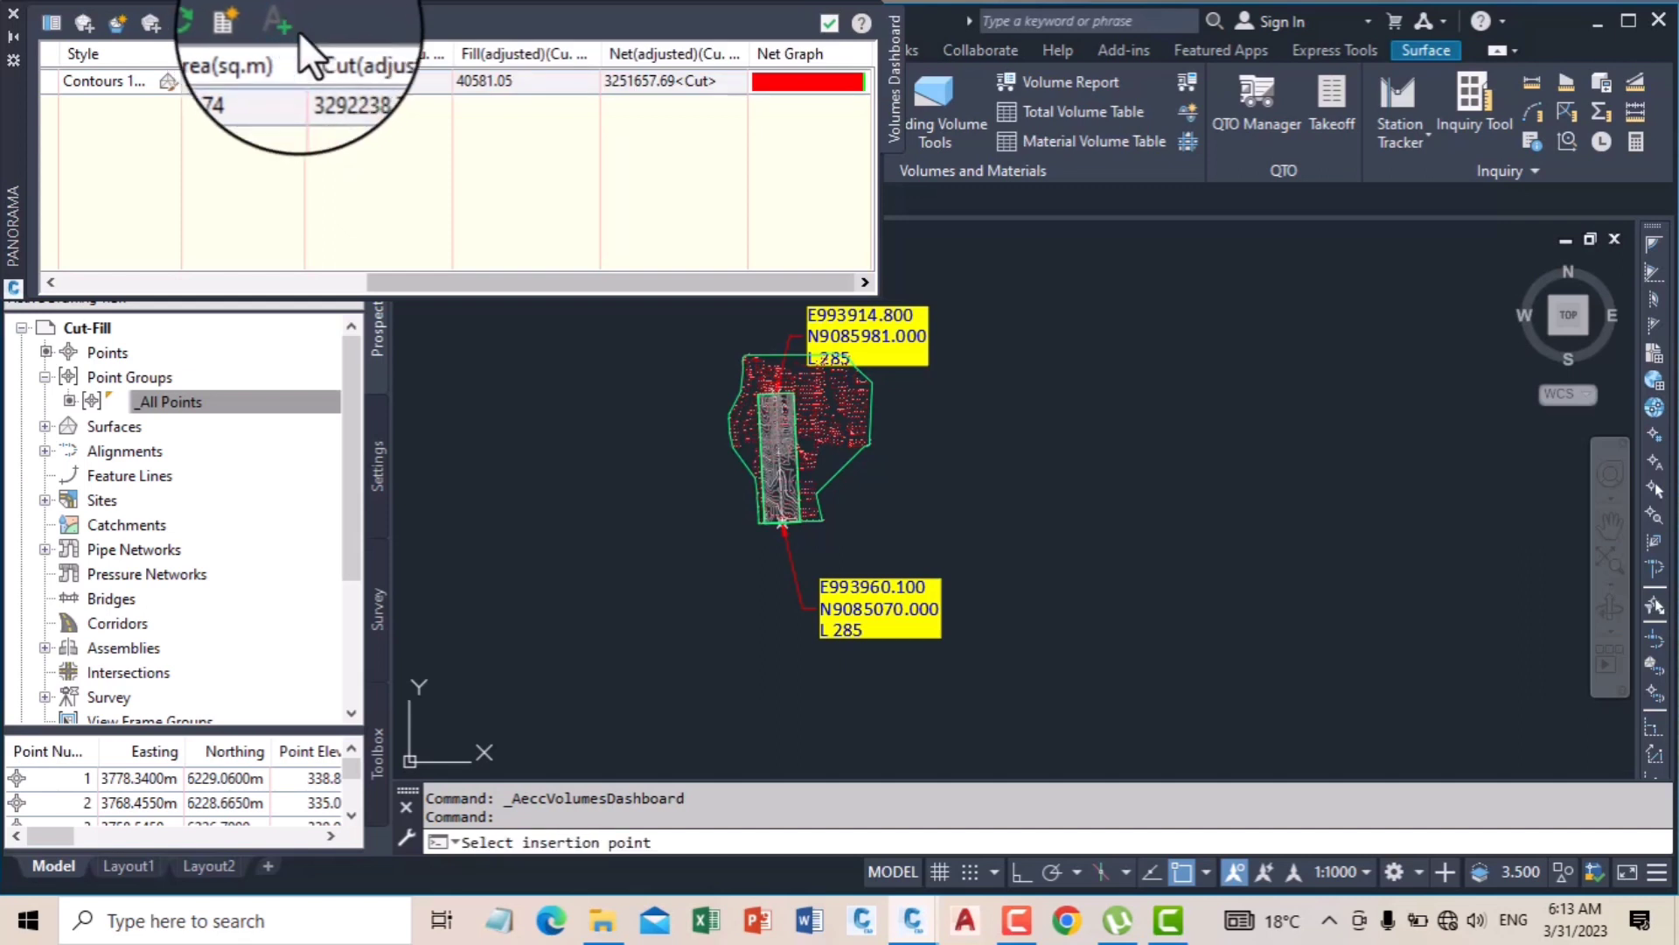
left_click(1231, 411)
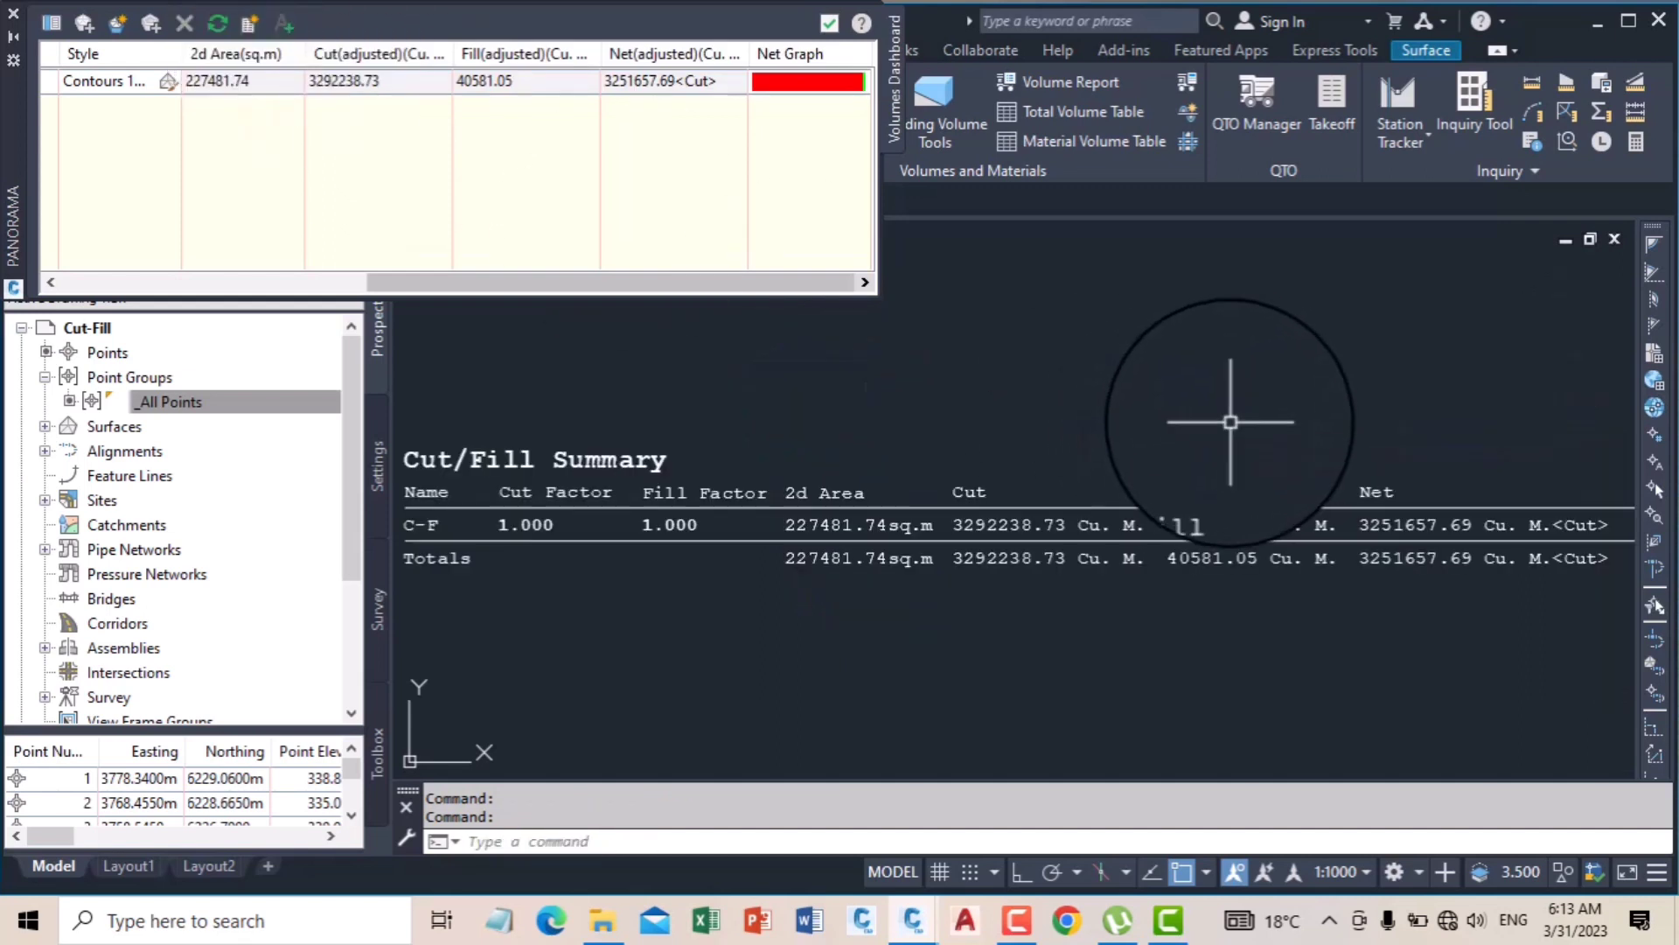
scroll(1237, 480, "down", 2)
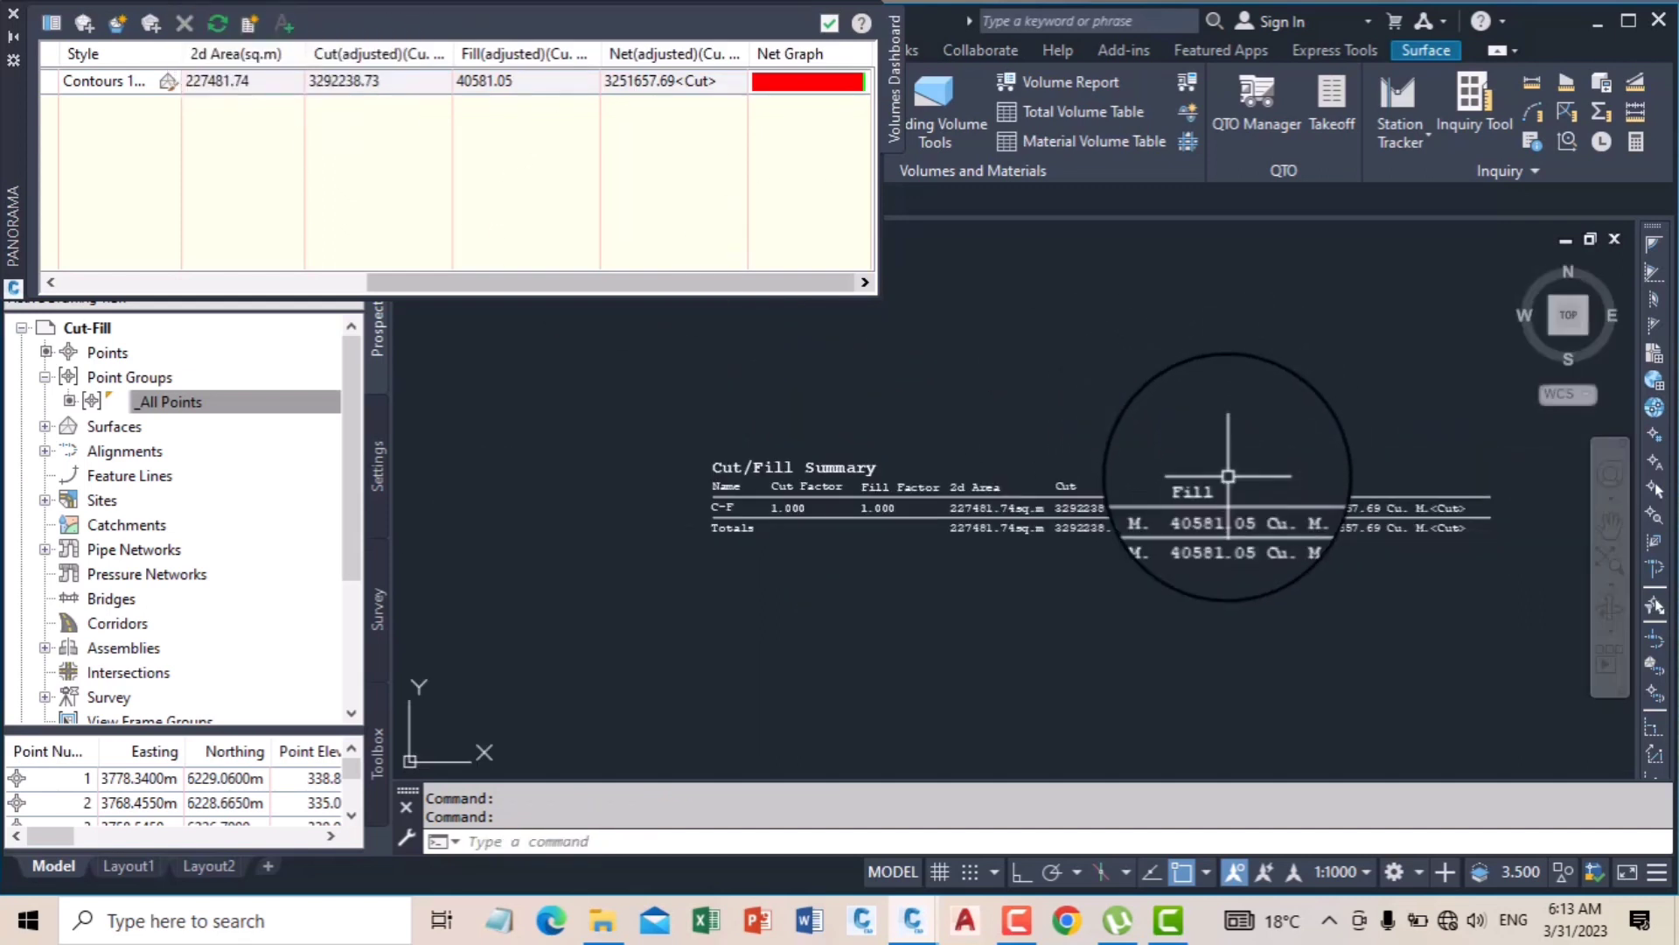
Step: Examine the area, cut, fill and net columns of the inserted Cut/Fill Summary table and return to the surfaces
scroll(833, 500, "up", 3)
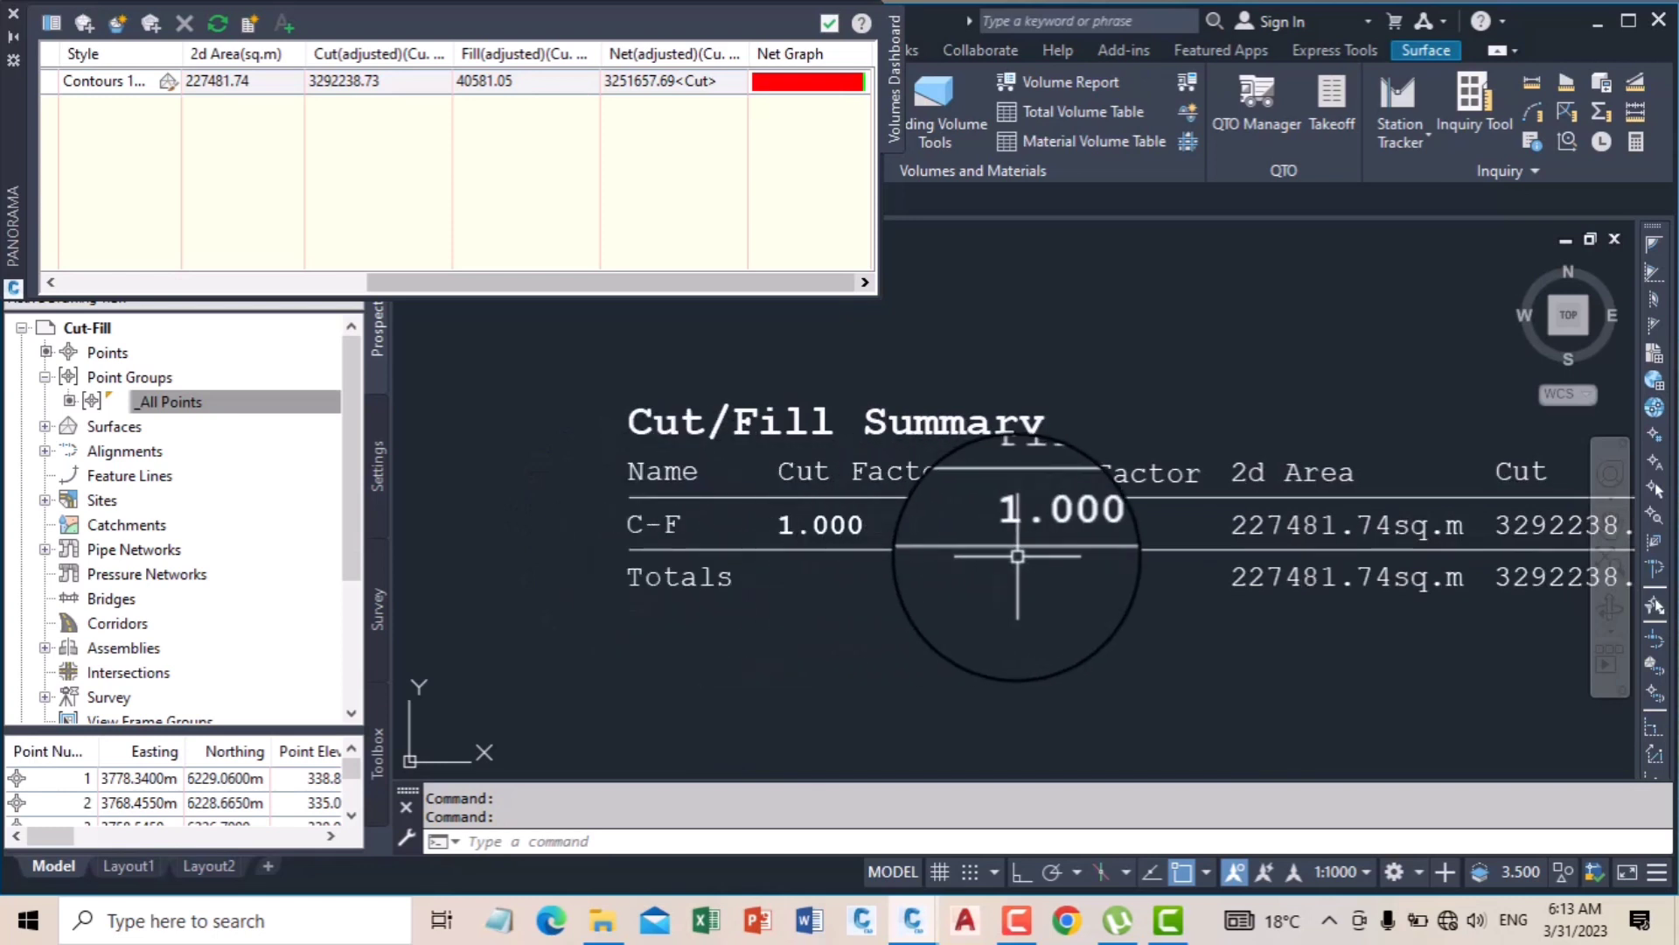
scroll(1017, 556, "down", 4)
middle_click_drag(1238, 525, 1035, 522)
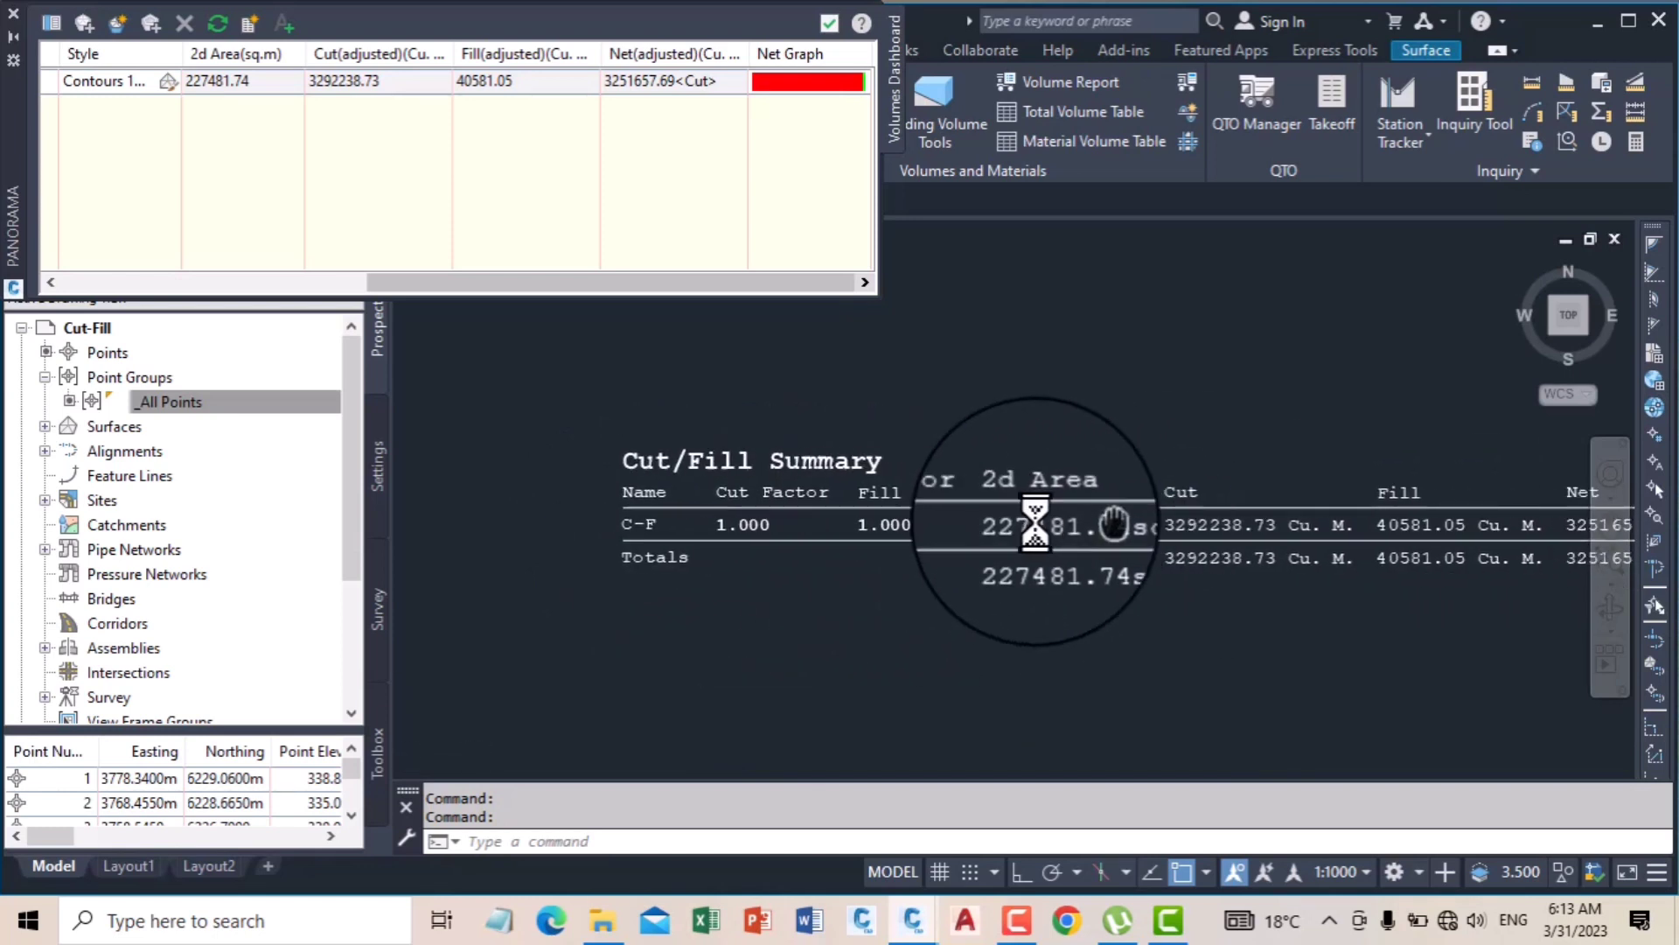
scroll(1035, 524, "up", 2)
middle_click_drag(1242, 555, 919, 543)
middle_click_drag(1170, 558, 1005, 564)
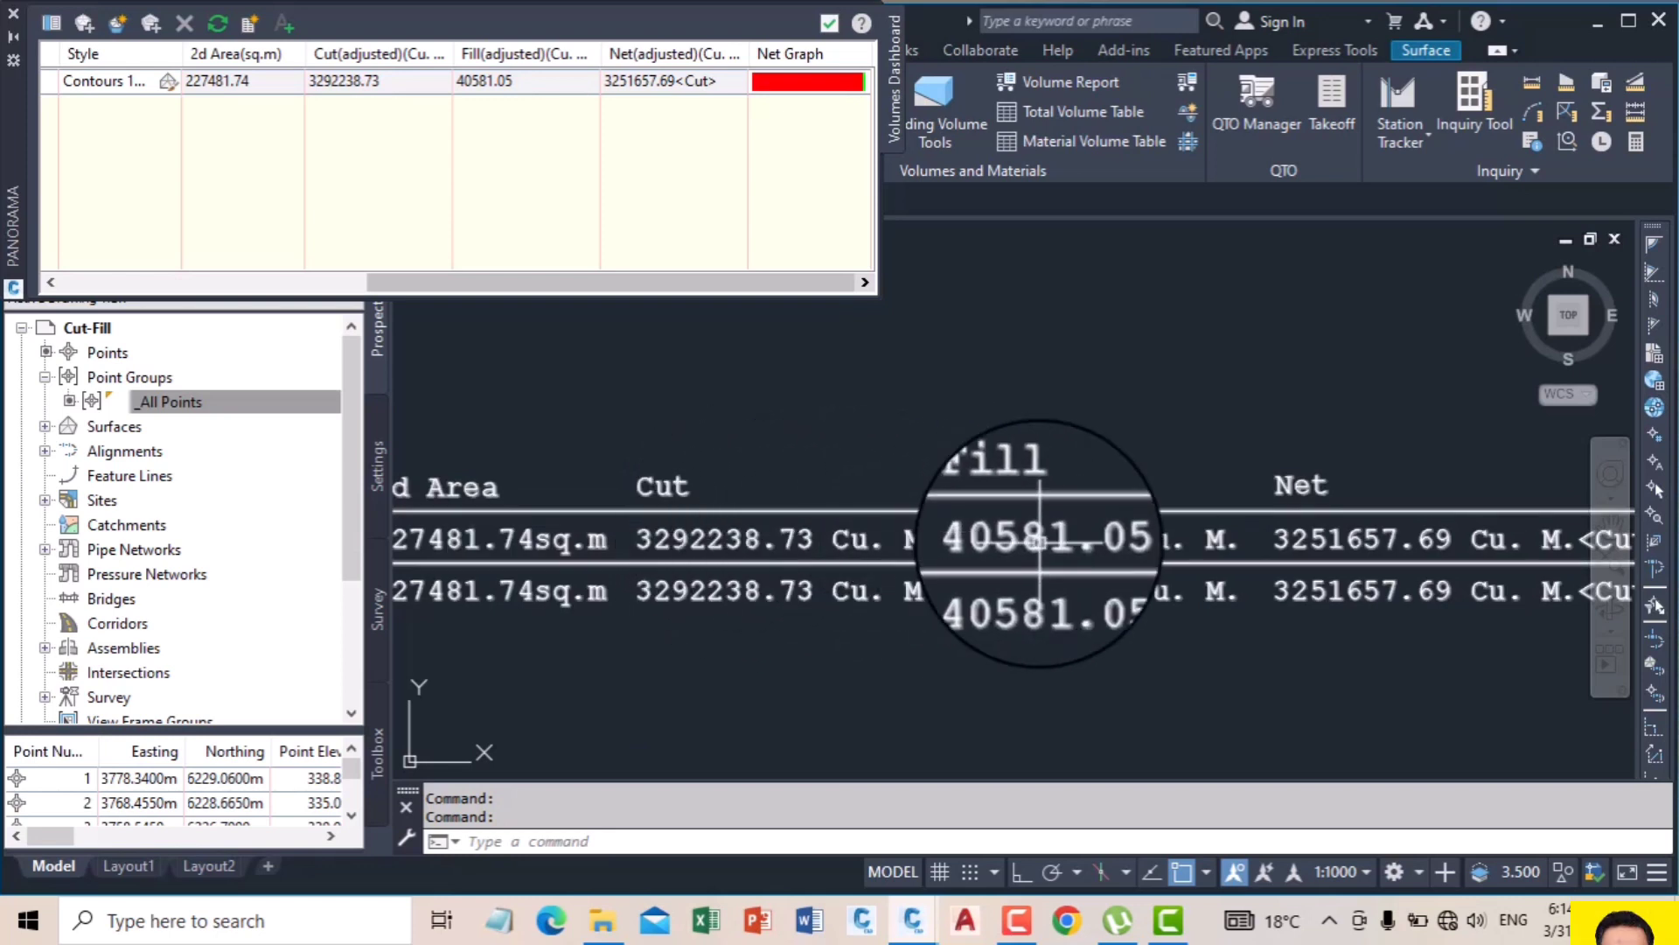
middle_click_drag(1366, 555, 1217, 538)
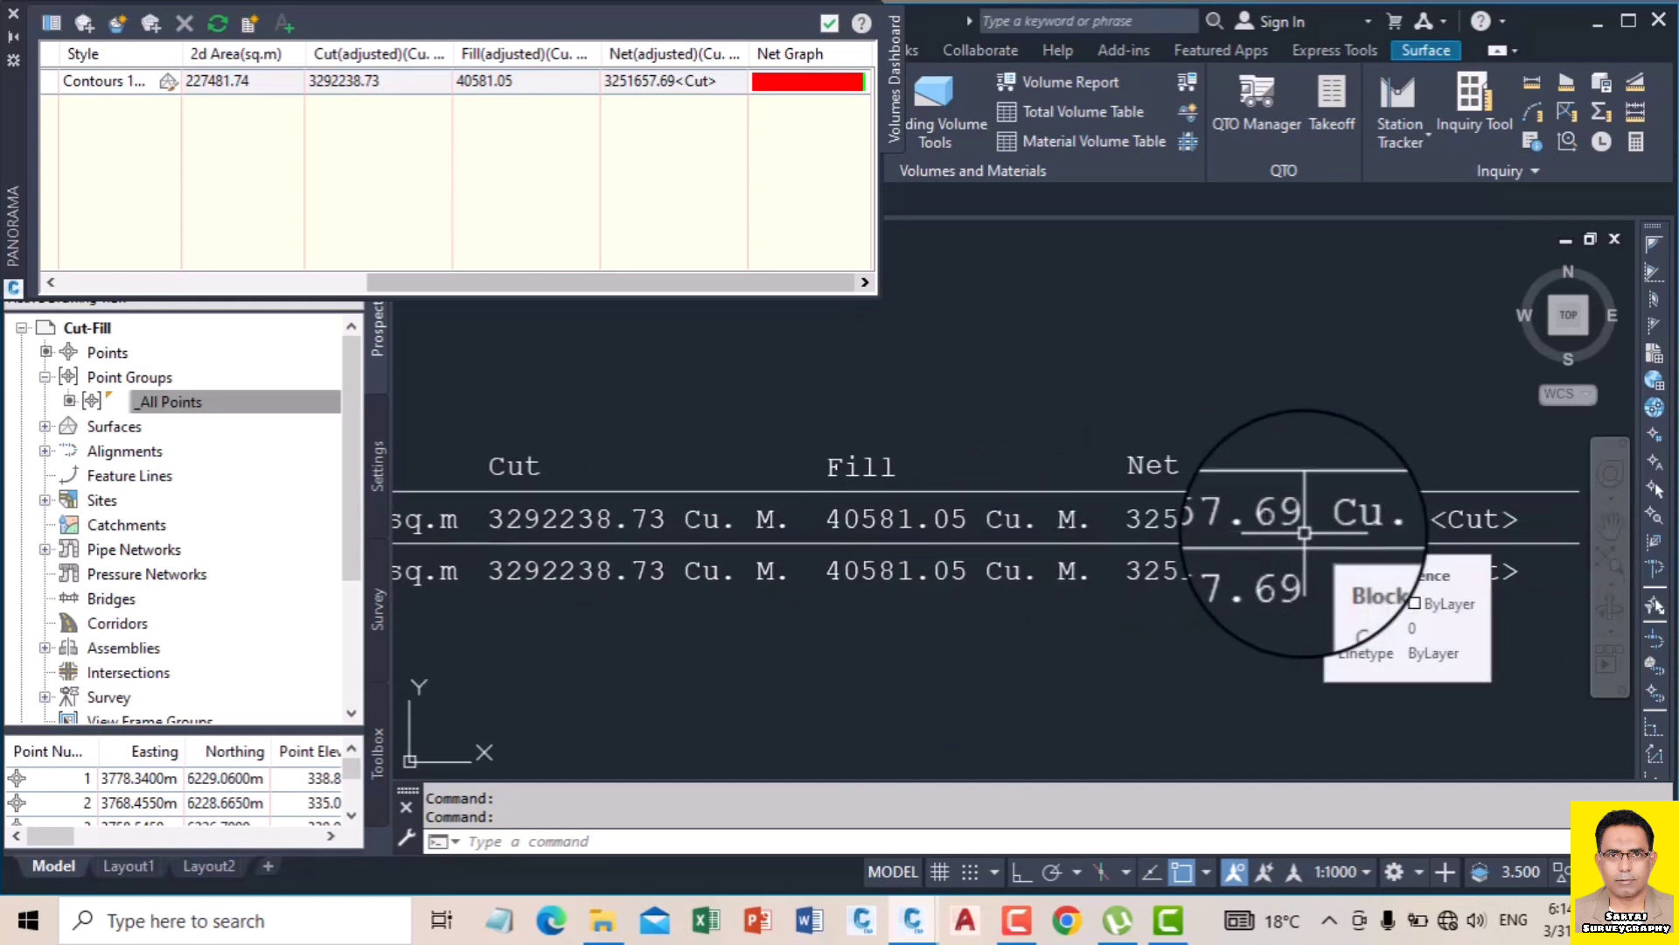
scroll(1322, 505, "down", 3)
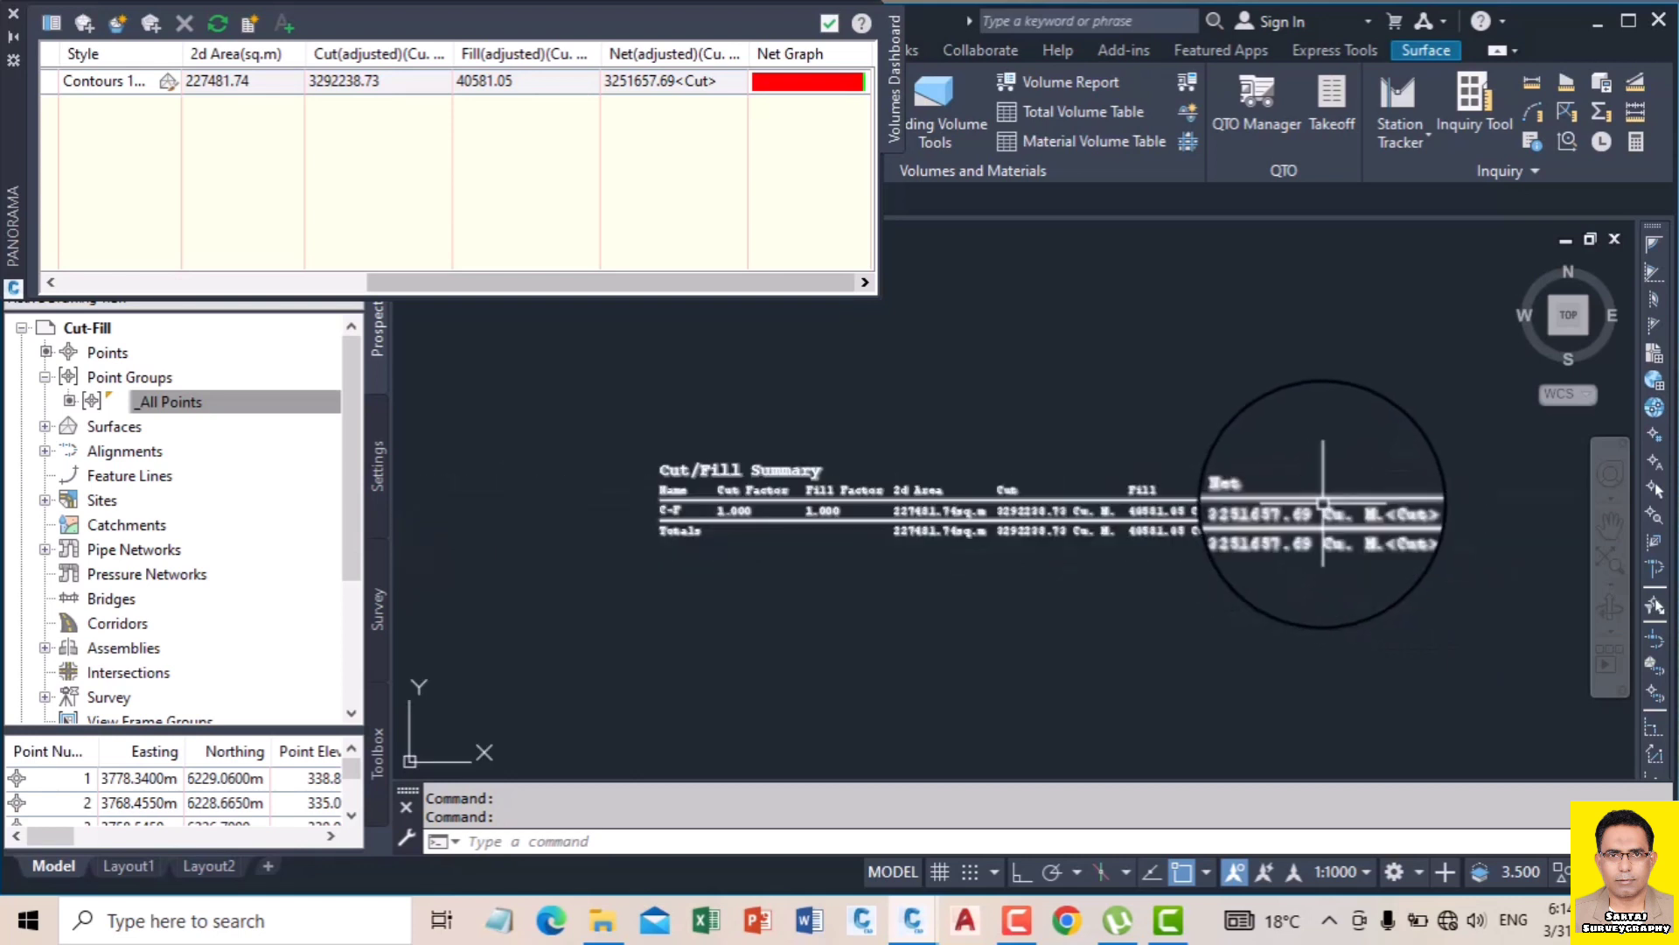
scroll(1216, 516, "down", 5)
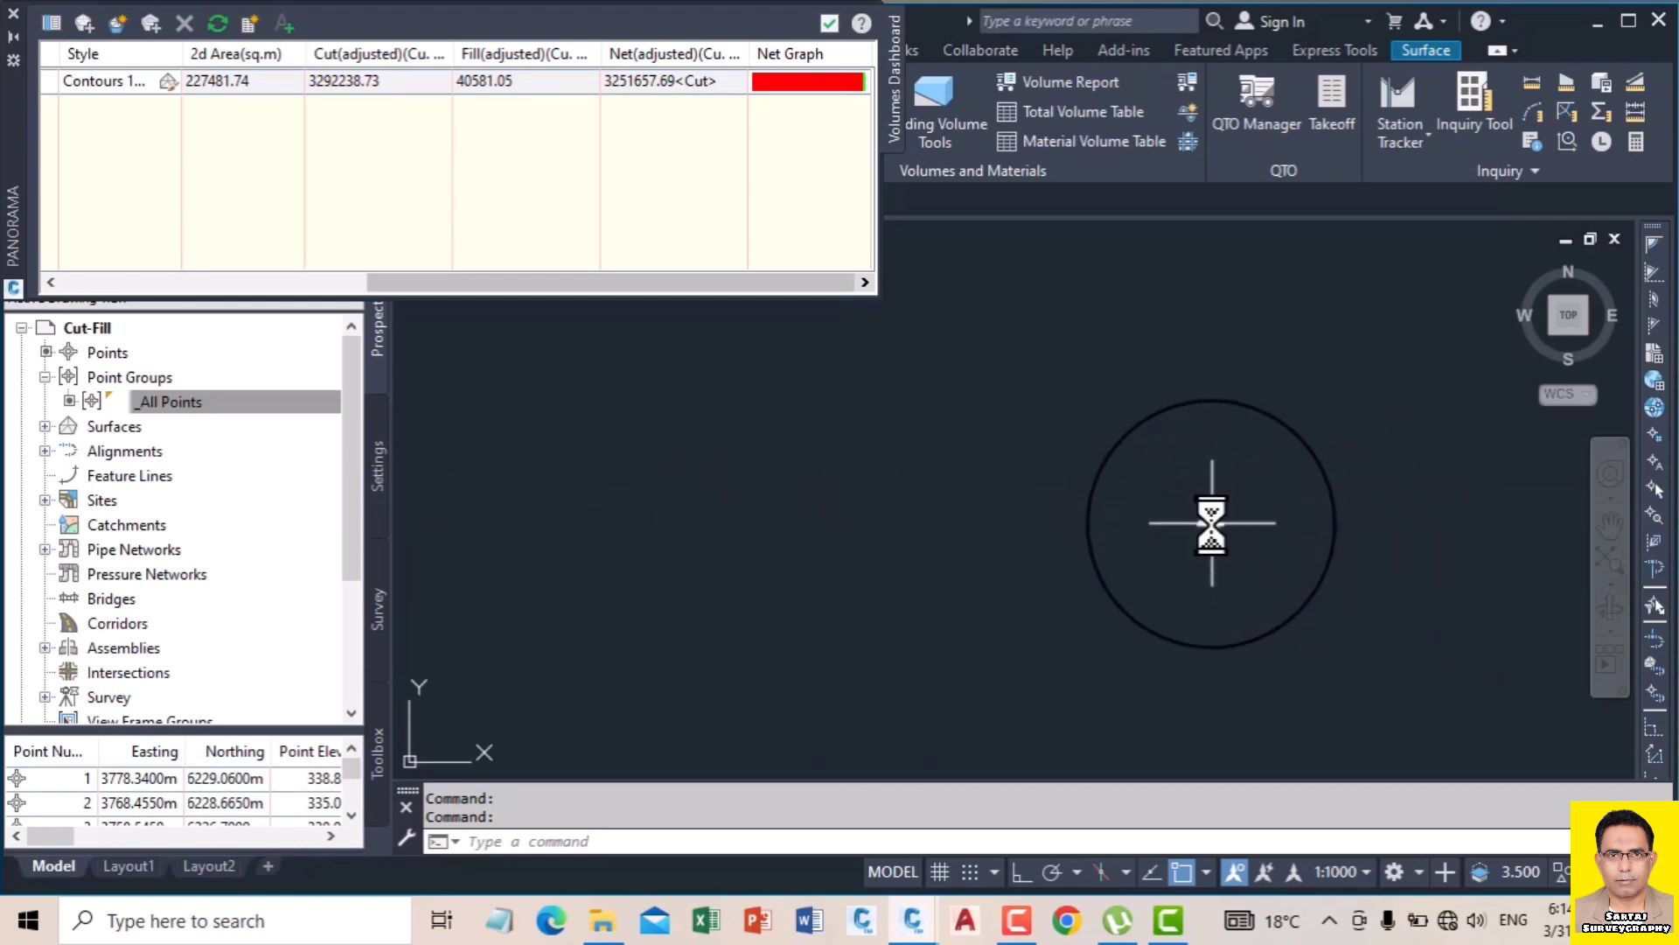
middle_click_drag(888, 562, 997, 562)
scroll(1004, 547, "up", 2)
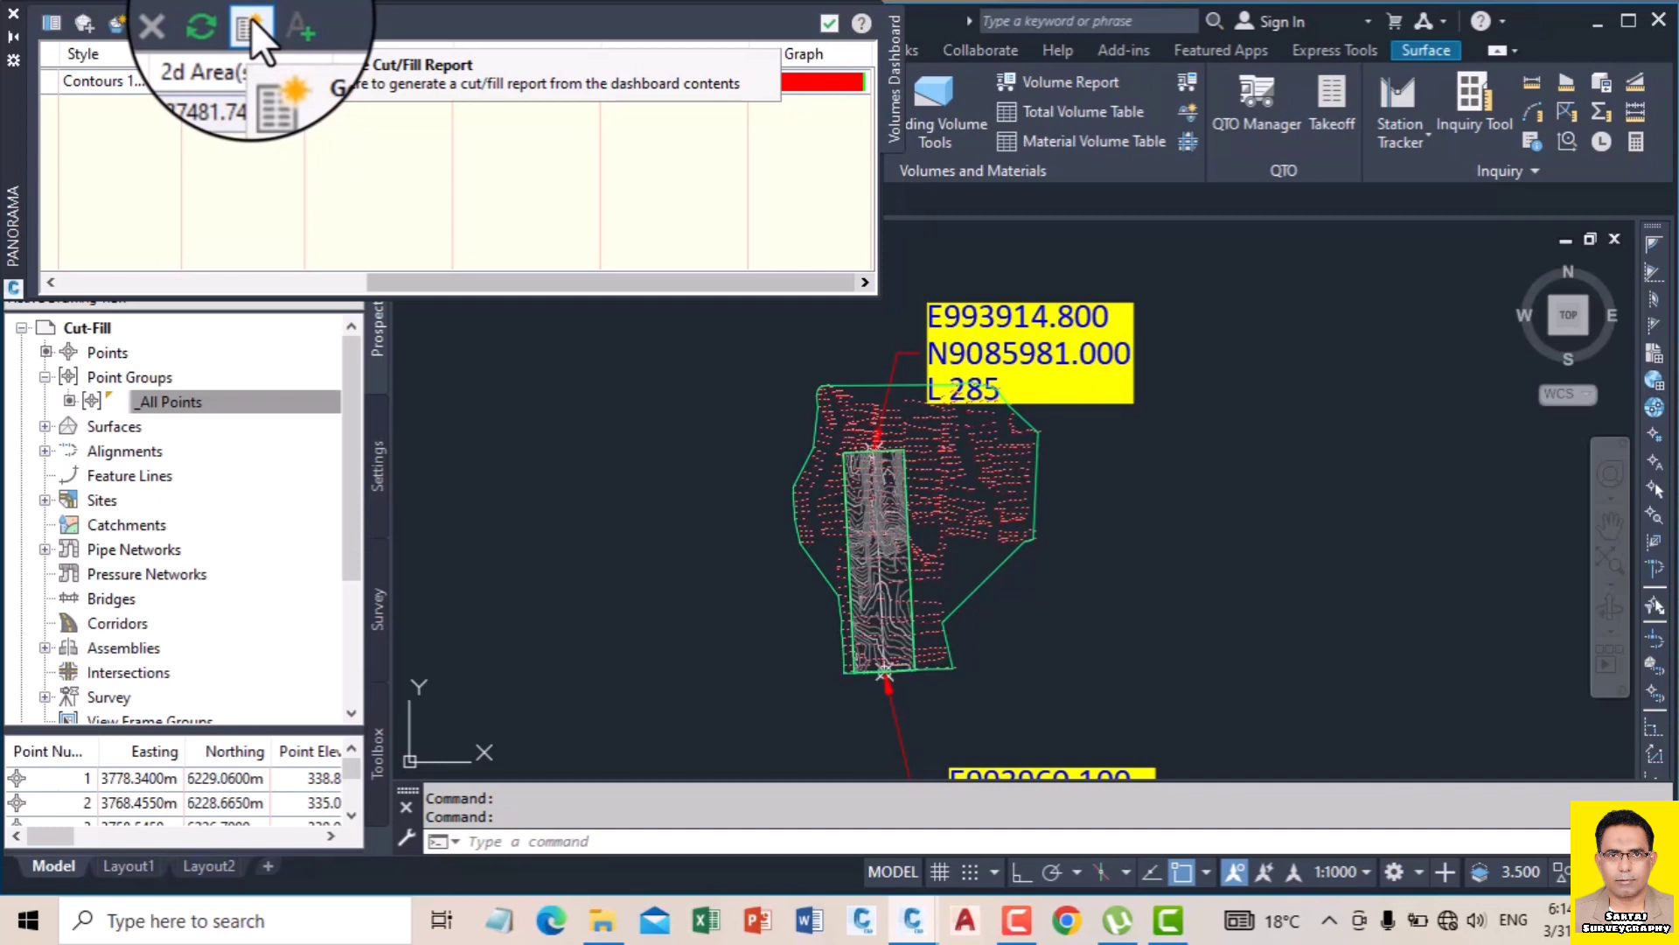
Step: Generate the Cut/Fill report from the Volumes Dashboard contents and dismiss the browser's support notice
left_click(250, 17)
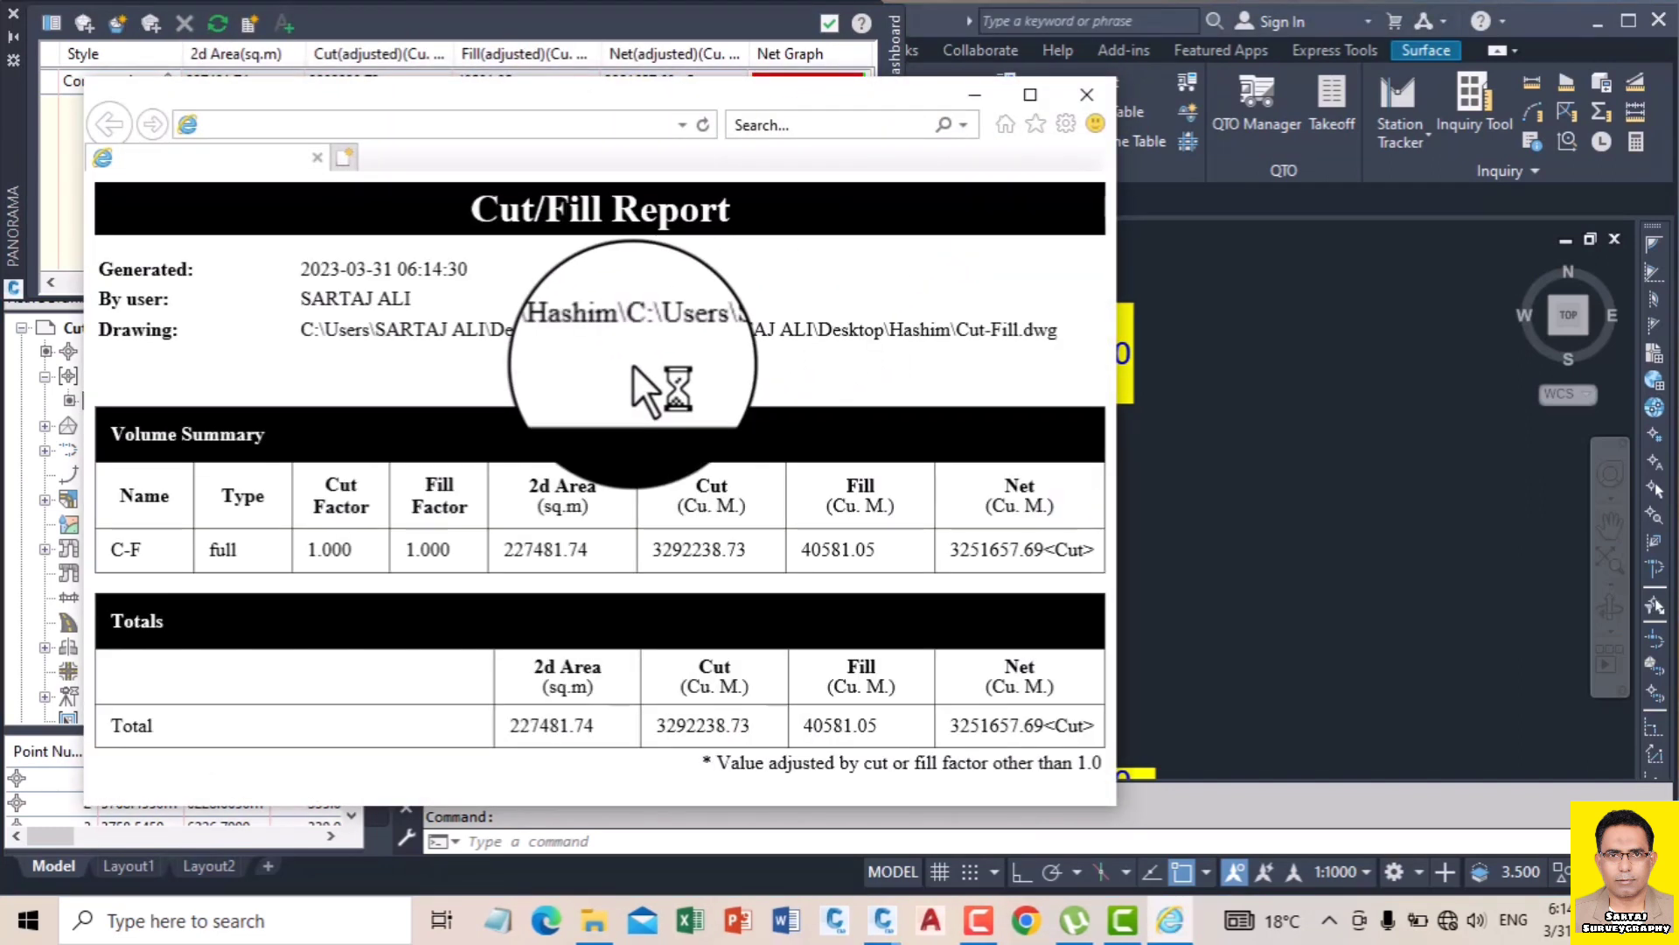
left_click(953, 255)
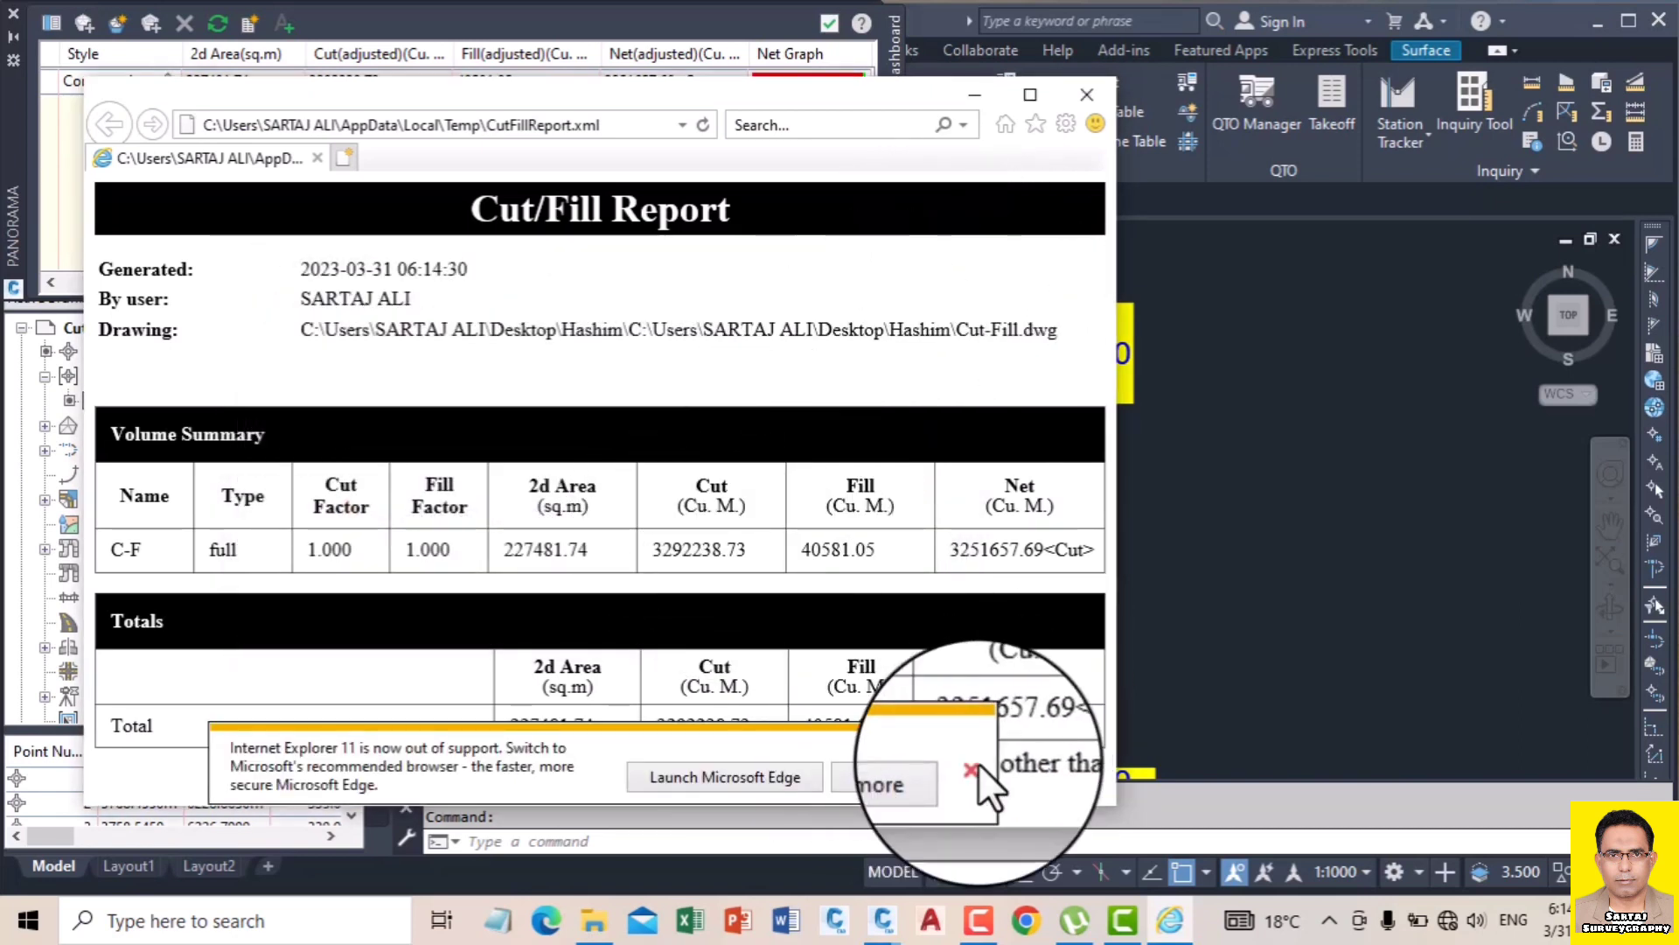
left_click(978, 761)
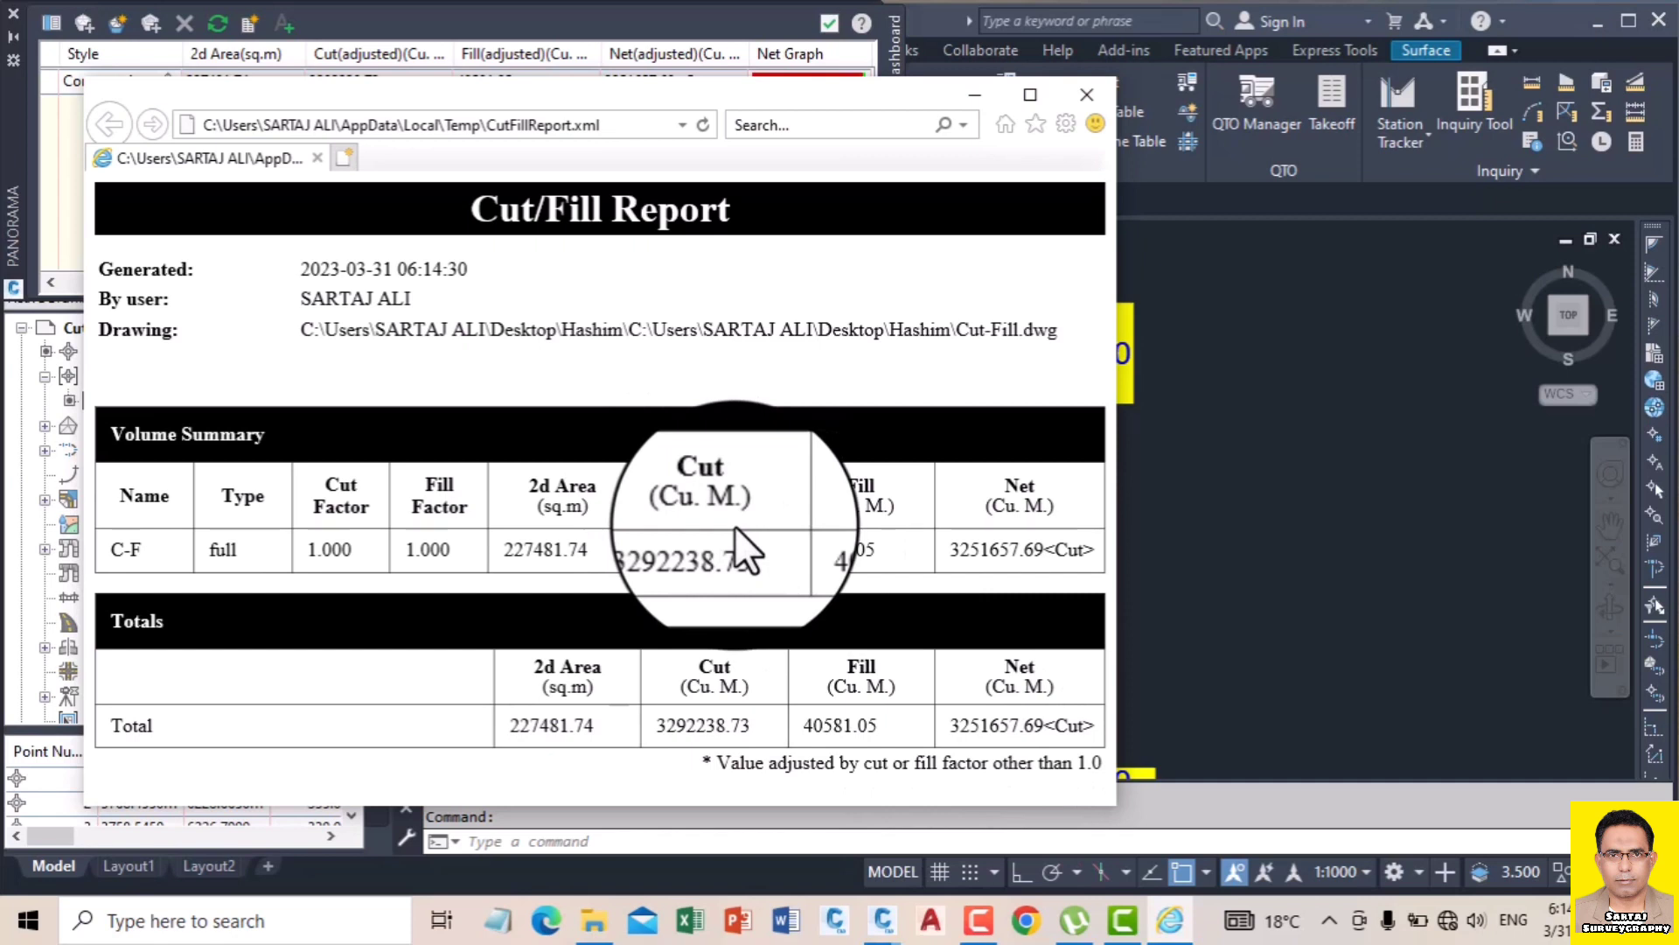
Step: Copy the entire content of the Cut/Fill report and clear the selection
key("ctrl+a")
right_click(679, 526)
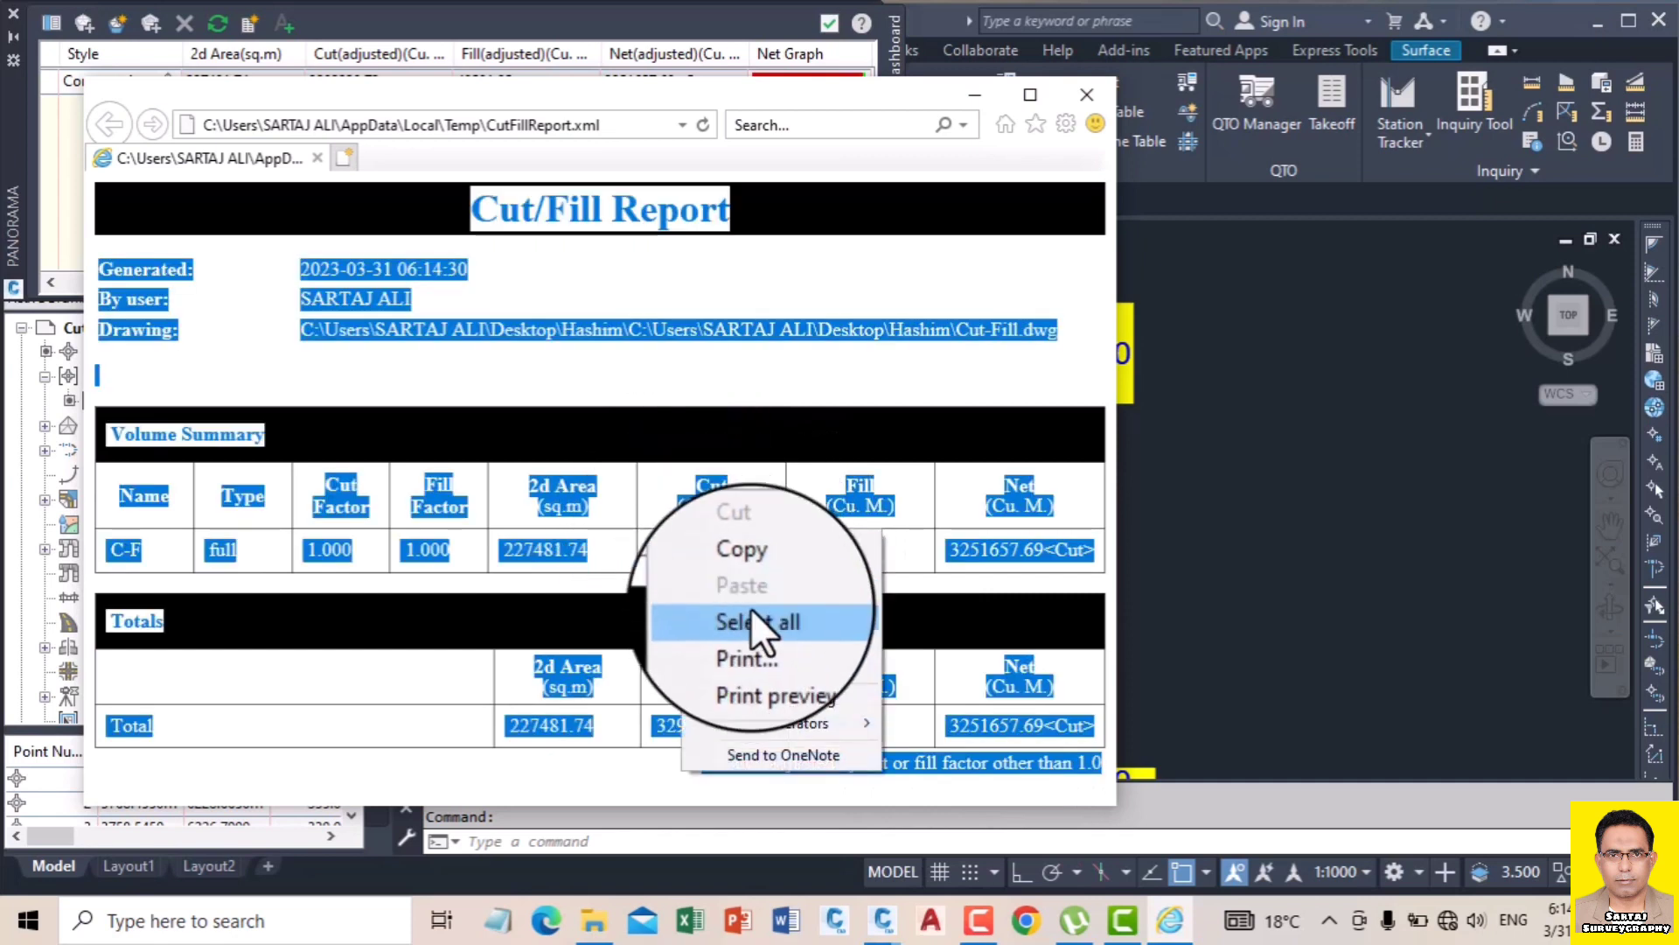
left_click(750, 570)
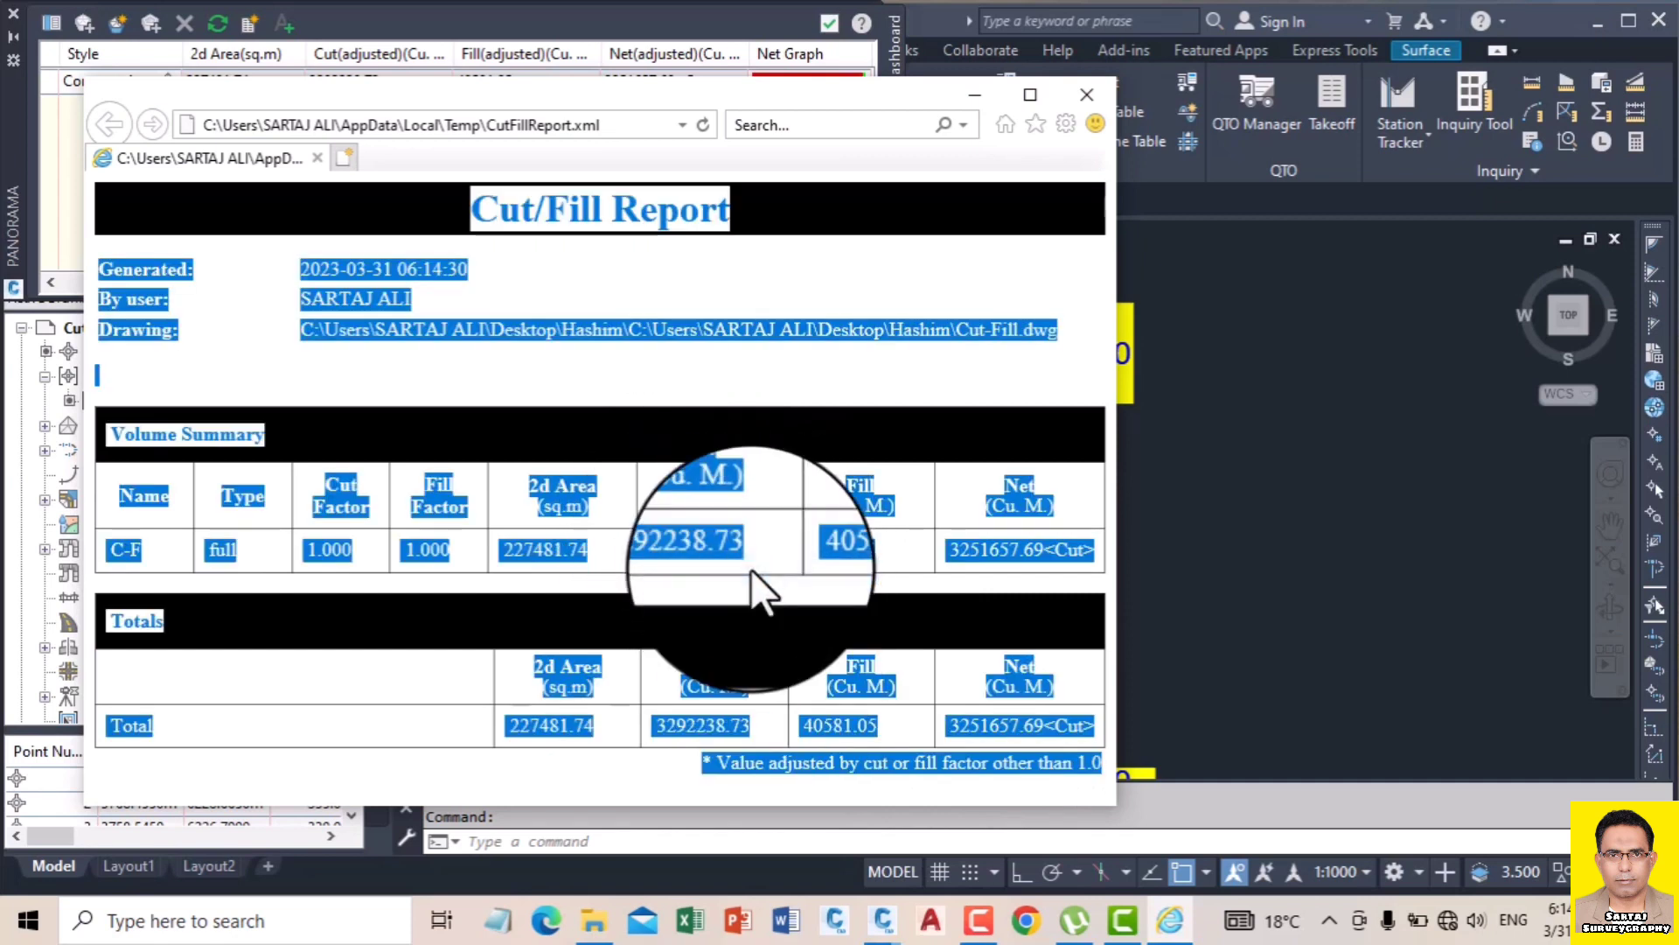
left_click(738, 380)
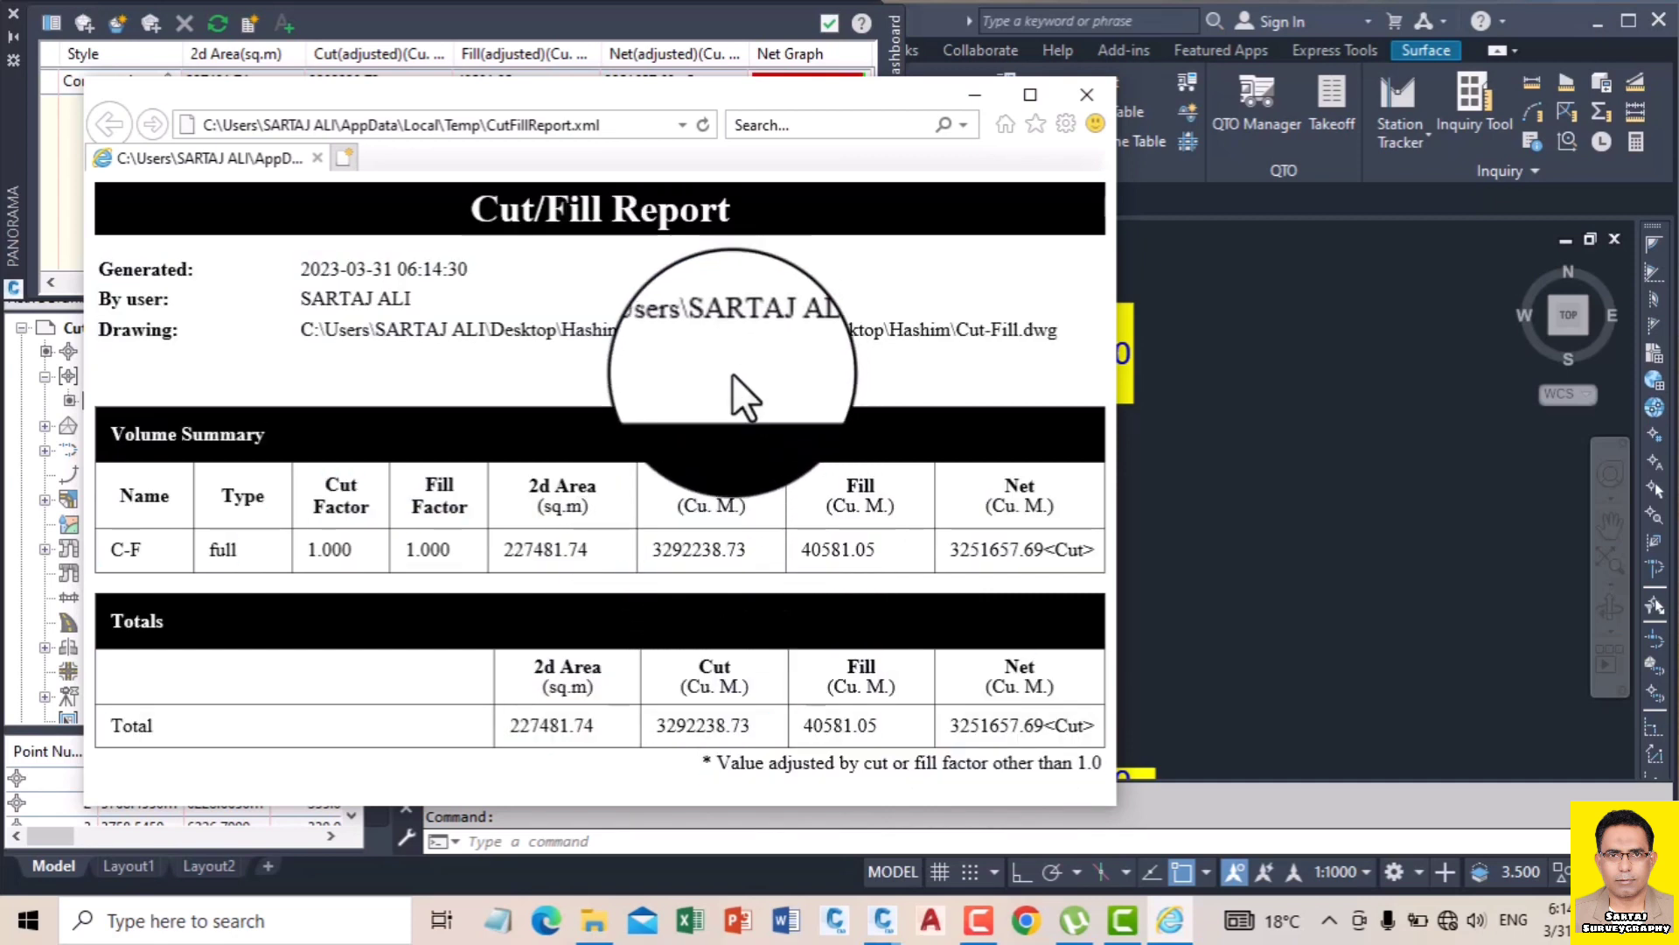
Step: Maximize the Cut/Fill report to review it, and close both the report and the Volumes Dashboard
left_click(1031, 96)
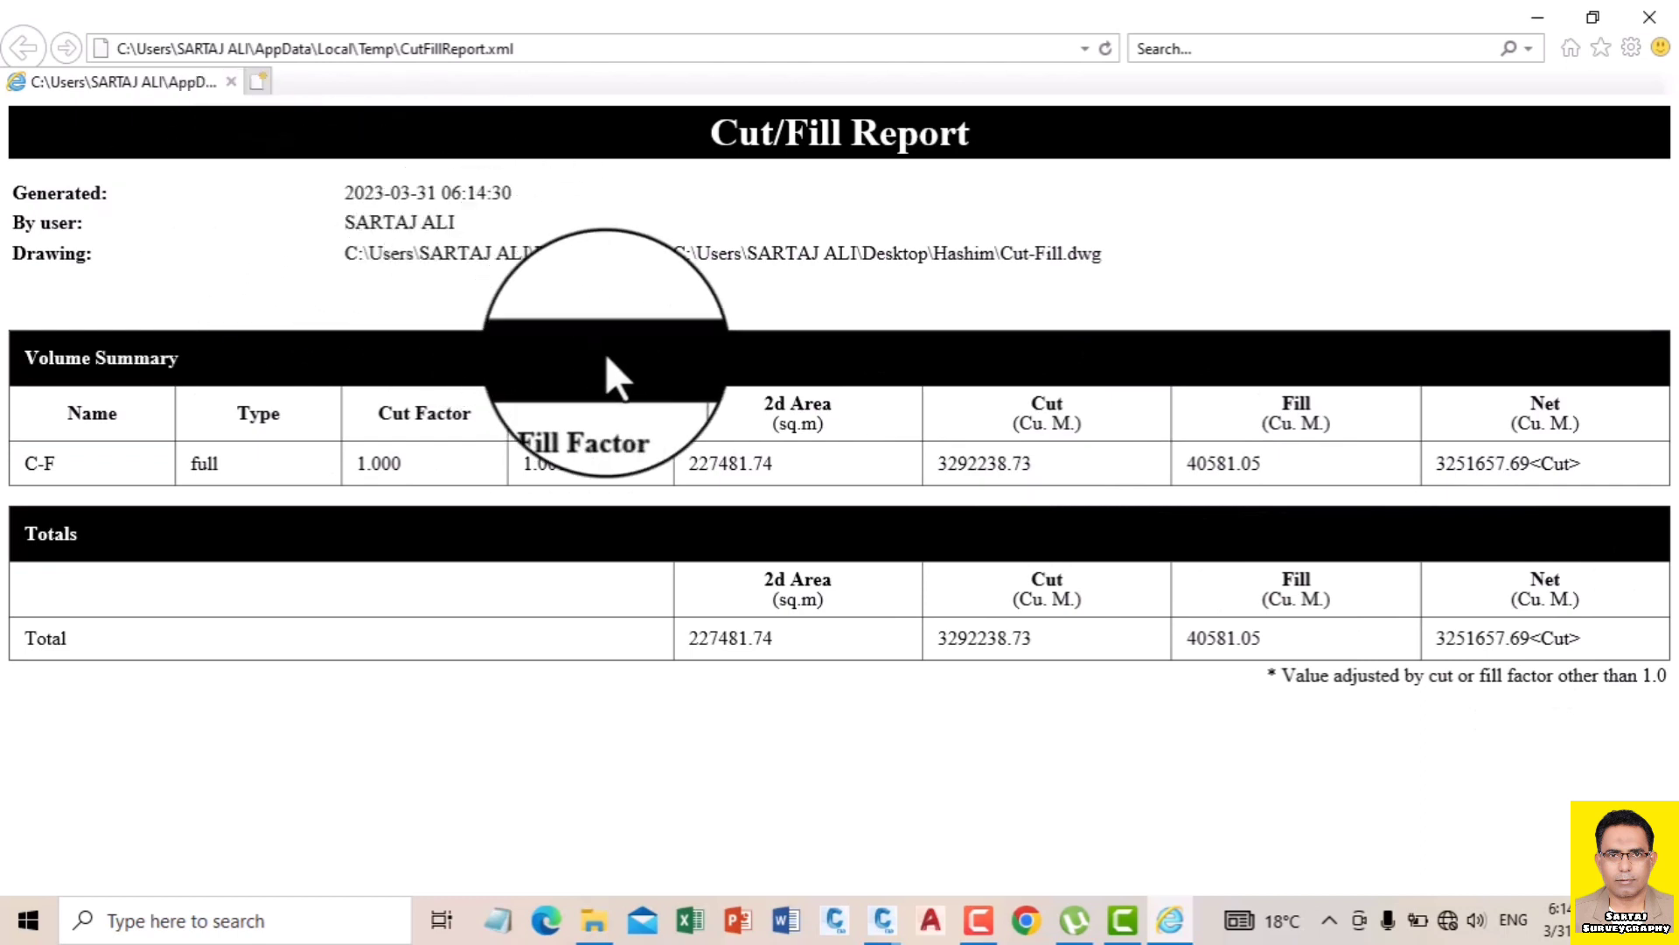
left_click(1649, 19)
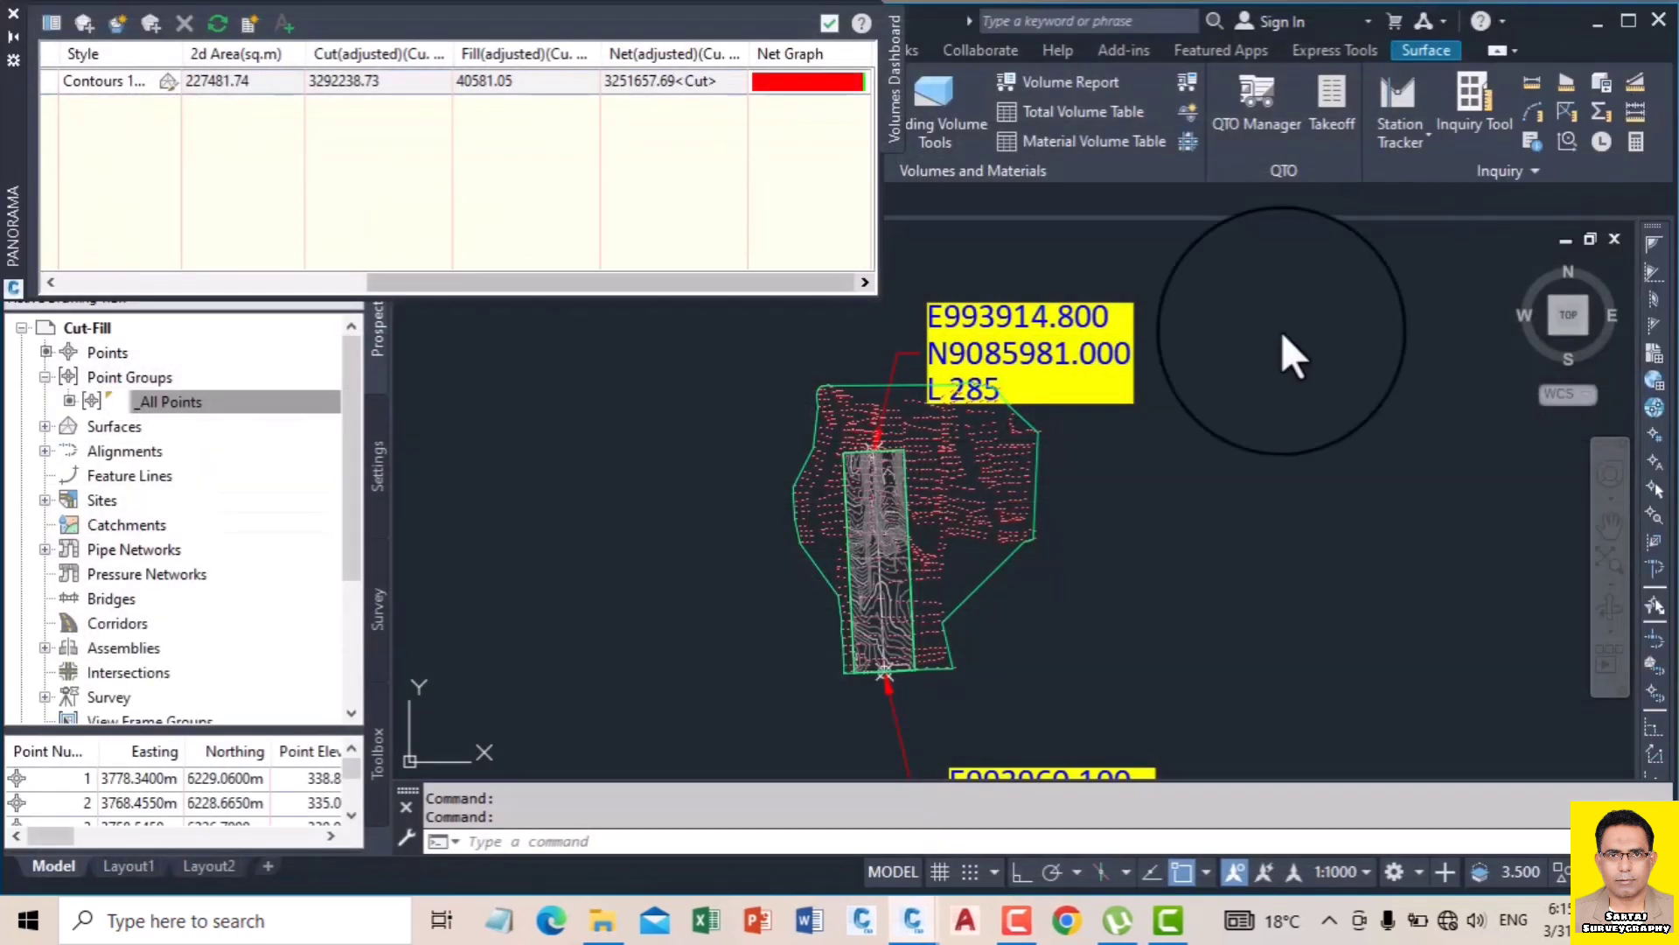
left_click(829, 19)
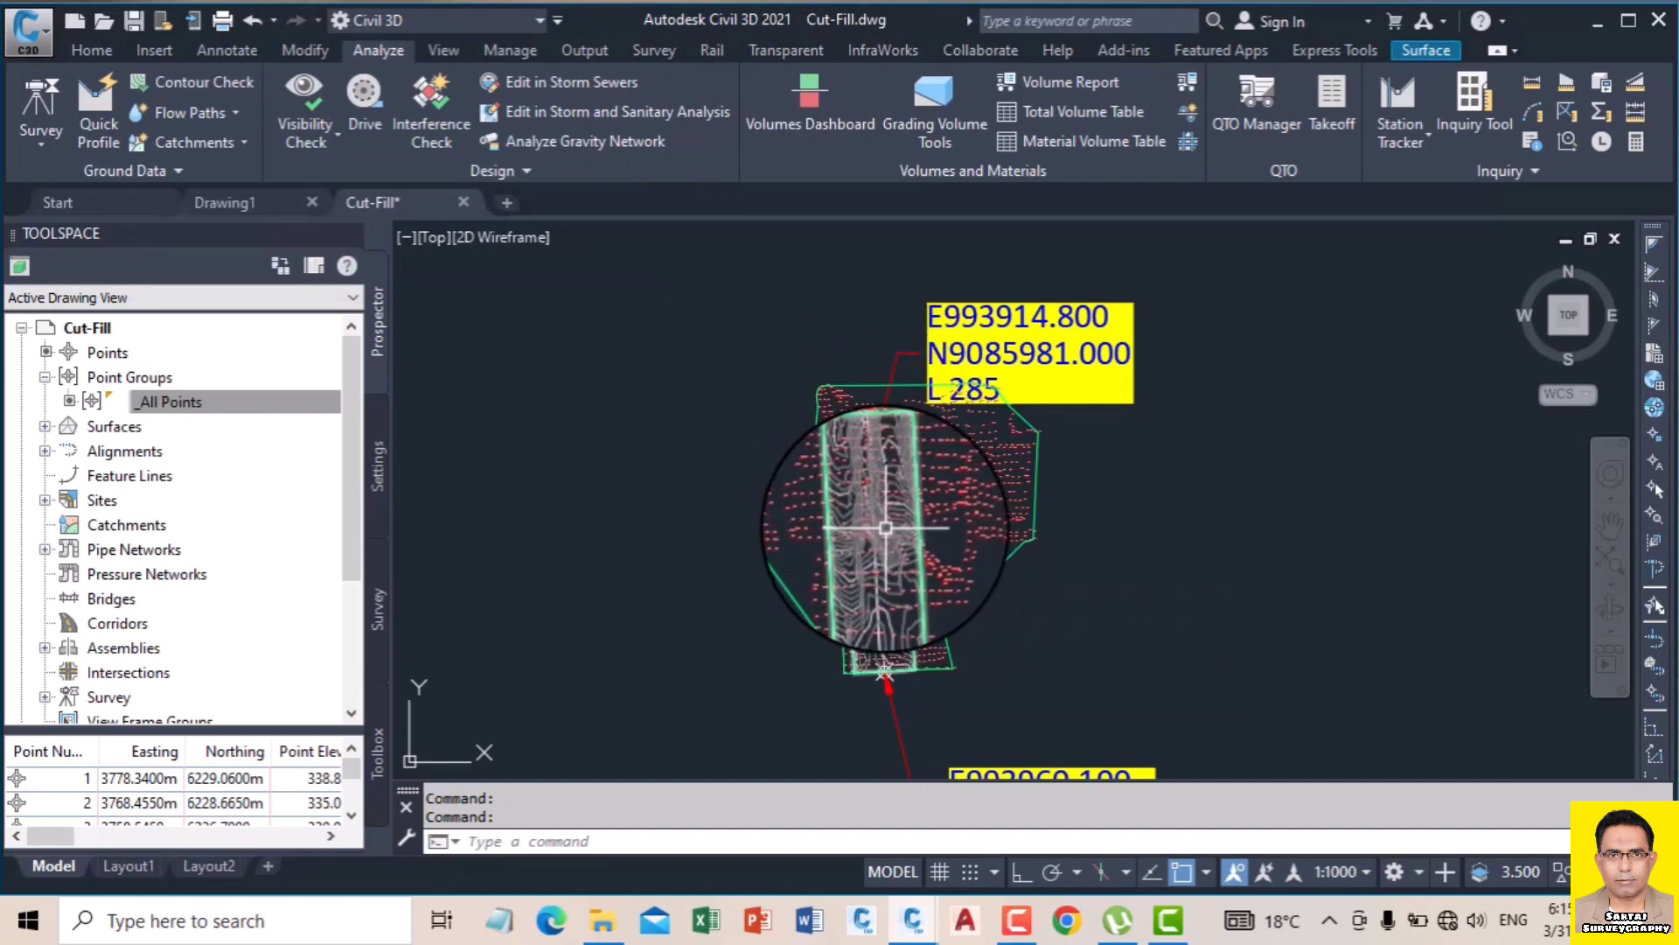
Step: Open the C-F volume surface's properties and set its surface style to Elevation Banding 1m Interval (2D)
left_click(892, 538)
right_click(1076, 511)
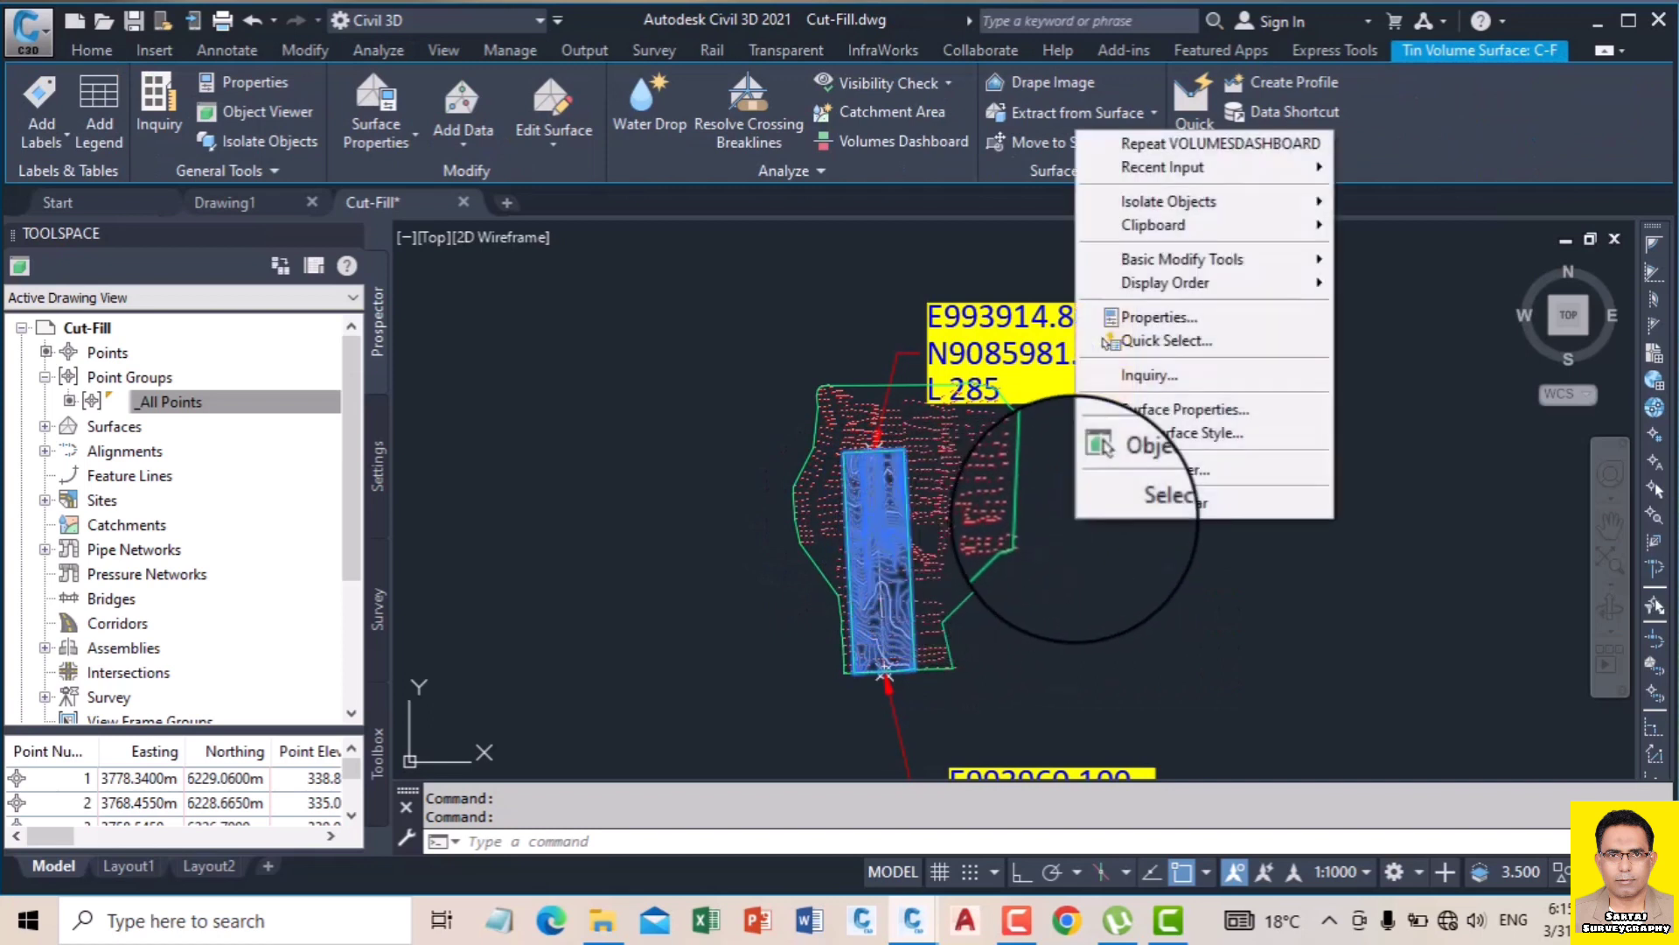
left_click(1172, 409)
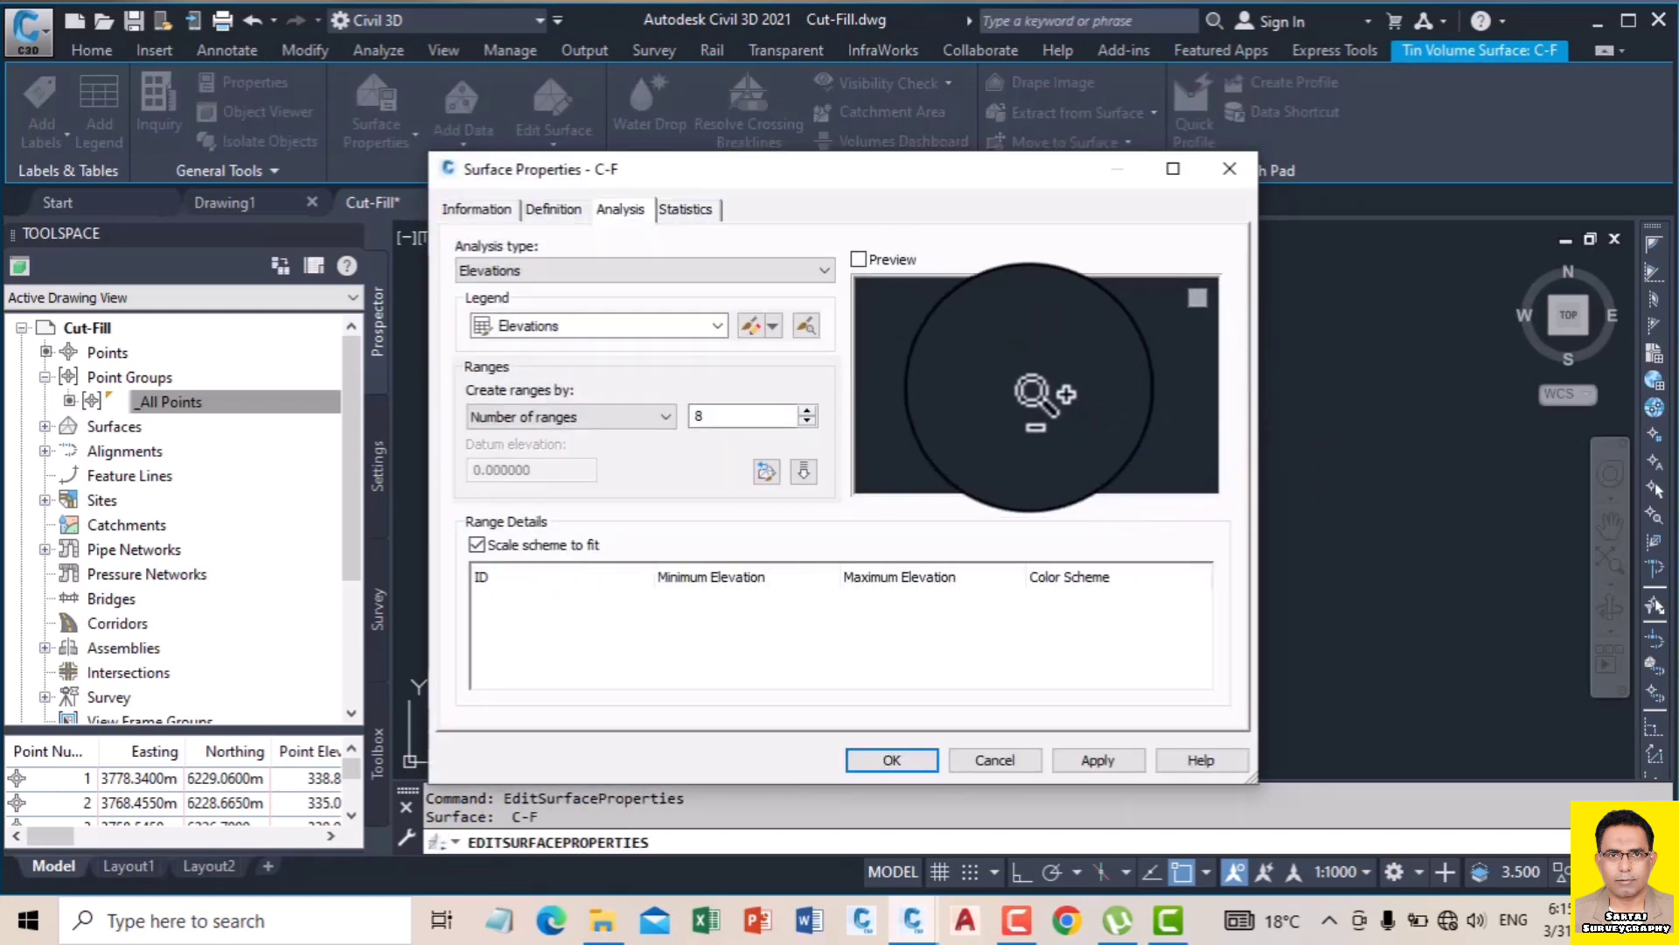
left_click(581, 266)
left_click(581, 266)
left_click(457, 208)
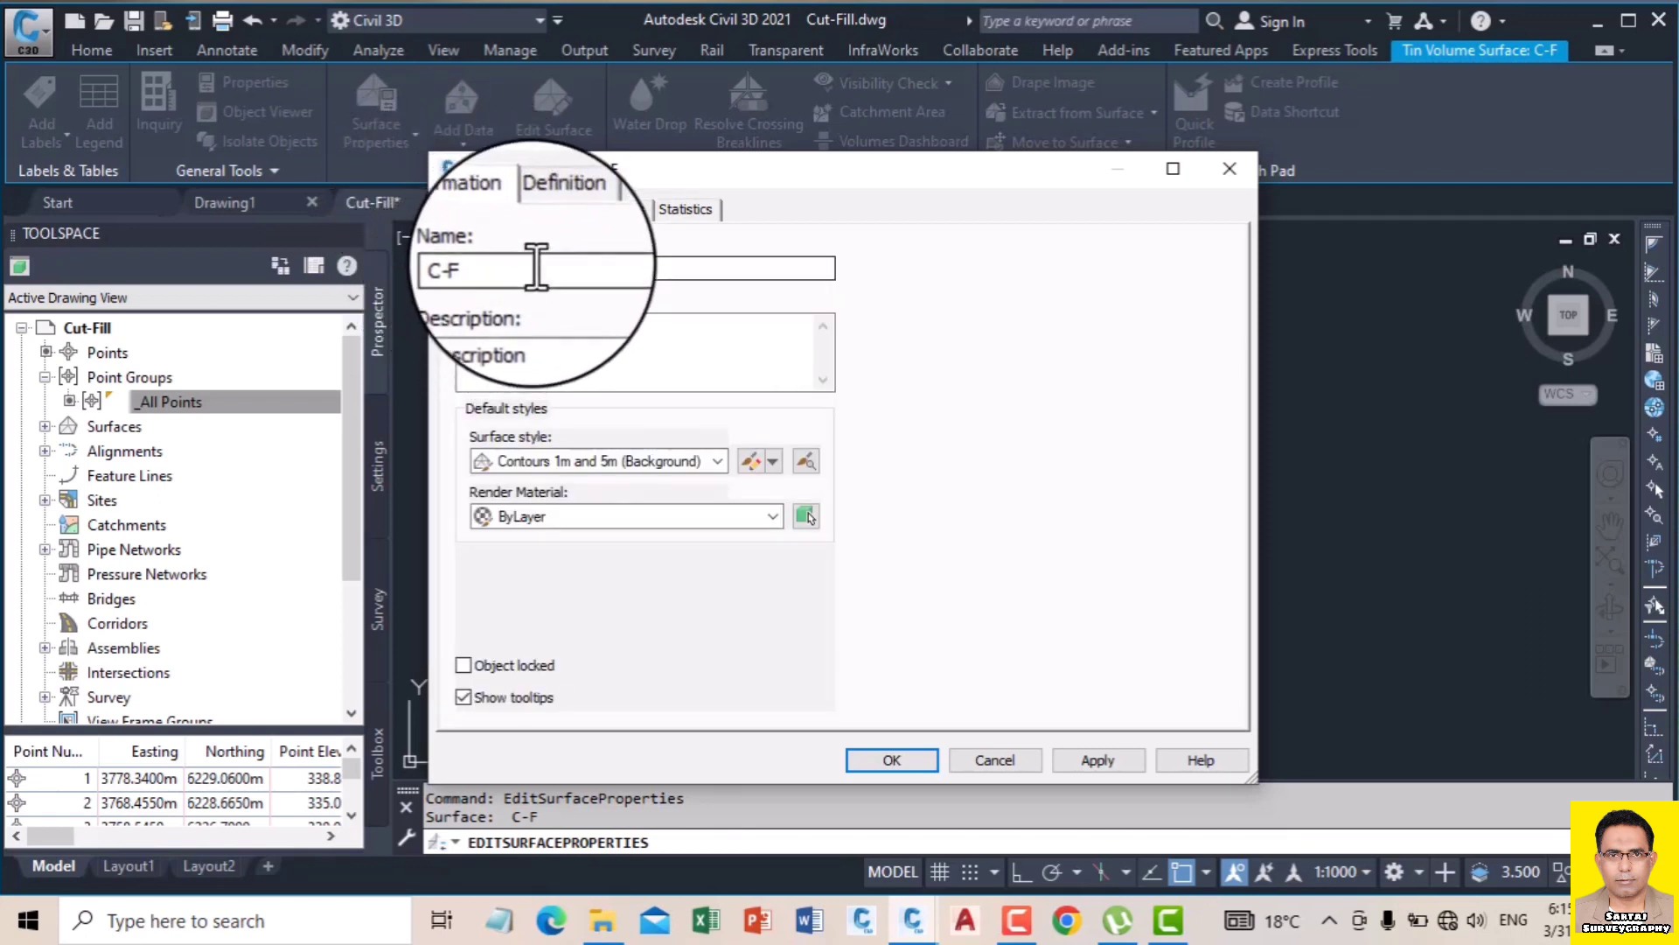
left_click(630, 267)
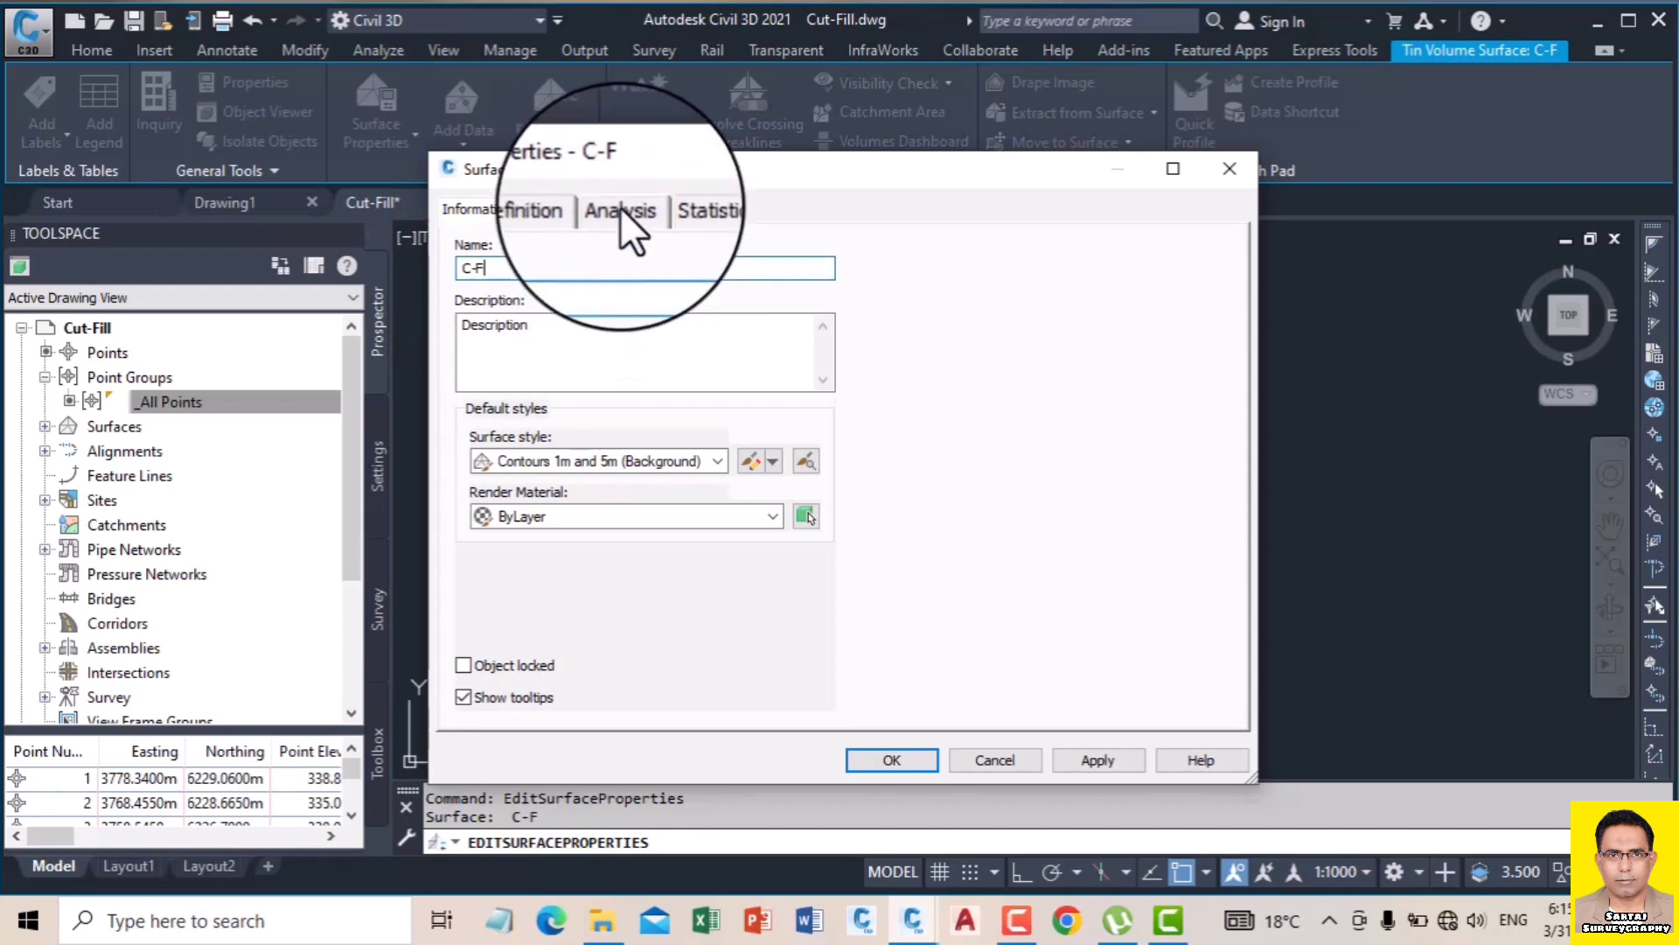
left_click_drag(498, 266, 443, 265)
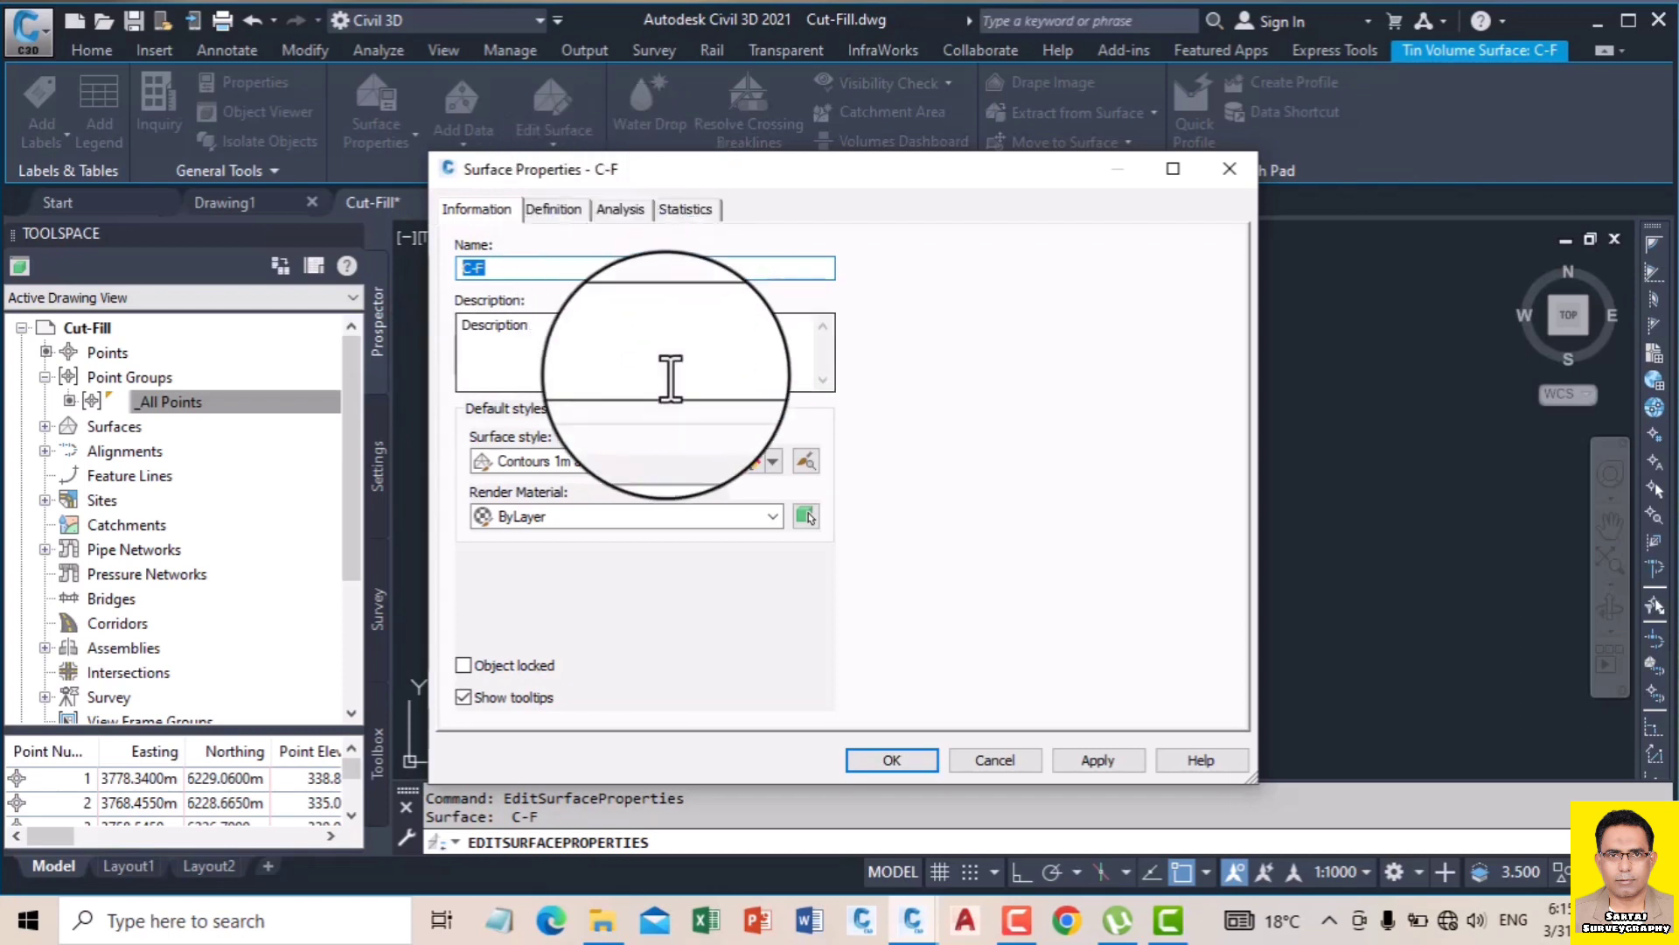
left_click(717, 464)
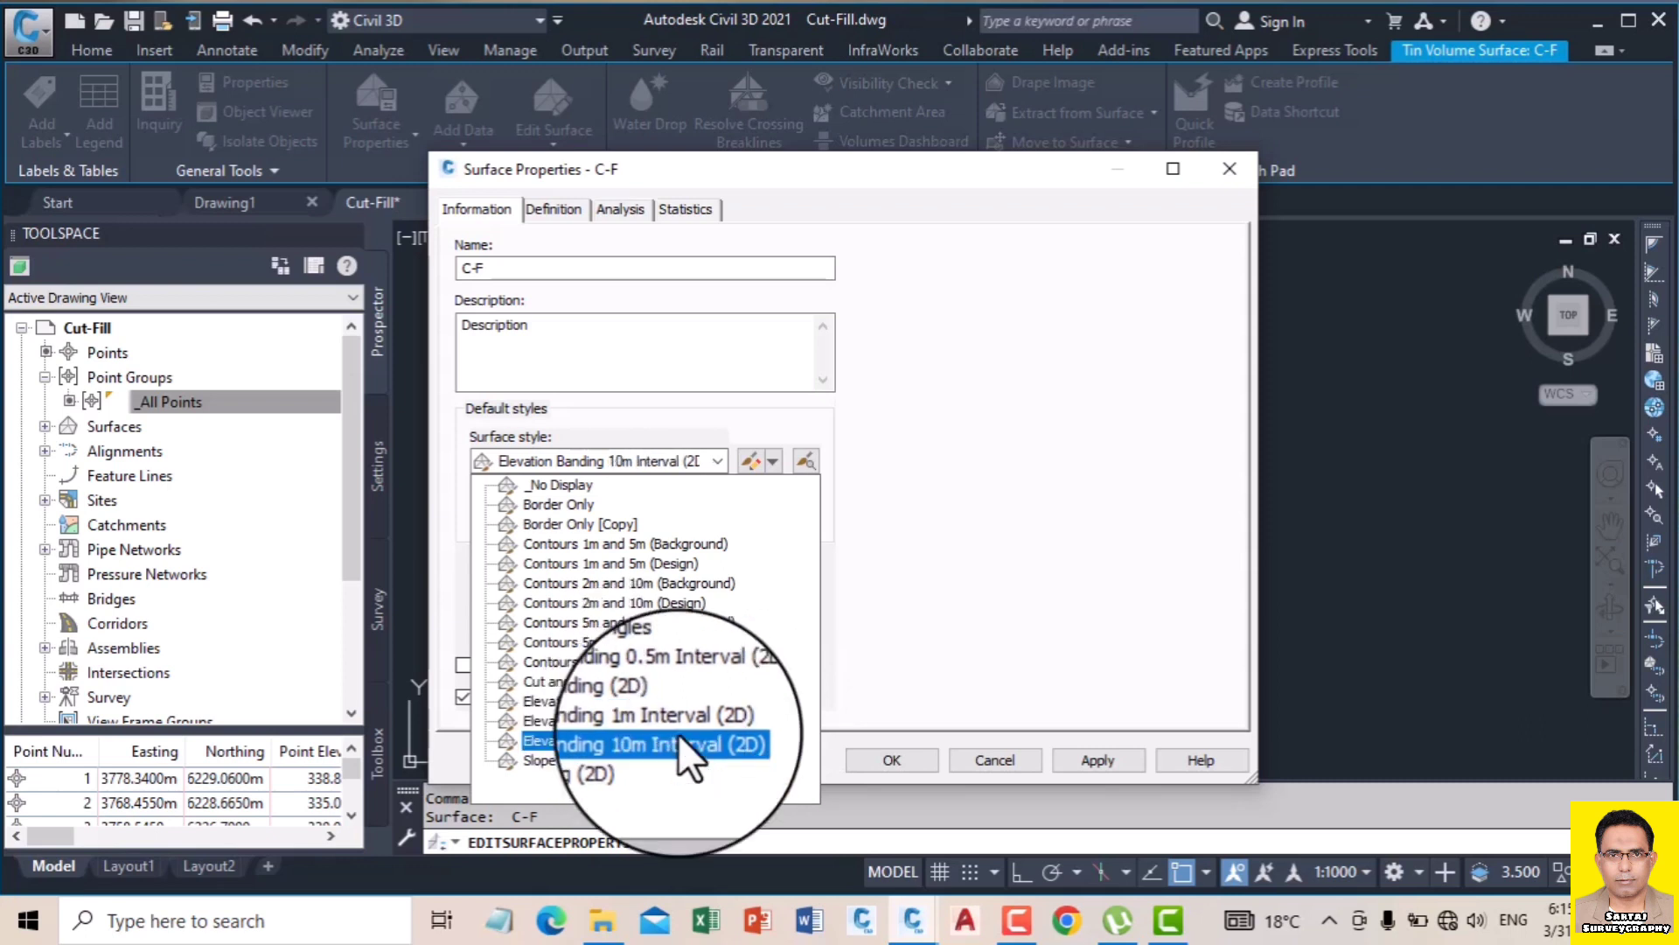
left_click(709, 721)
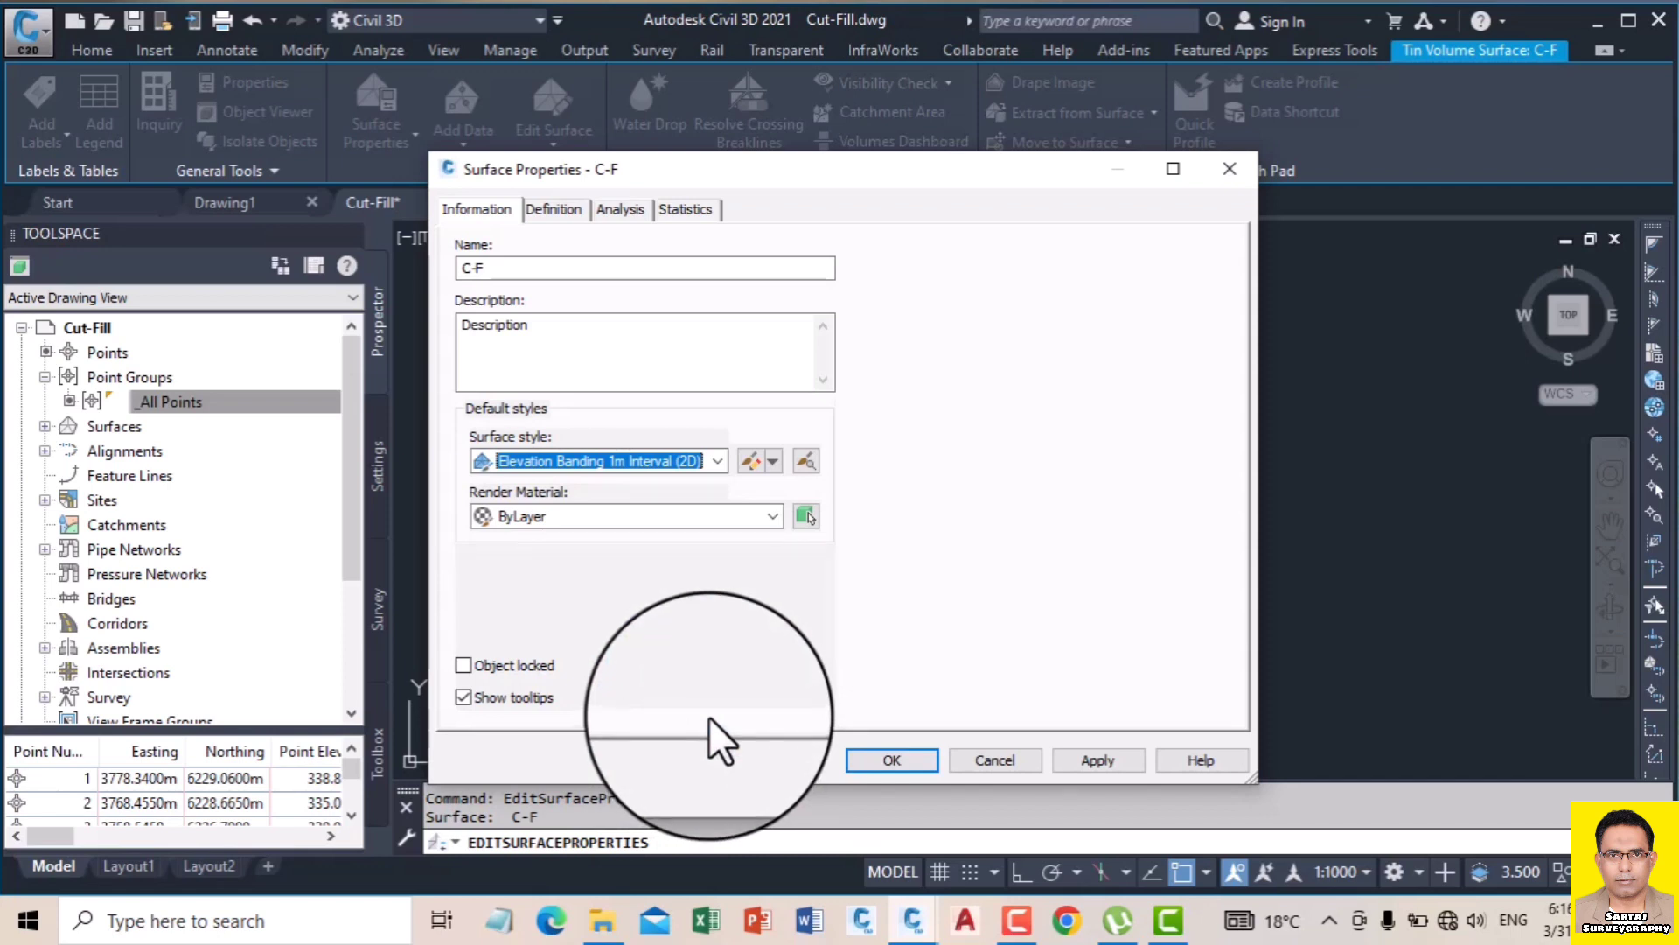
Step: Run an Elevations analysis on the C-F surface with the number of ranges set to 5
left_click(617, 210)
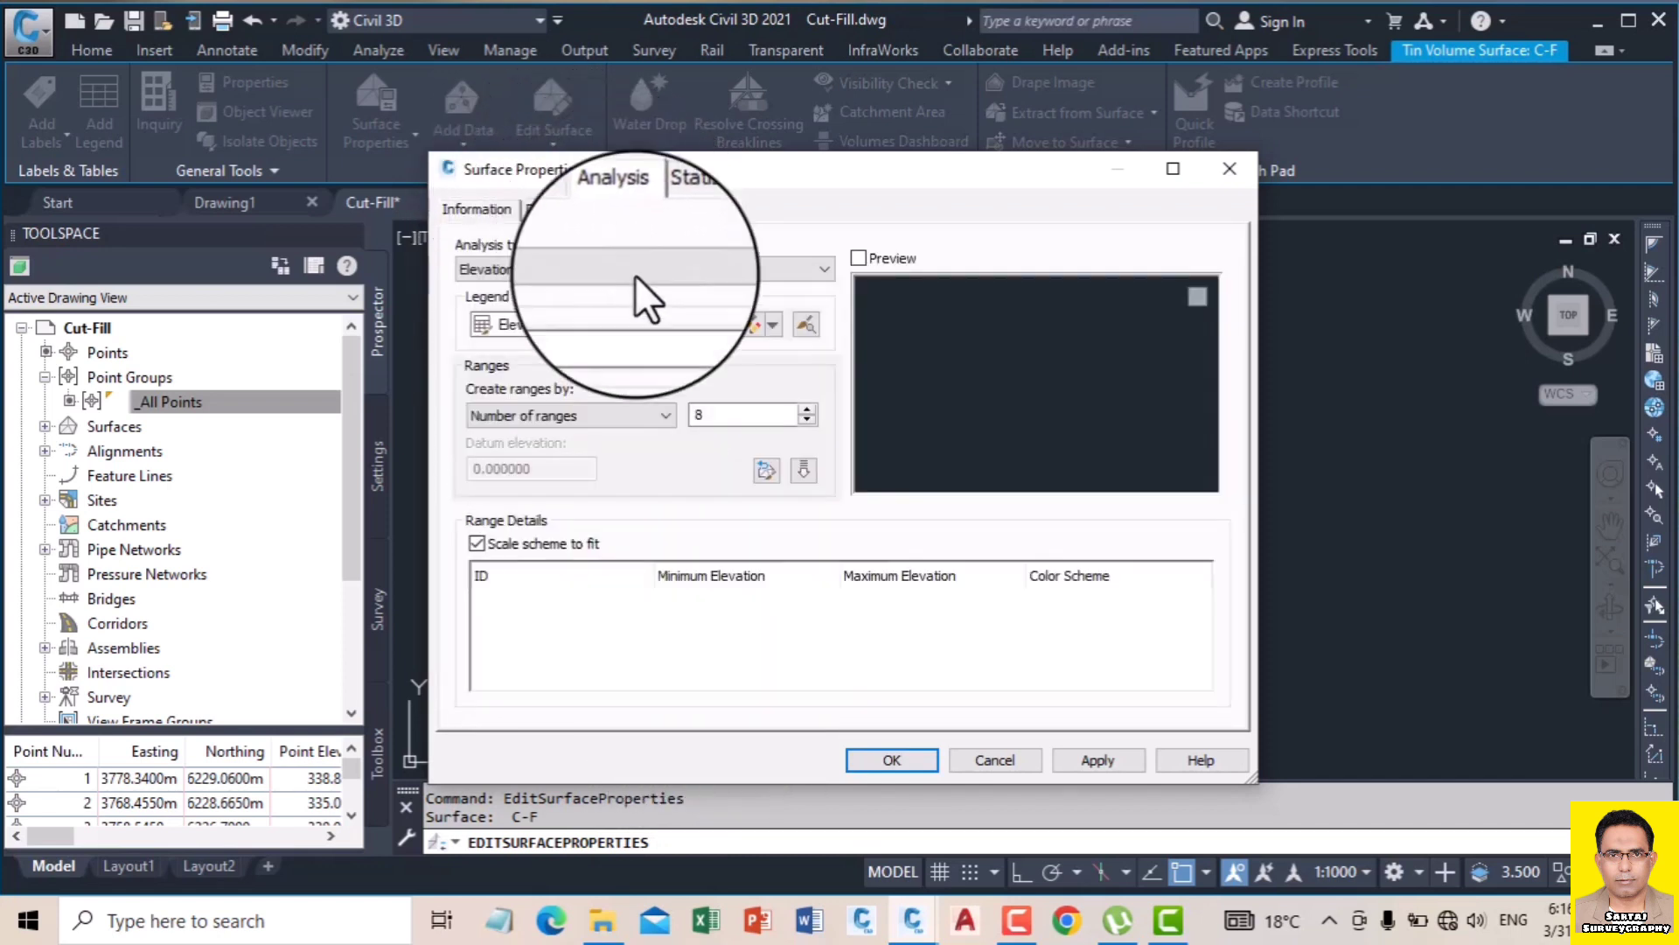
double_click(692, 413)
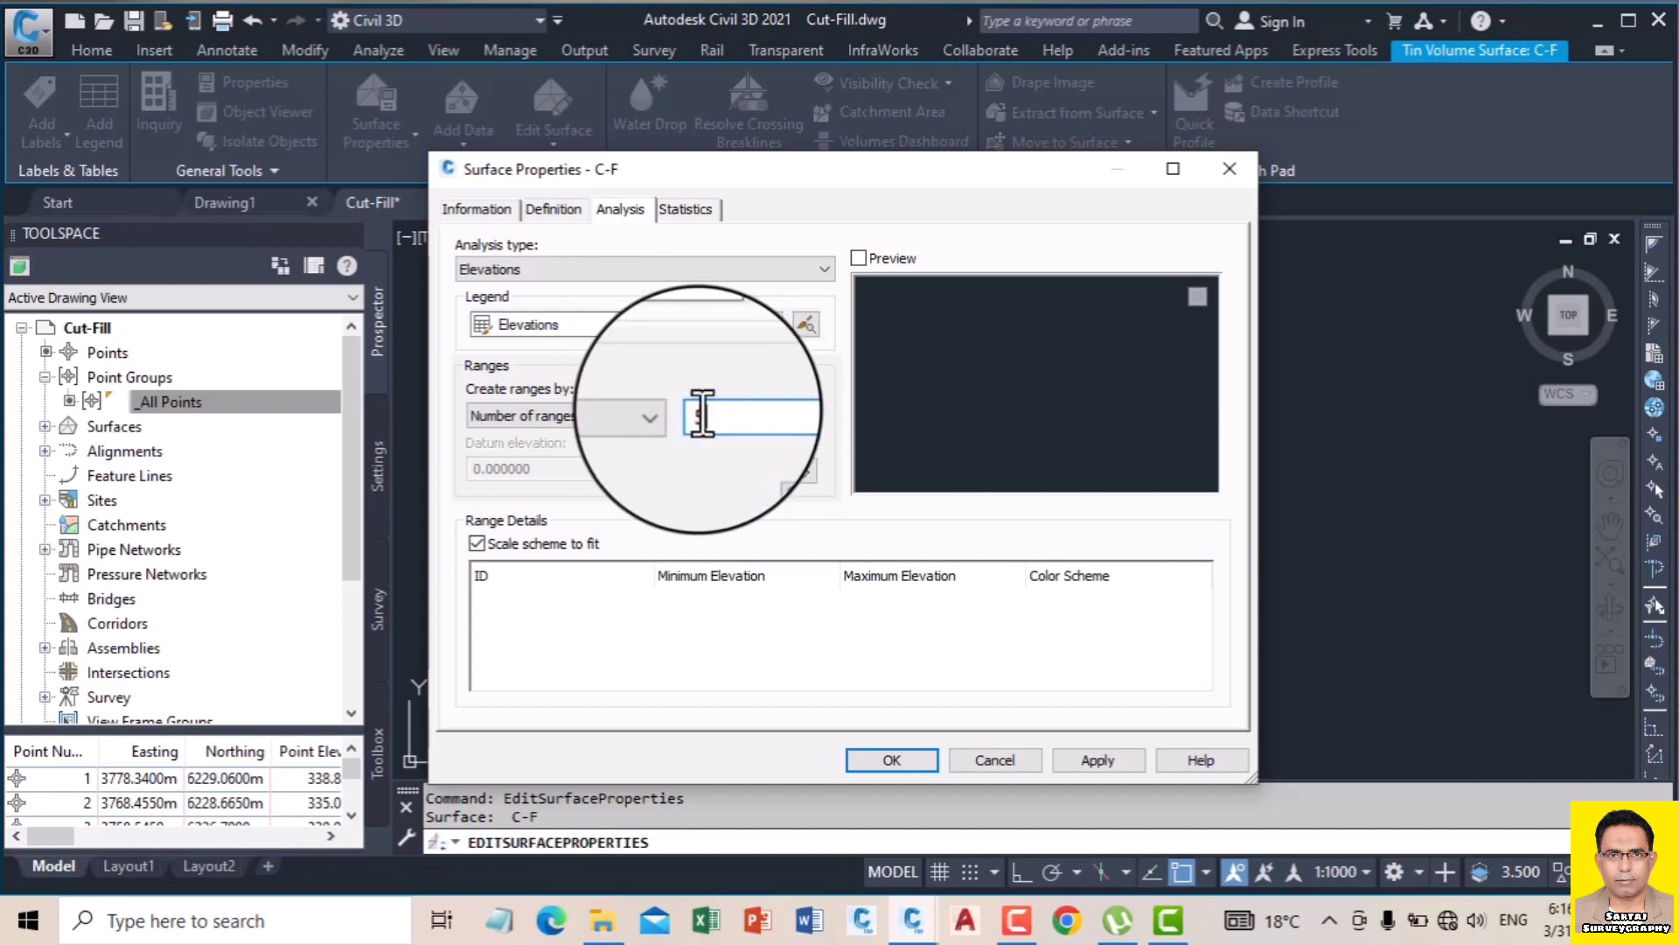
left_click(803, 471)
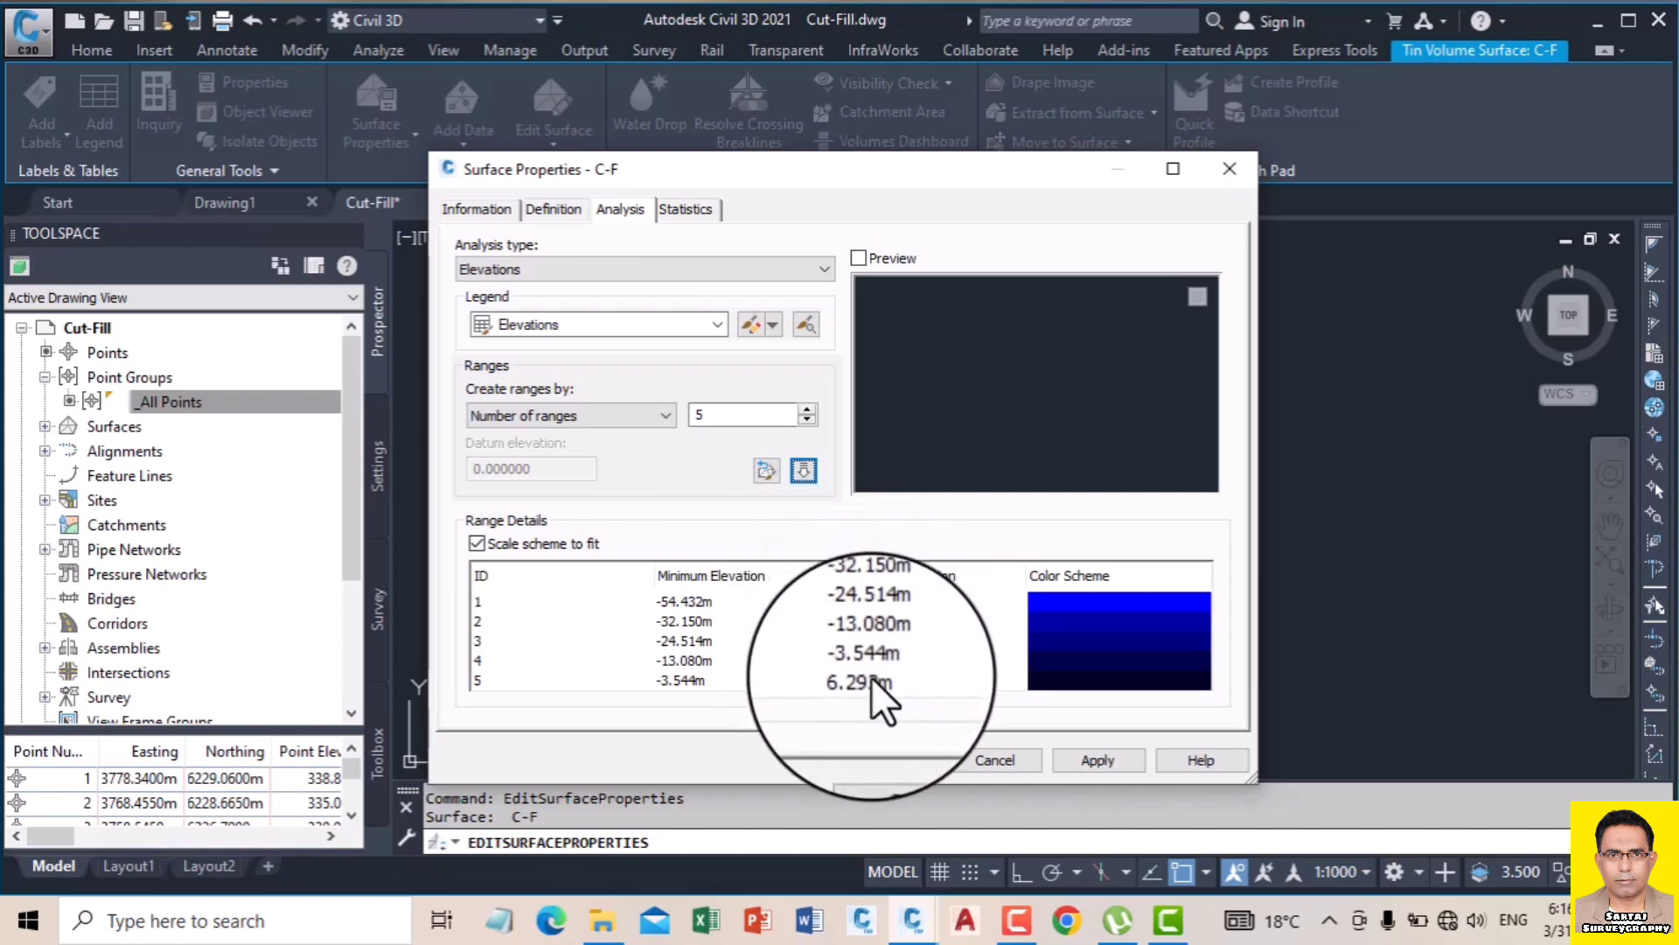
Step: Set elevation range 1 to a minimum of -55 m and a maximum of -35 m
left_click(722, 602)
left_click(723, 602)
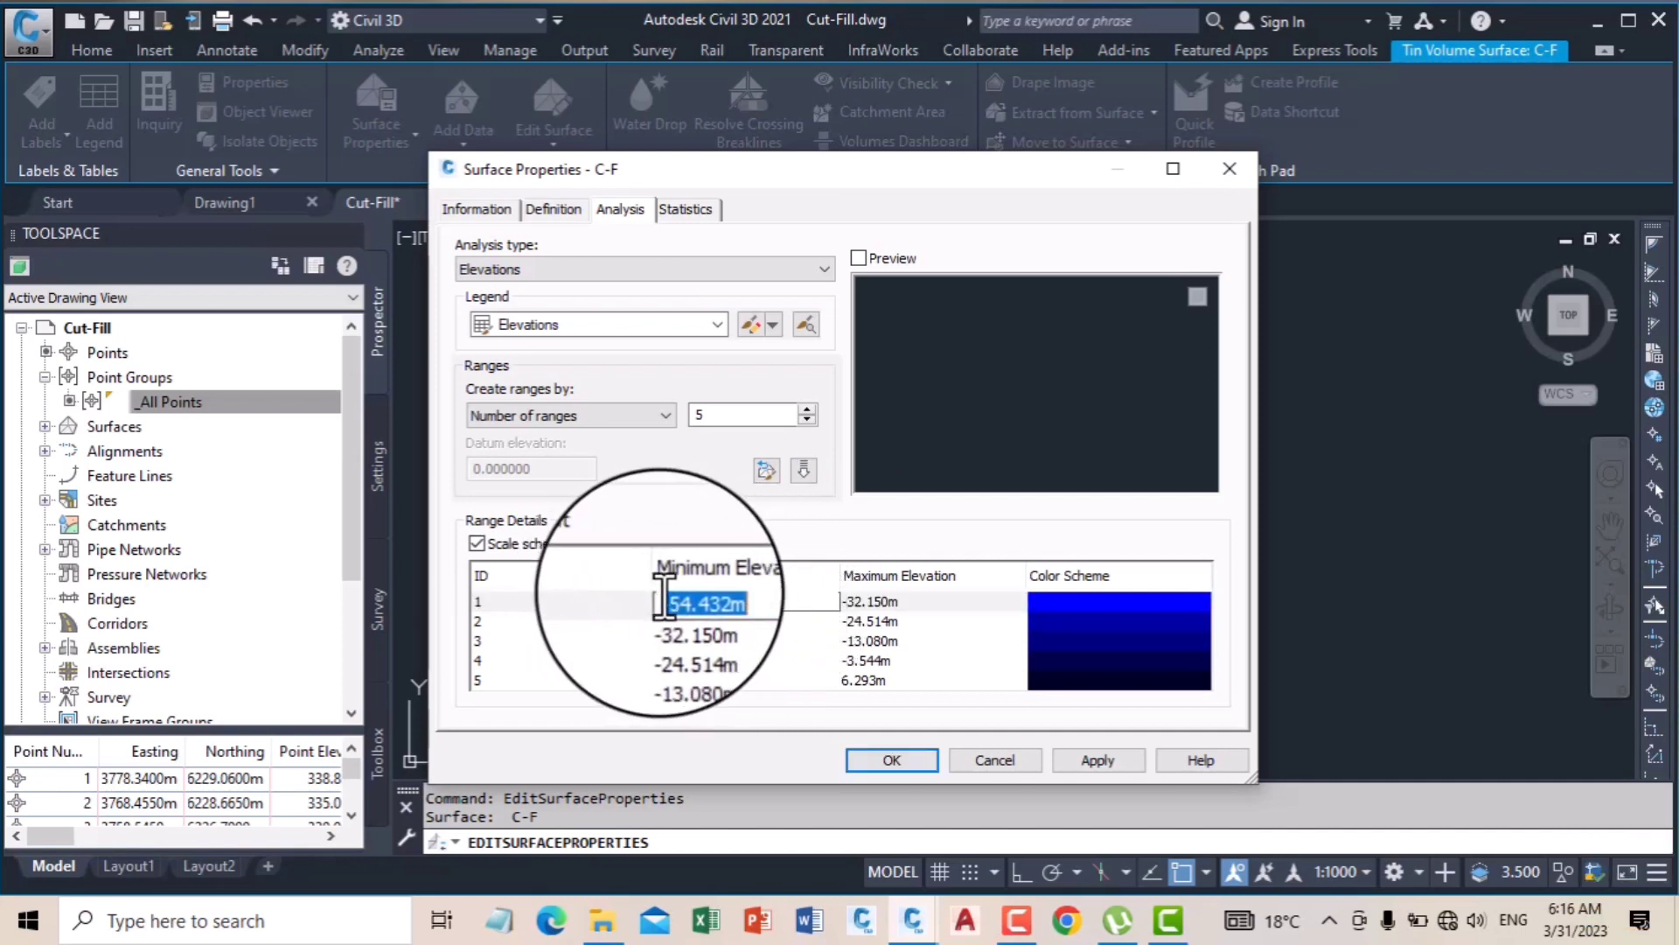
left_click(884, 604)
left_click(879, 604)
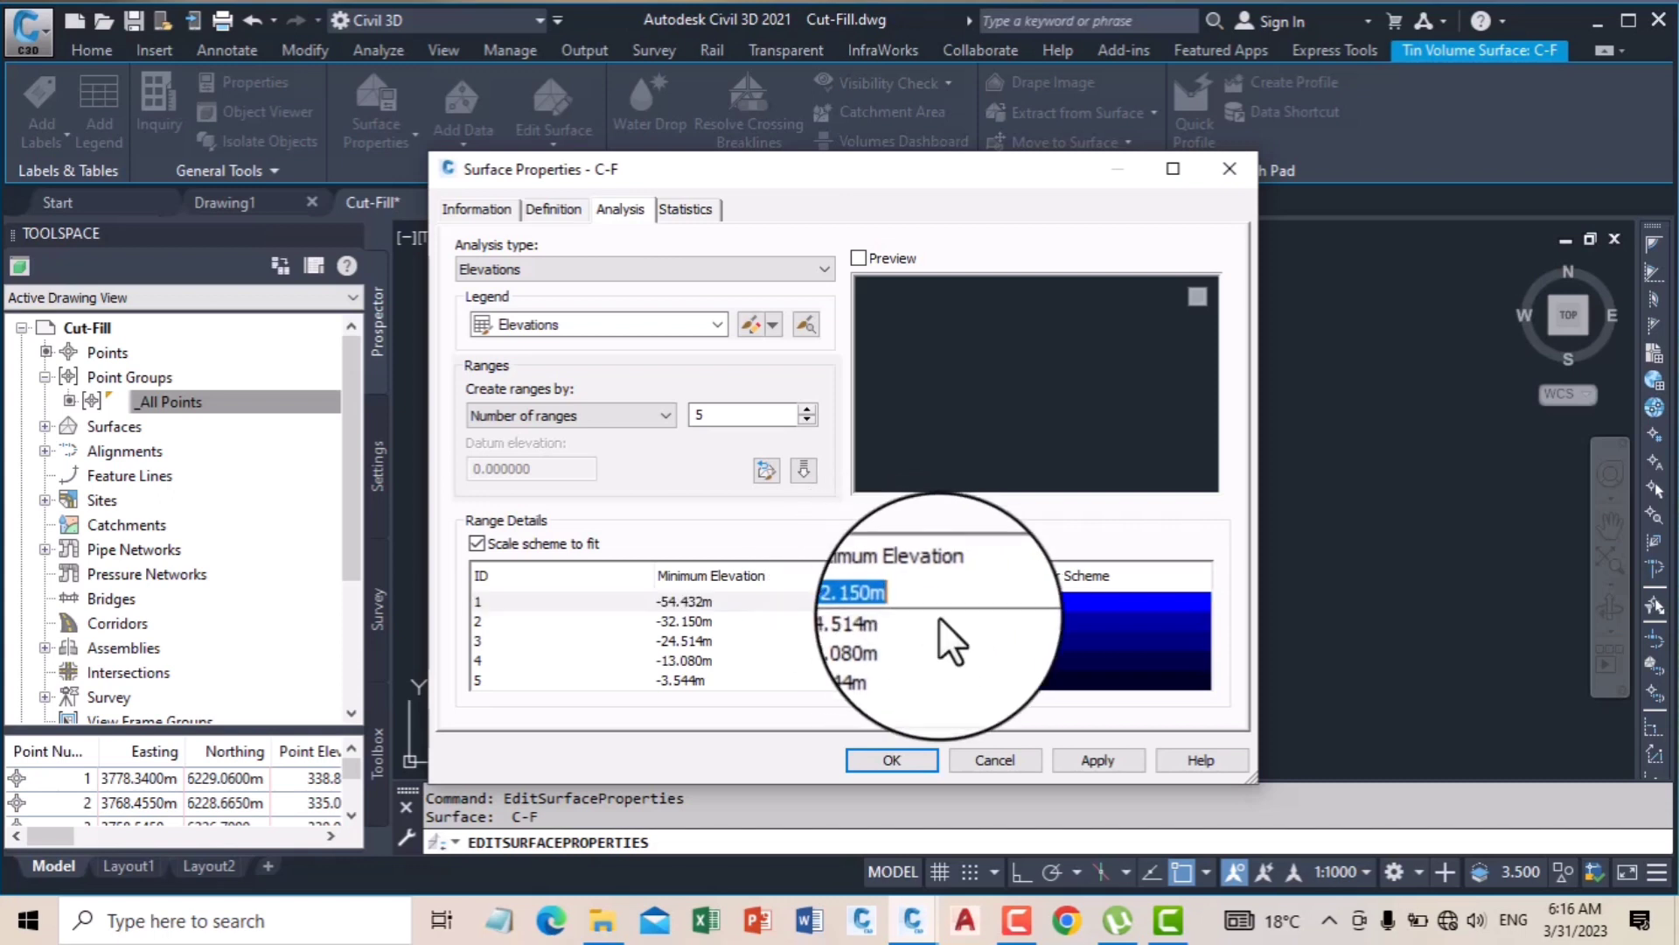
key("BackSpace")
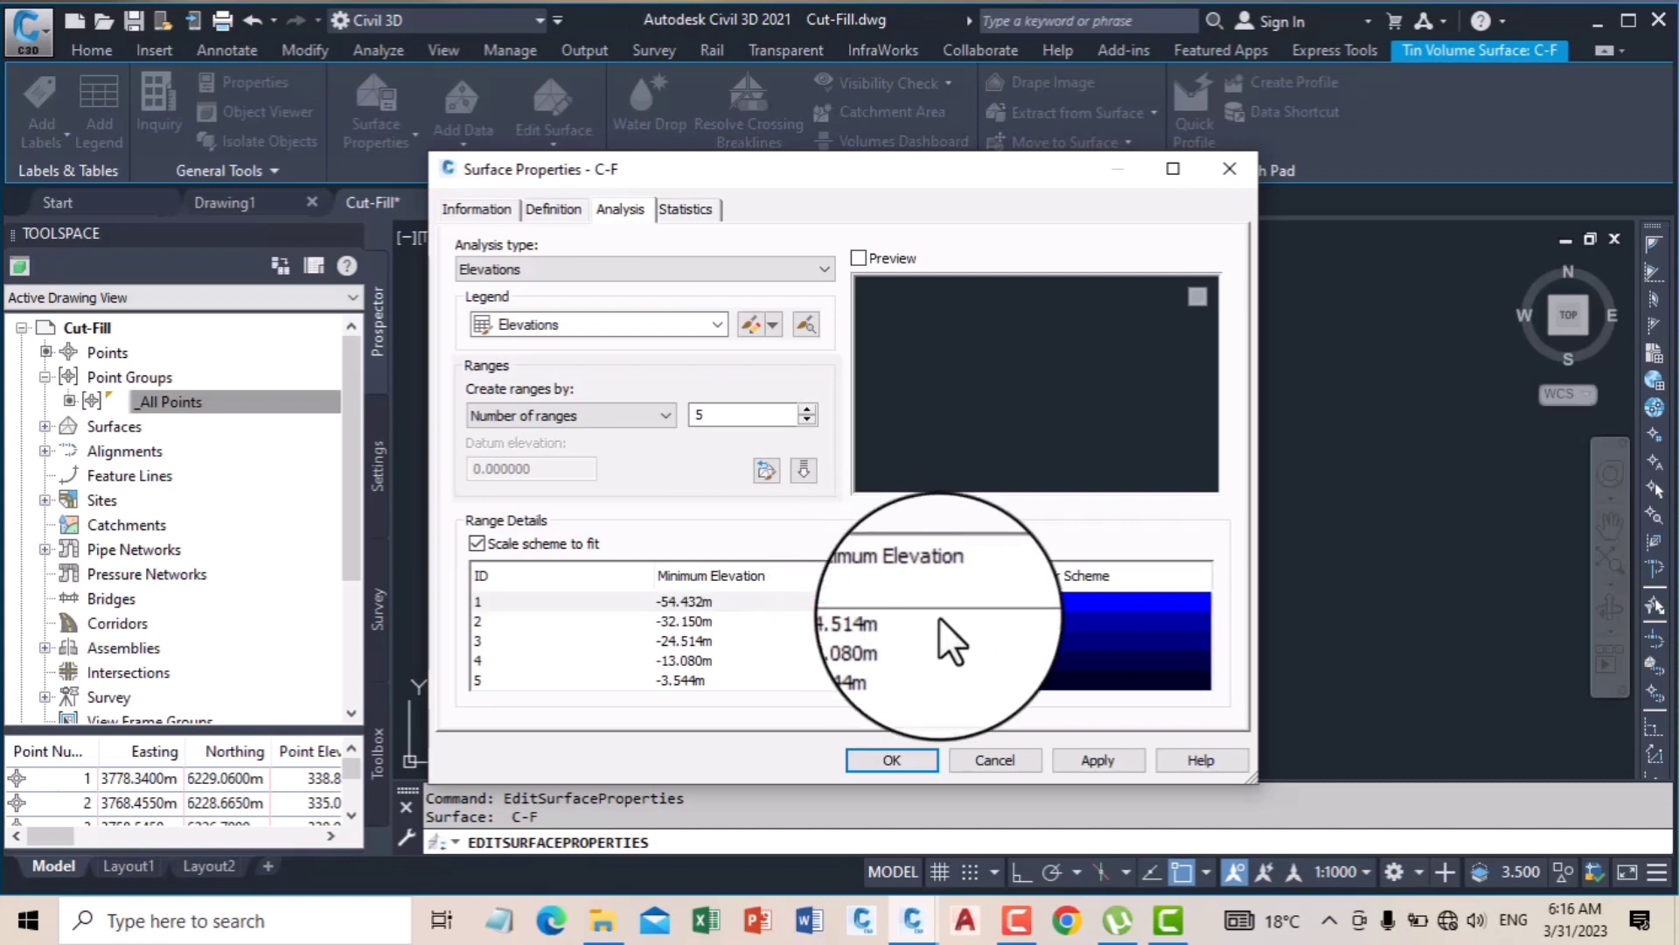
type("-45")
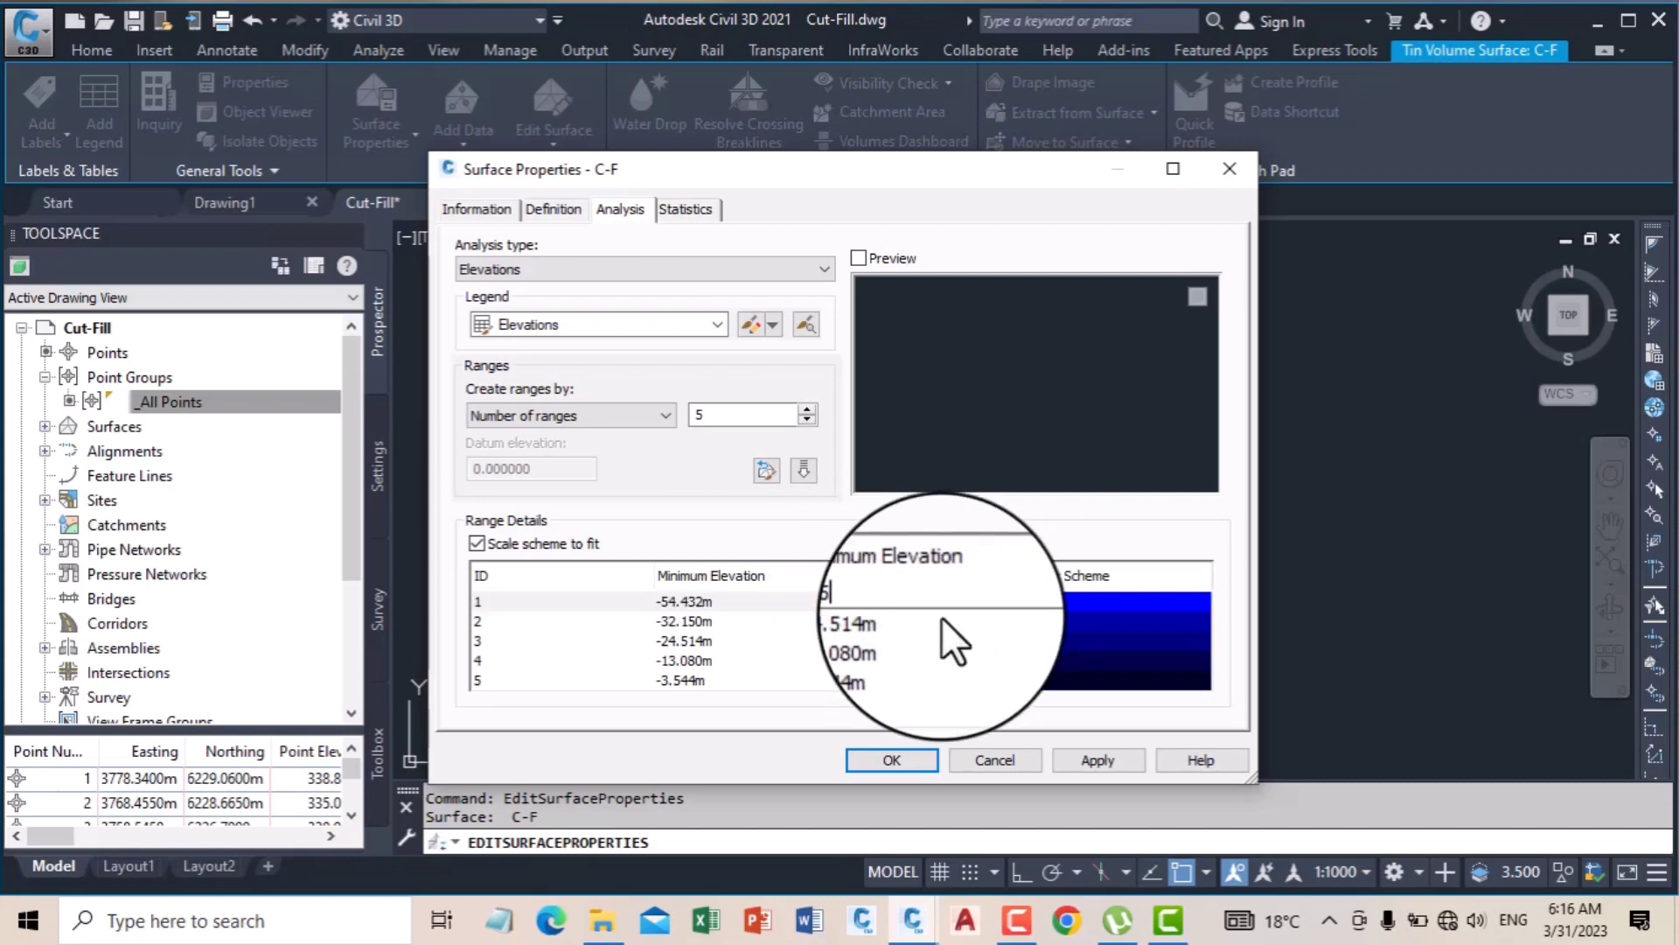
left_click(687, 601)
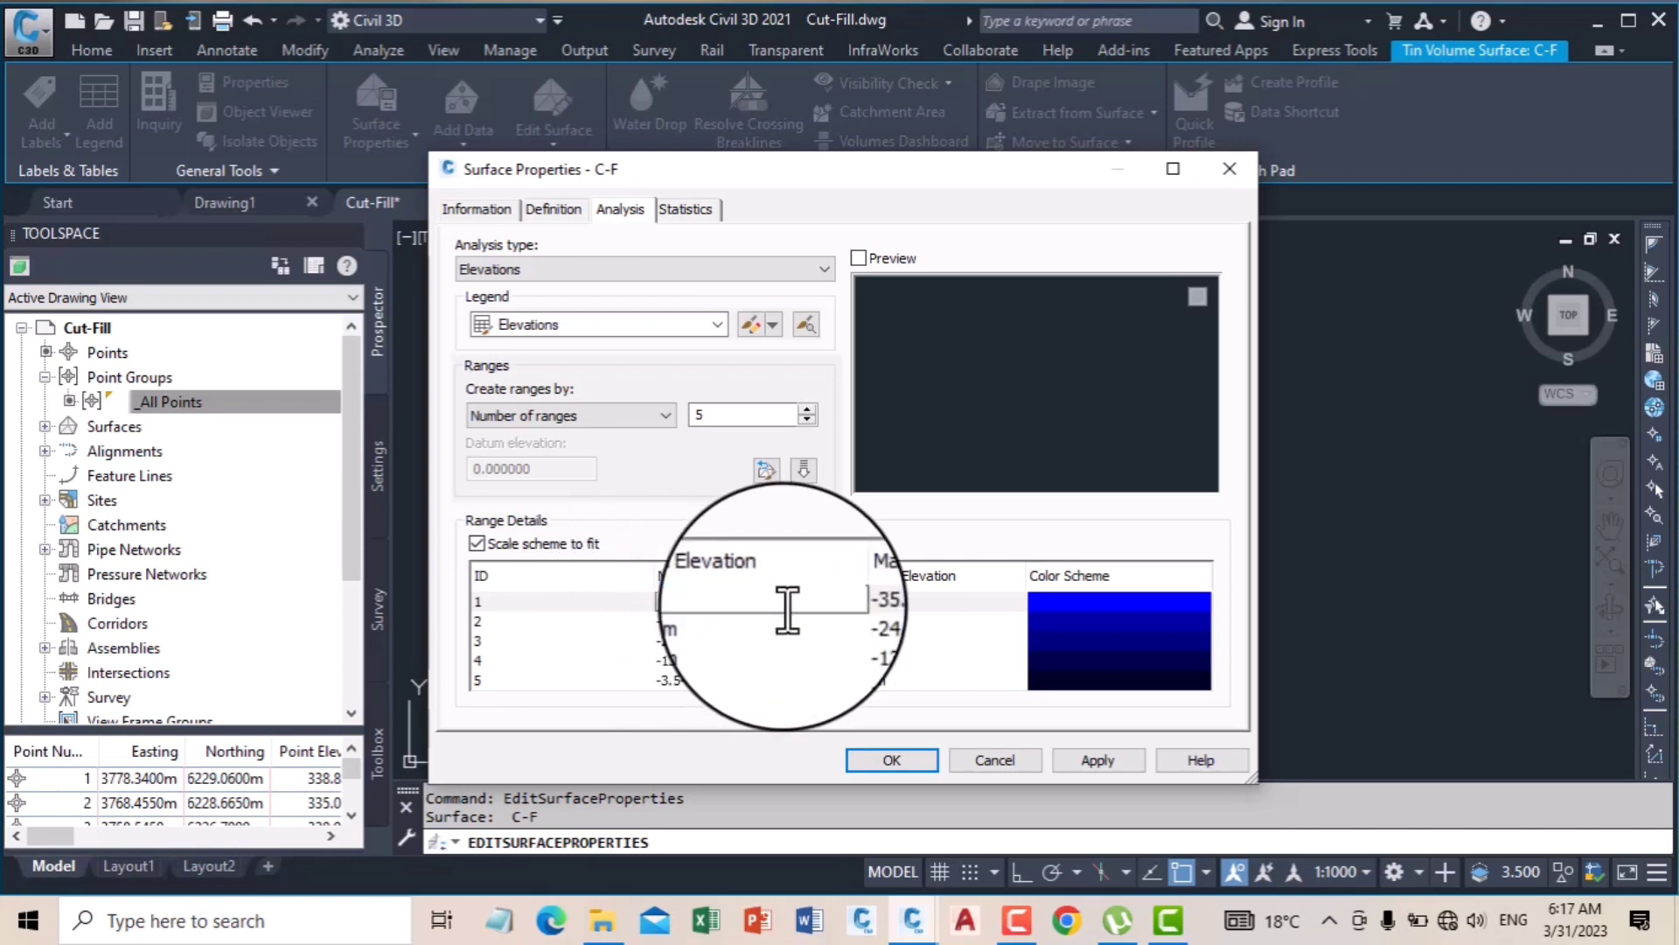
type("-55")
Step: Set elevation range 2 to a minimum of -35 m and a maximum of -20 m
left_click(716, 623)
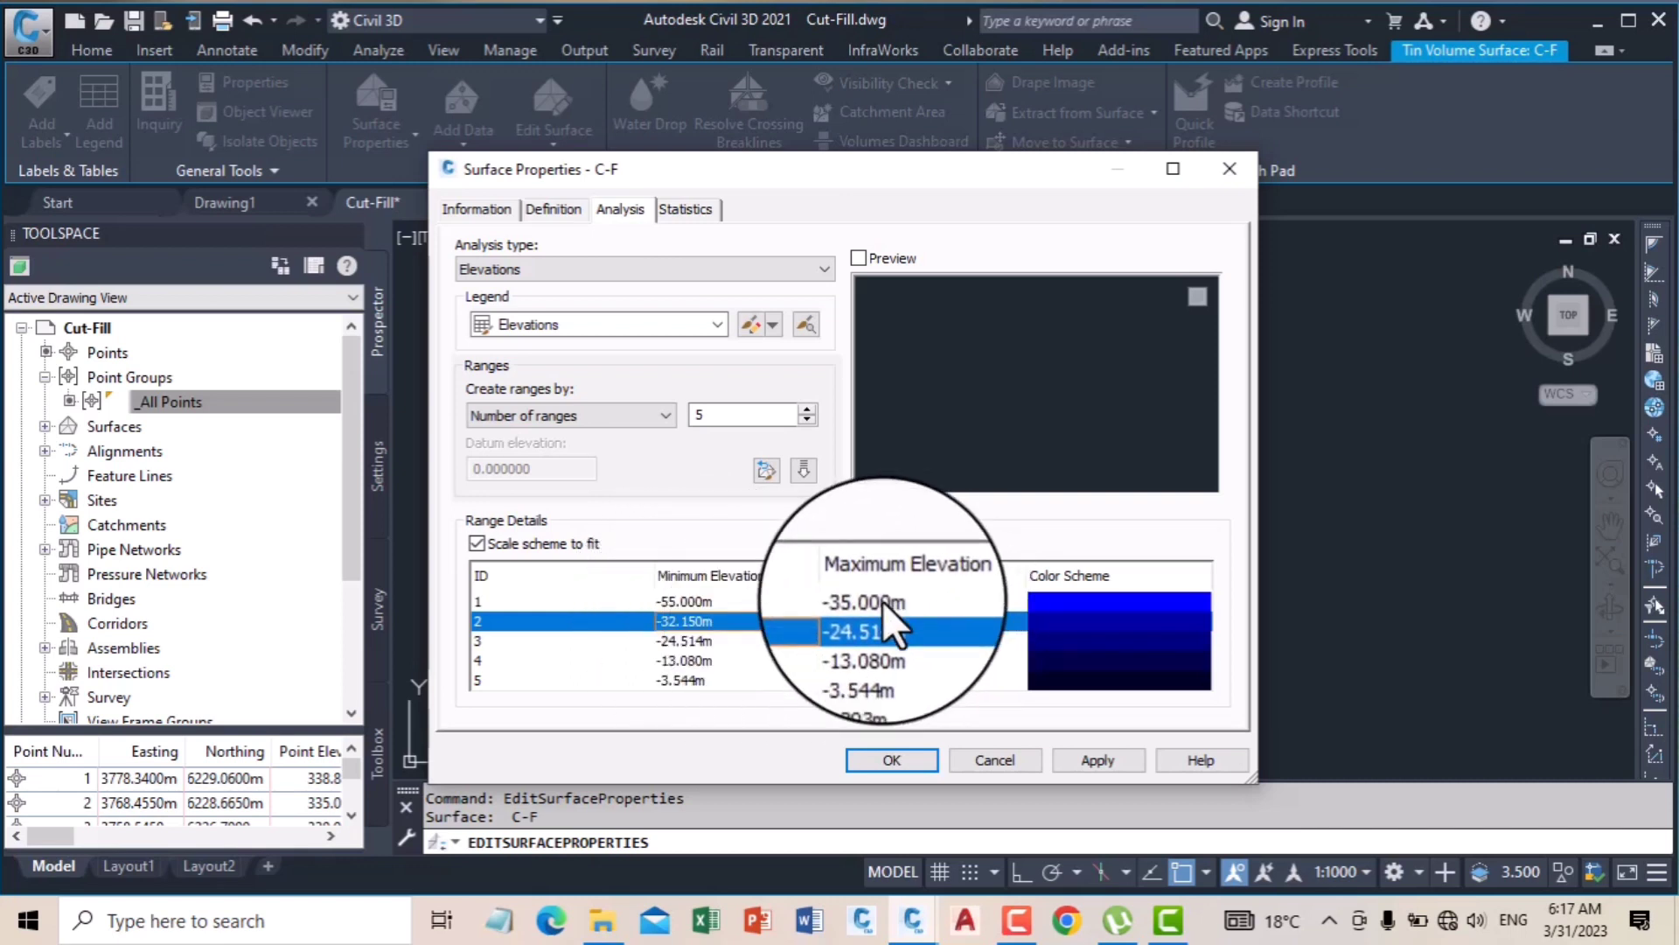
left_click(678, 621)
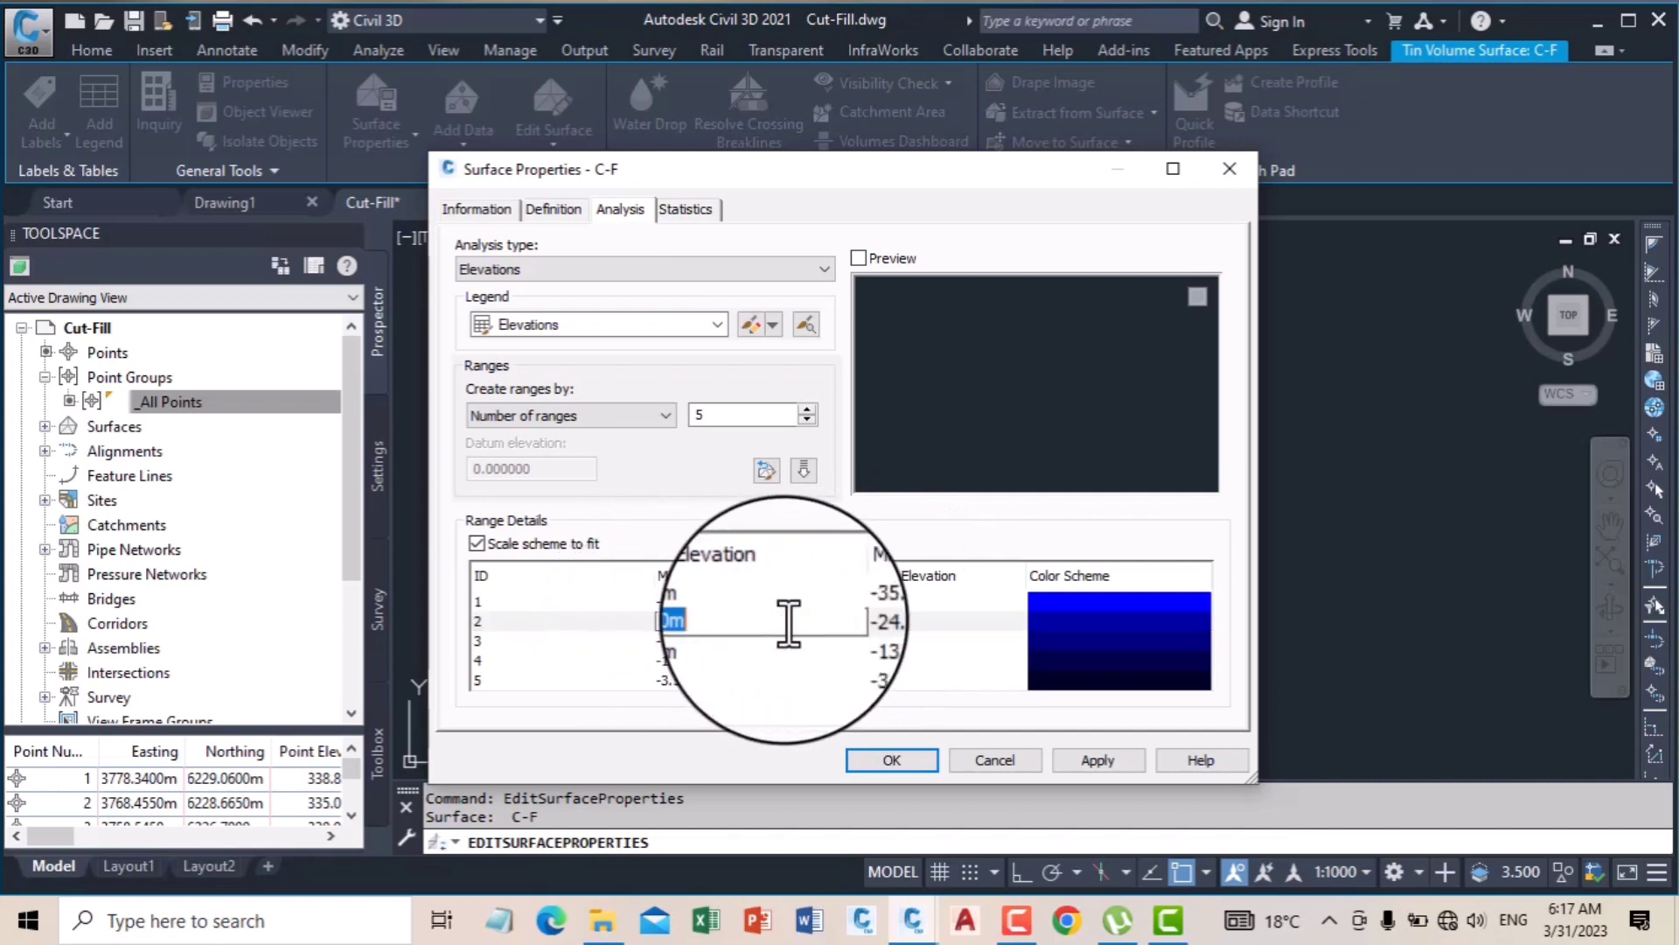
left_click(894, 623)
left_click(855, 621)
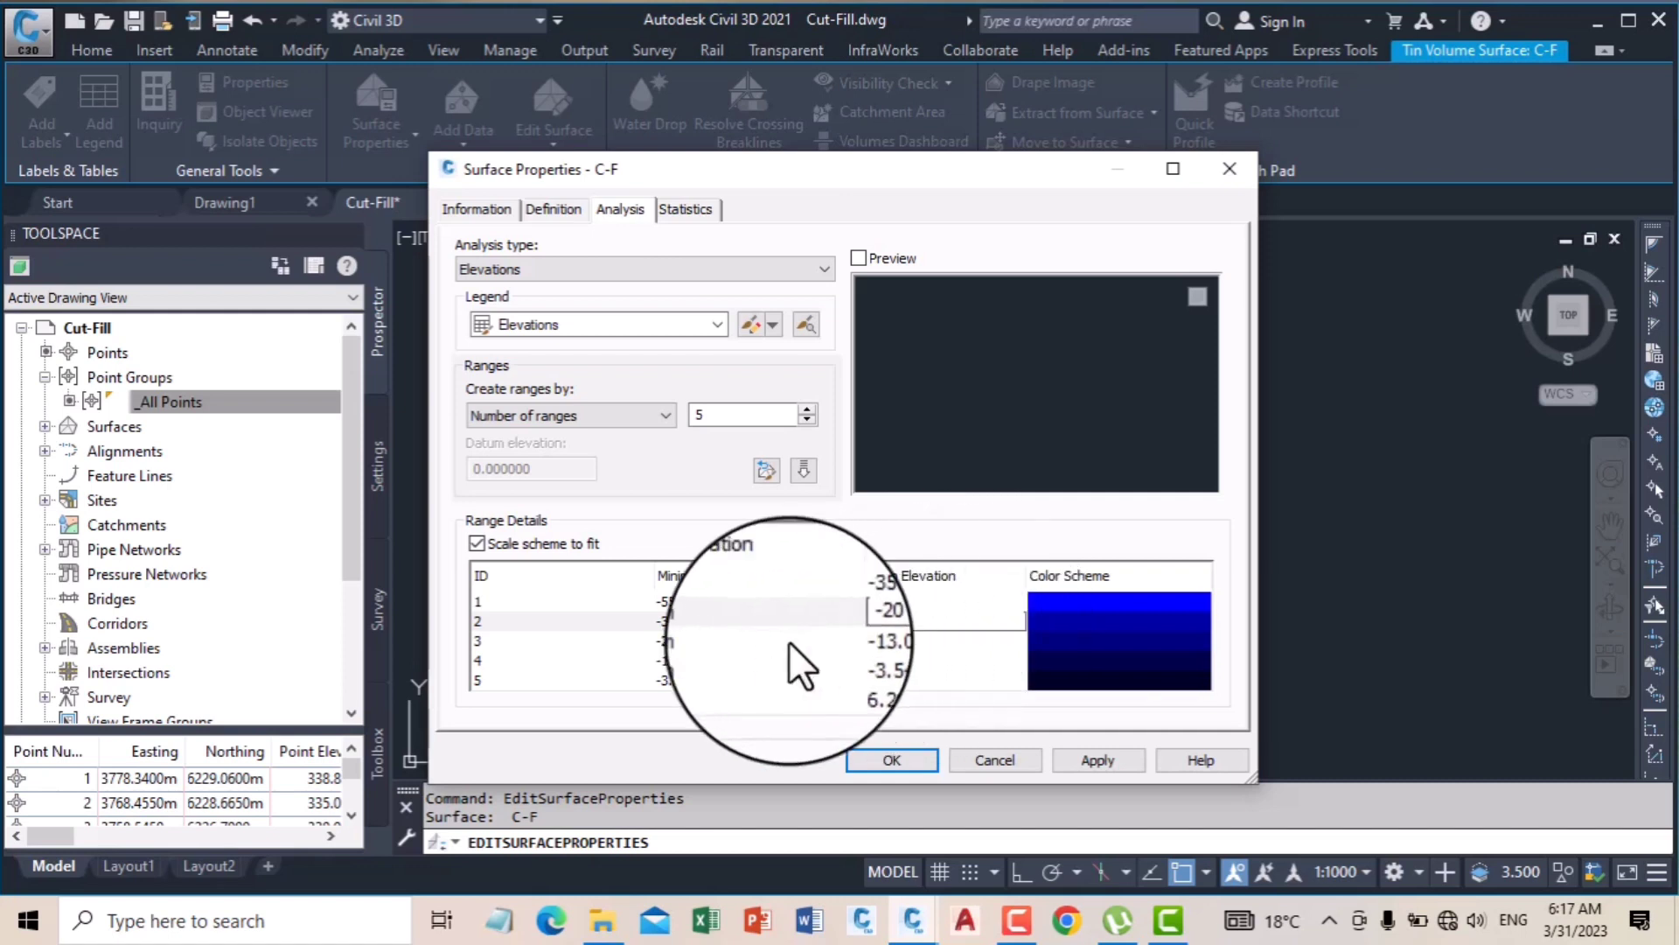
left_click(667, 642)
left_click(667, 642)
left_click(668, 642)
double_click(670, 641)
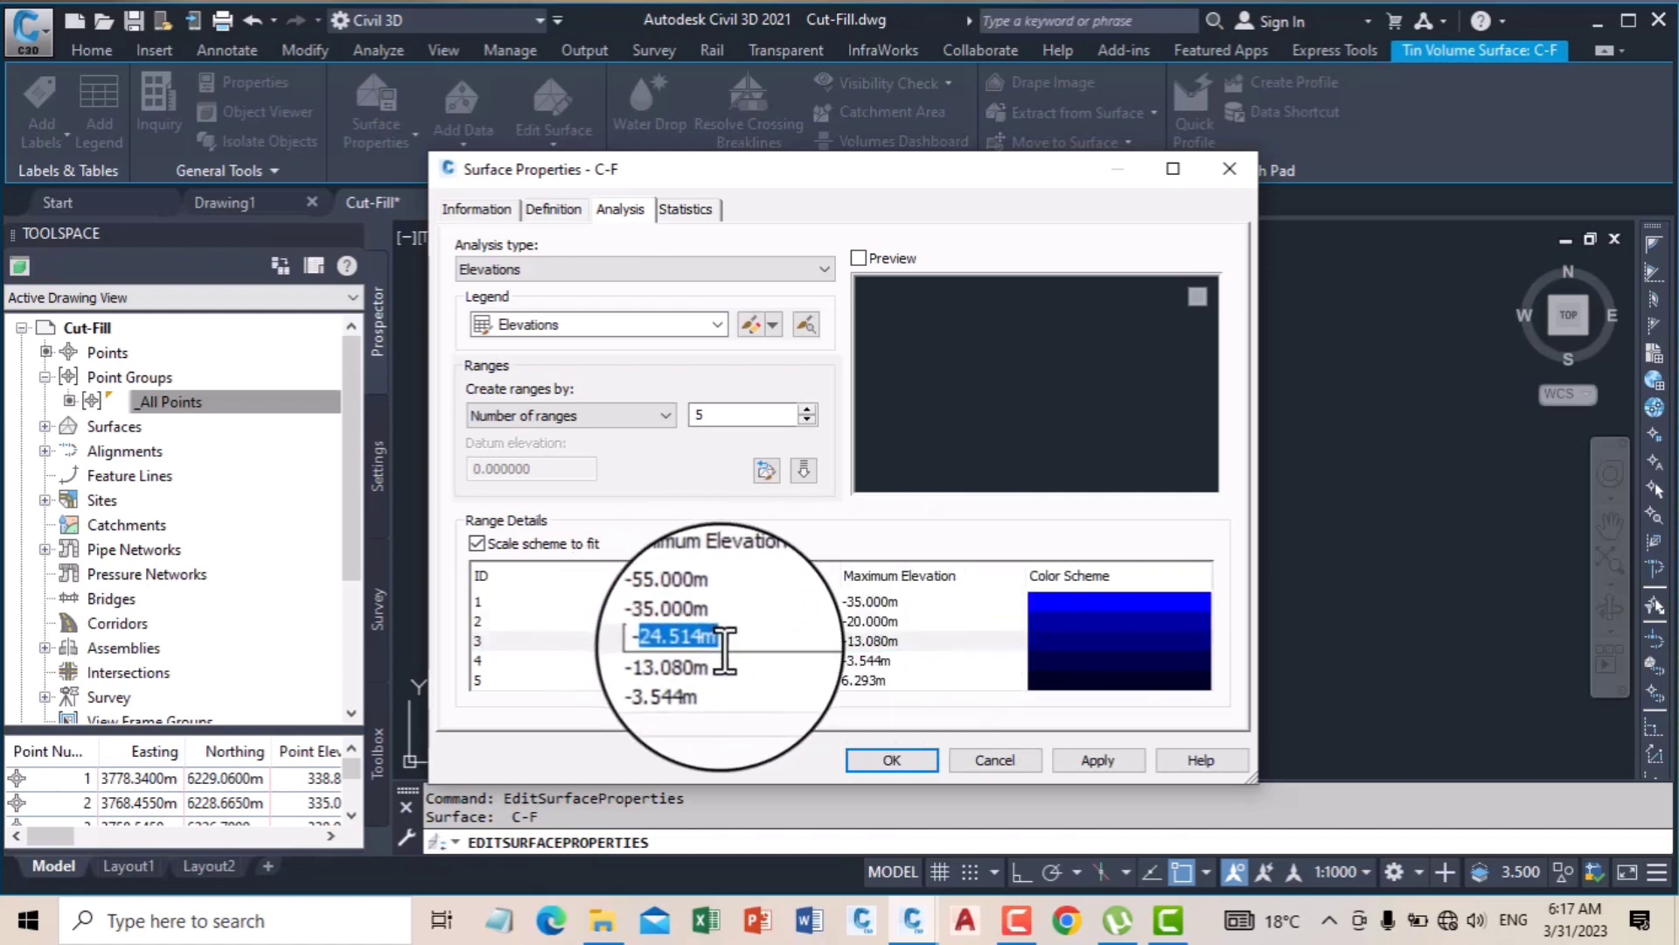
Step: Set the maximum elevation of range 1 to -40 m
left_click(857, 601)
left_click(859, 604)
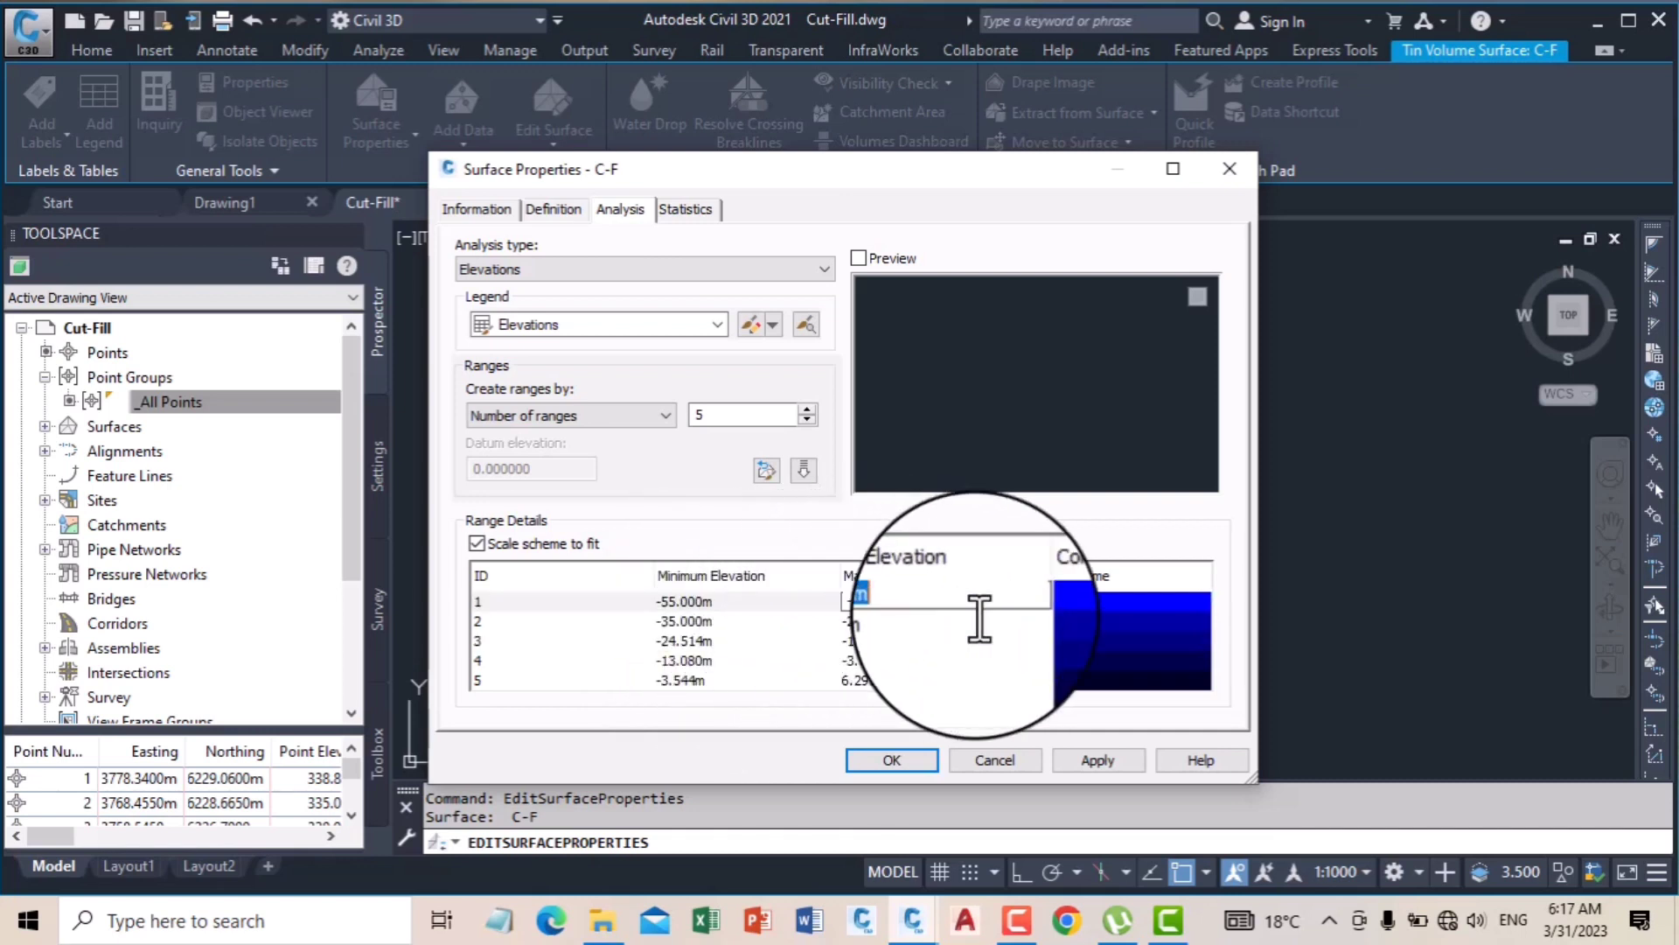
type("-40")
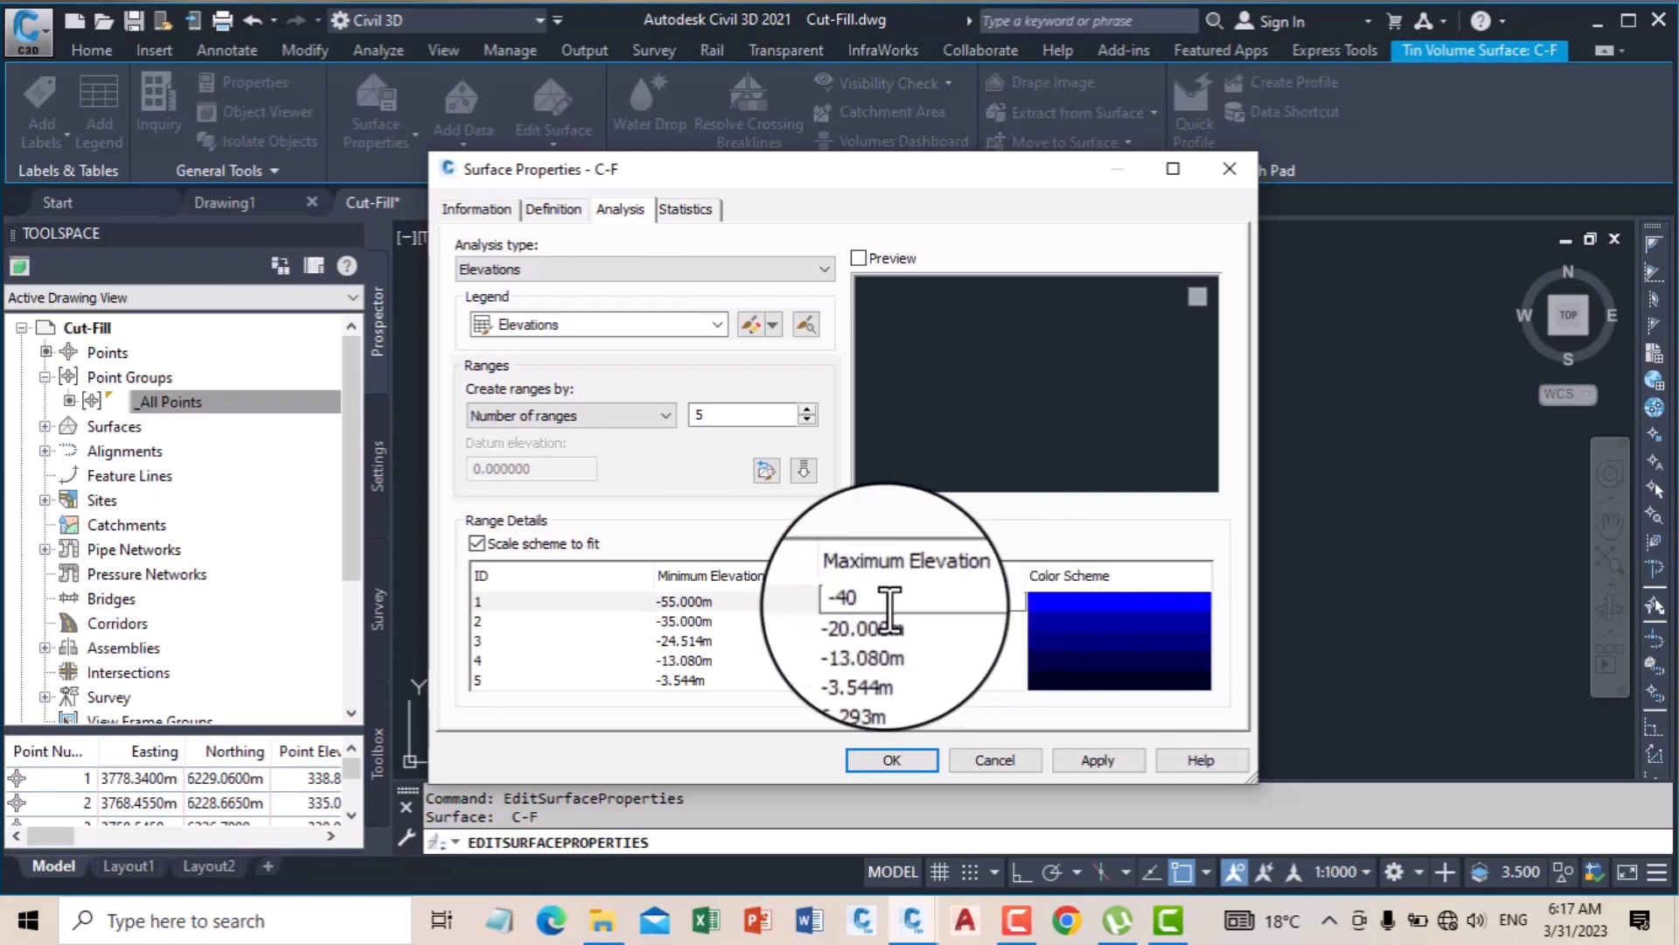
key("Return")
Step: Set elevation range 2 to a minimum of -40 m and a maximum of -25 m
left_click(878, 618)
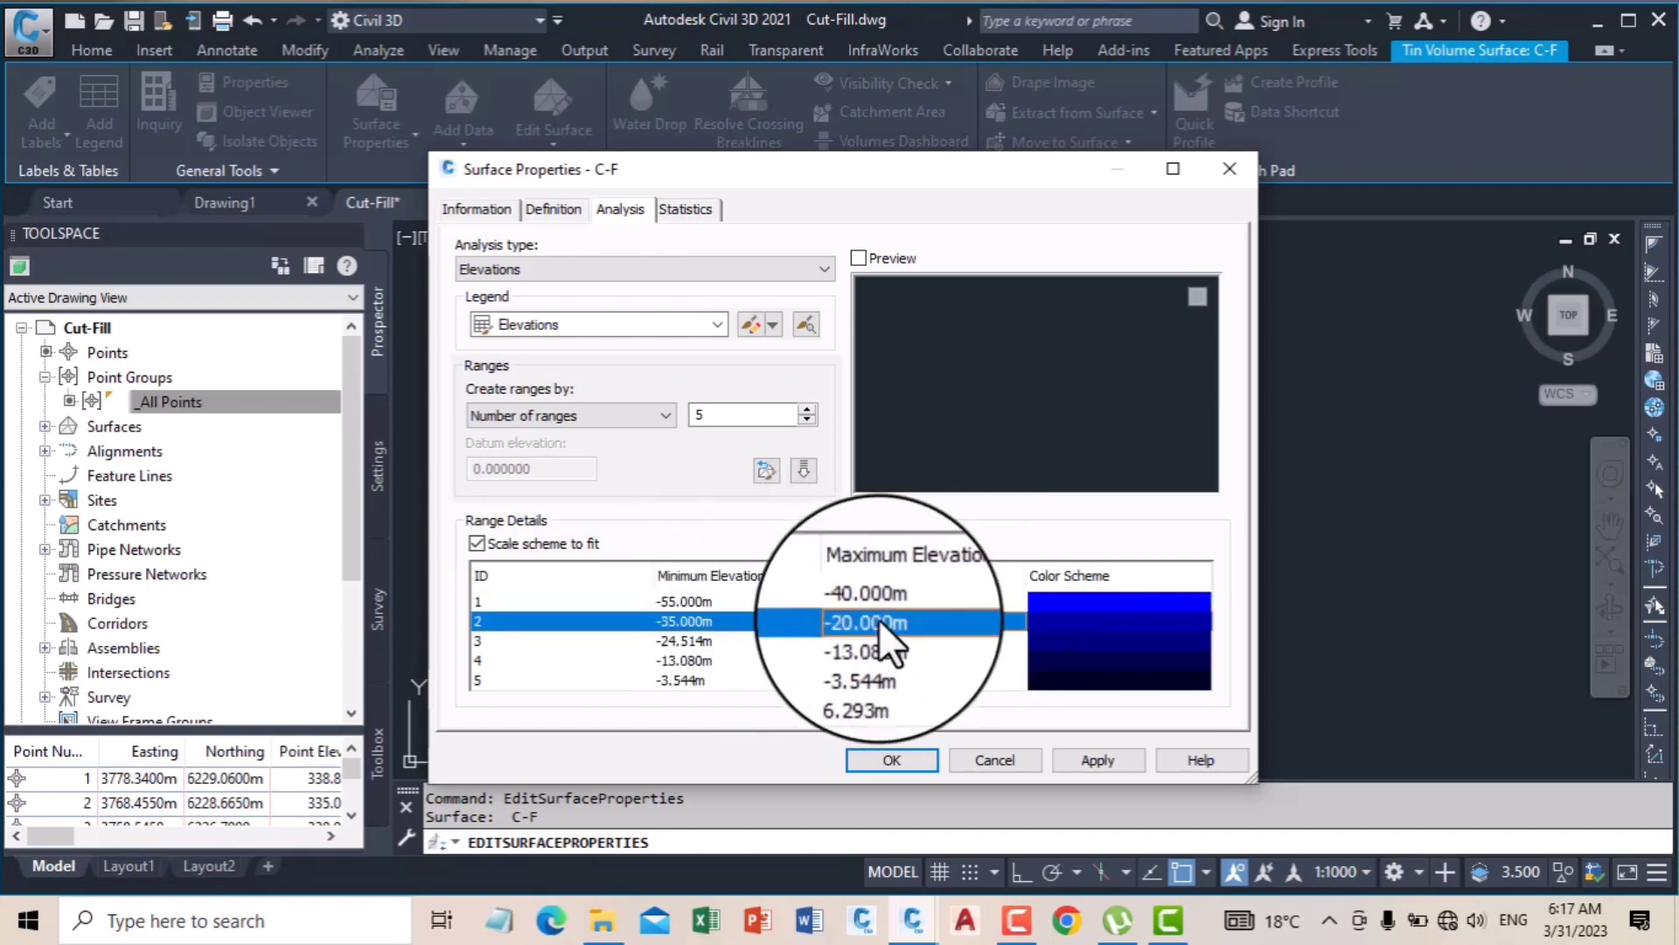
left_click(675, 621)
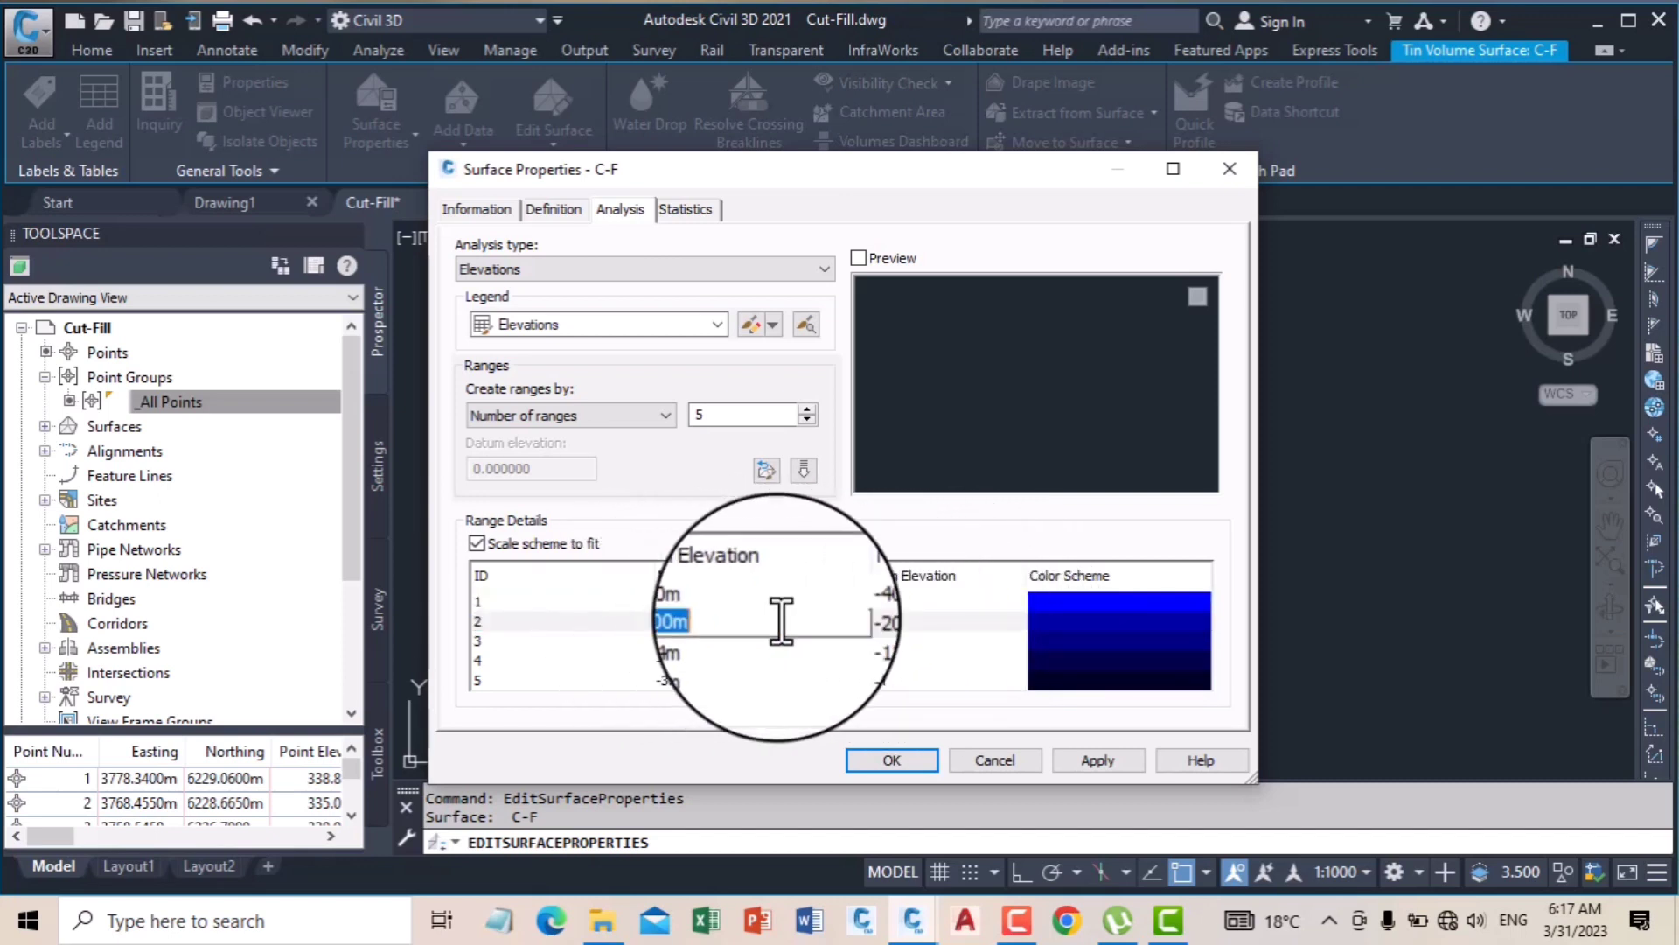
type("-40")
key("Return")
left_click(884, 615)
left_click_drag(853, 619, 962, 632)
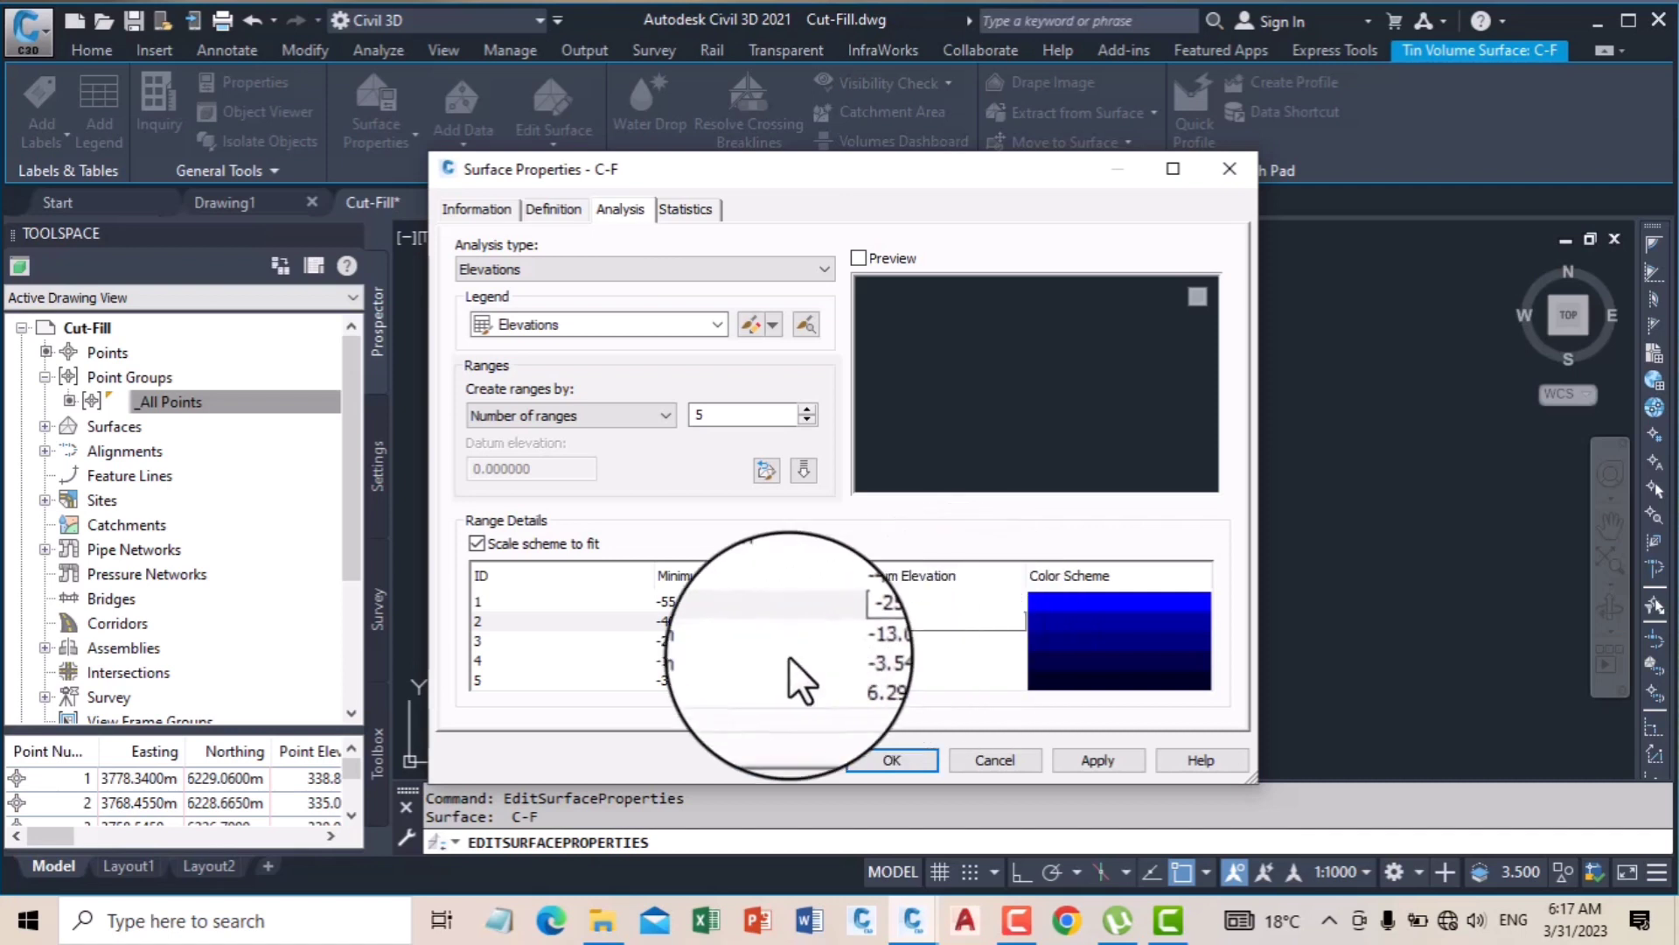
Step: Set elevation range 3 to a minimum of -25 m and a maximum of -10 m
left_click(711, 639)
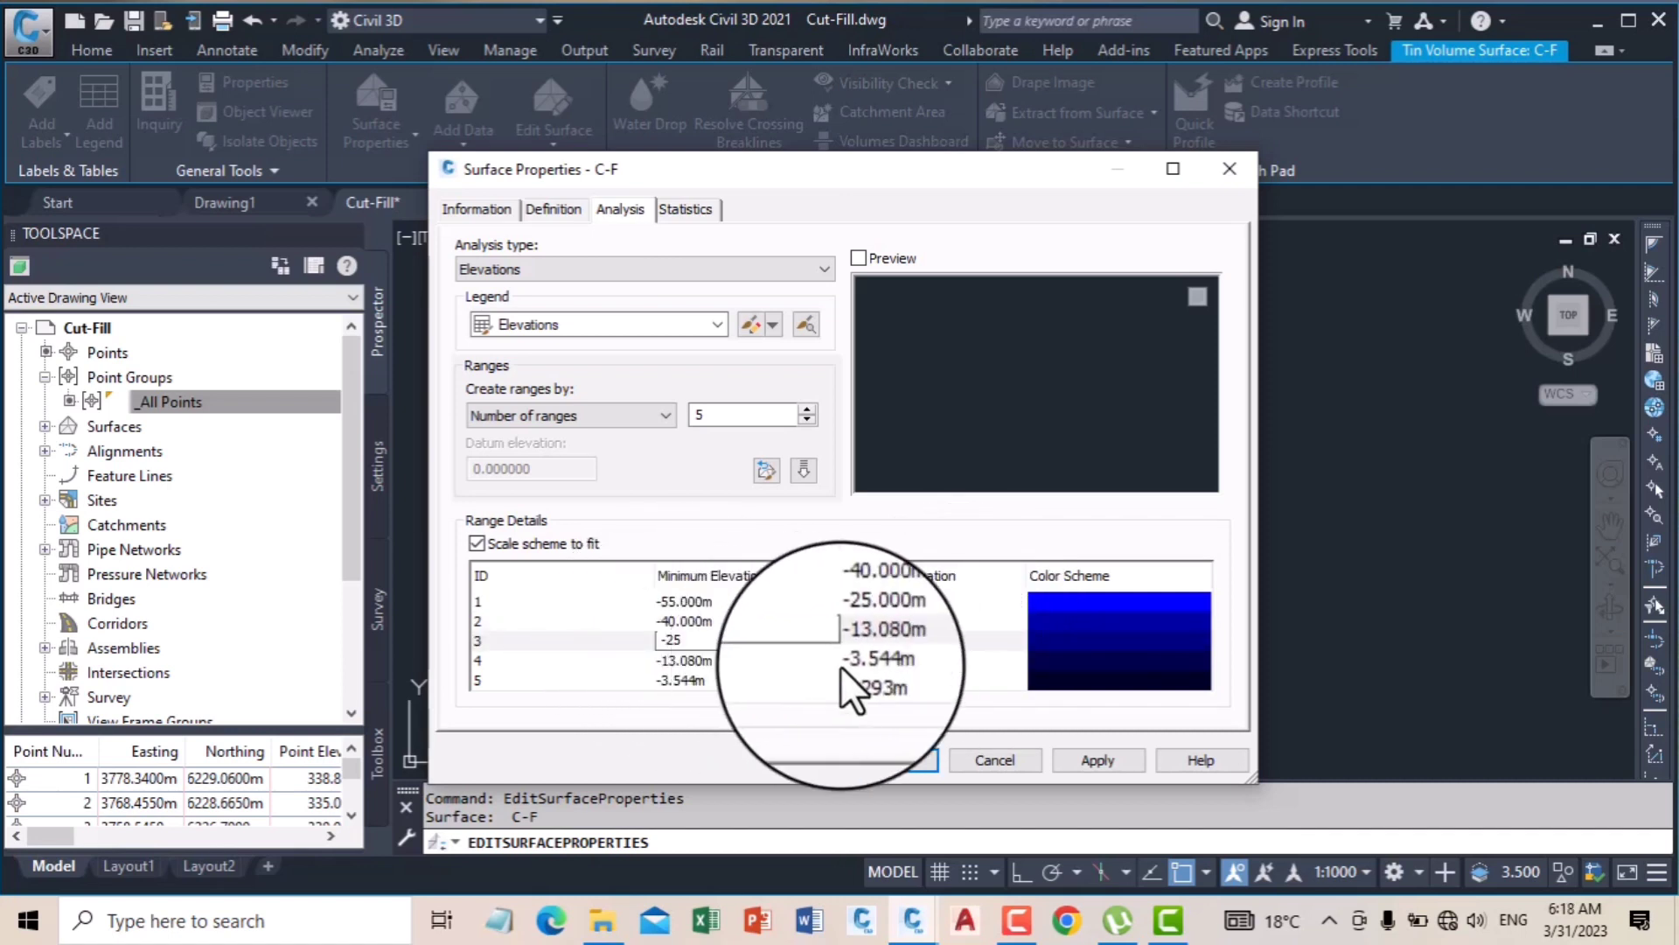
left_click(862, 640)
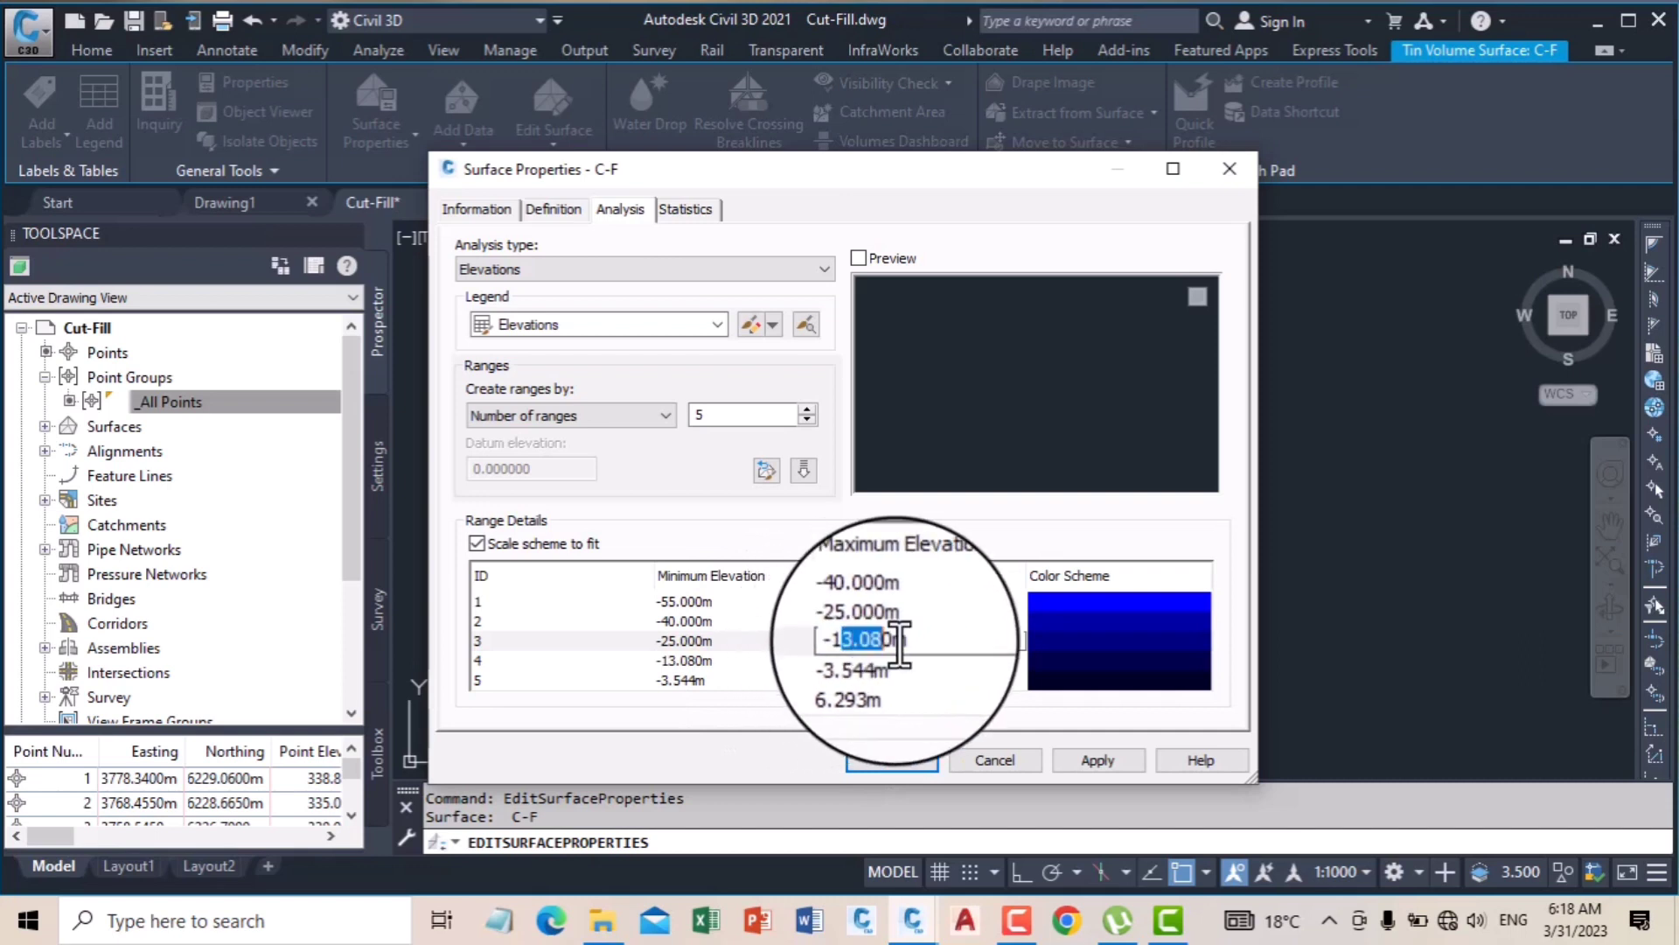
type("-10")
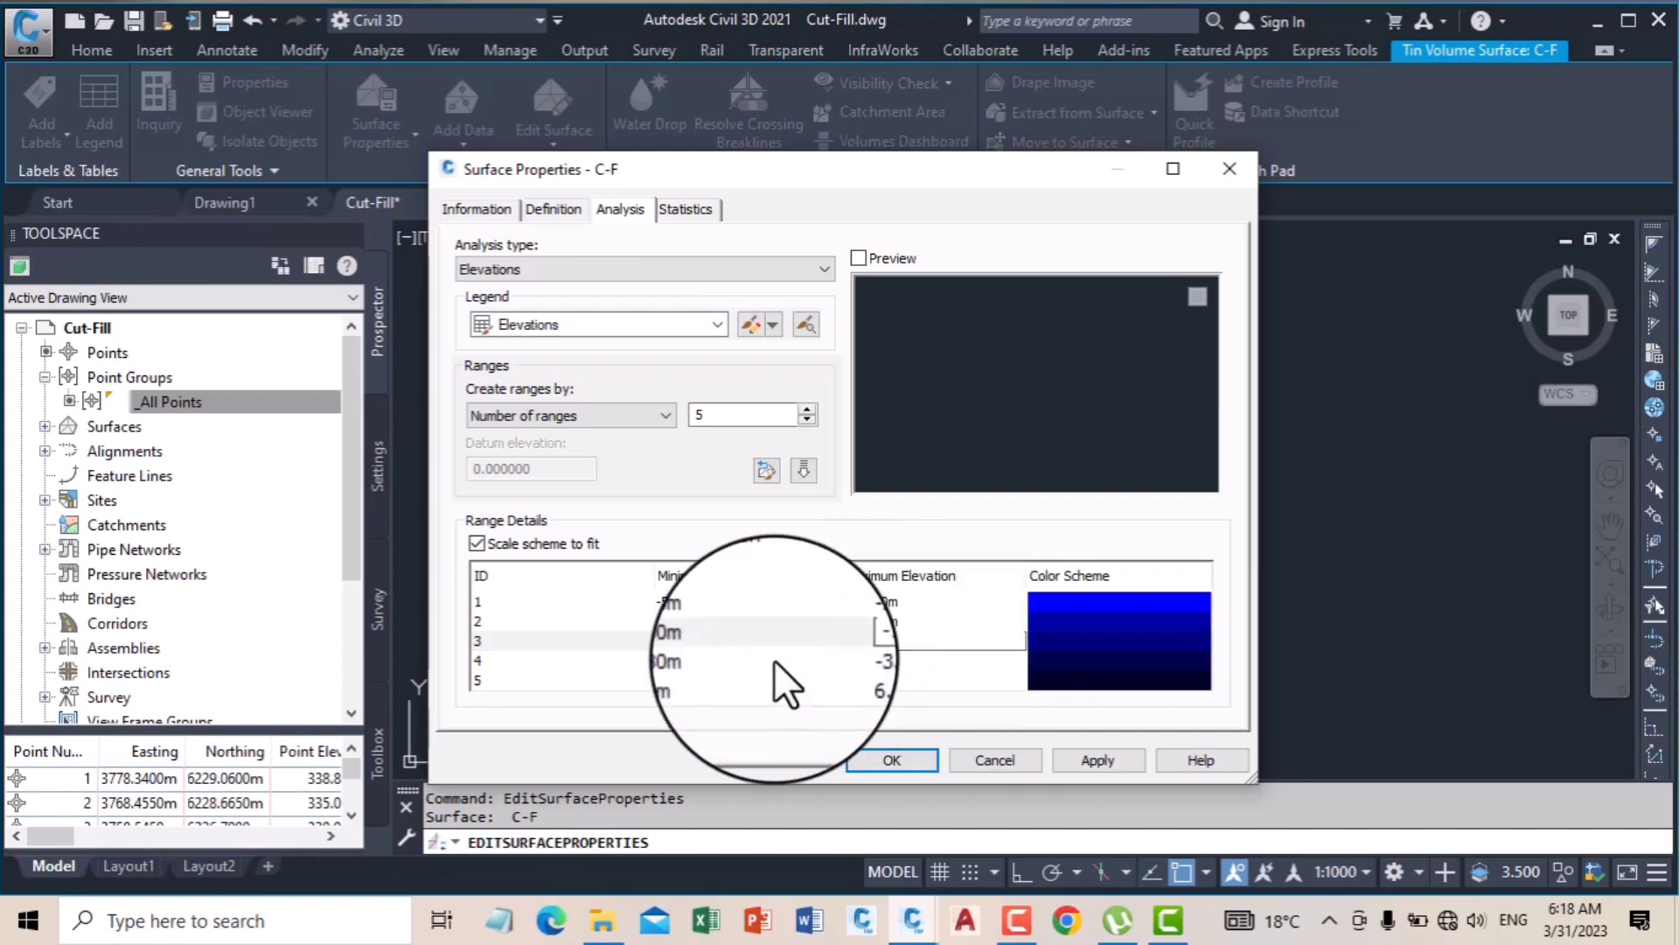
Step: Set elevation range 4 to a minimum of -10 m and a maximum of 0 m
left_click(677, 663)
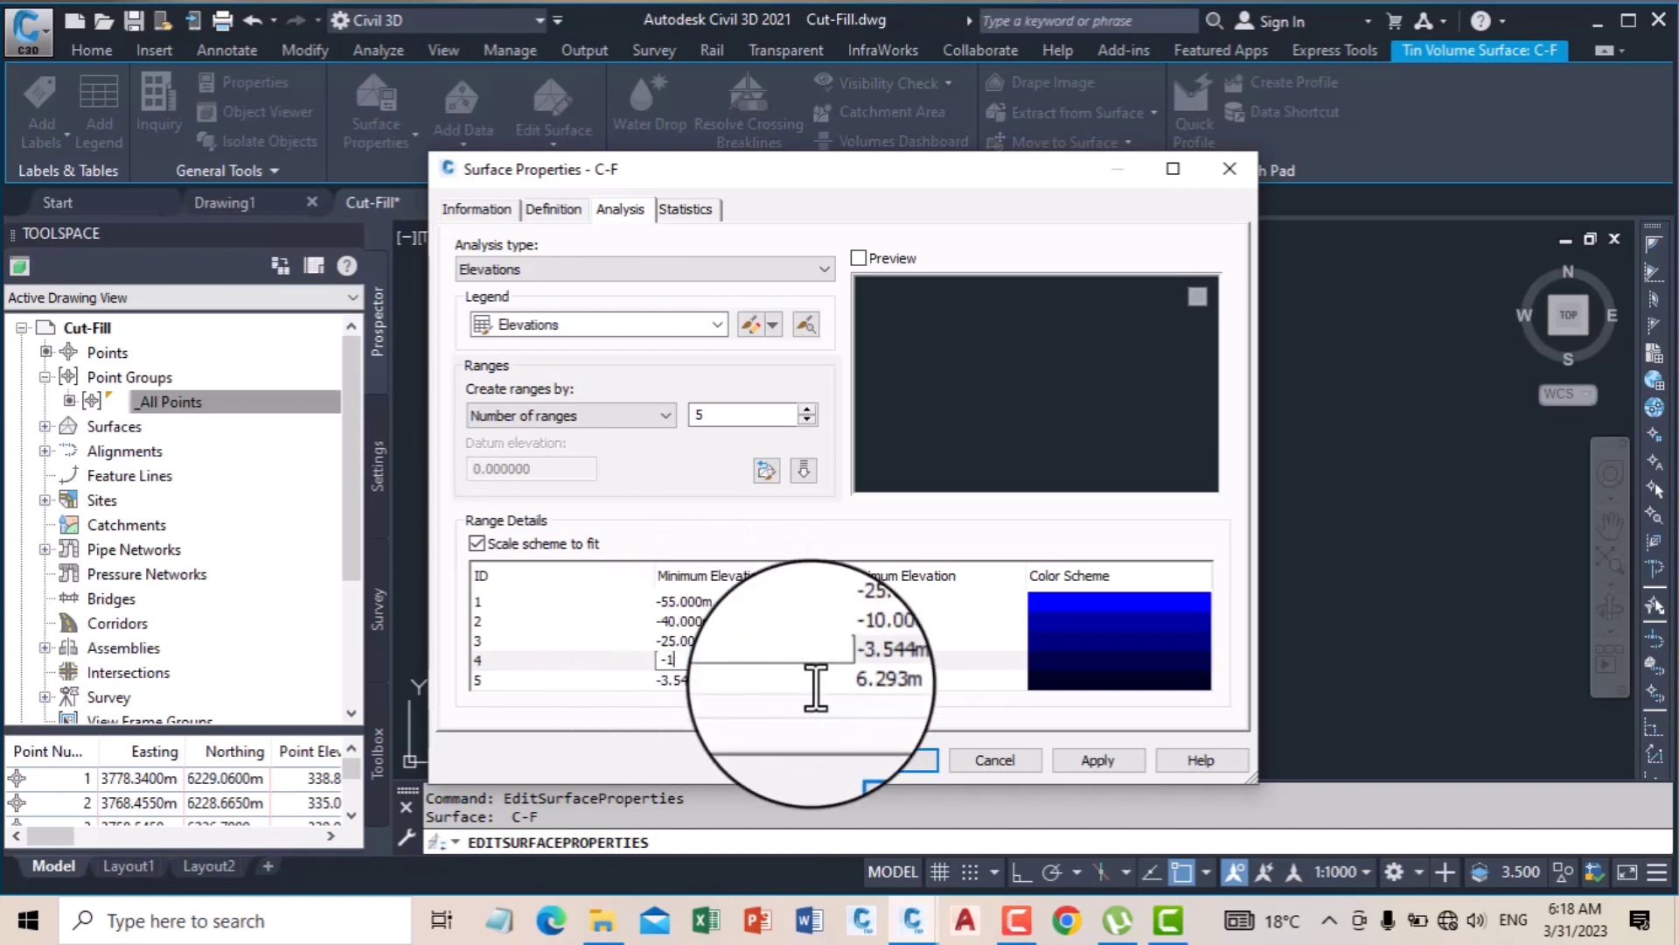
type("-10")
left_click(859, 659)
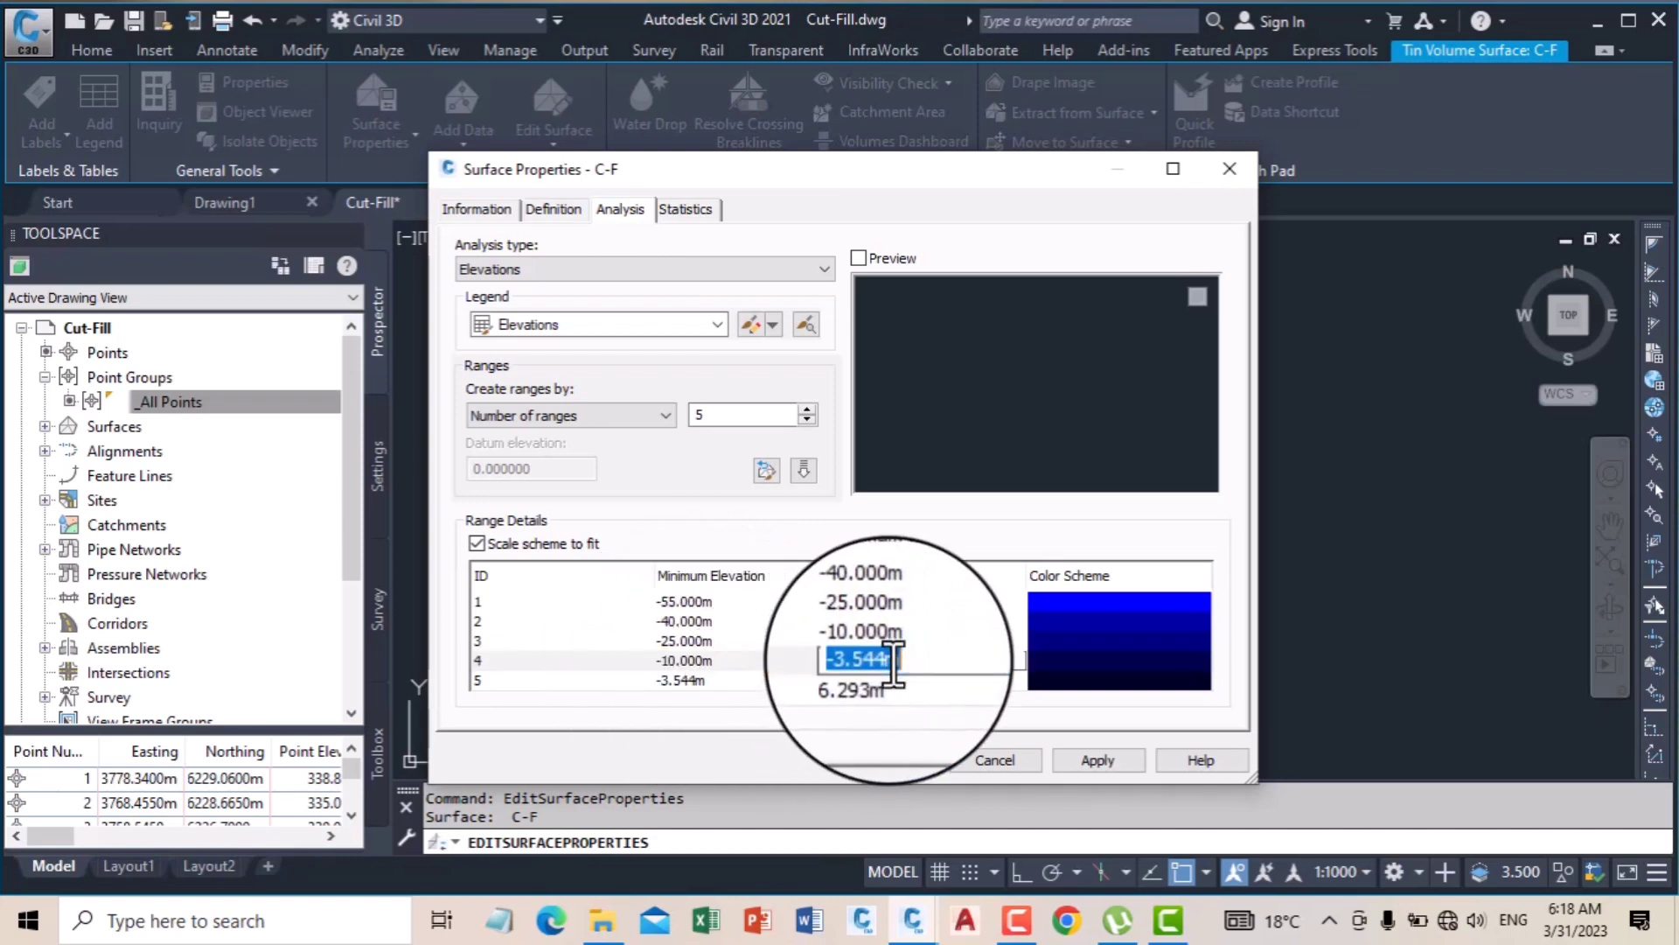
type("0.000m")
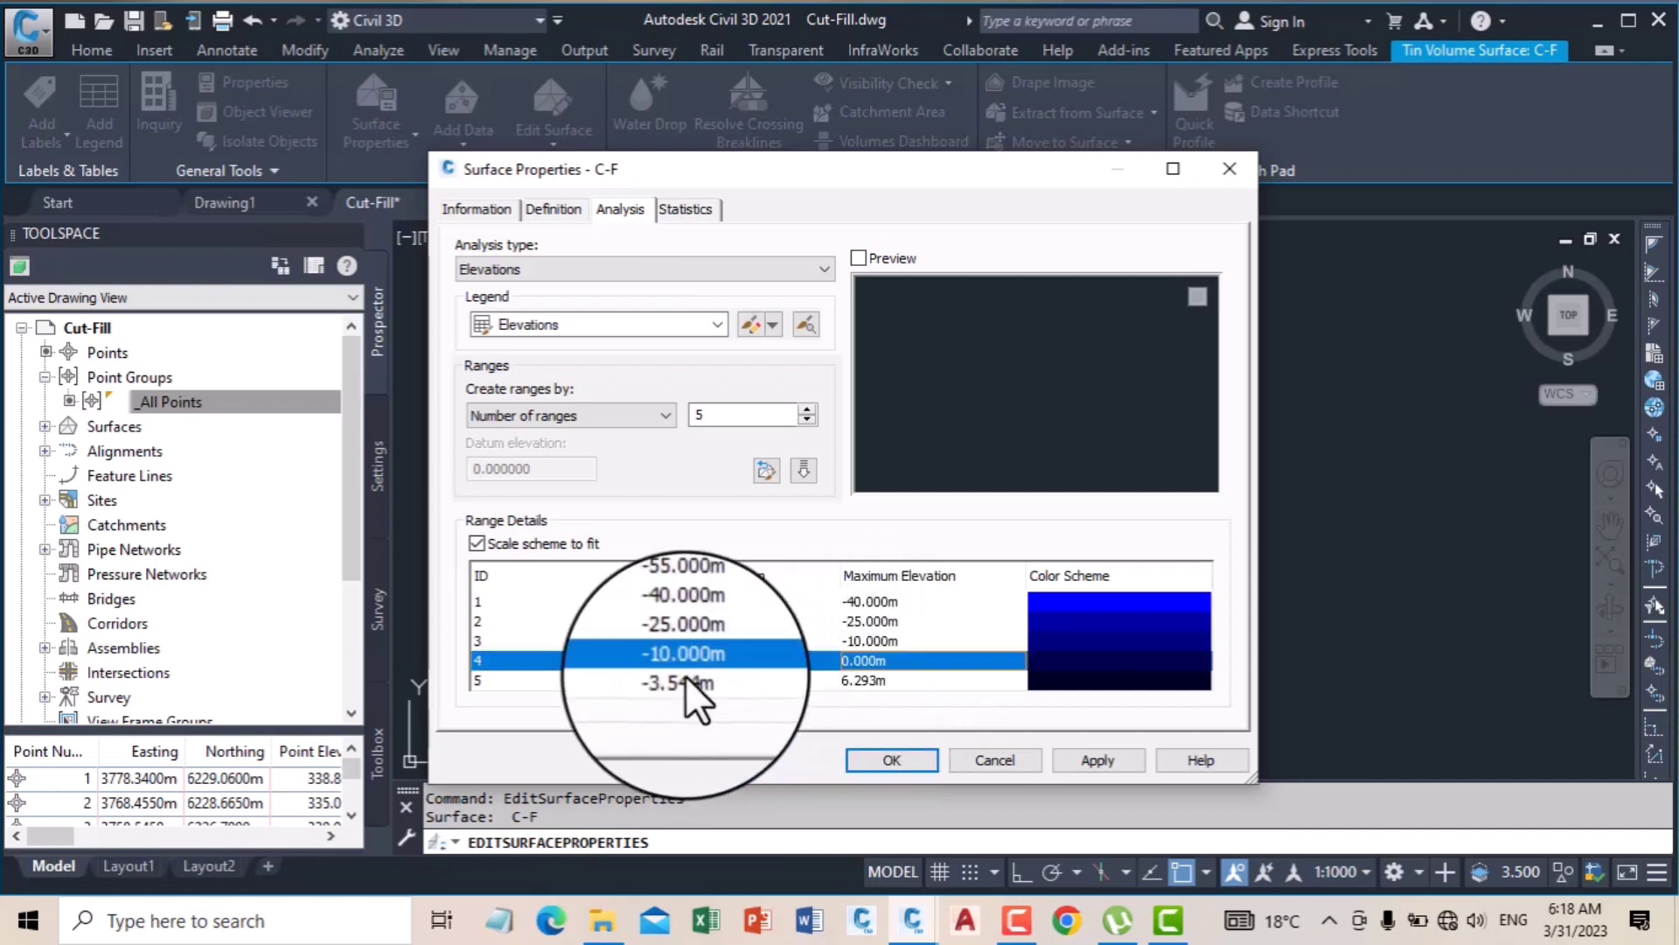
Step: Set elevation range 5 to a minimum of 0 m and a maximum of 7 m
left_click(704, 680)
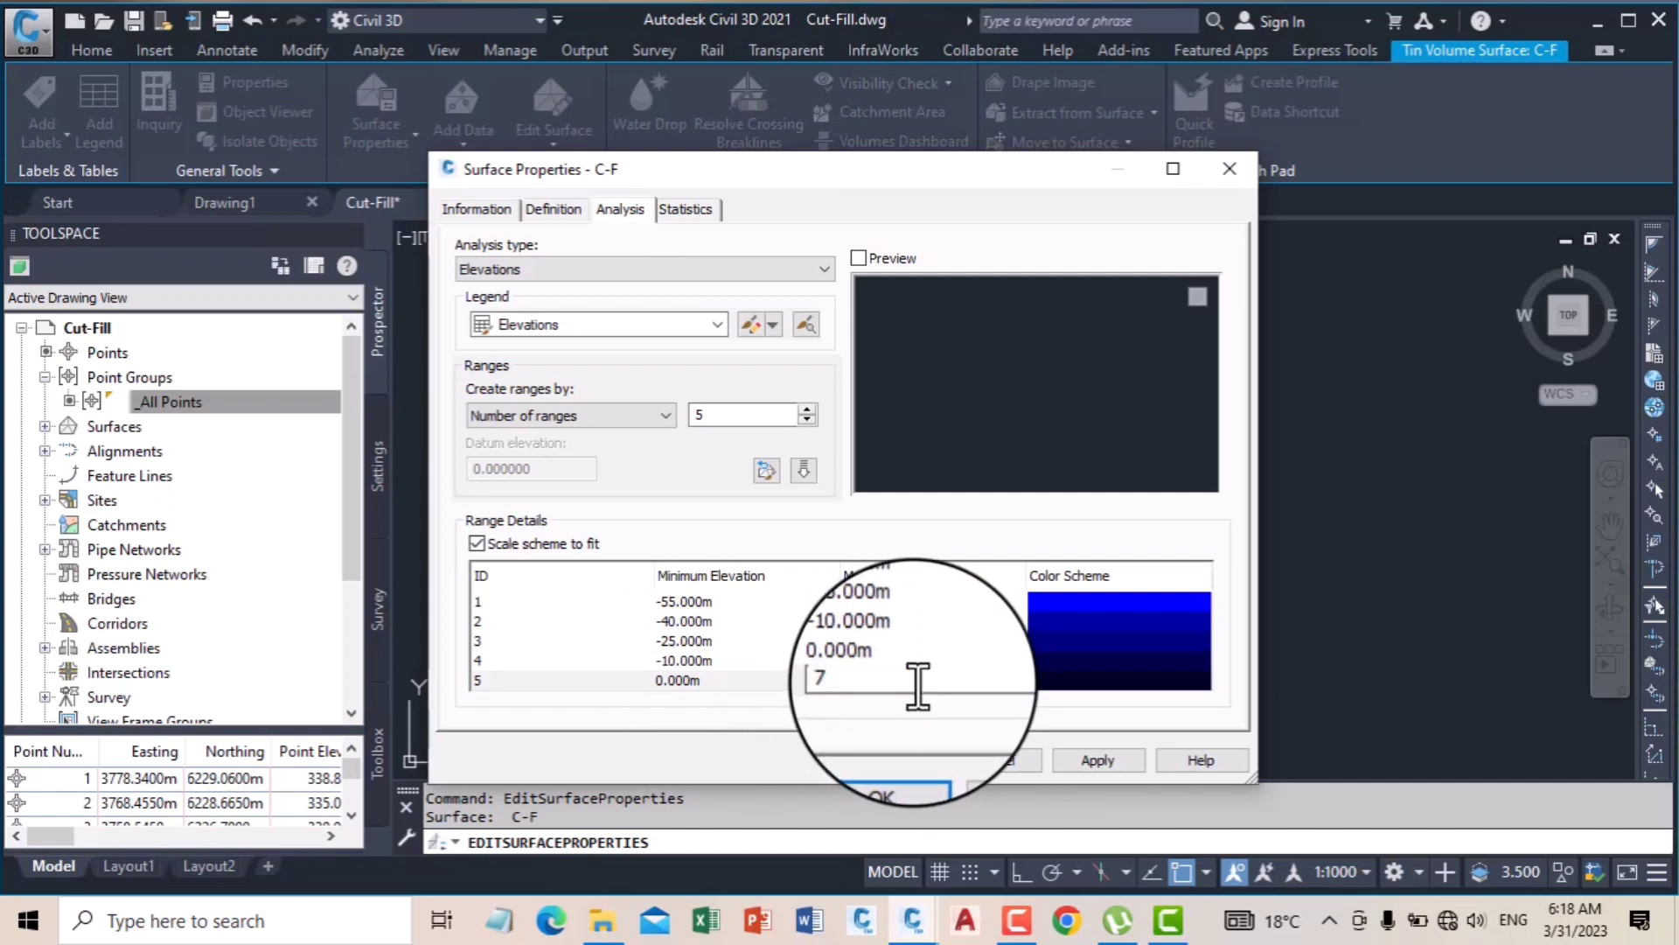
key("Return")
left_click(962, 654)
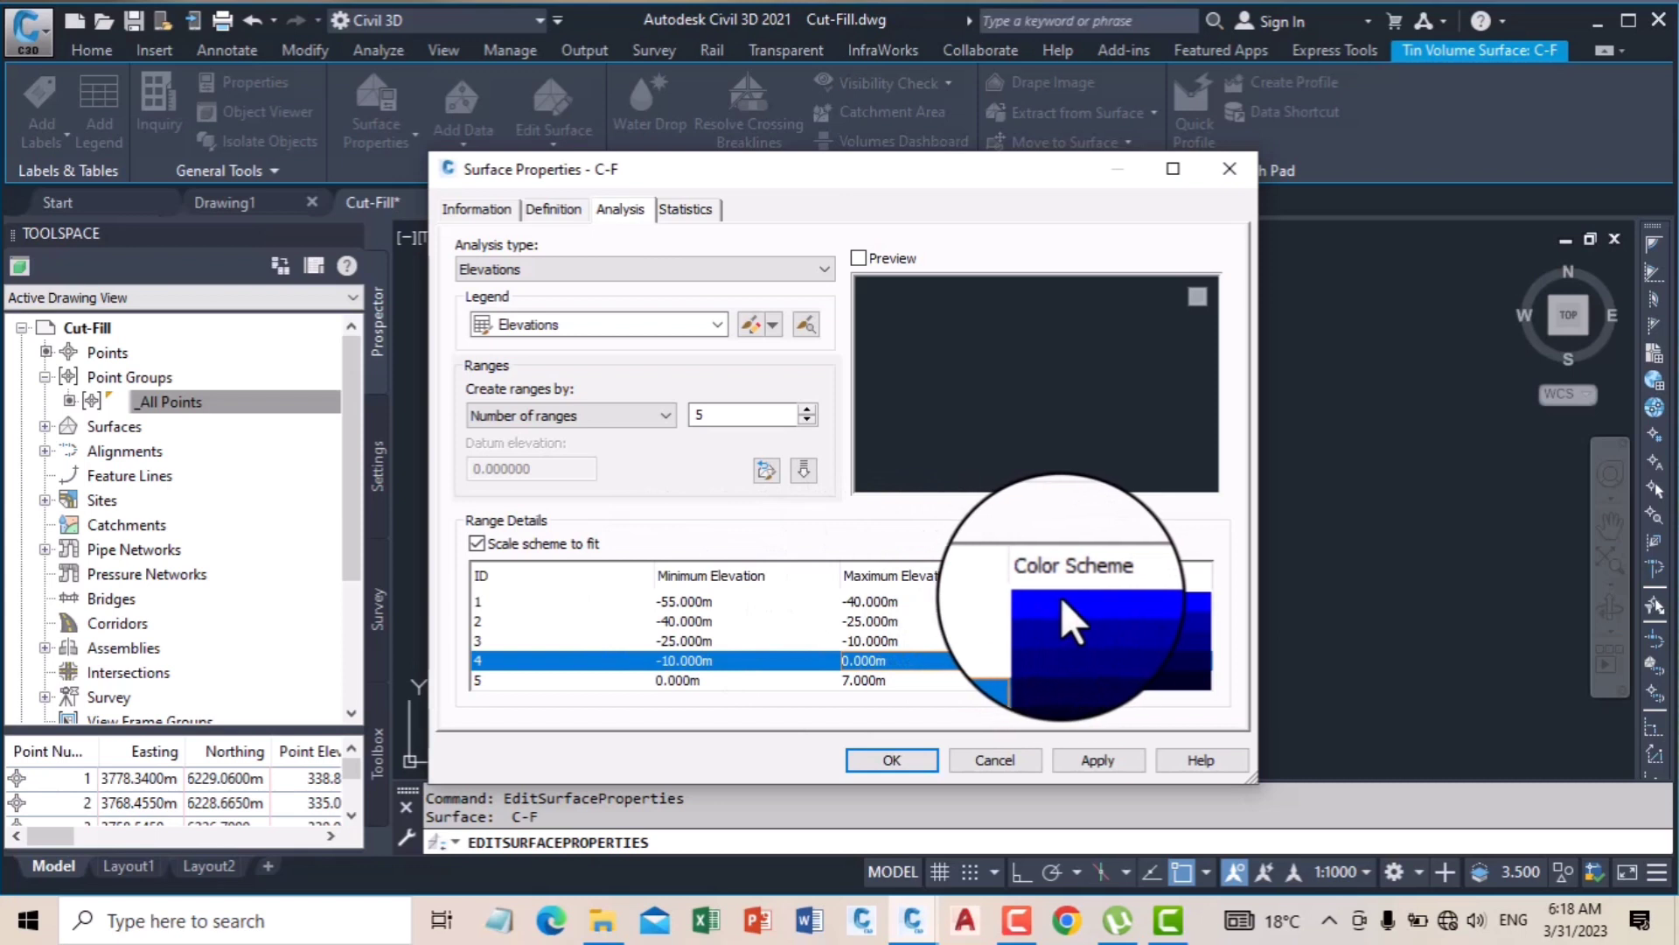
Step: Assign index color red to elevation range 2 and green to elevation range 3
double_click(1064, 619)
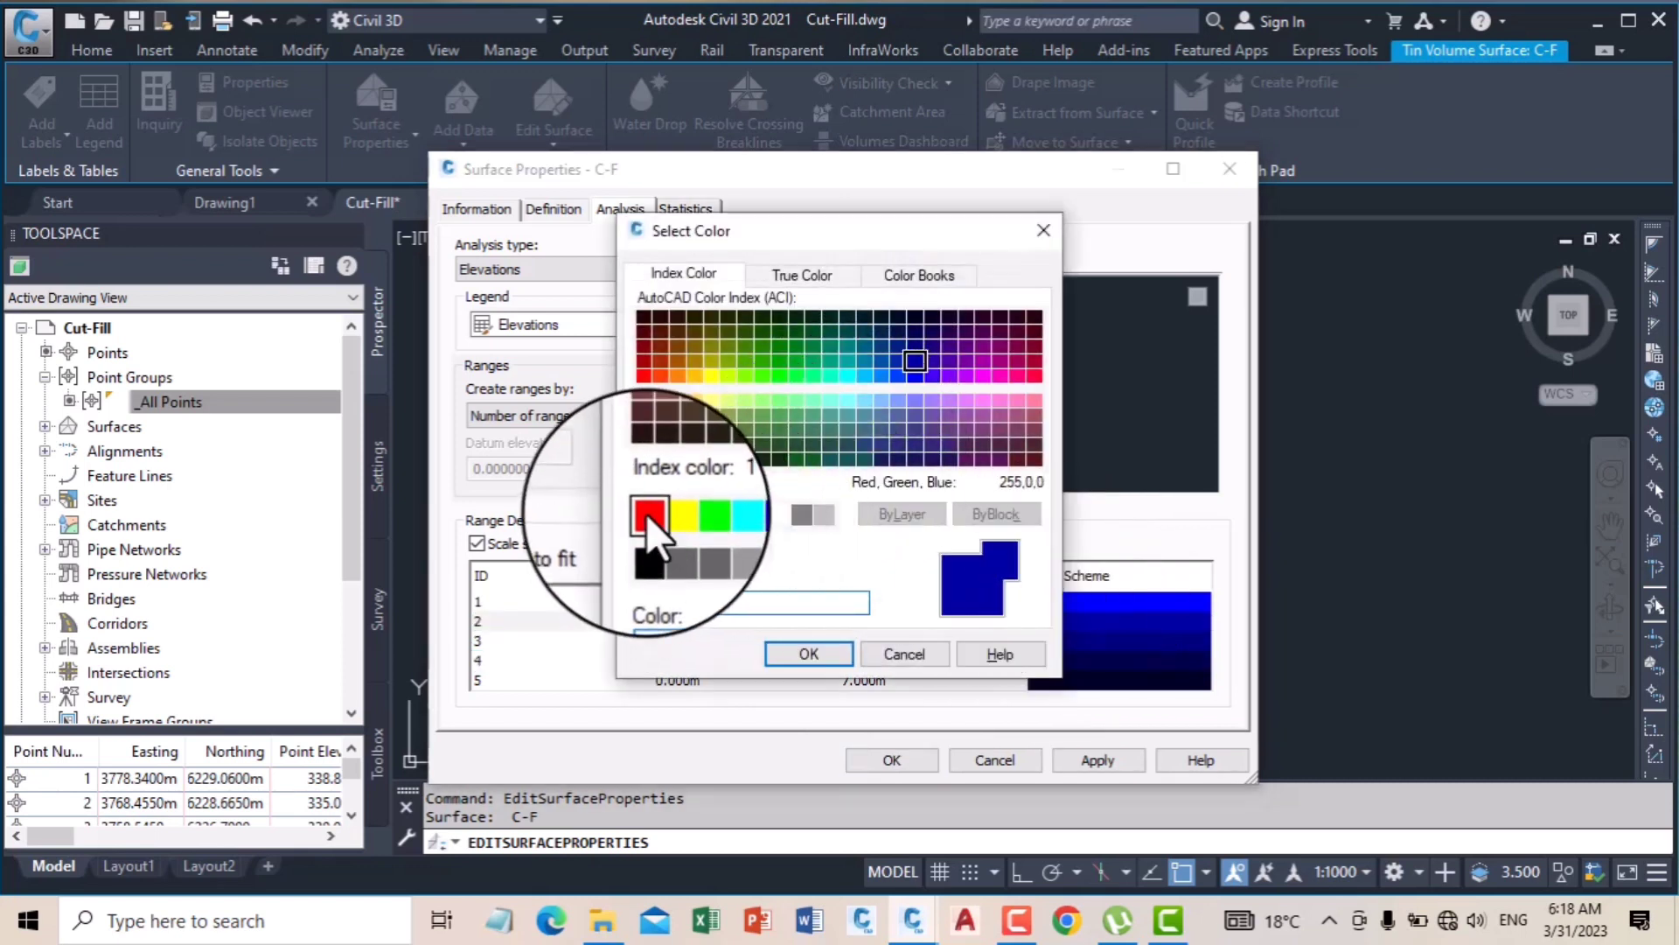
left_click(646, 512)
left_click(798, 653)
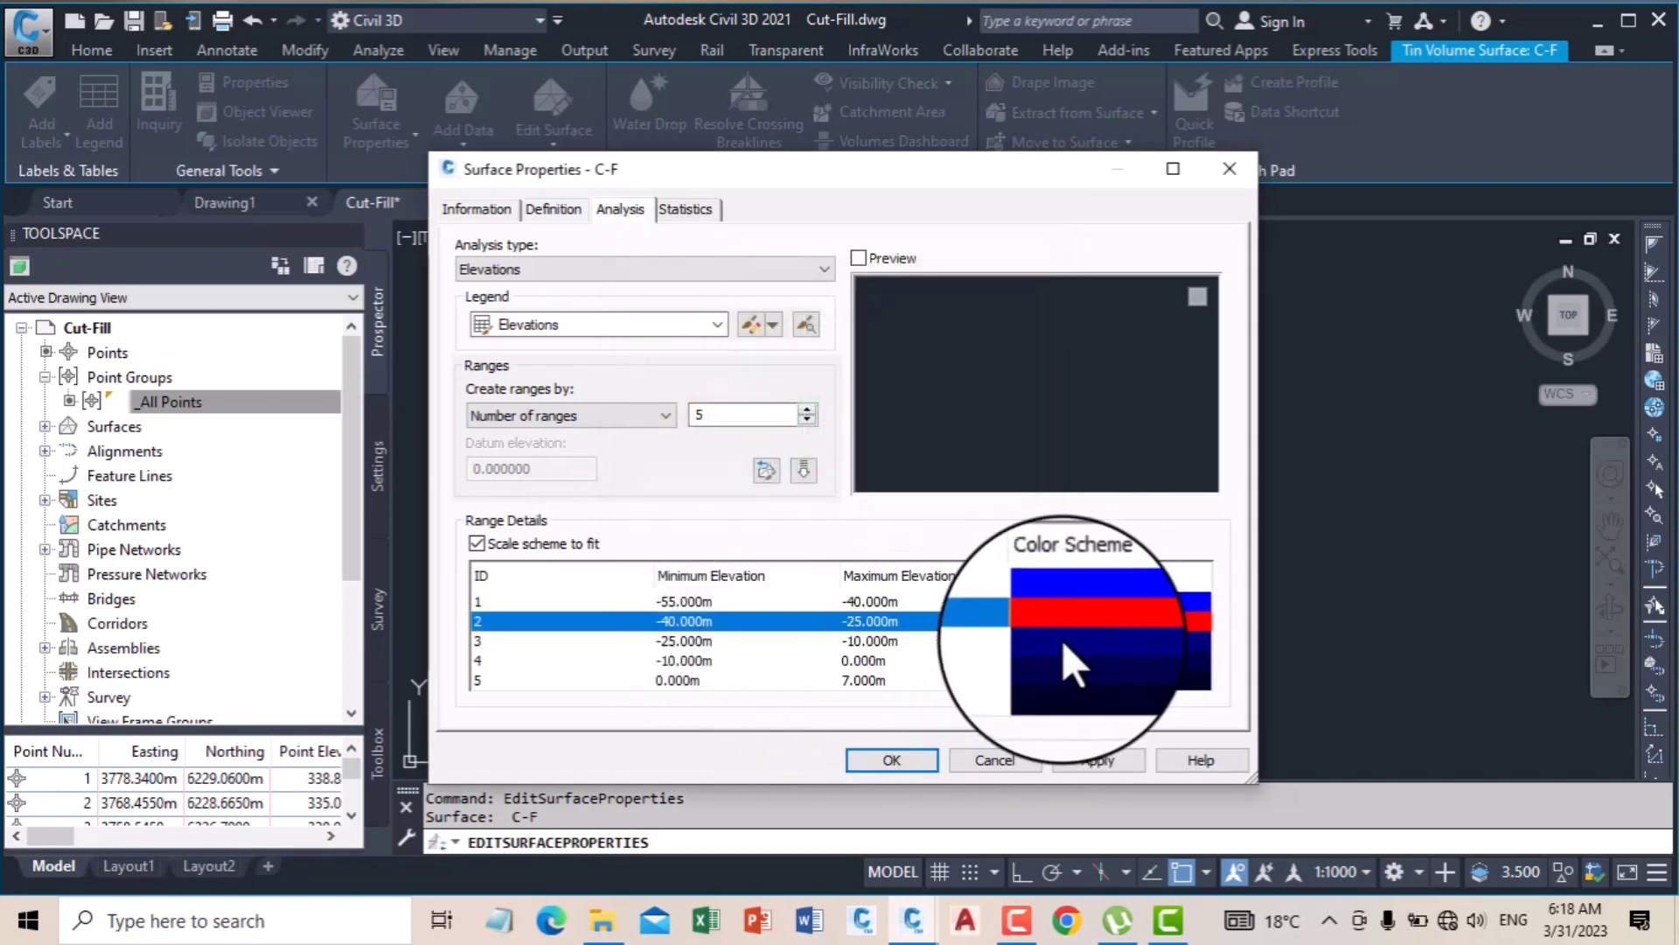
double_click(1061, 638)
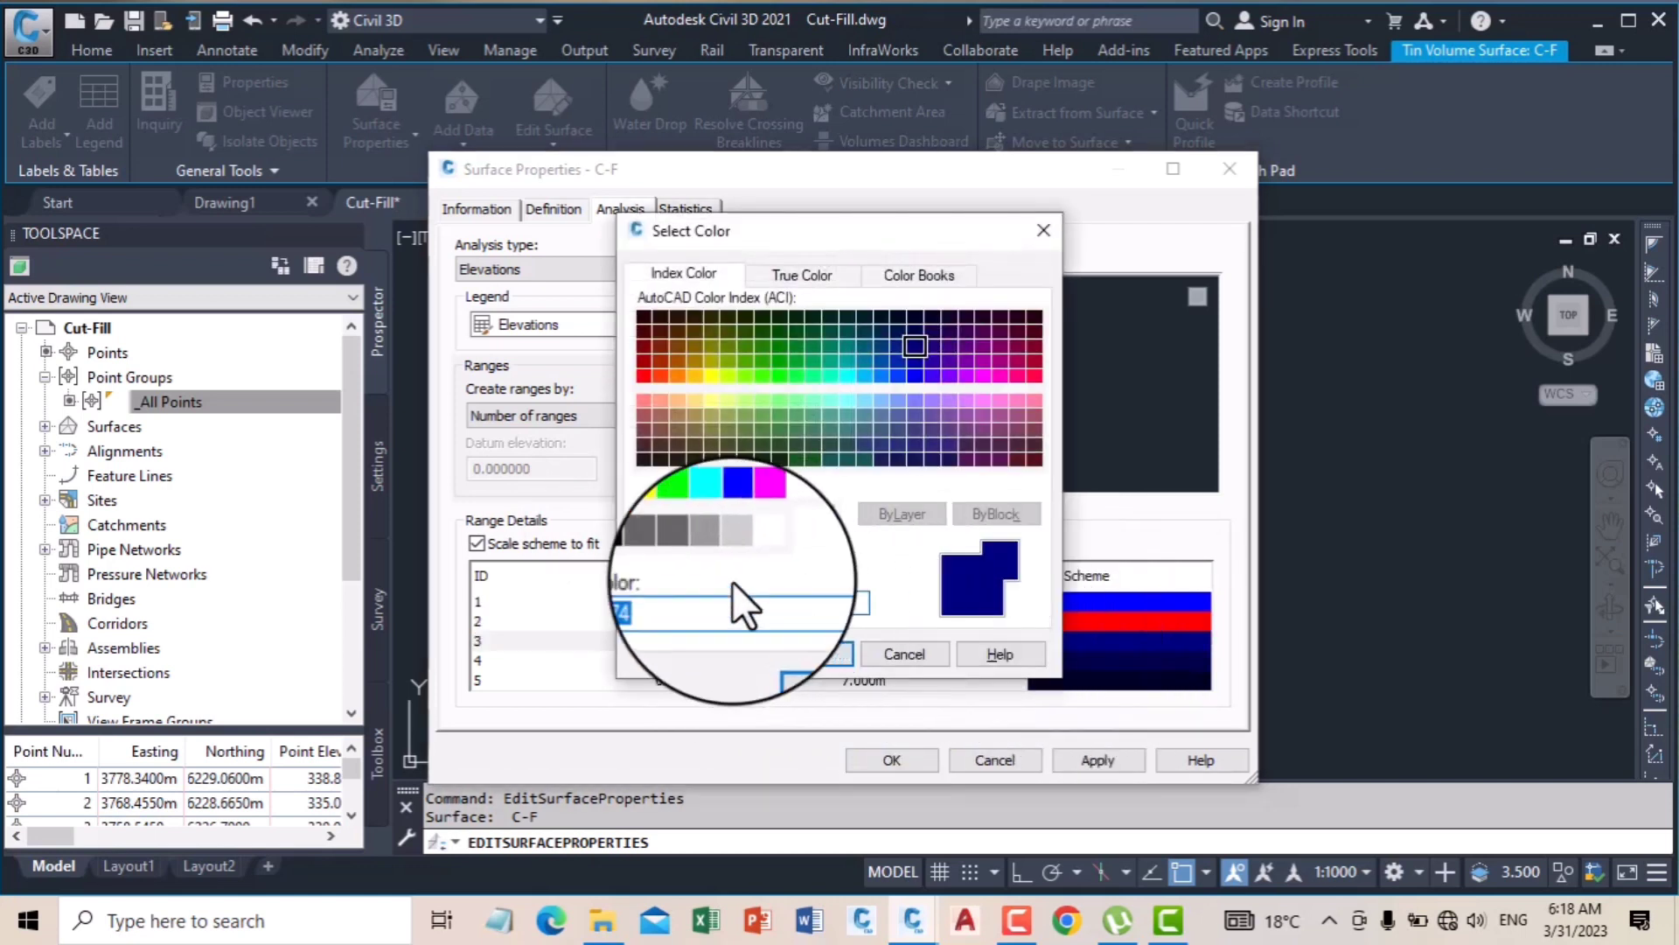
left_click(695, 513)
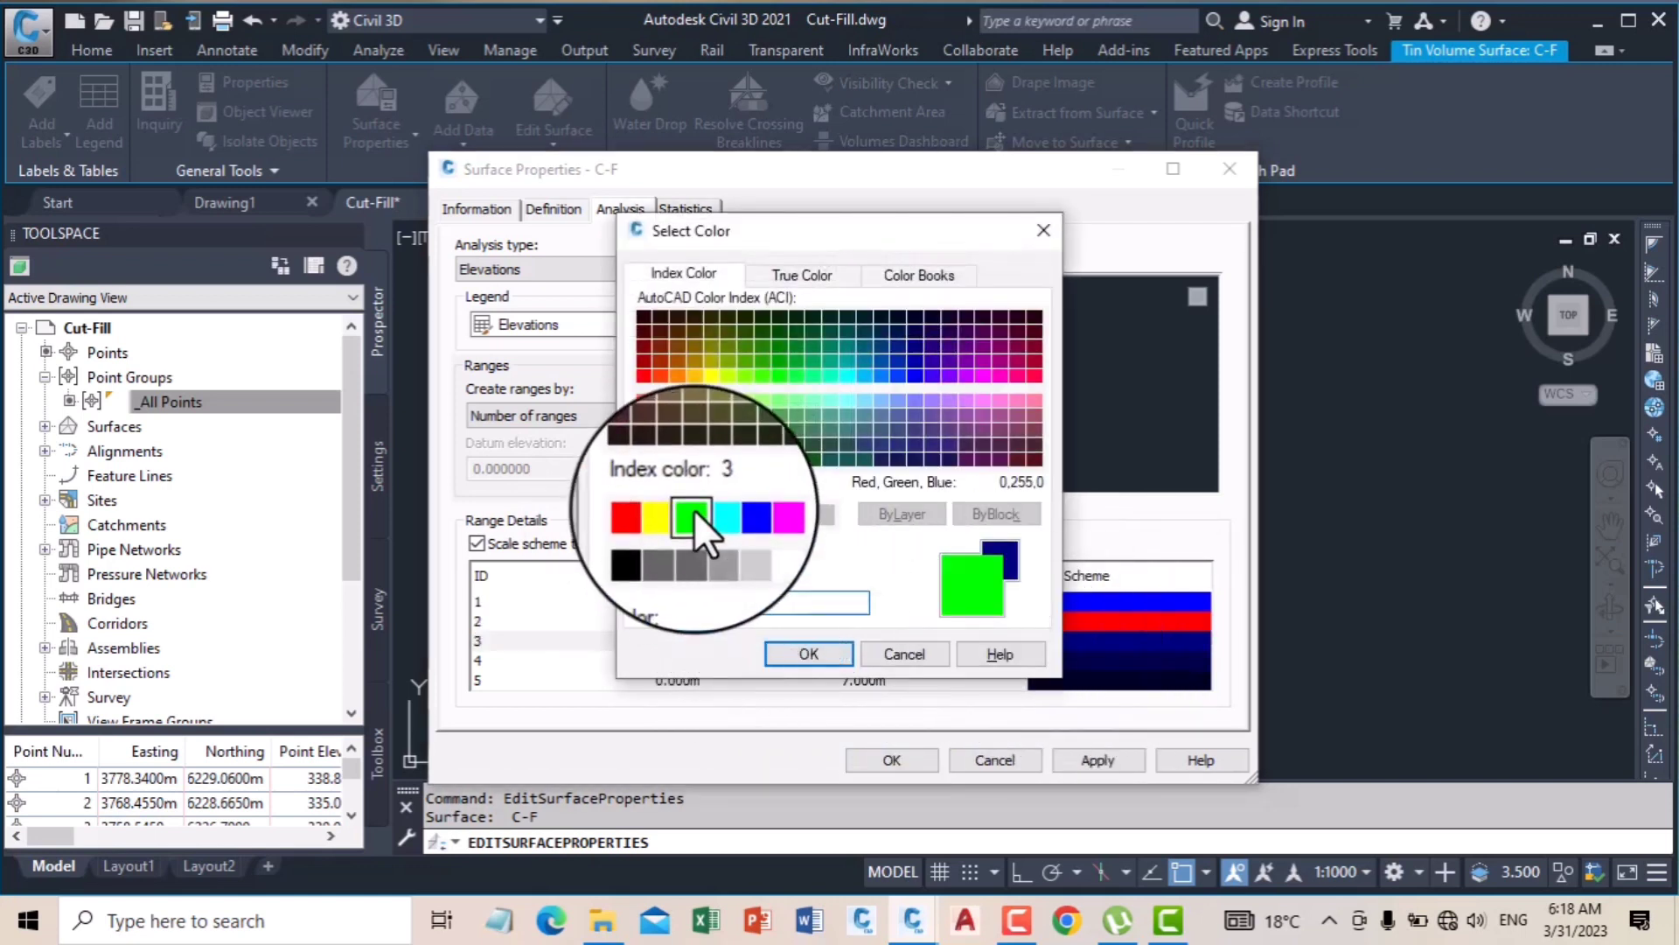
left_click(806, 654)
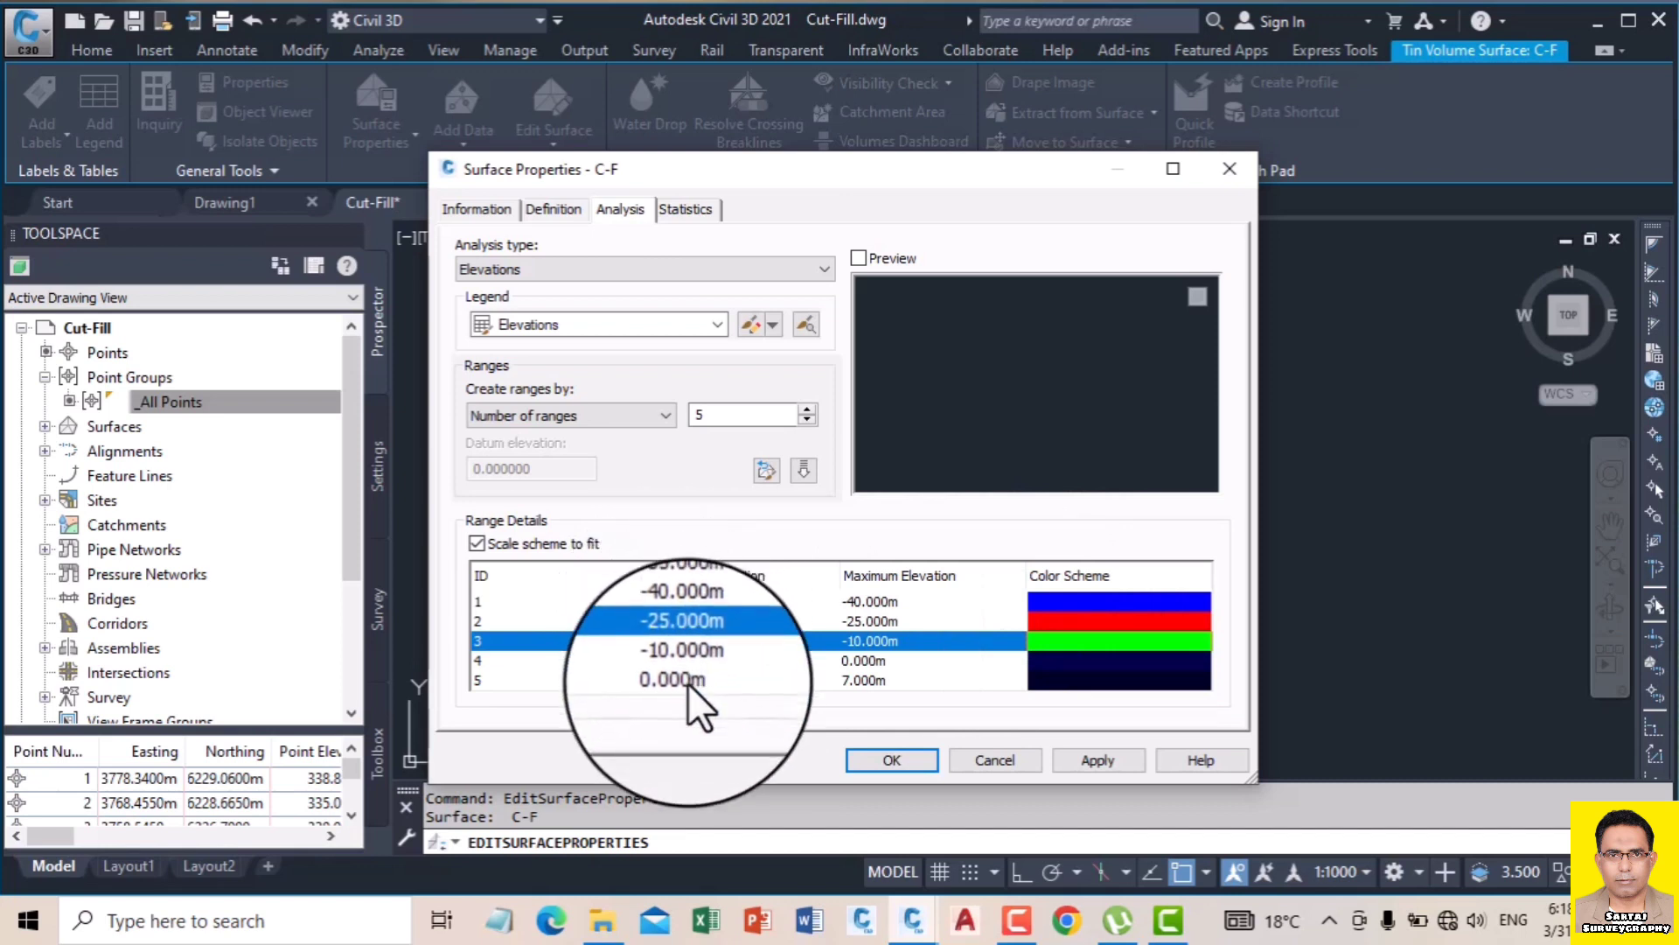
Step: Assign index color magenta to elevation range 4, from -10 m to 0 m
left_click(1077, 661)
left_click(1077, 660)
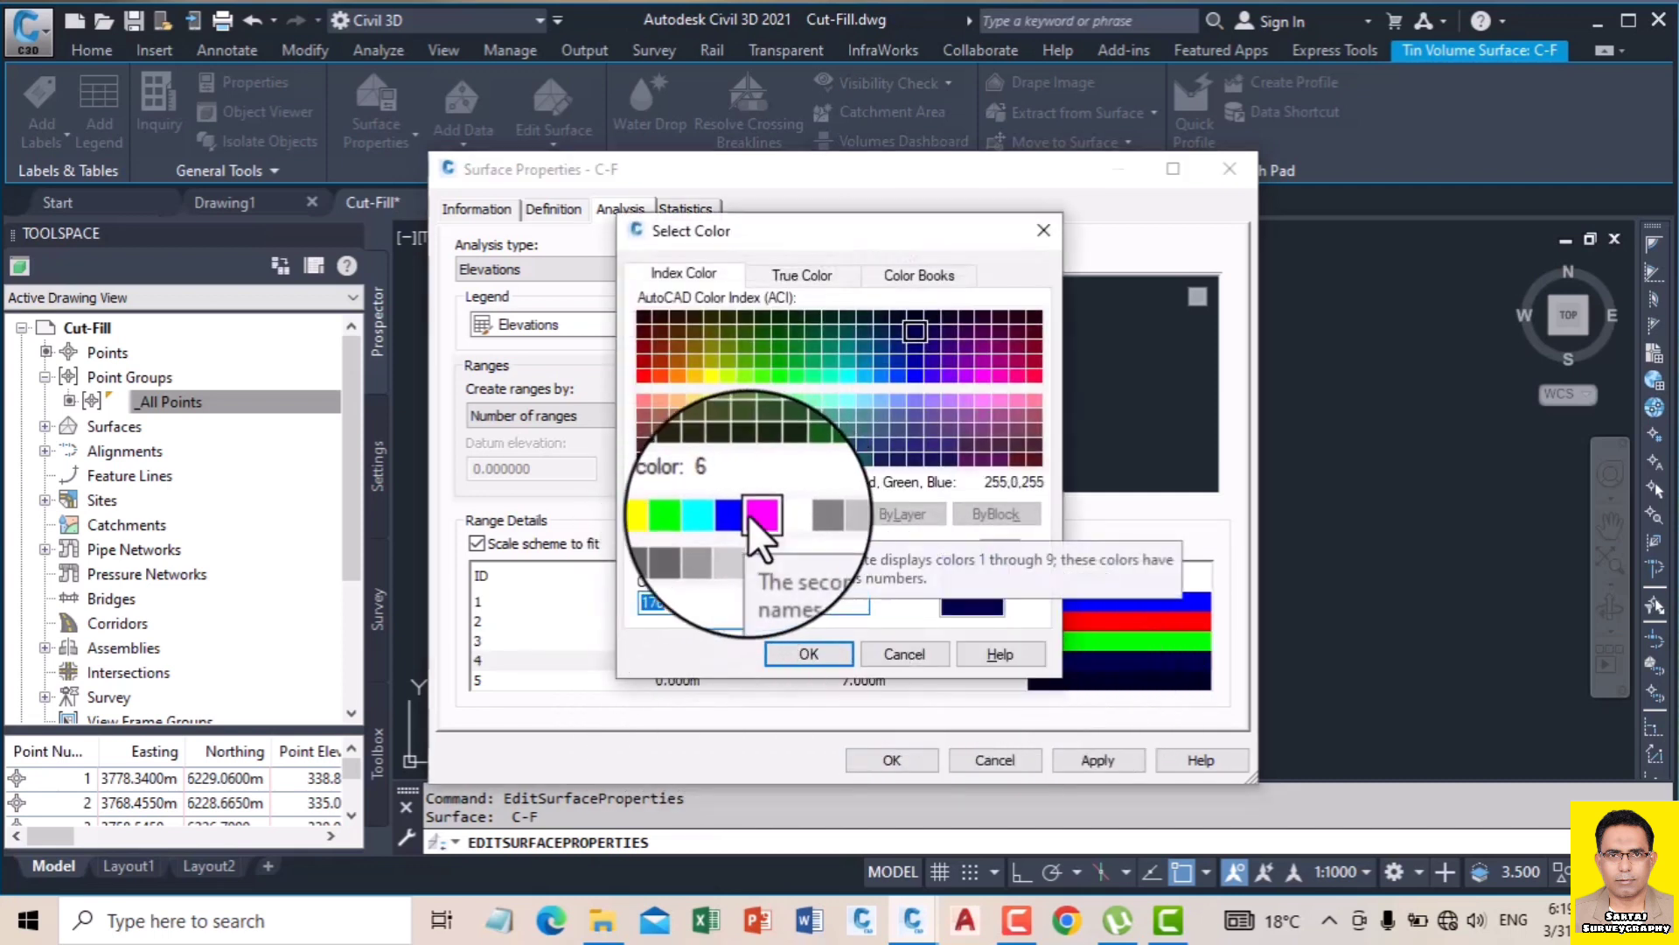
left_click(712, 511)
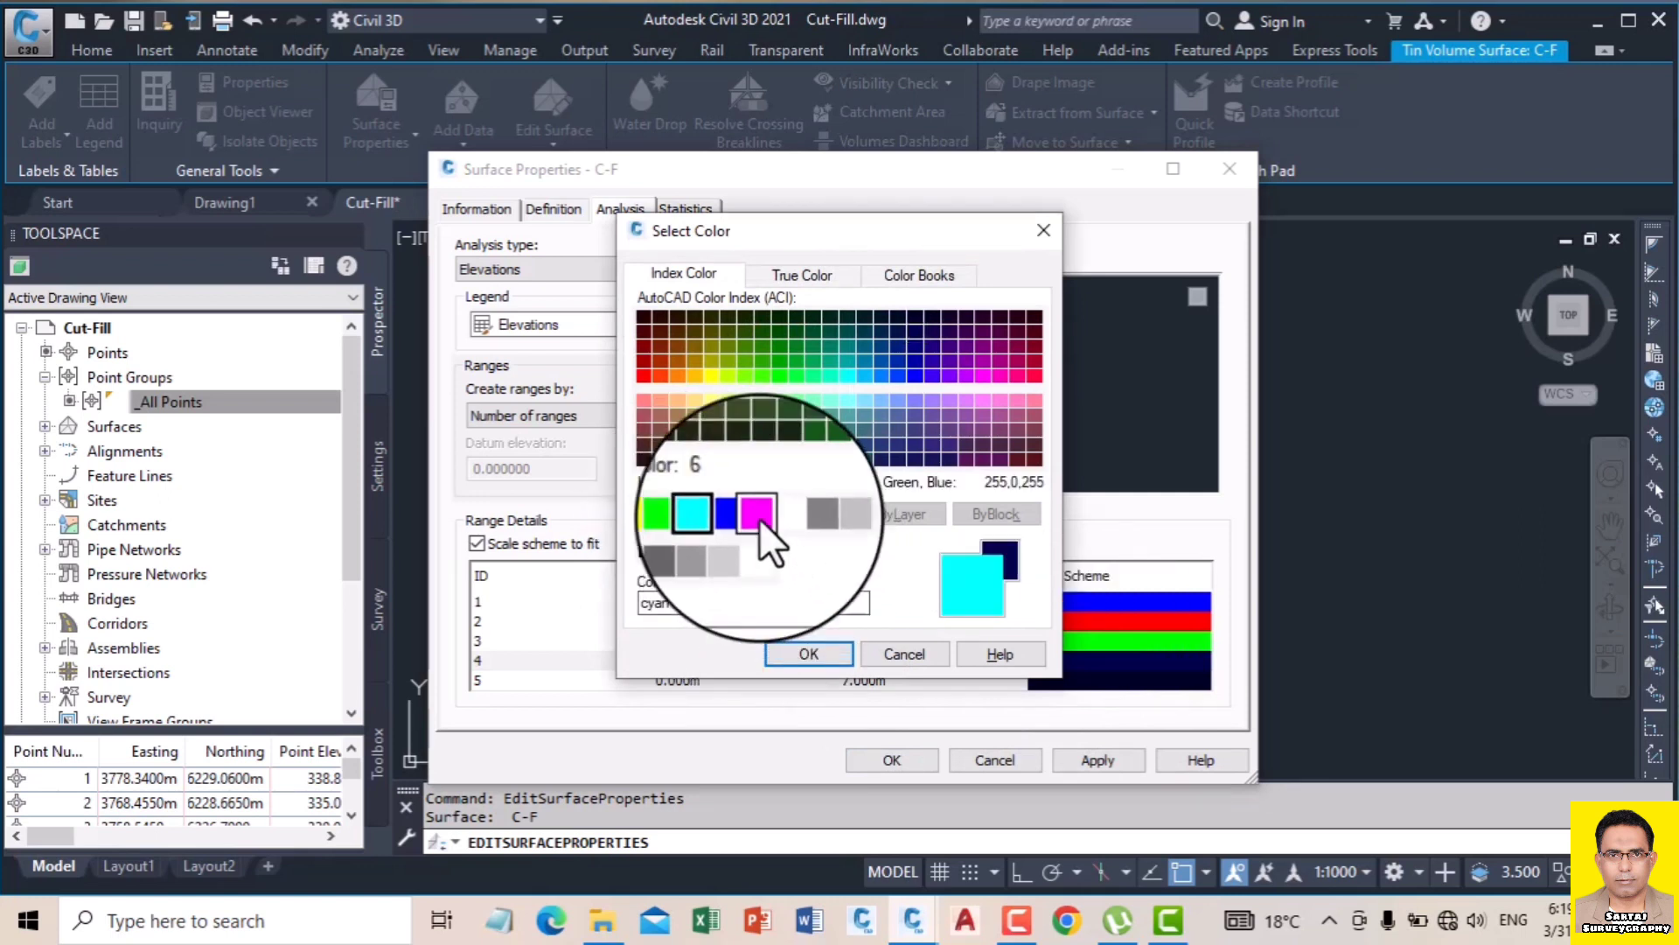
left_click(757, 516)
left_click(804, 653)
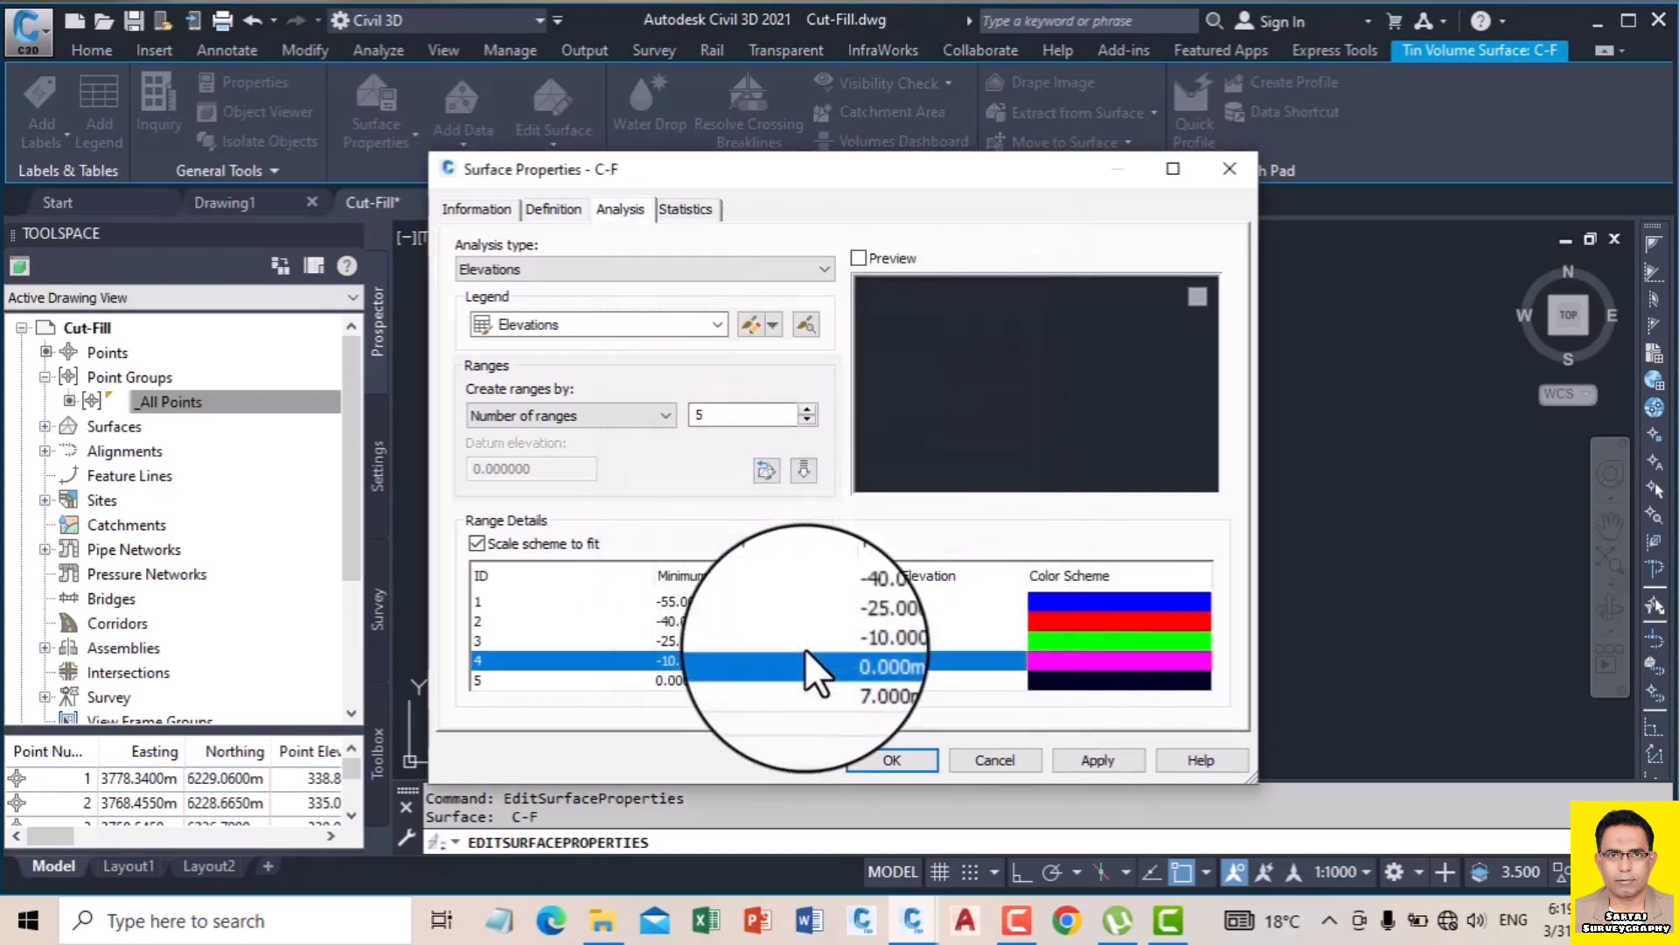
Step: Color elevation range 5 yellow and apply the C-F surface properties to the drawing
double_click(1095, 680)
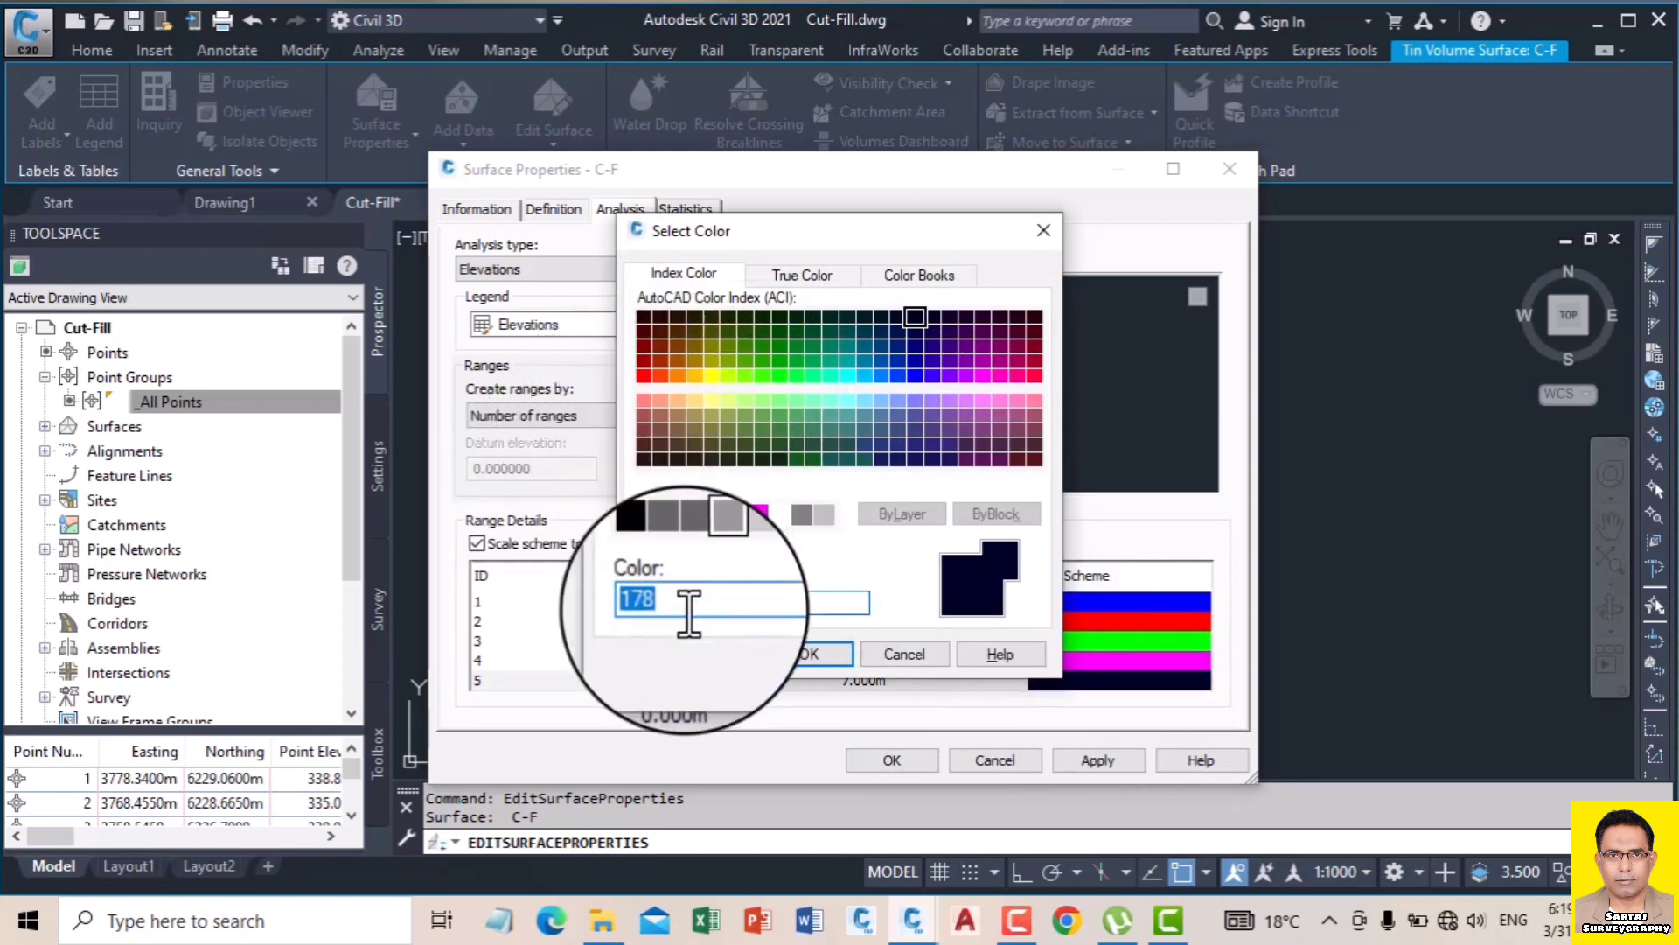
type("3")
left_click(668, 512)
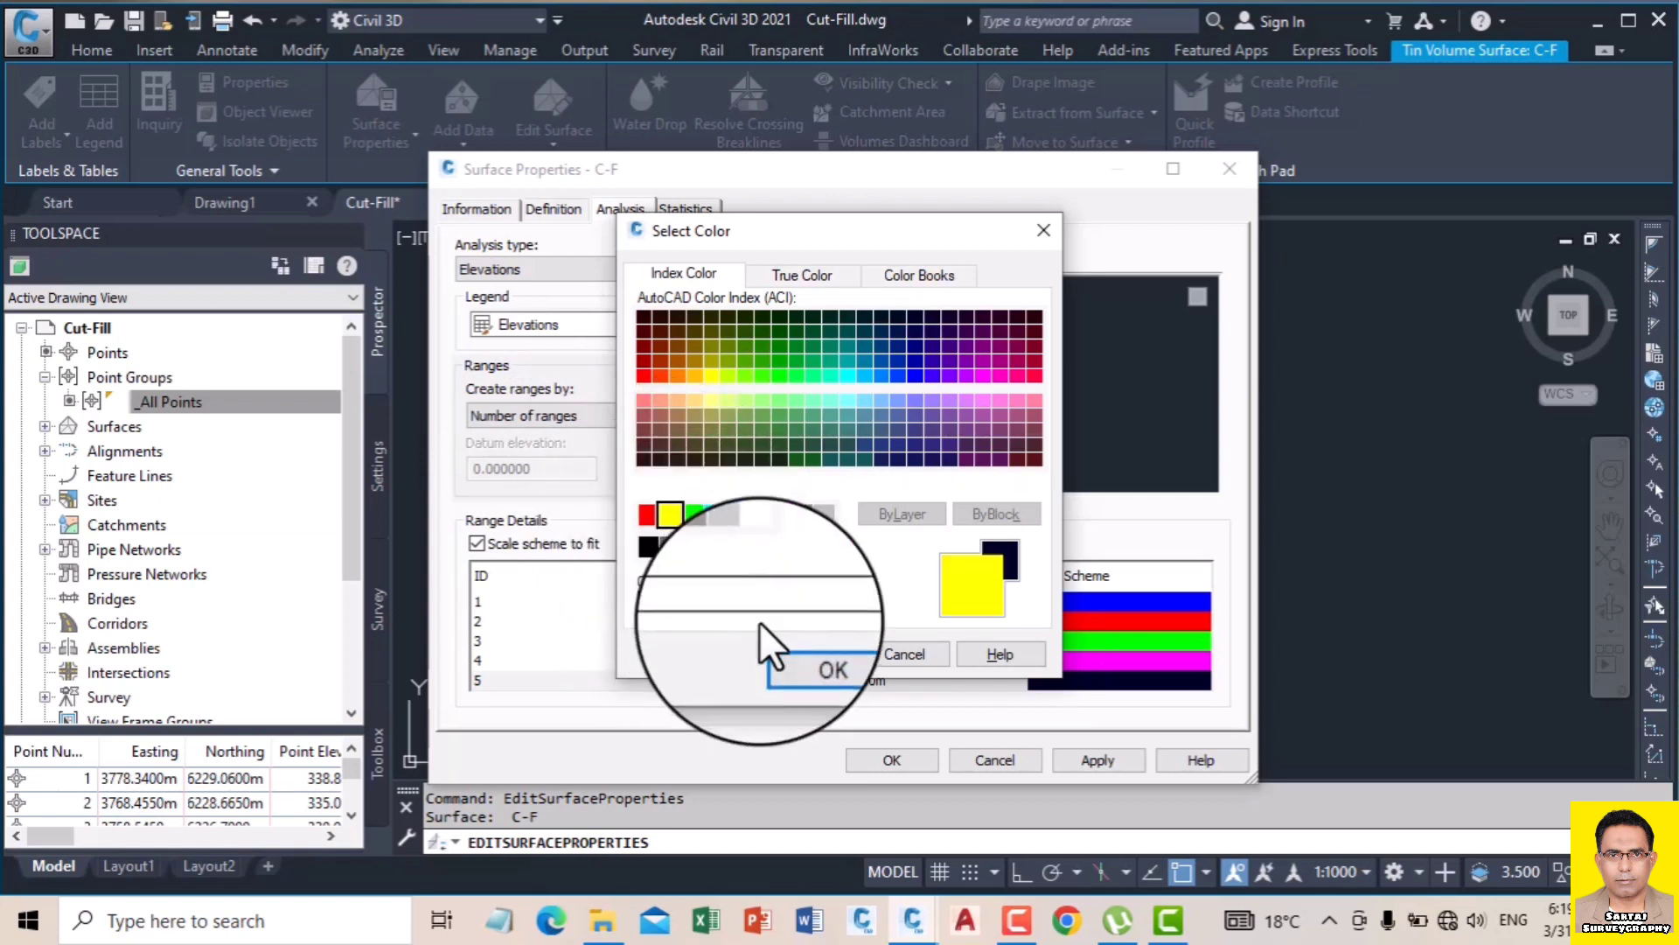
left_click(786, 653)
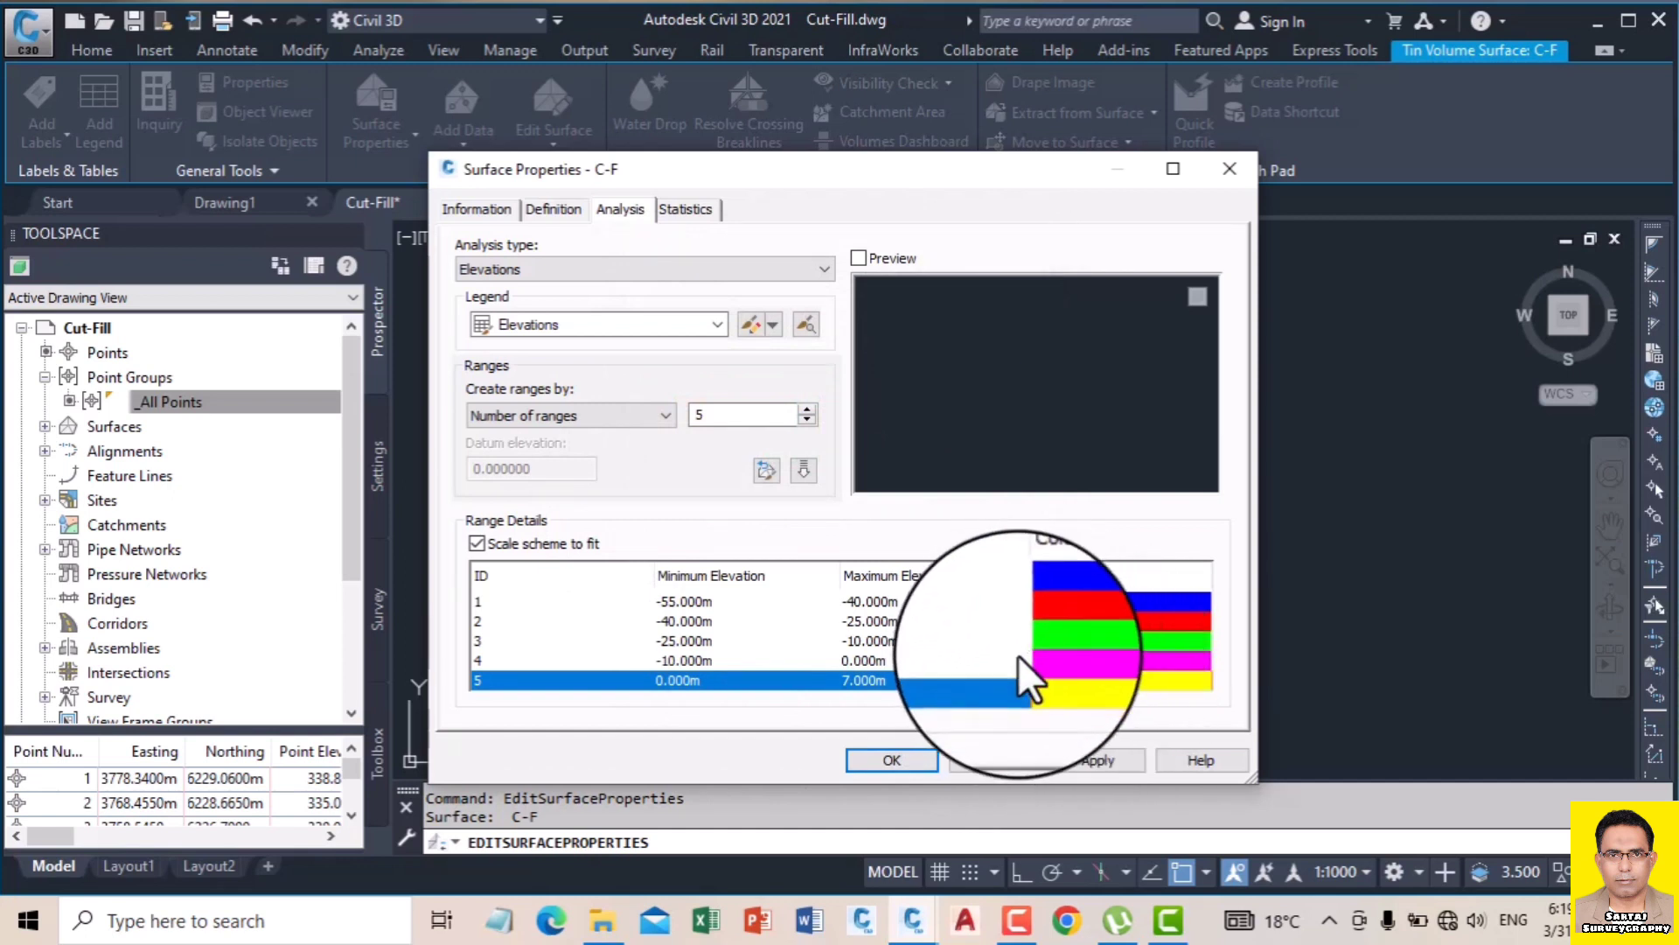
left_click(1091, 760)
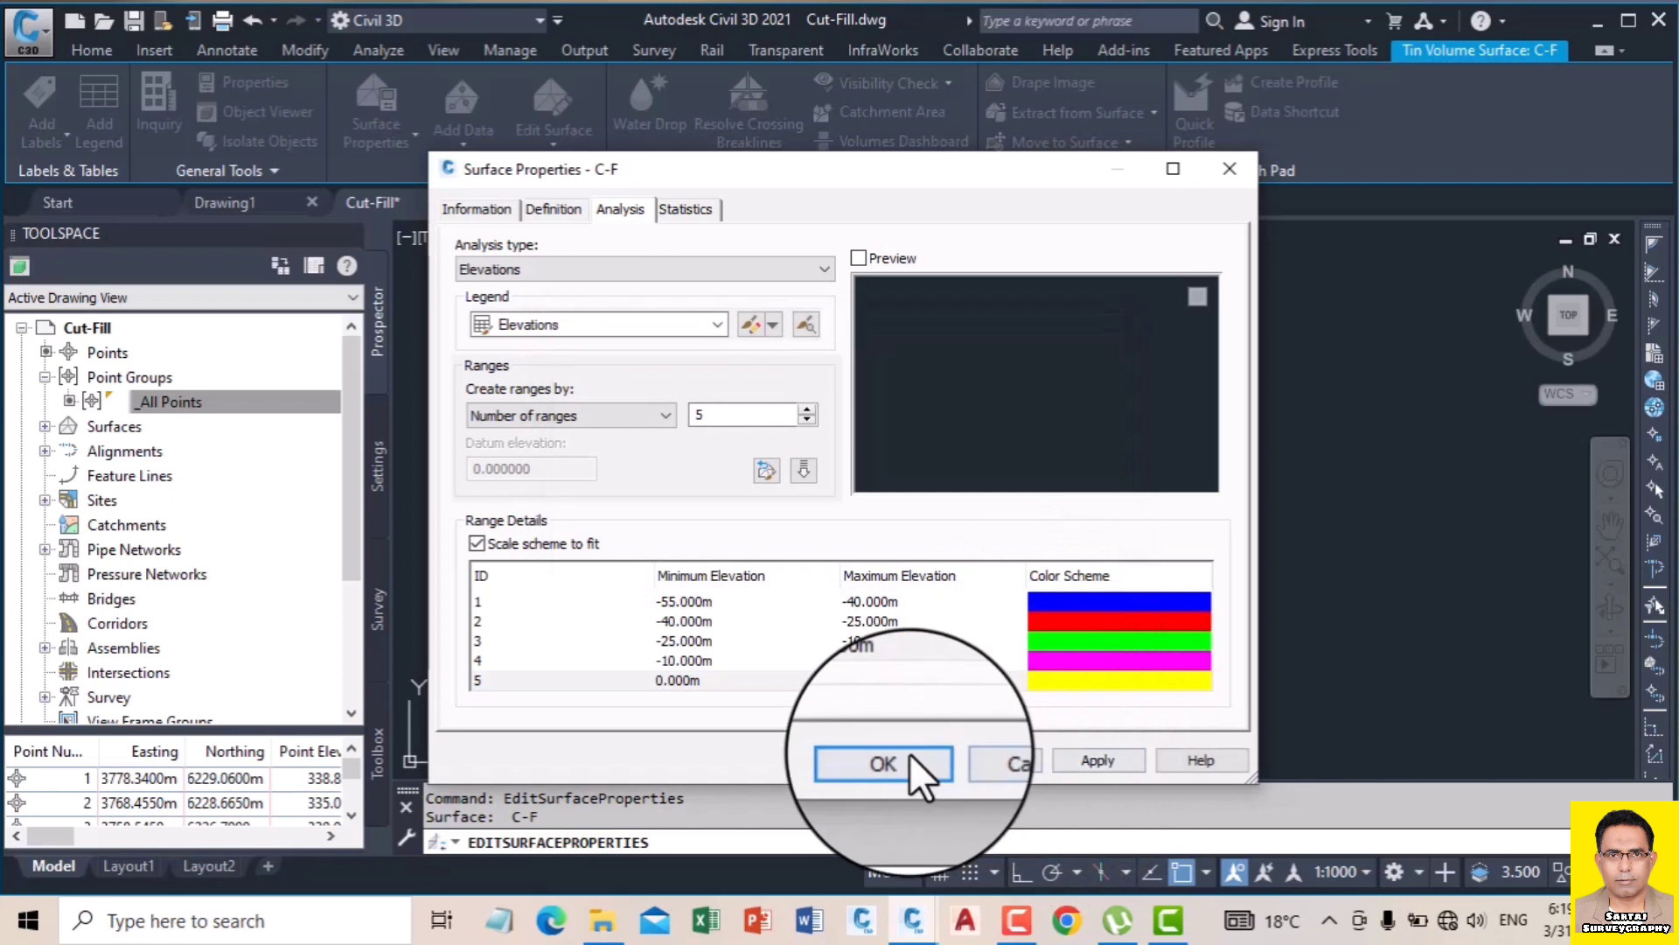
left_click(885, 762)
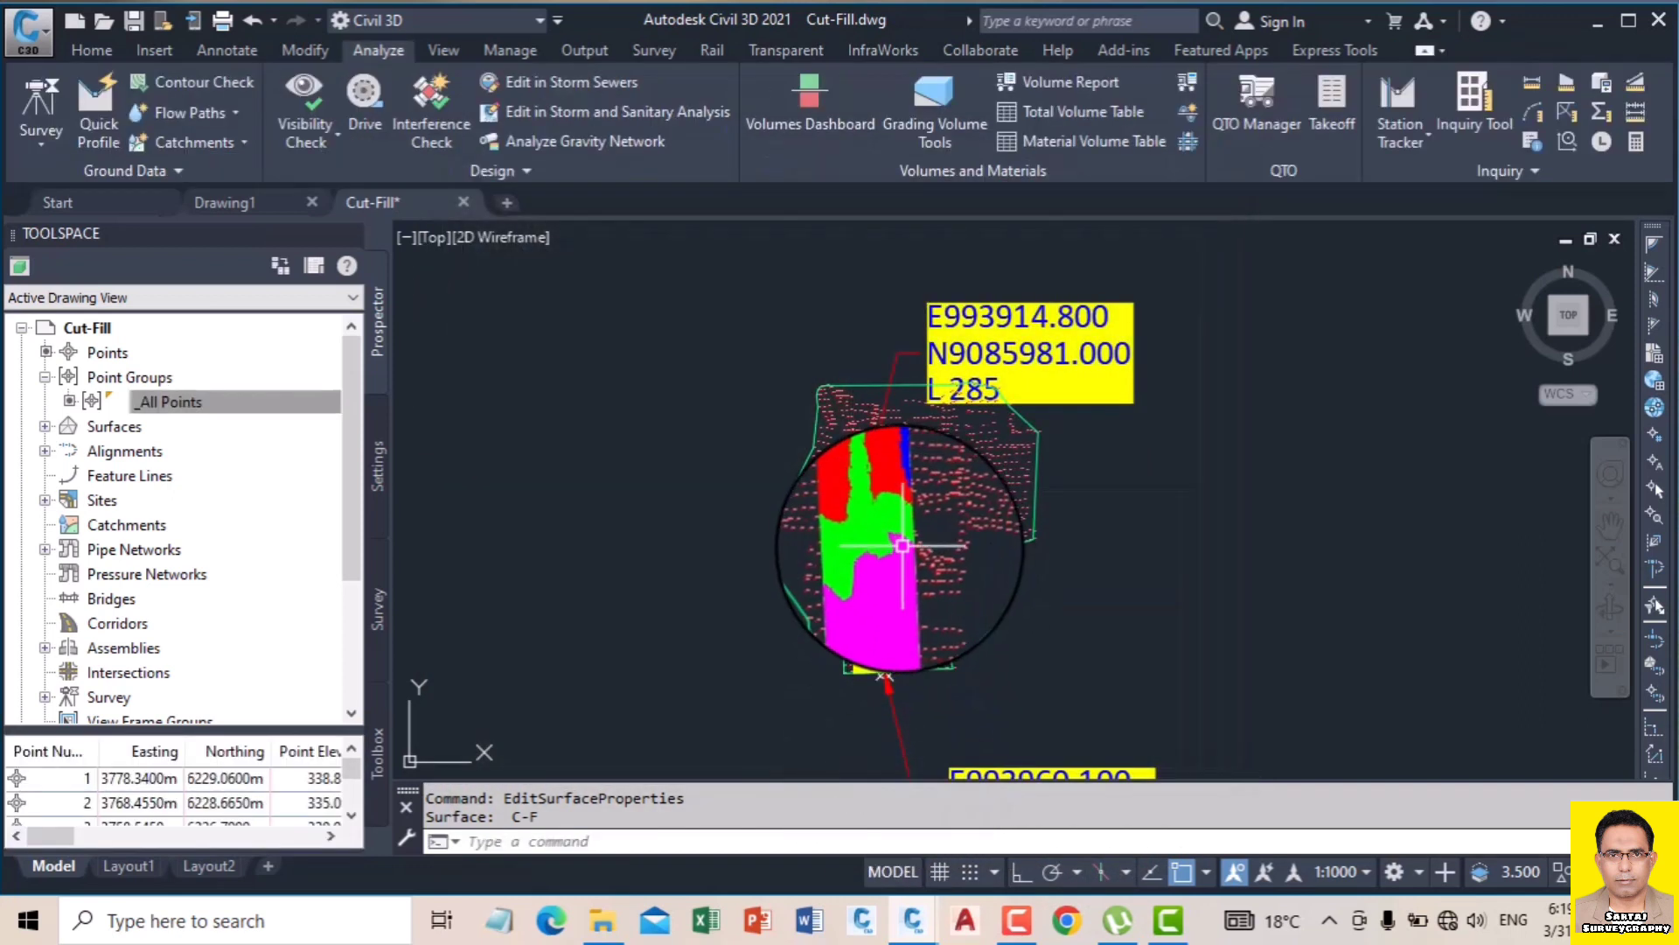
Step: Examine the colored elevation bands of the C-F surface in plan view, comparing the cut and fill areas
scroll(900, 536, "up", 4)
scroll(815, 441, "down", 2)
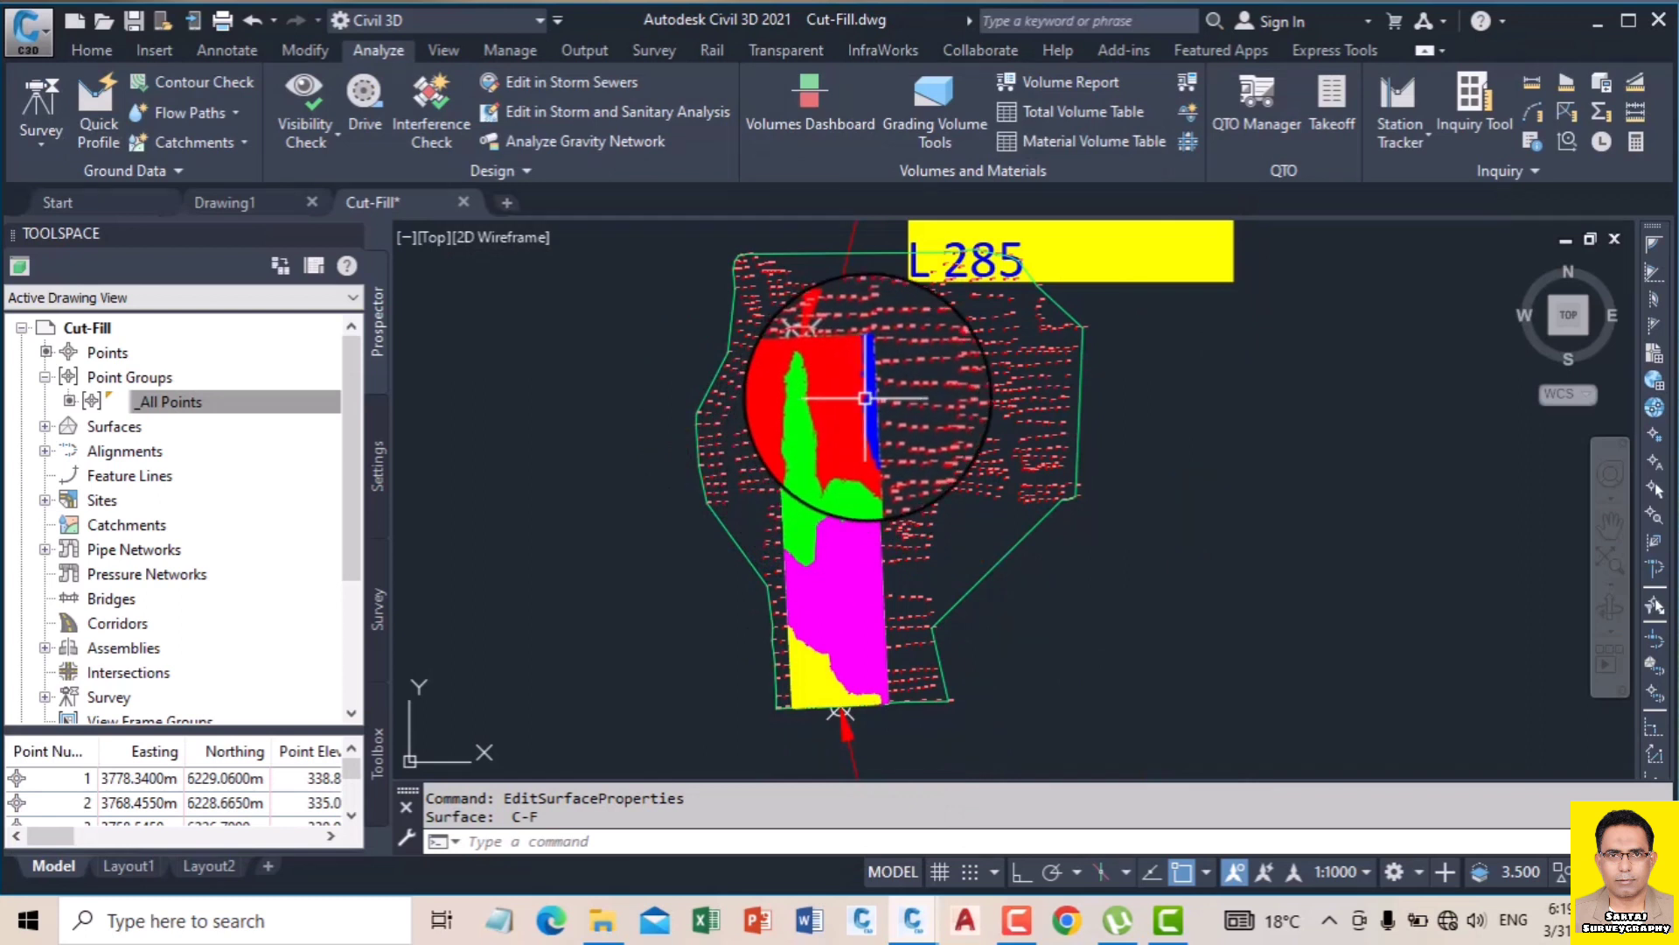
scroll(872, 392, "up", 2)
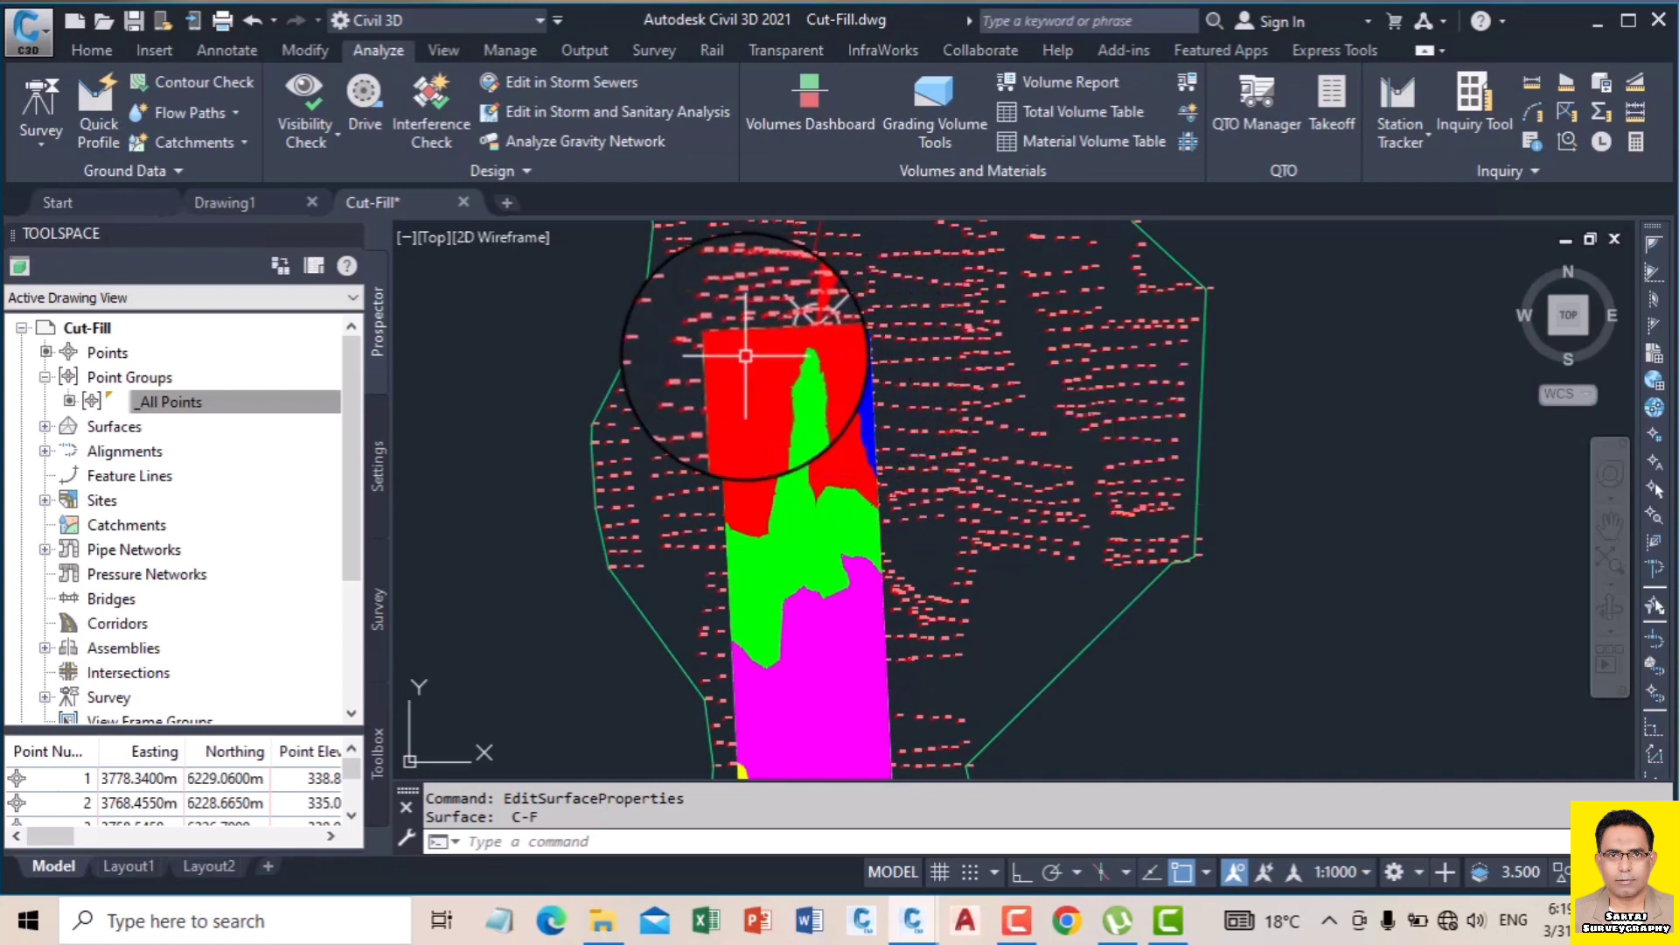
scroll(783, 612, "down", 2)
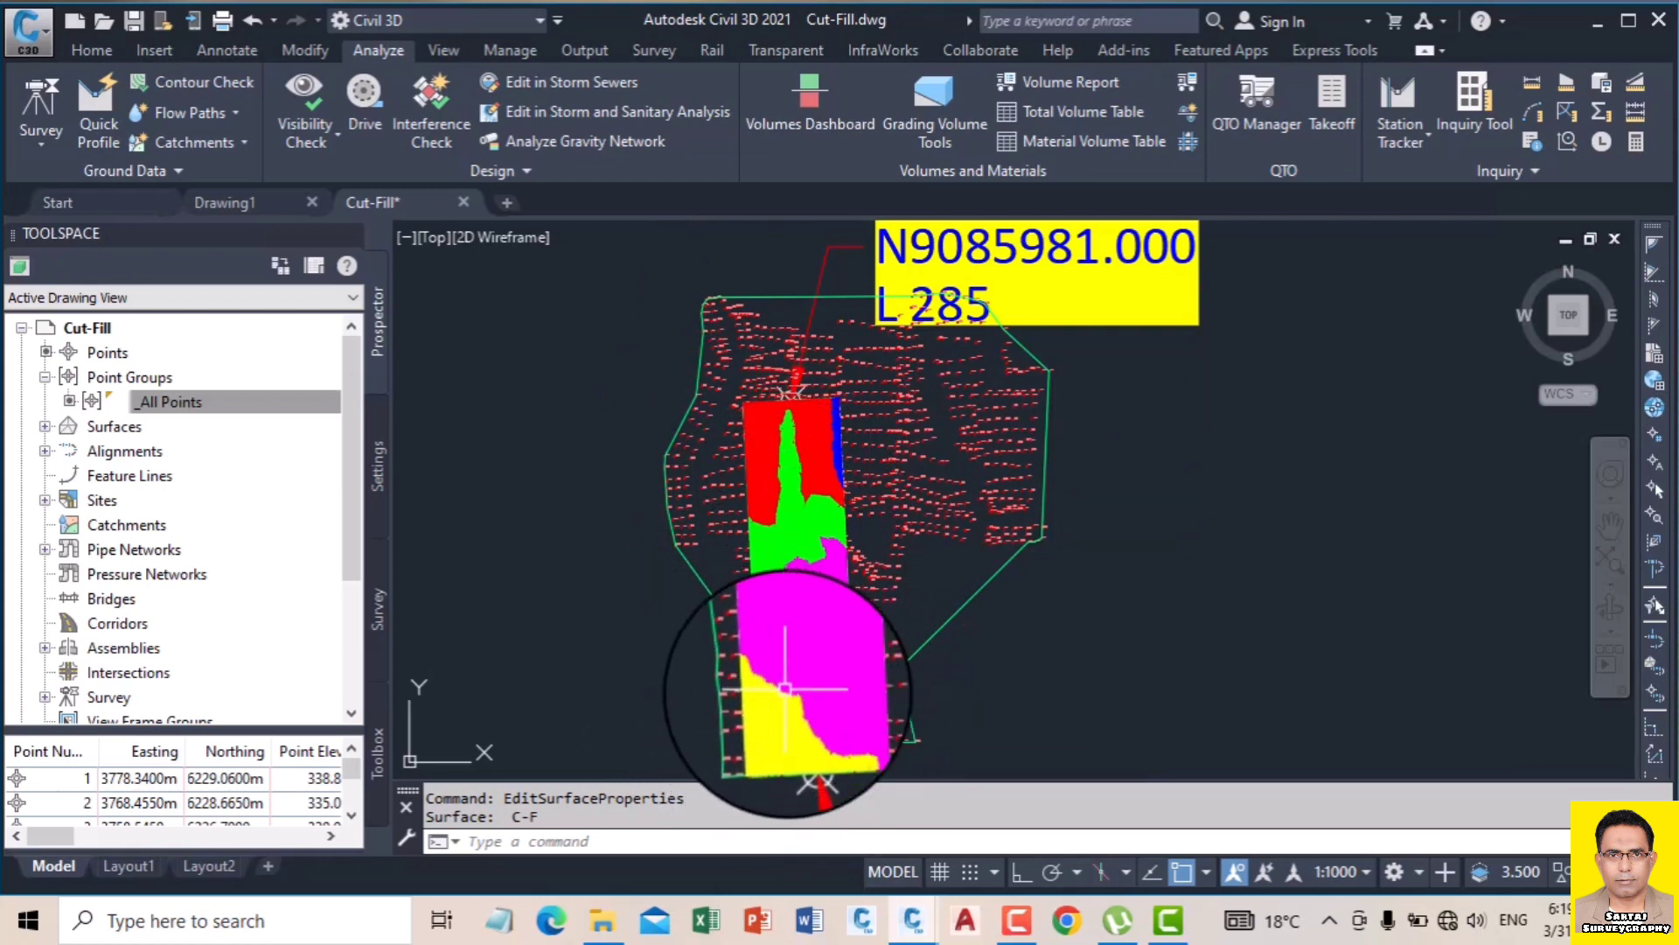
scroll(739, 563, "down", 2)
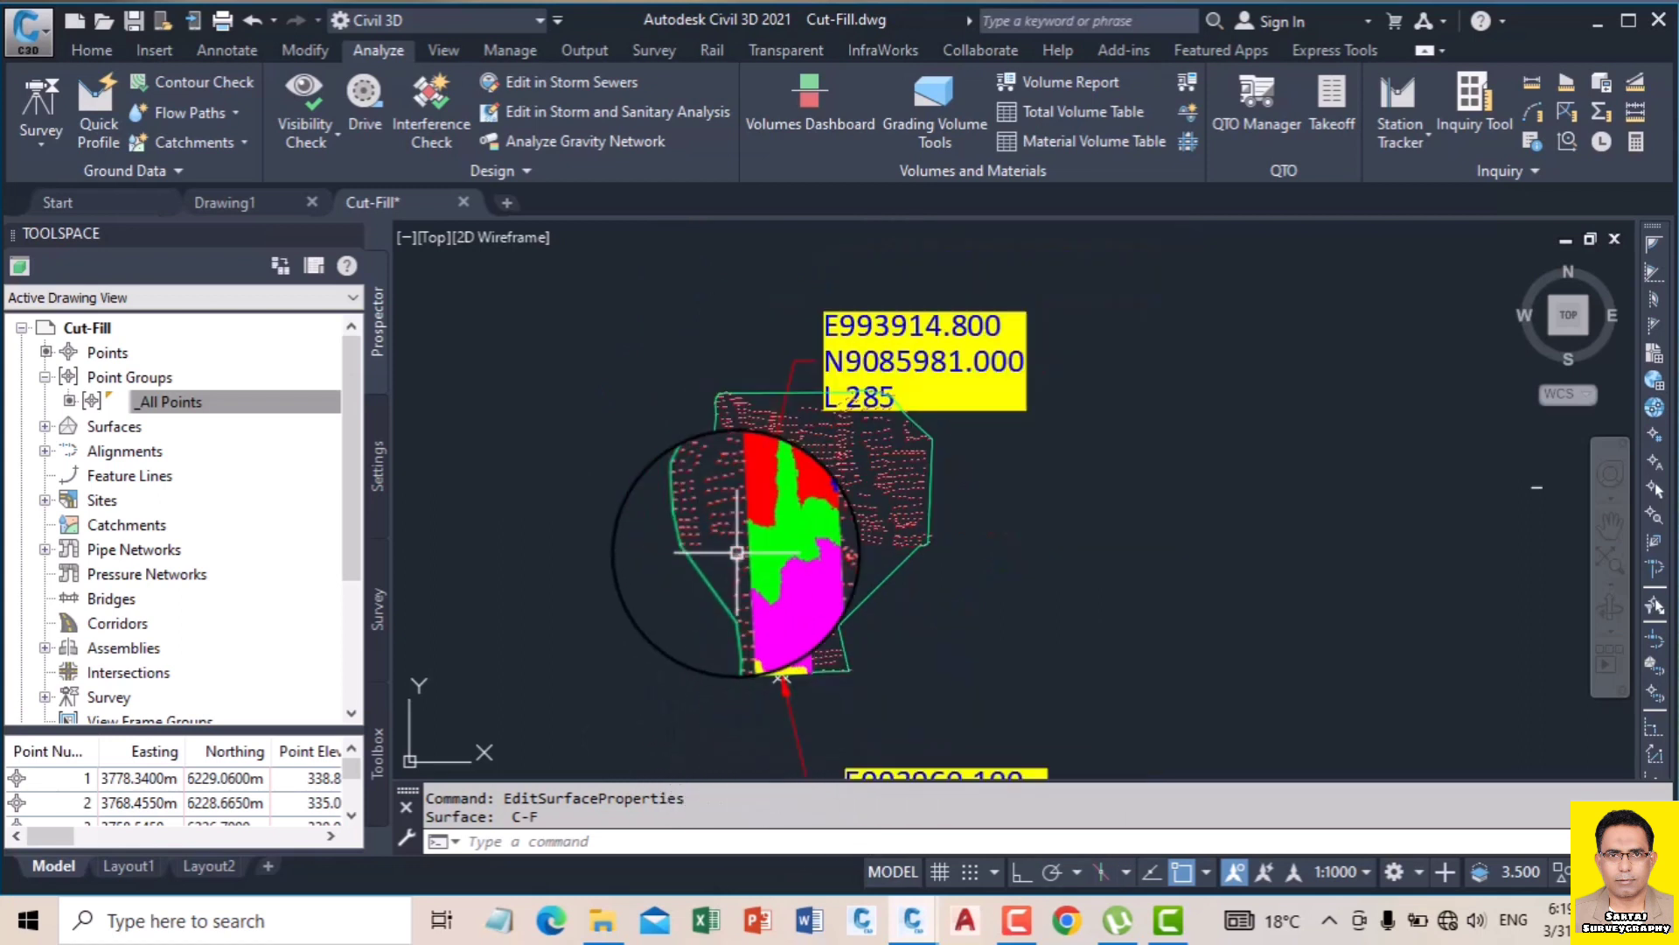
scroll(749, 577, "up", 2)
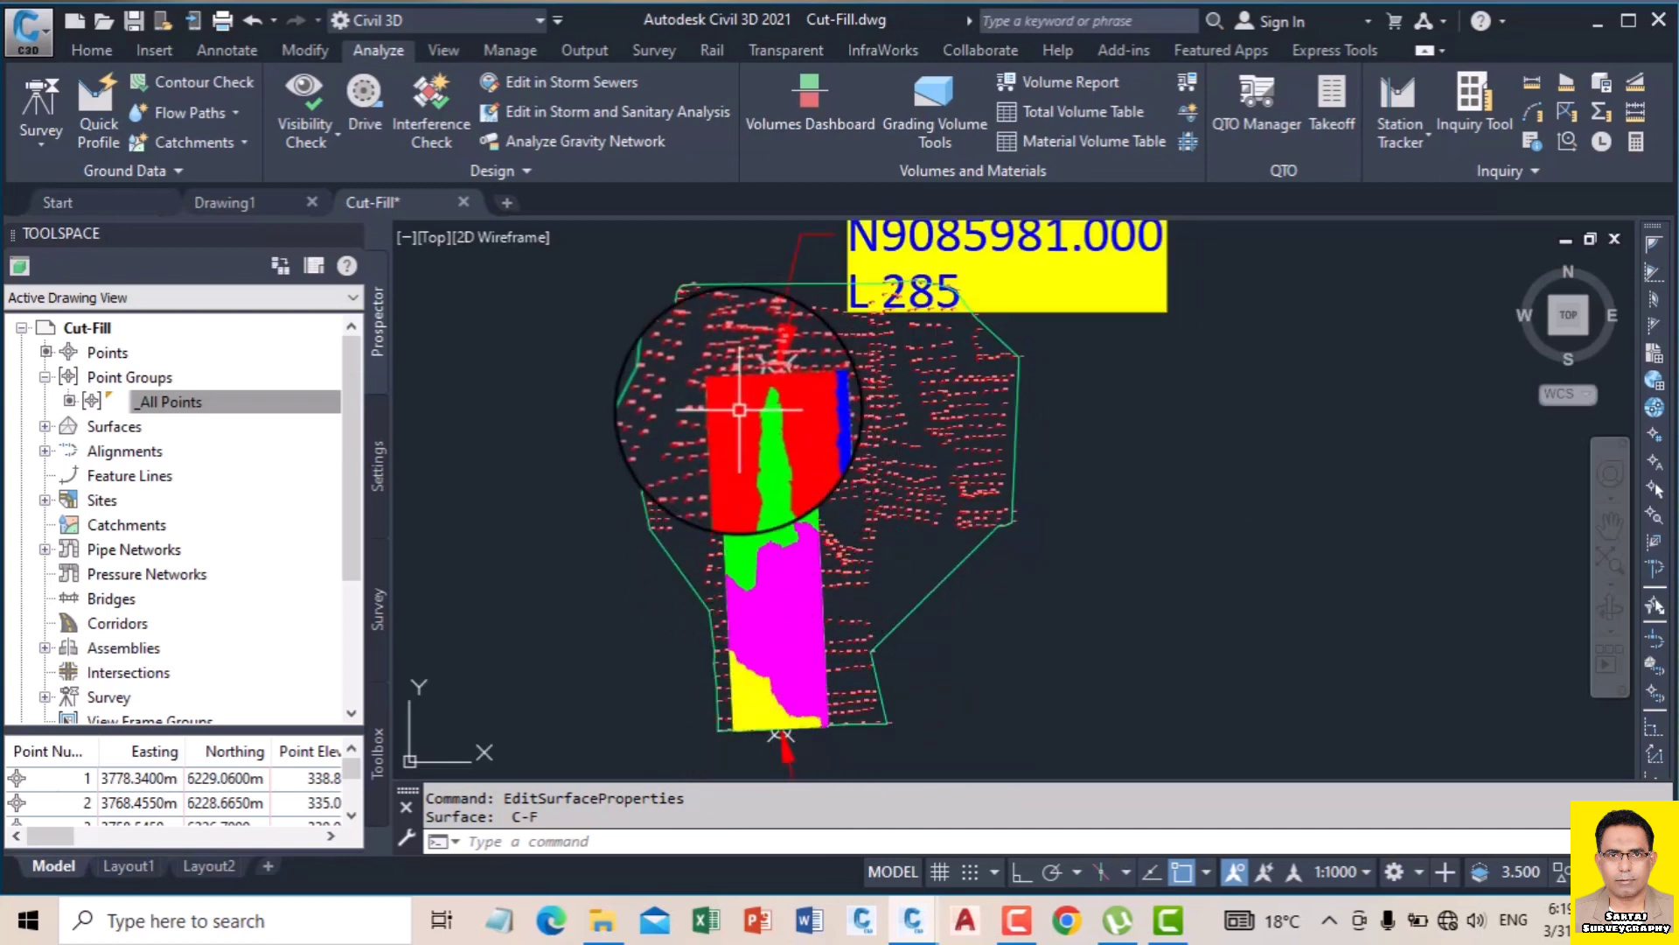
scroll(768, 500, "down", 2)
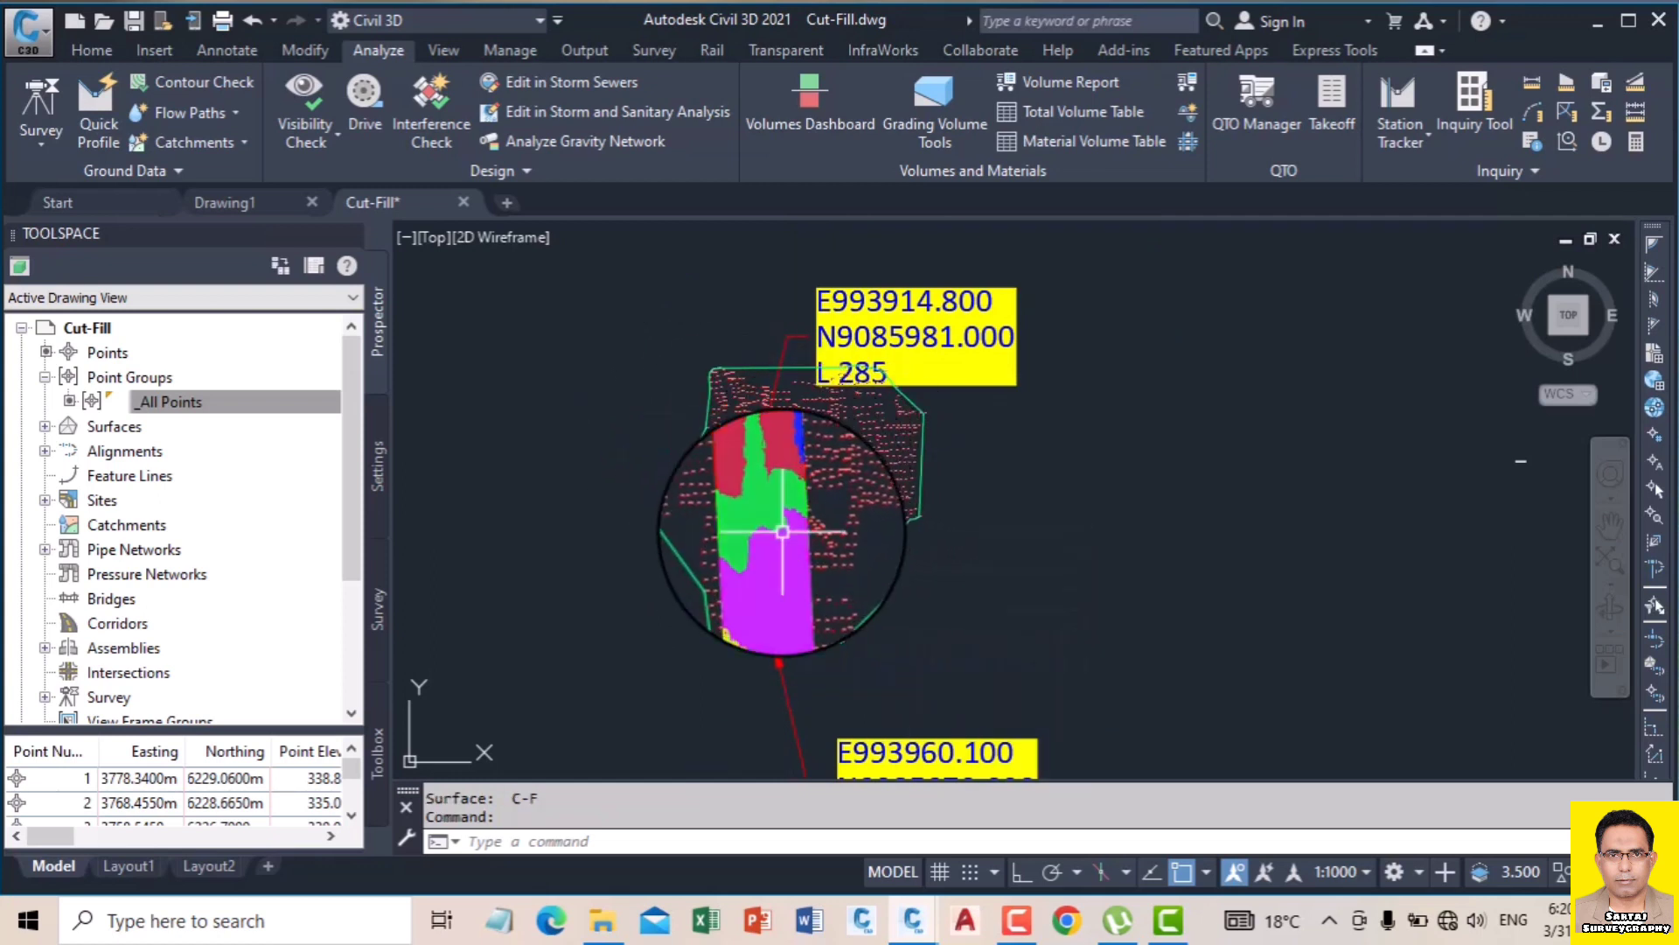
Step: Add a dynamic Elevations legend table for the C-F surface in the empty area to the right of the coordinate labels
left_click(783, 531)
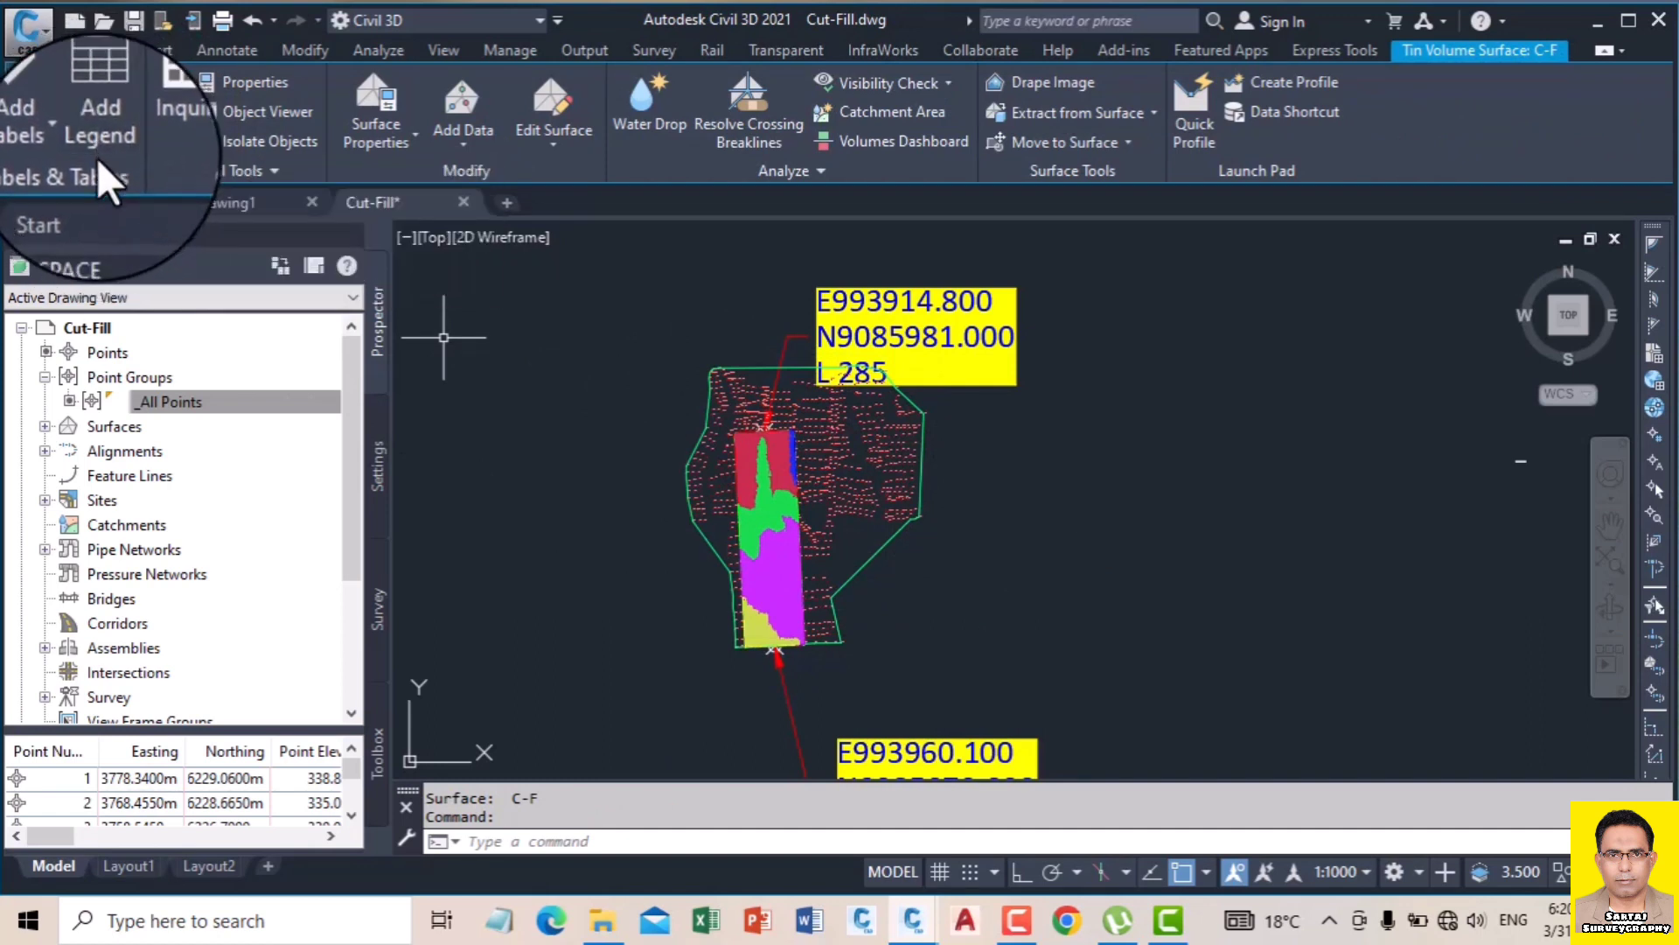
left_click(100, 129)
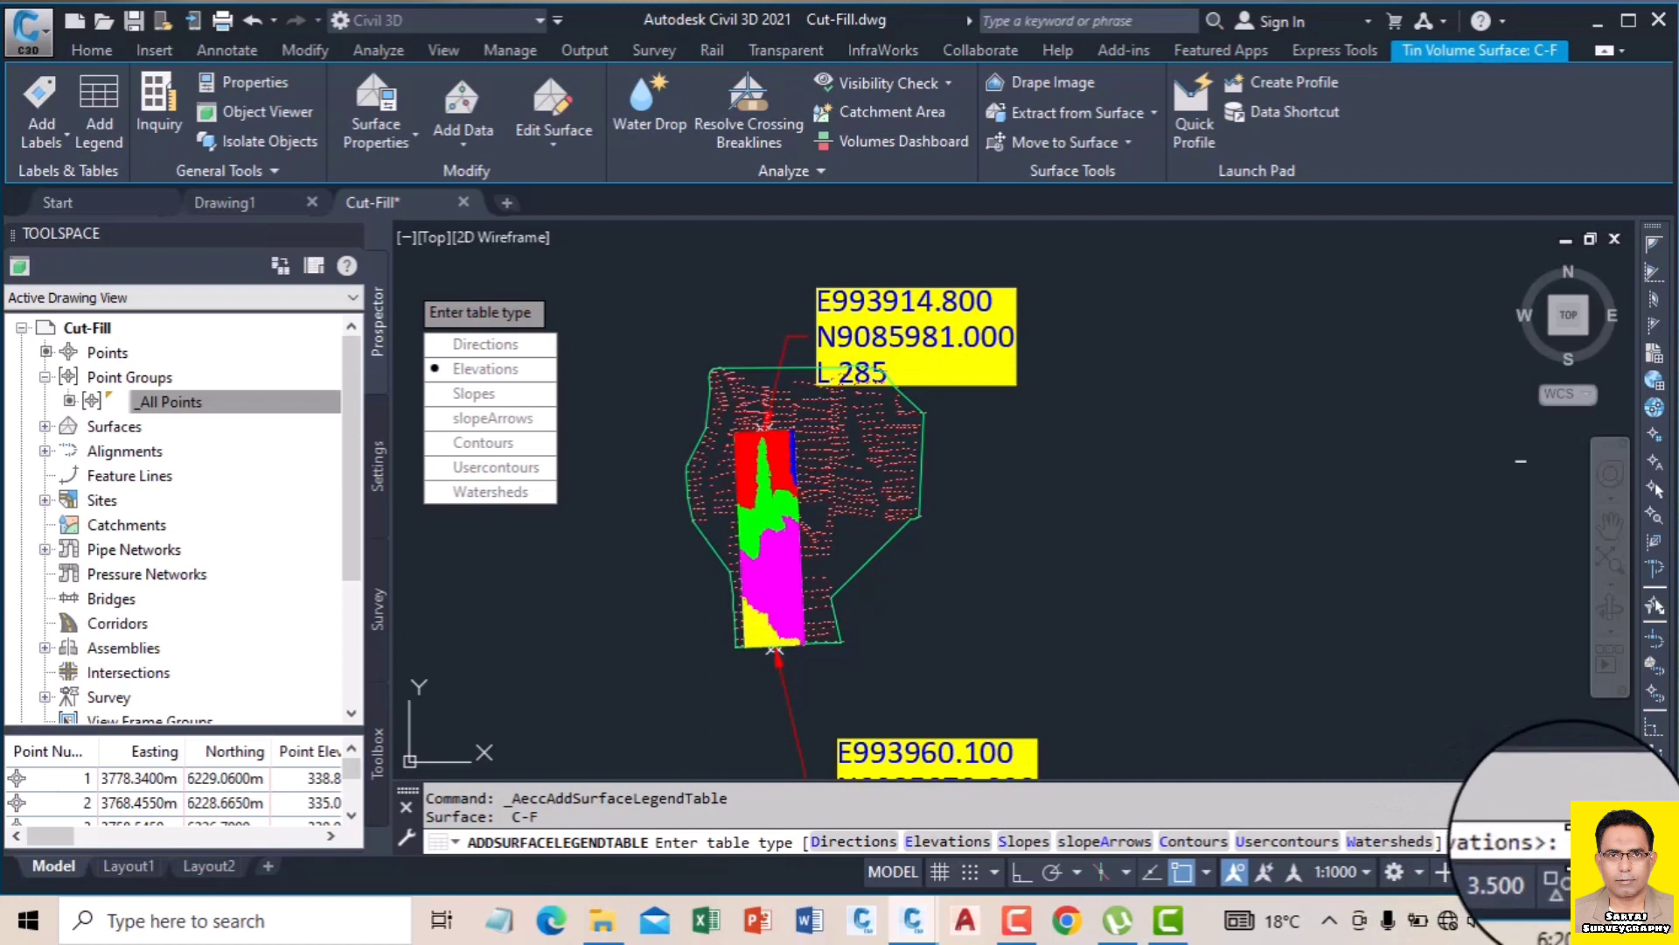
key("Return")
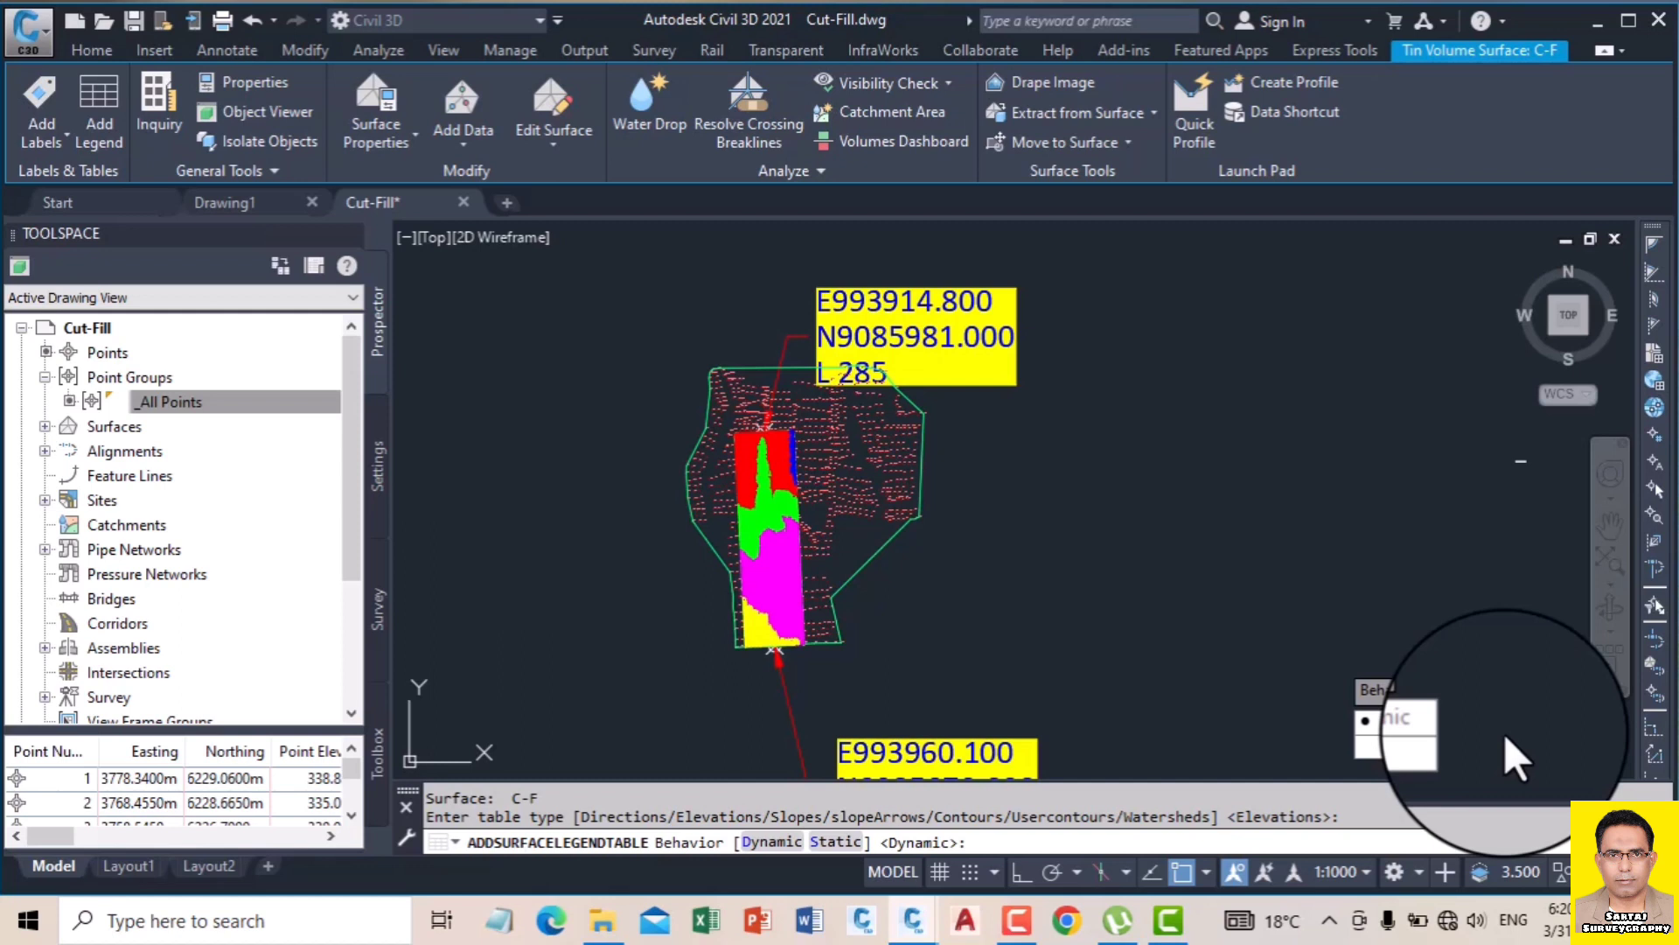
key("Return")
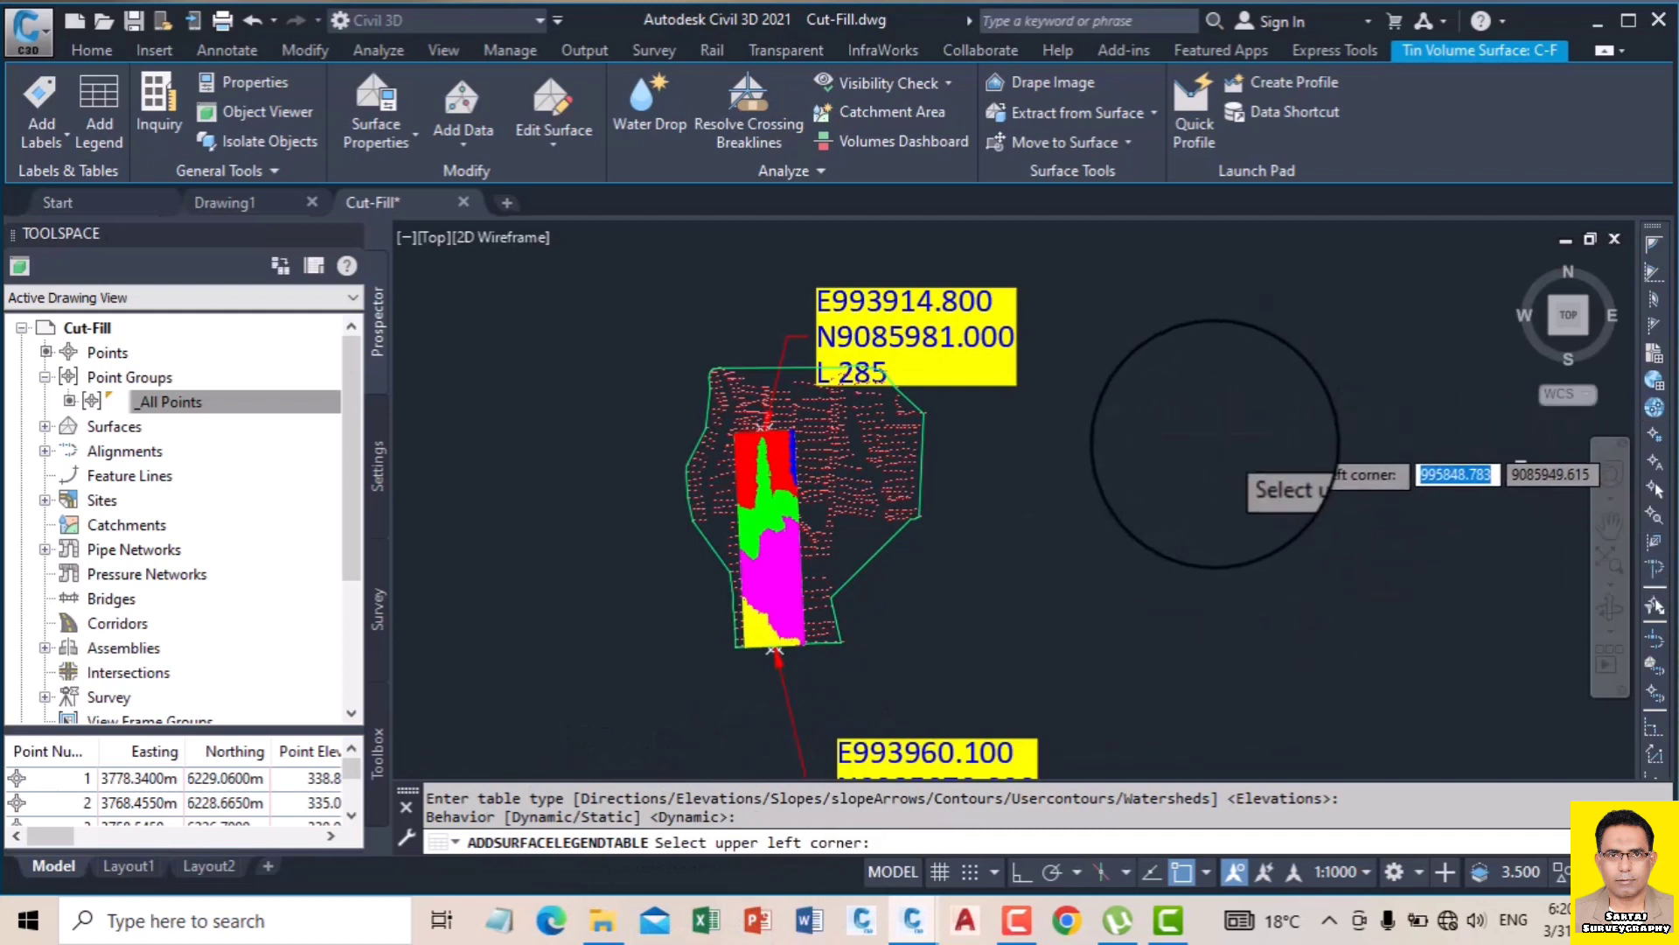
scroll(1304, 485, "down", 3)
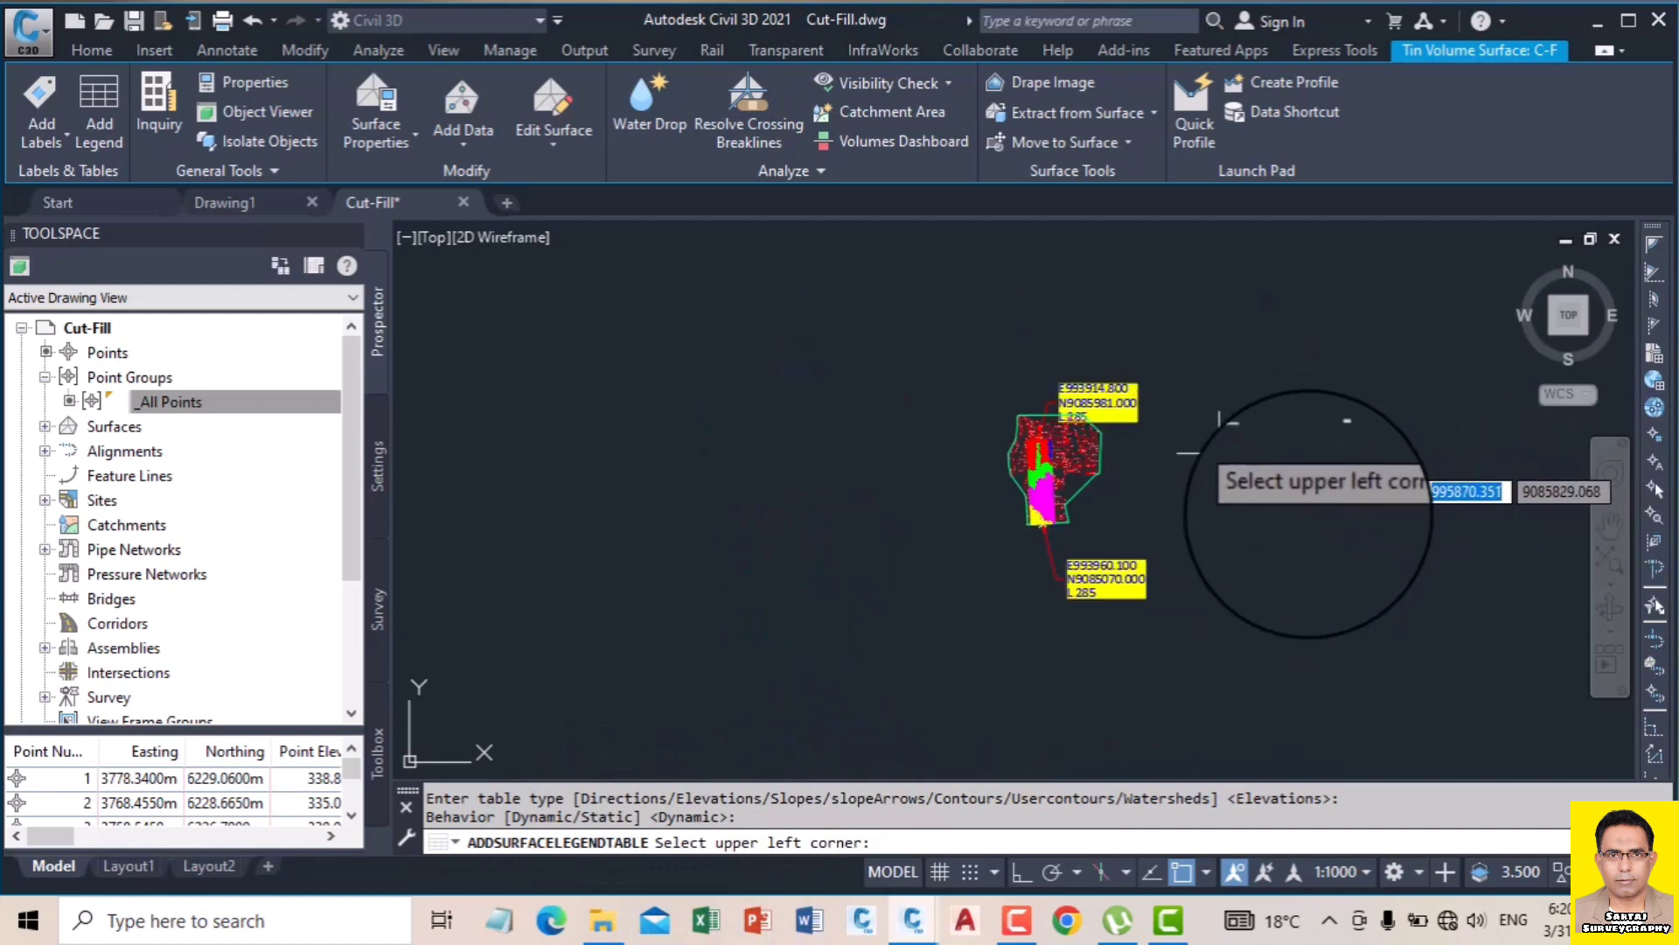
left_click(1338, 556)
scroll(1347, 560, "up", 5)
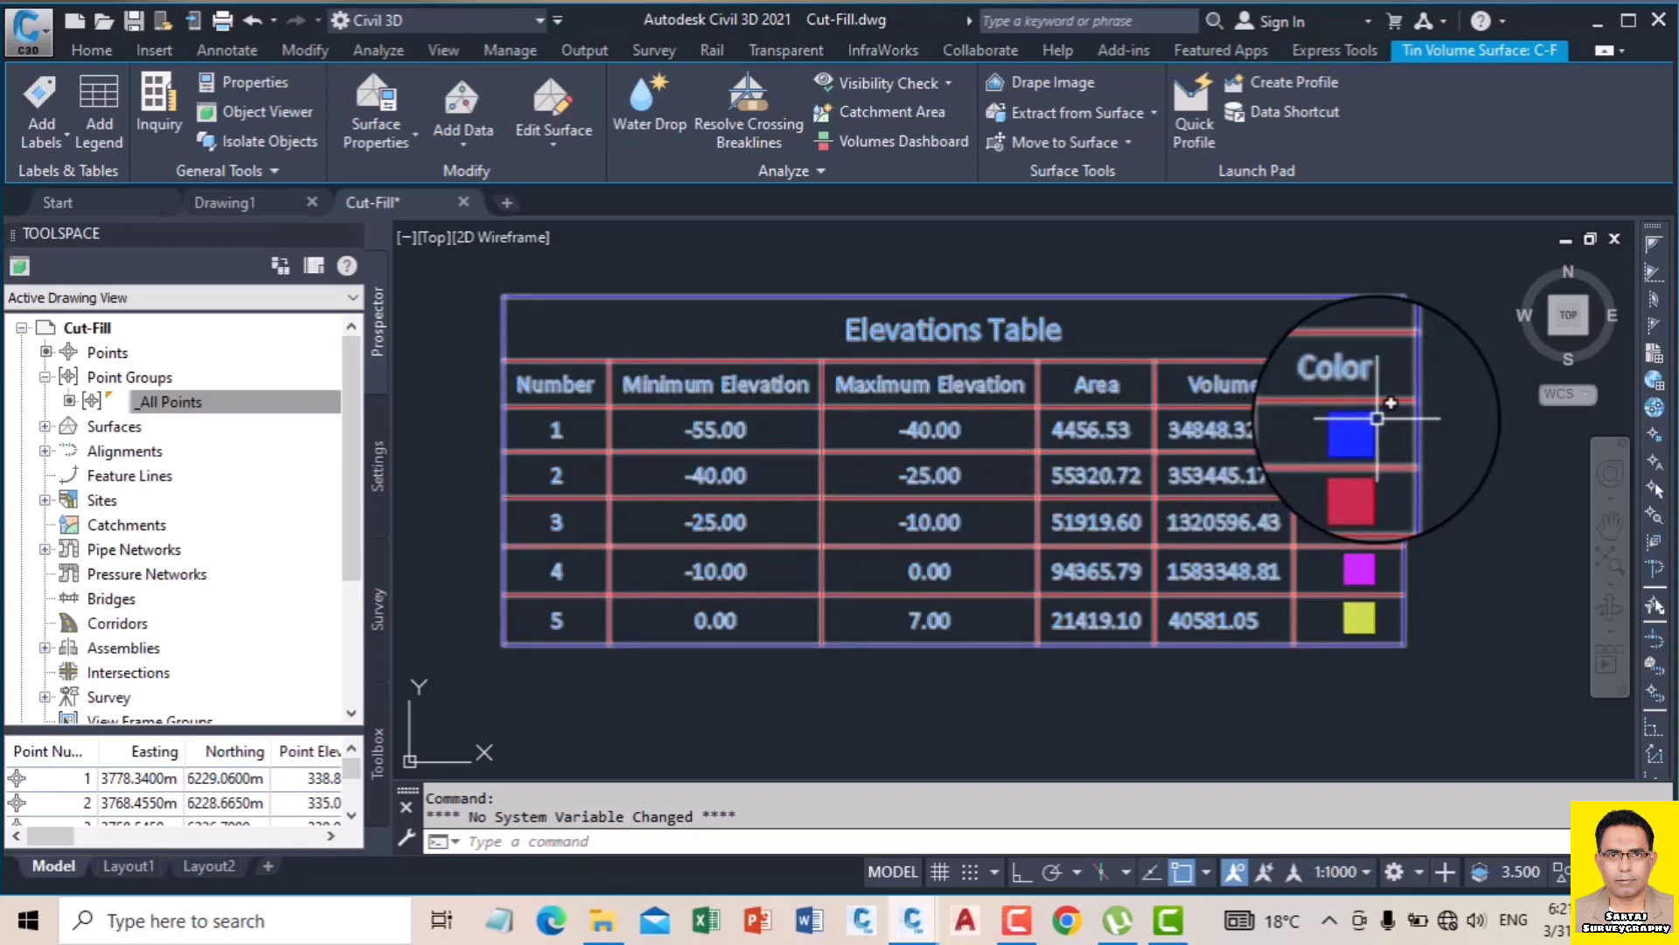
right_click(1225, 427)
left_click(1468, 381)
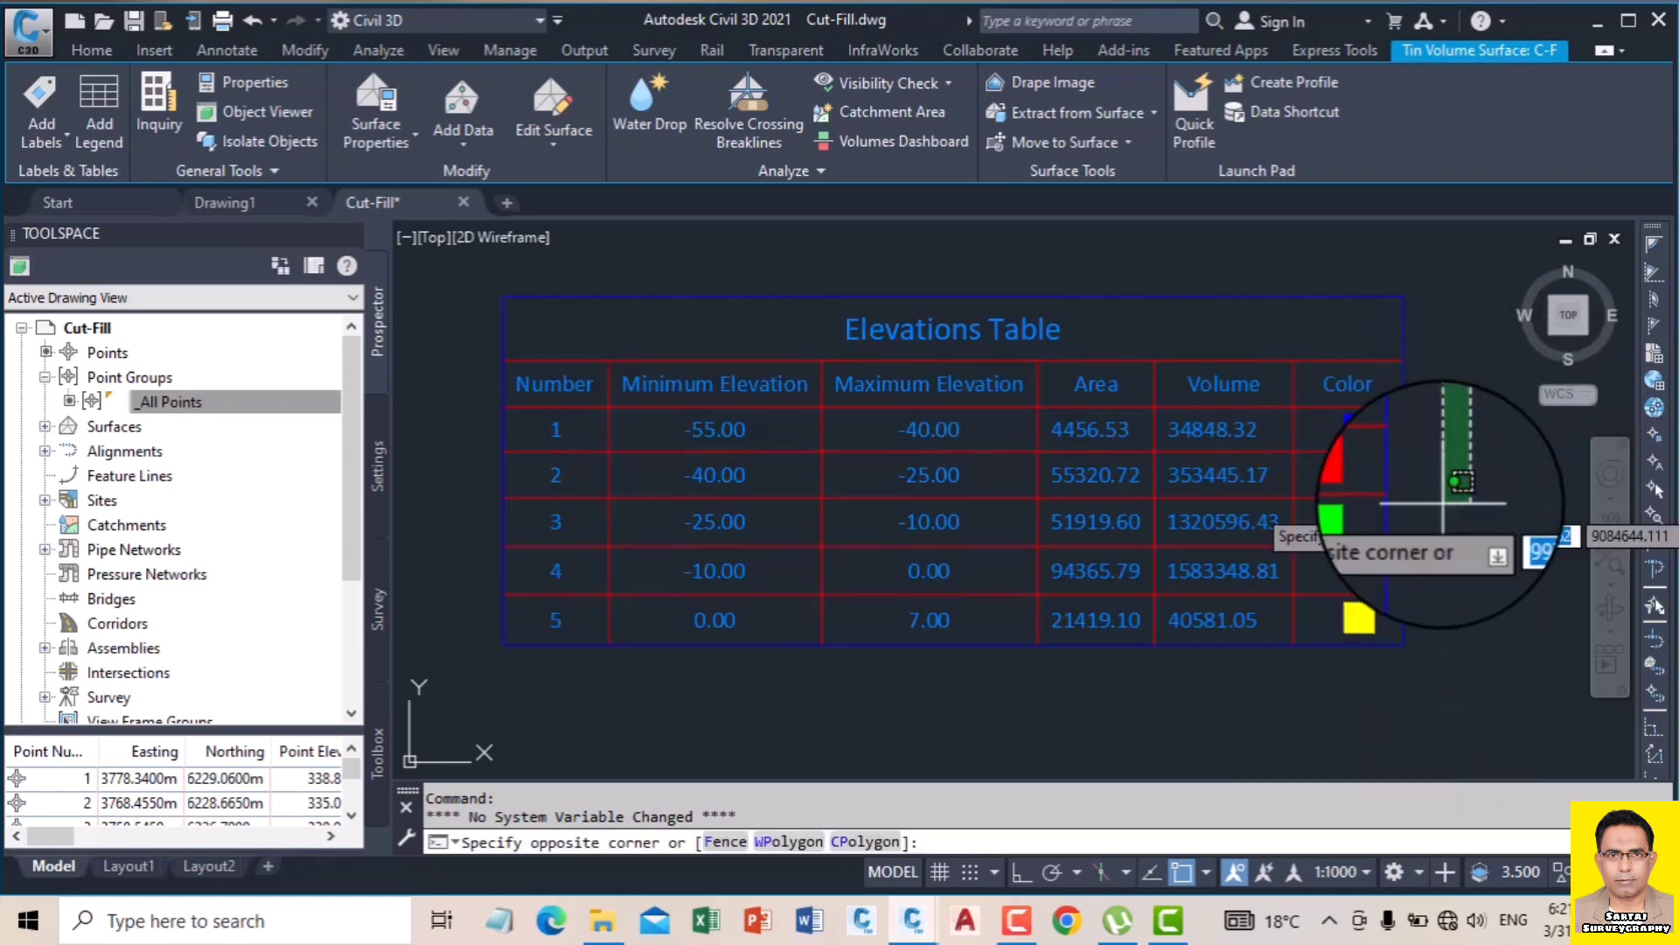
left_click(1452, 486)
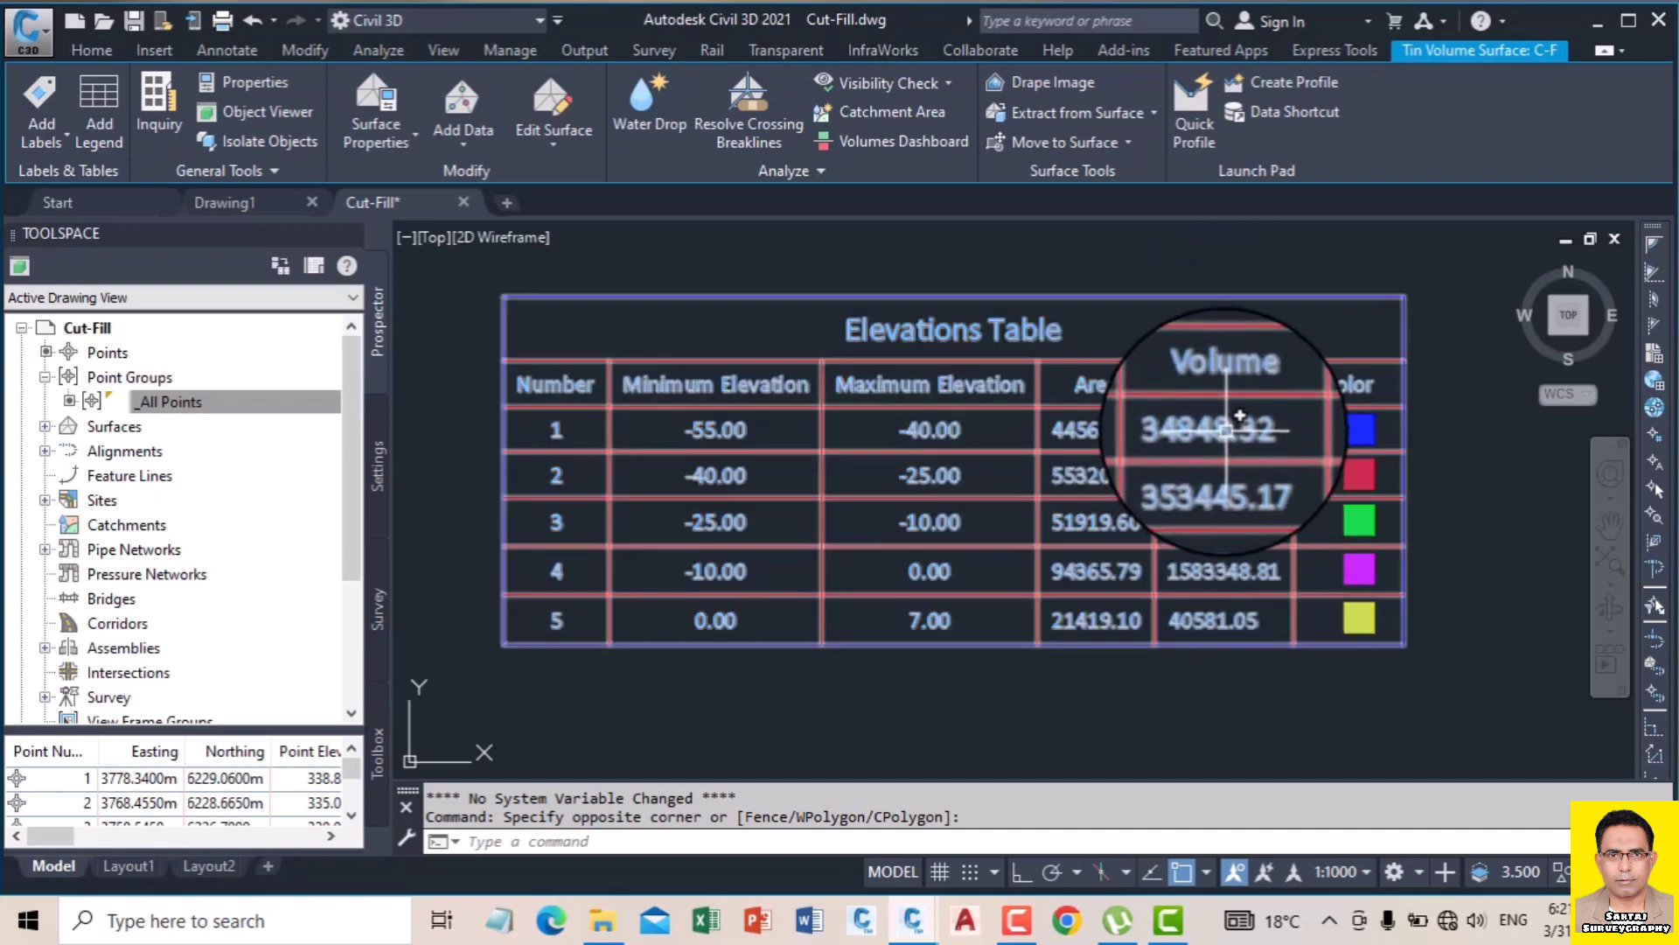
right_click(1224, 429)
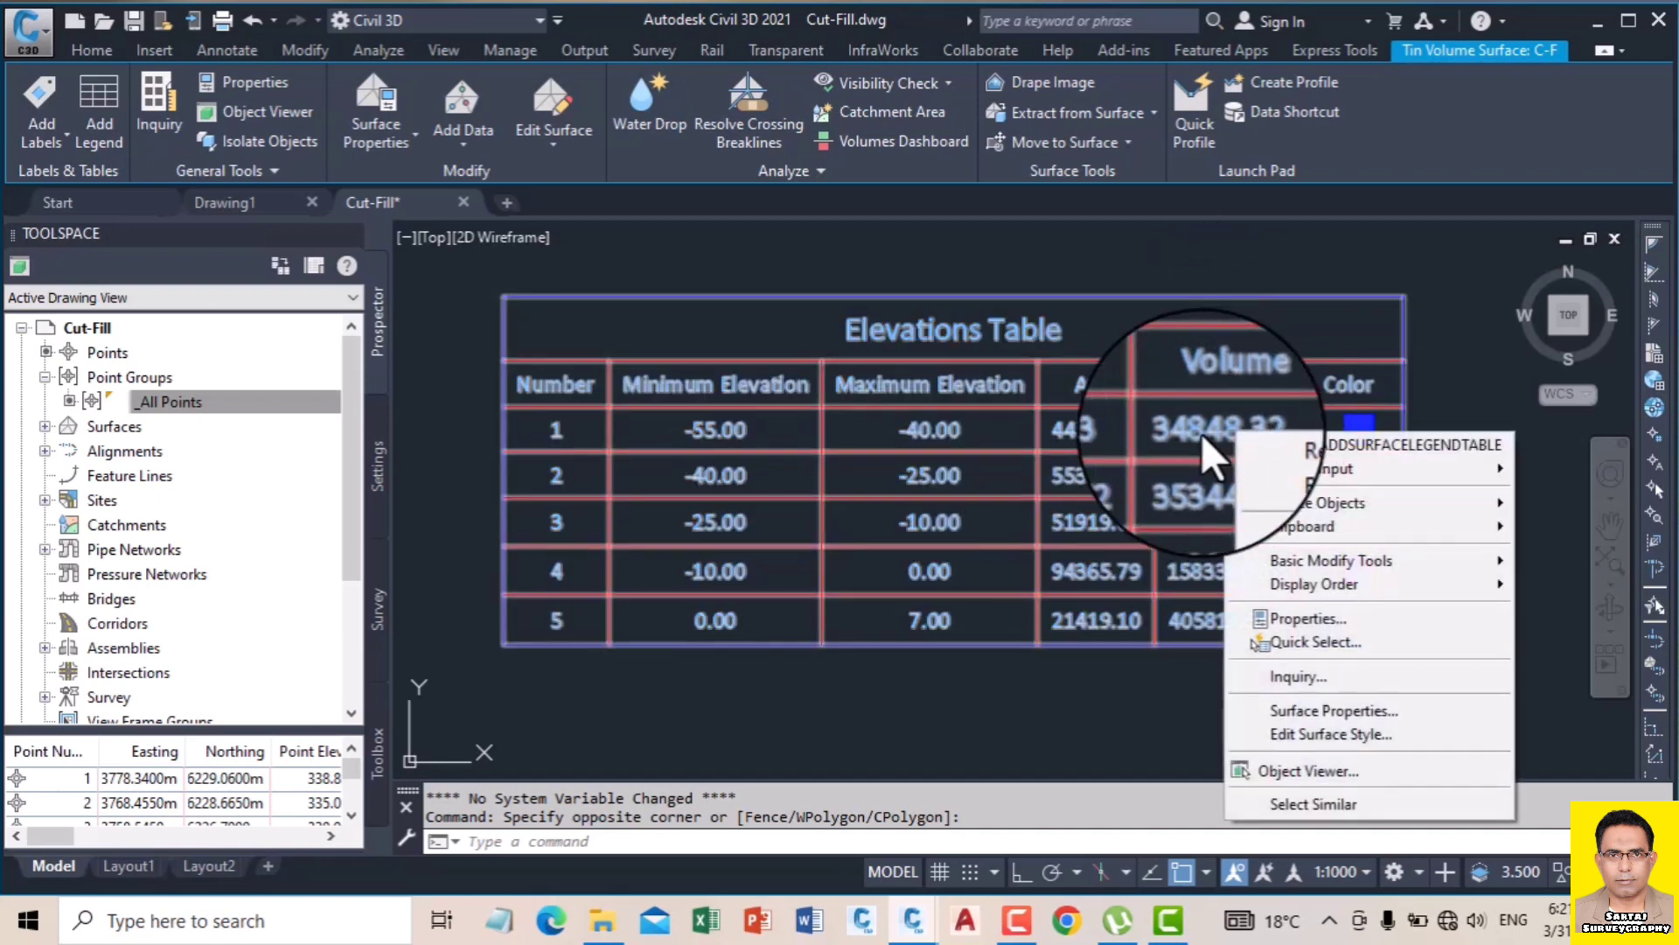
left_click(1329, 734)
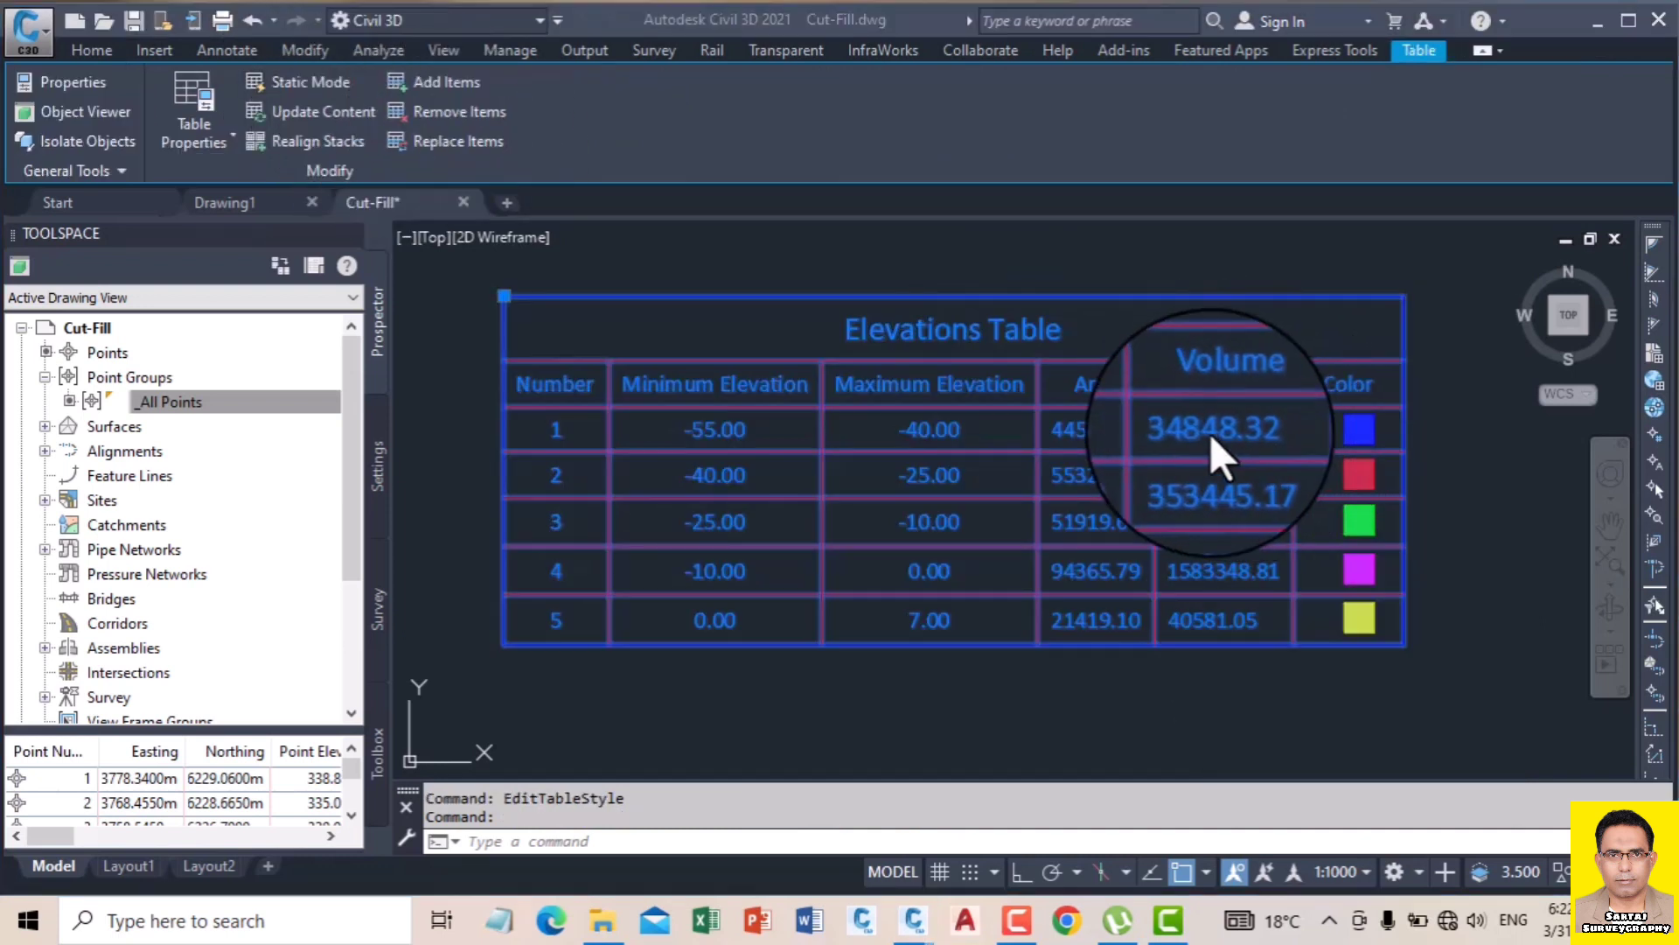
left_click(1479, 560)
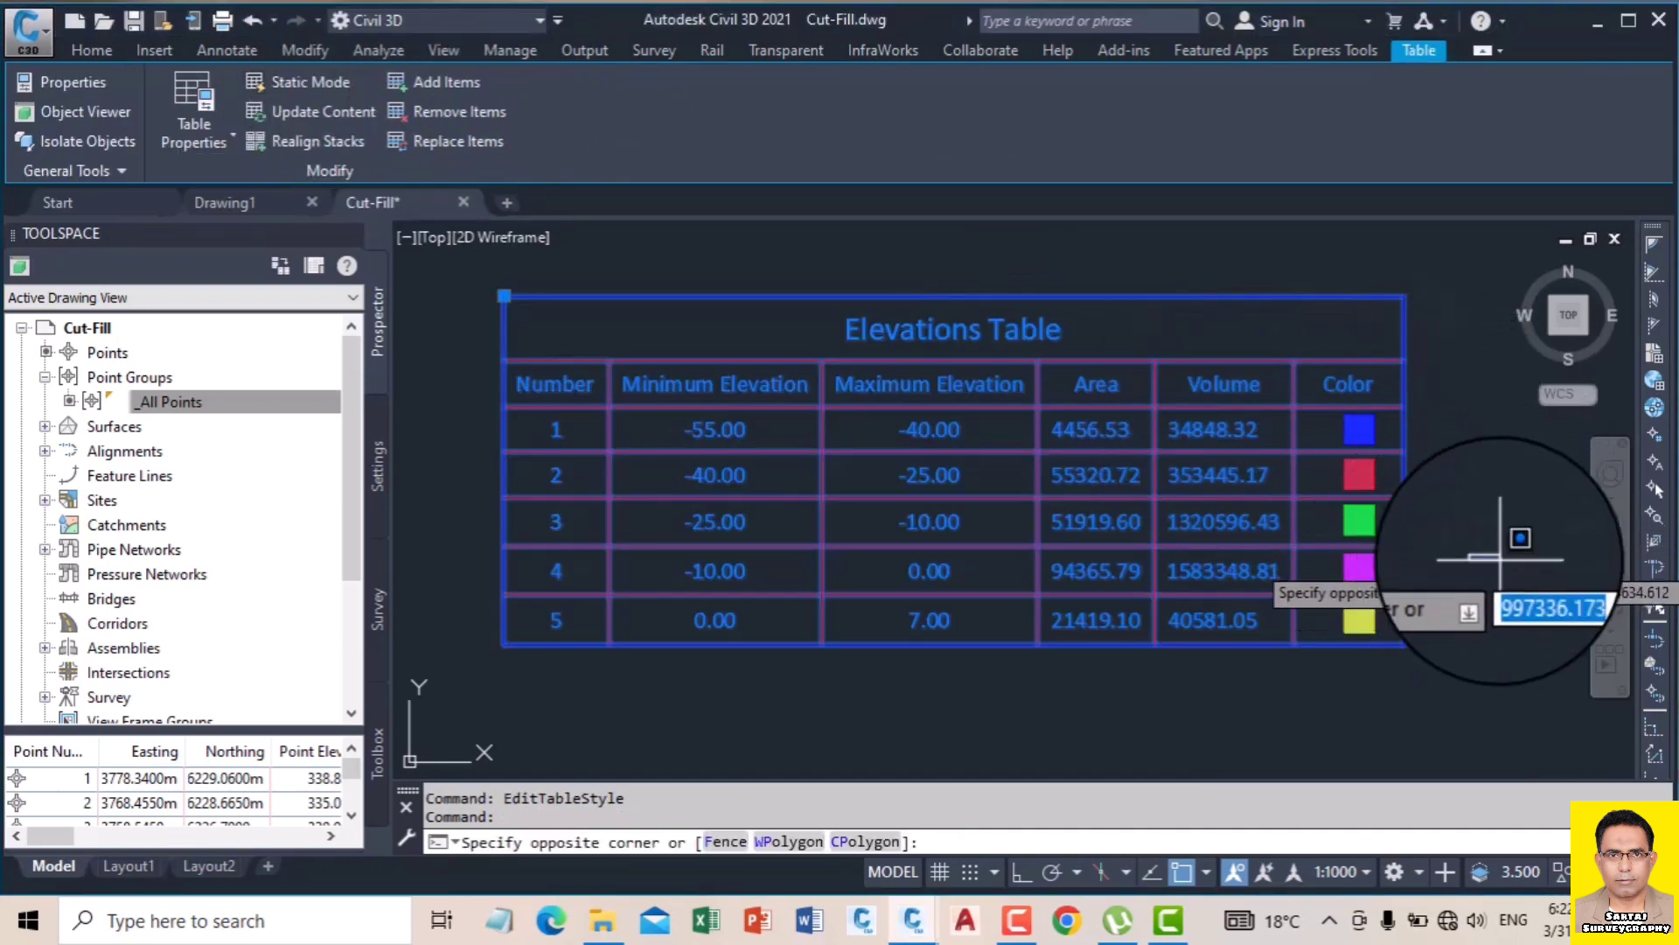
key("Escape")
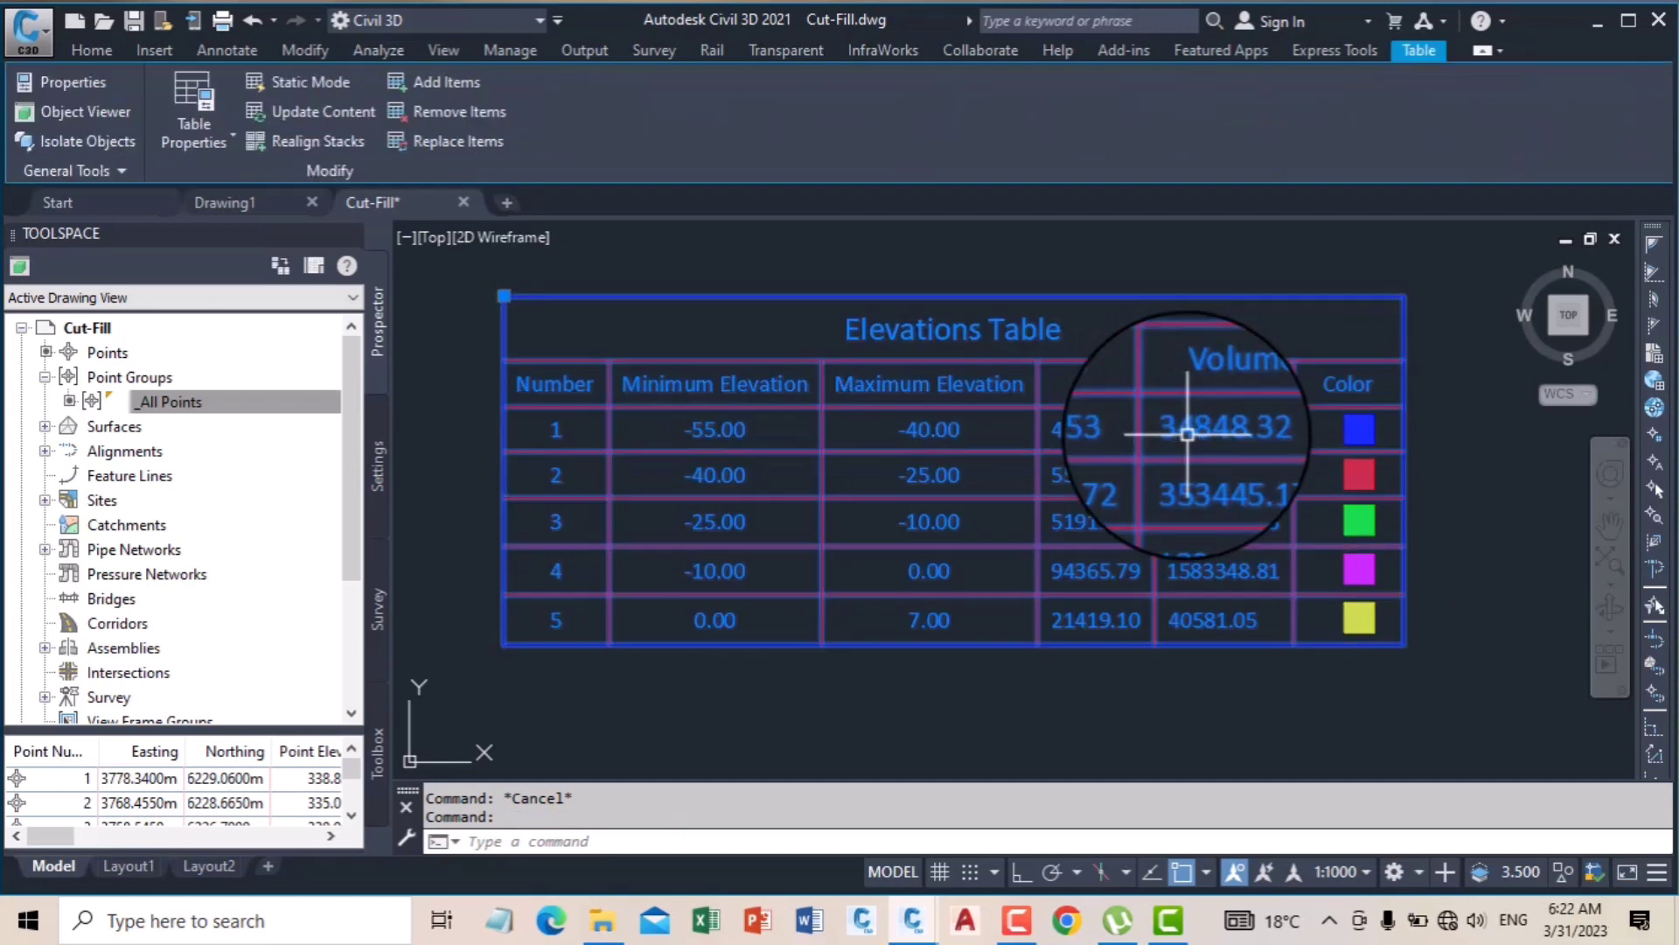
Step: Edit the legend table's style and add a new column with the heading V after the Color column
right_click(1186, 434)
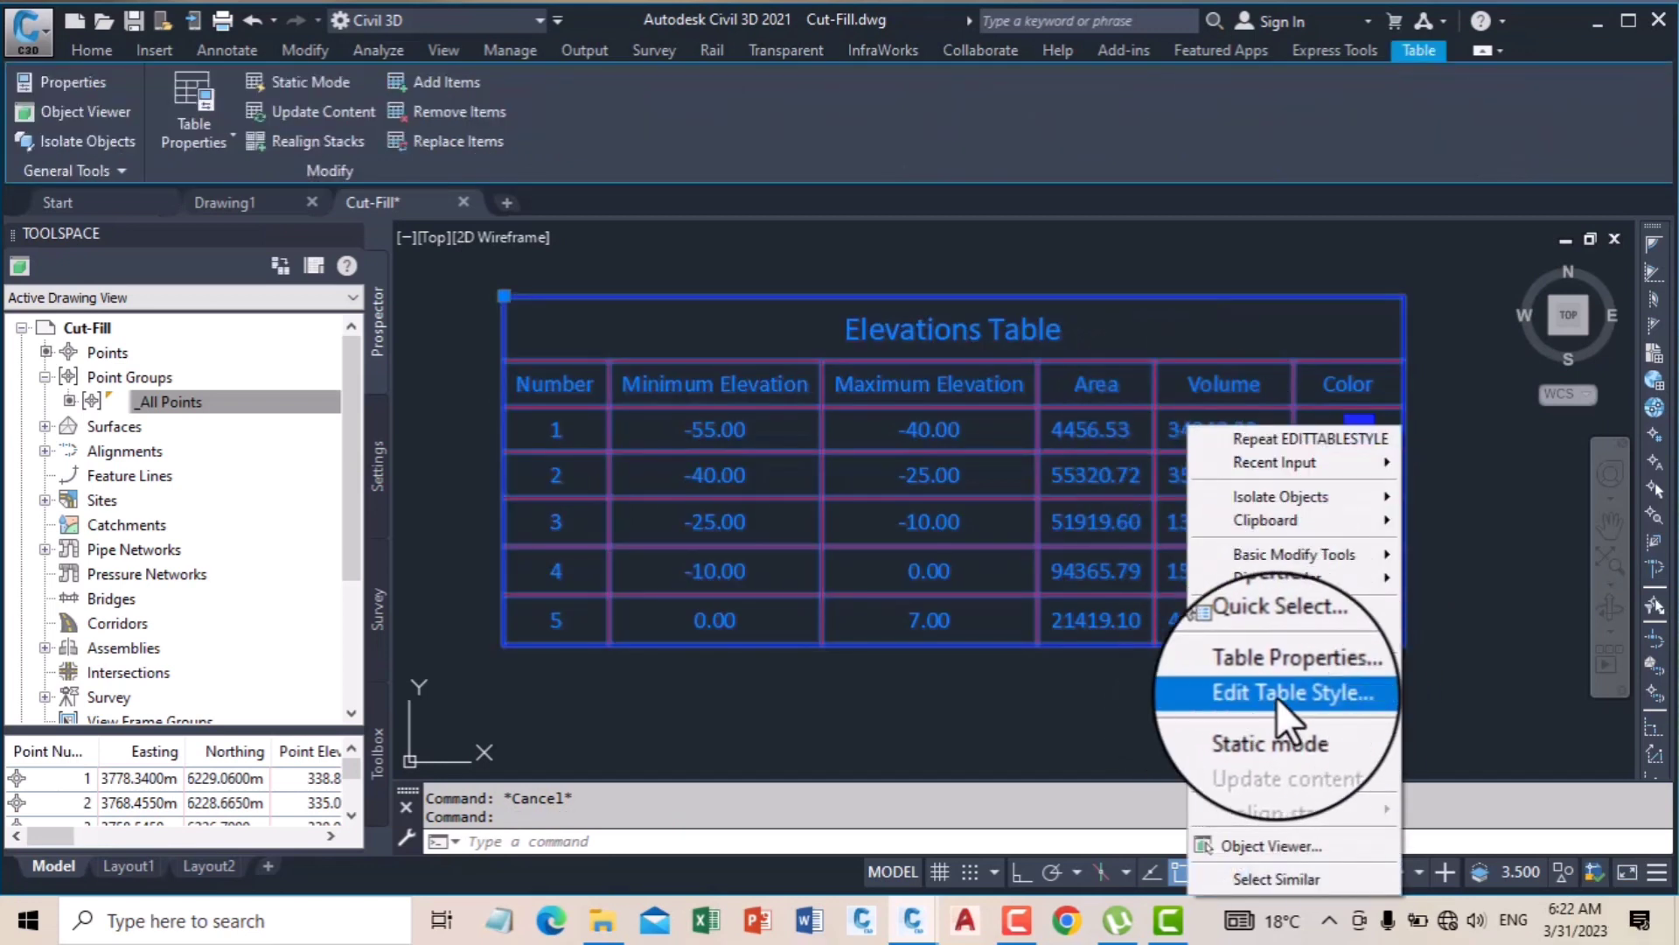
left_click(1303, 696)
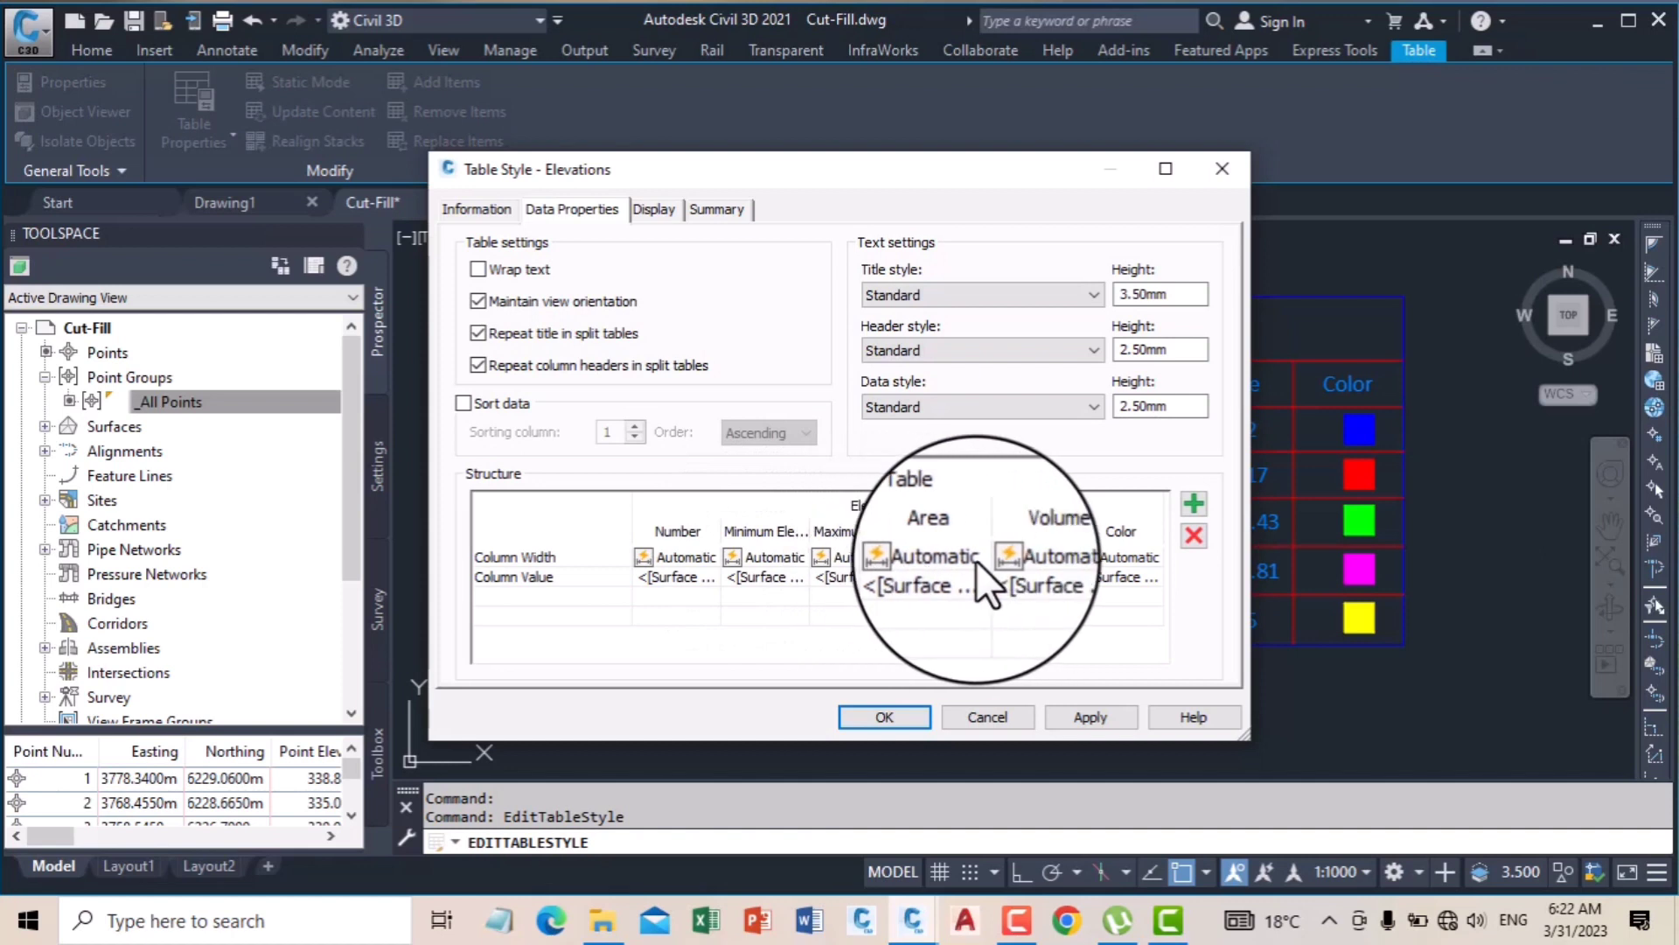
left_click_drag(801, 178, 477, 159)
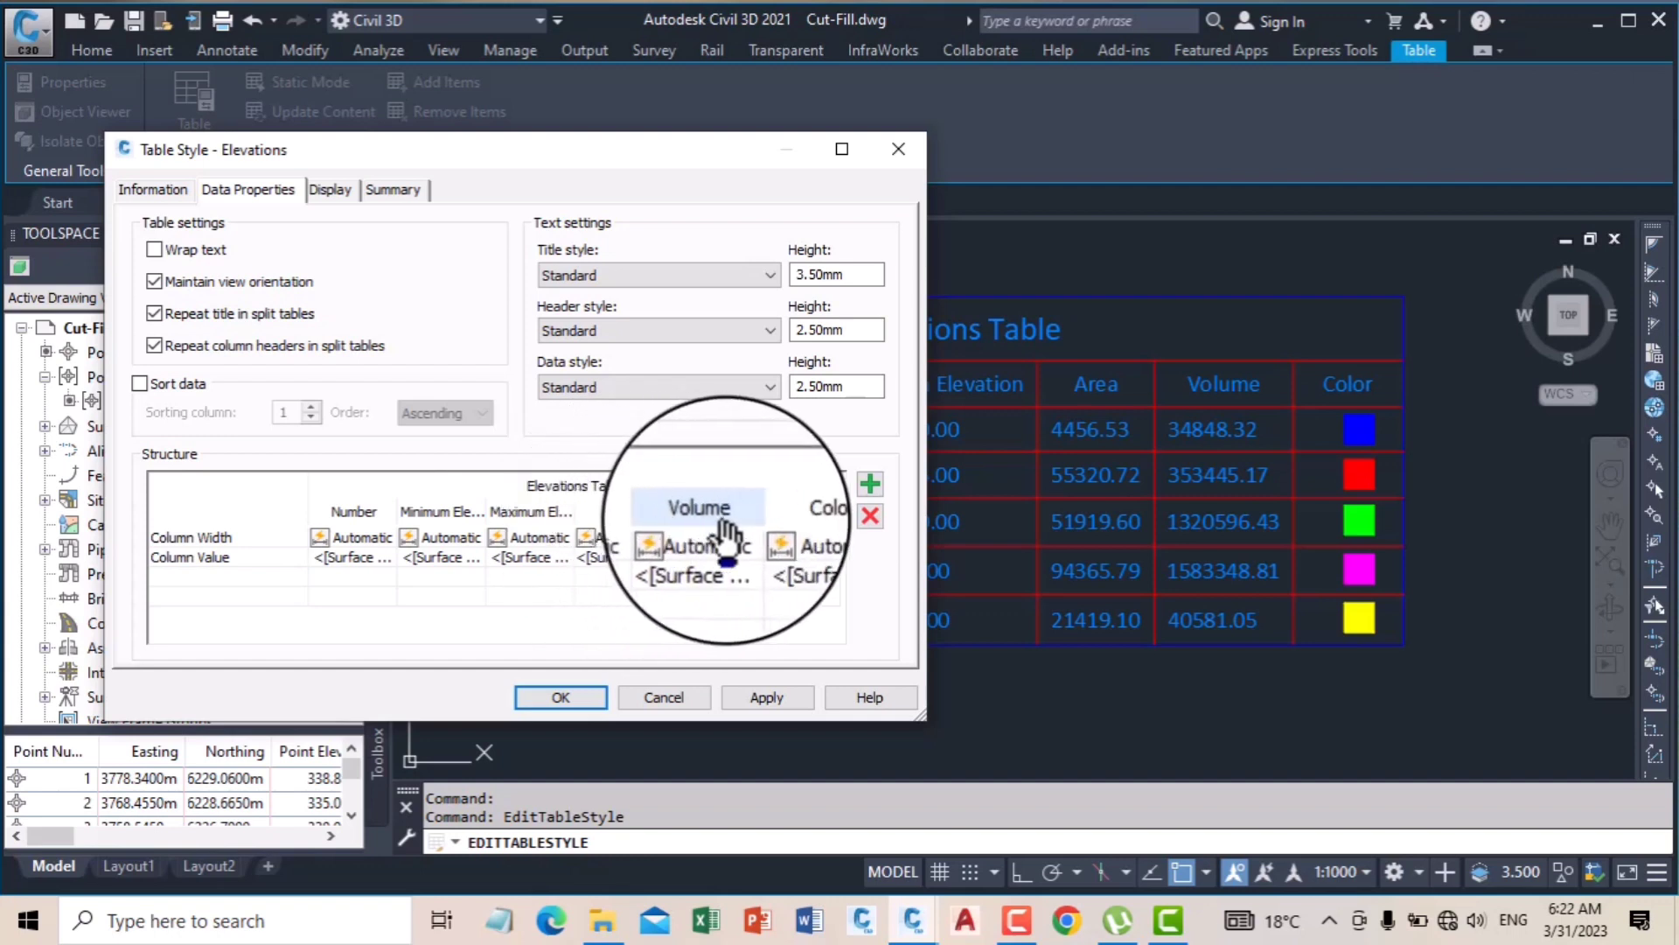
left_click(870, 482)
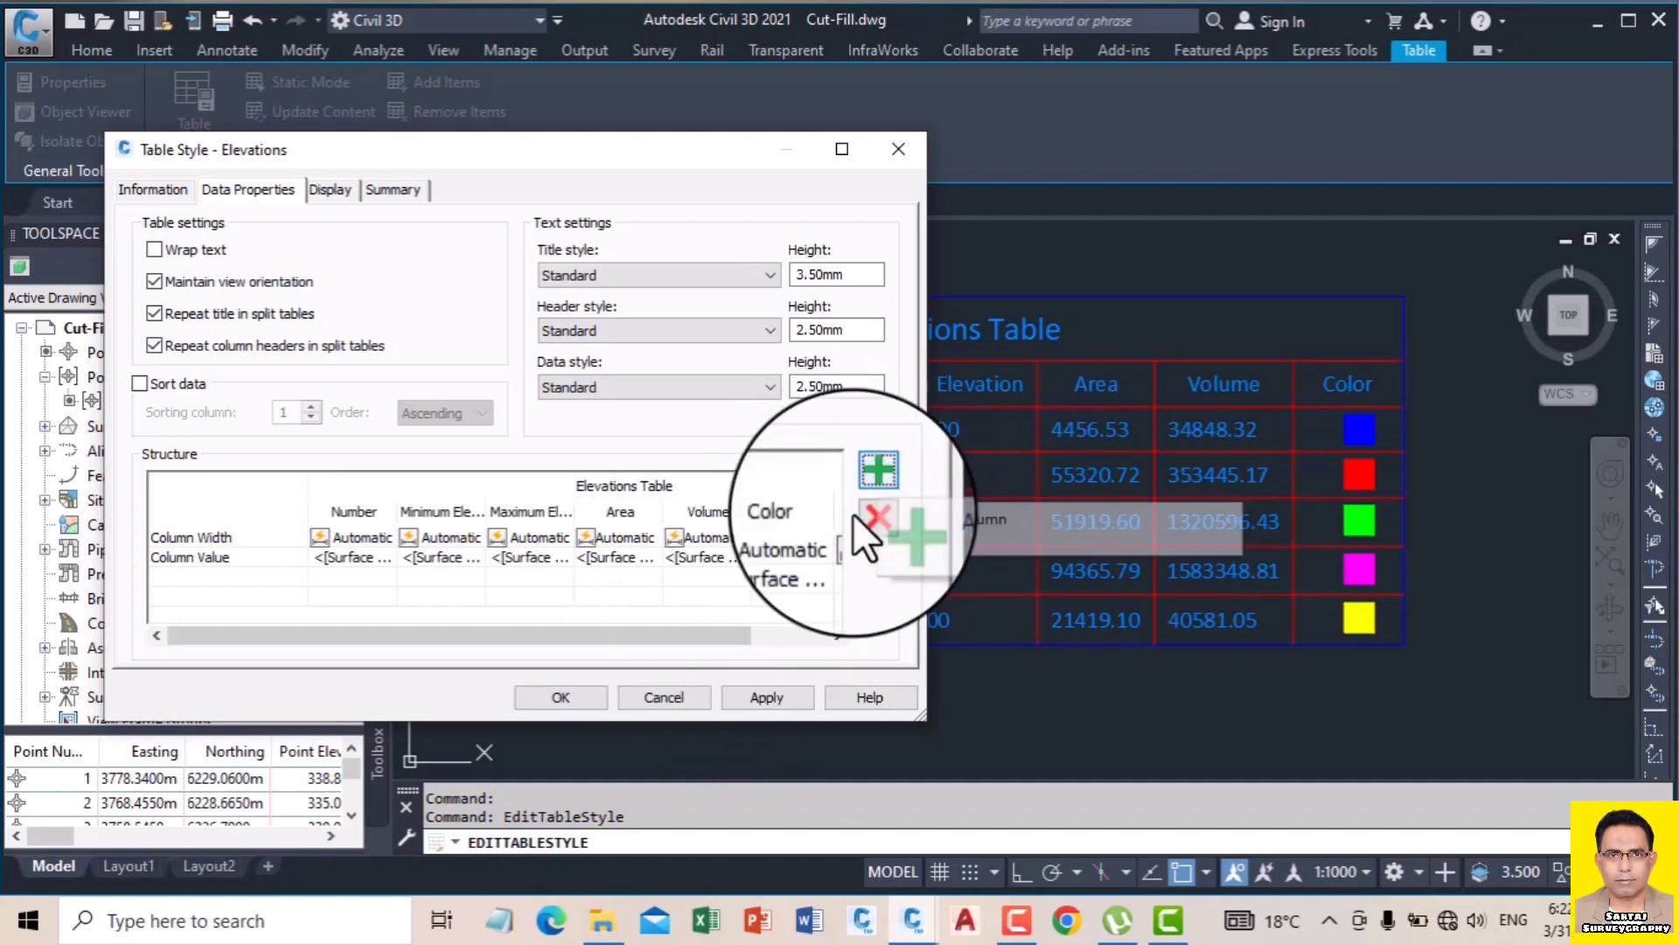
left_click_drag(710, 635, 859, 631)
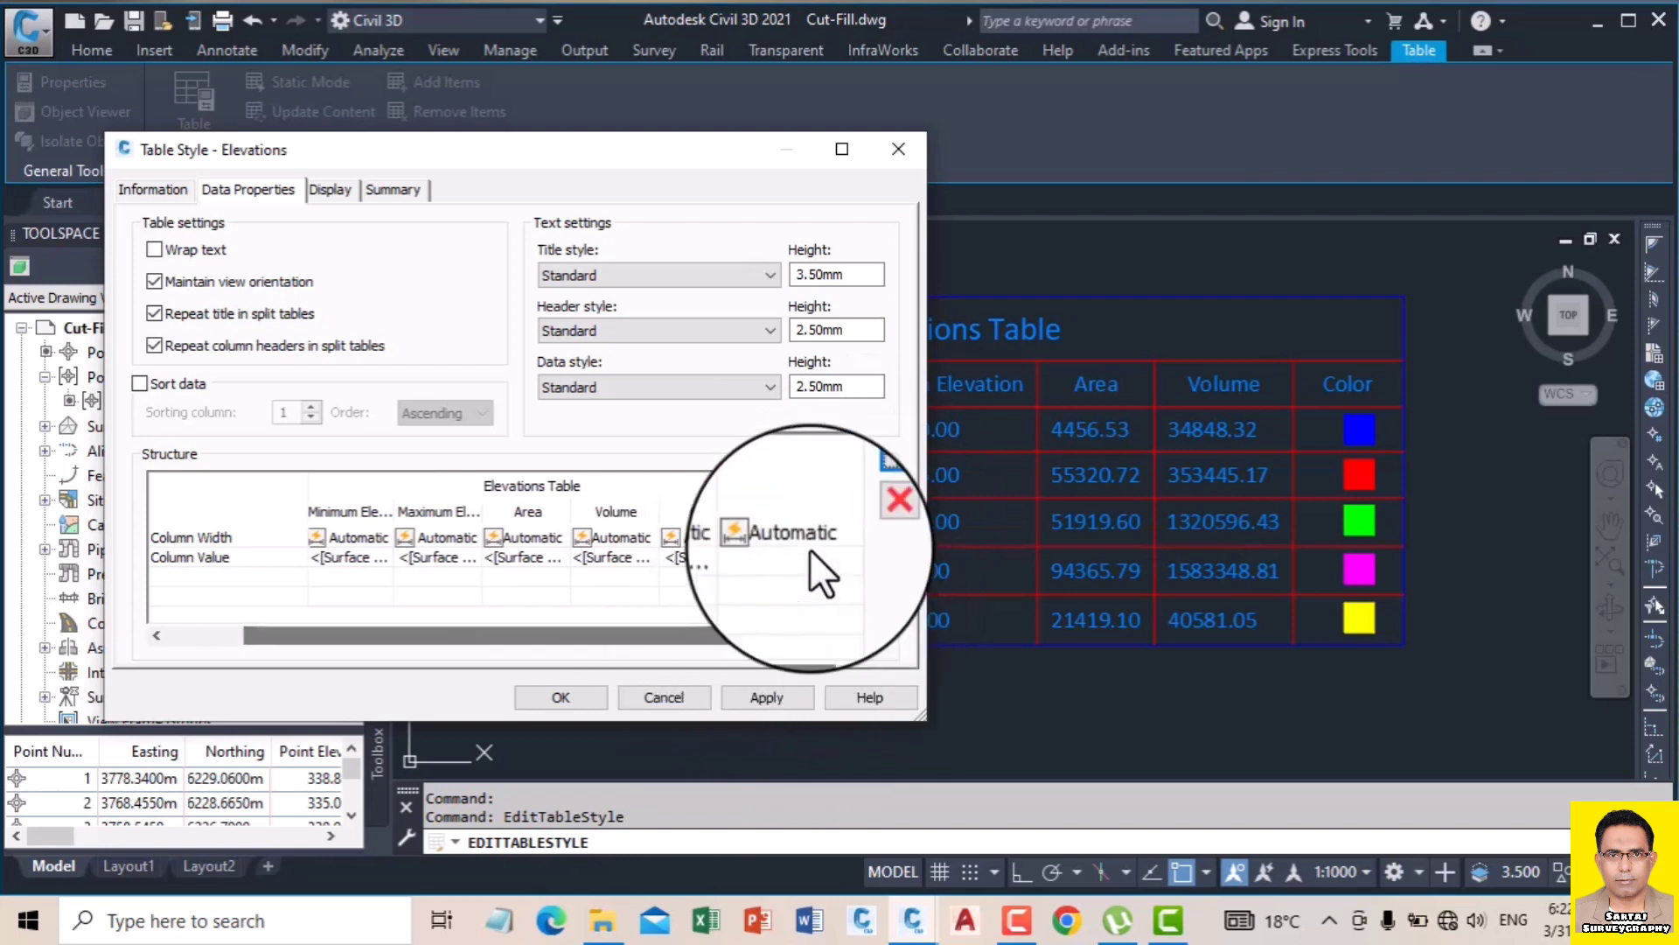
left_click_drag(787, 510, 786, 508)
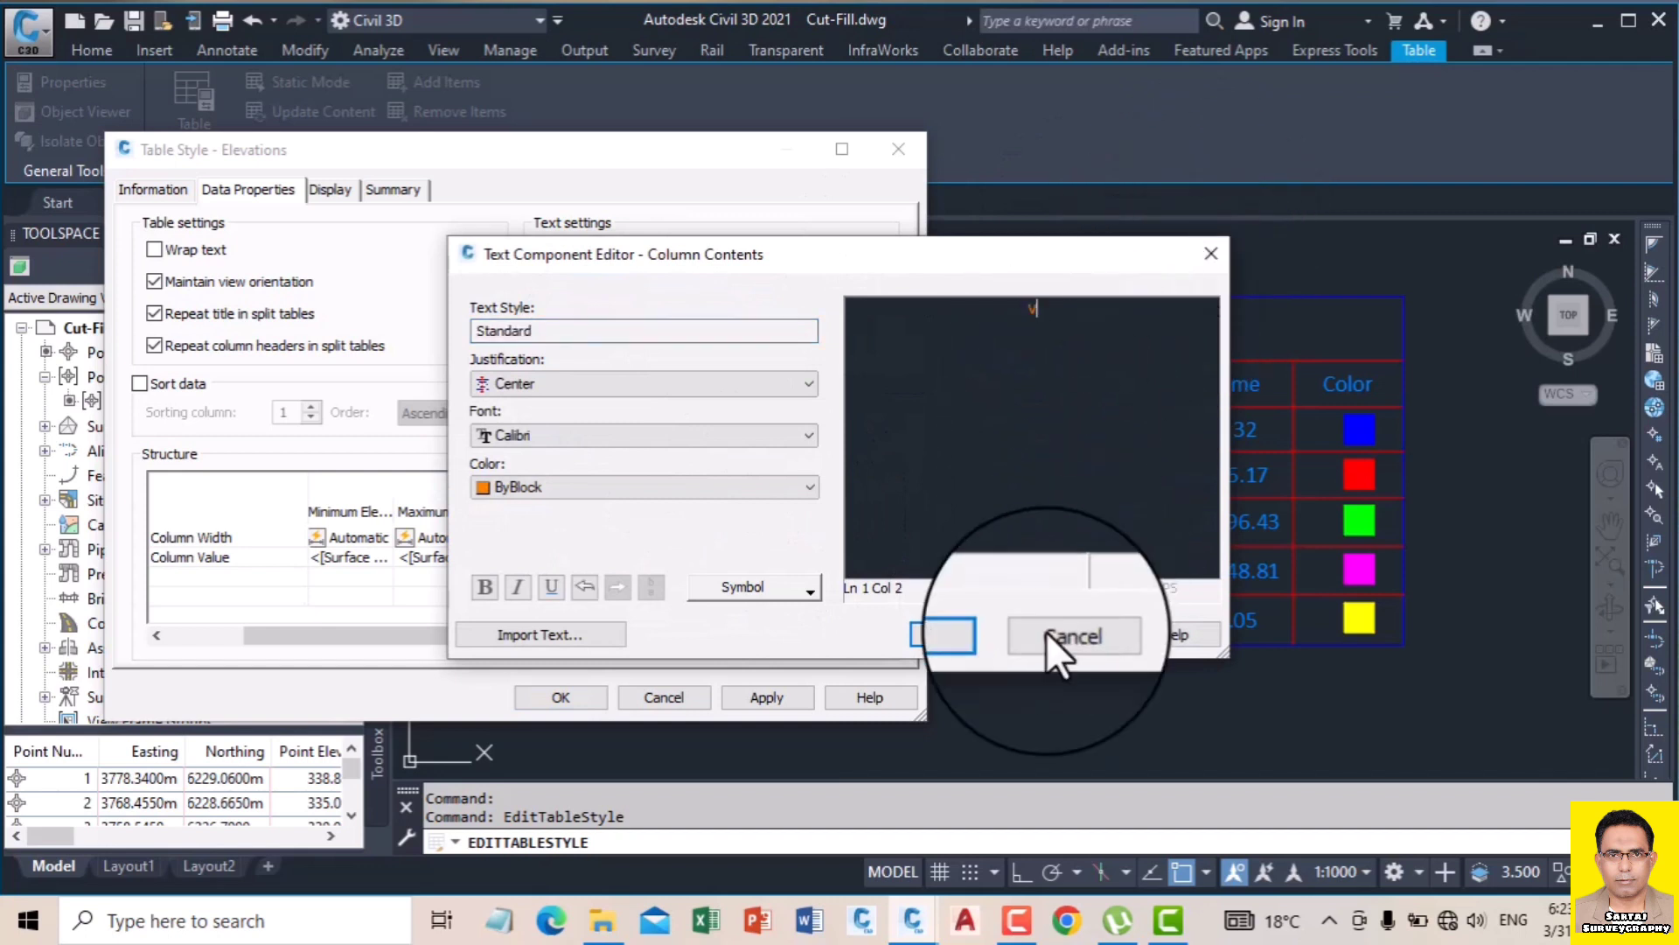
left_click(957, 634)
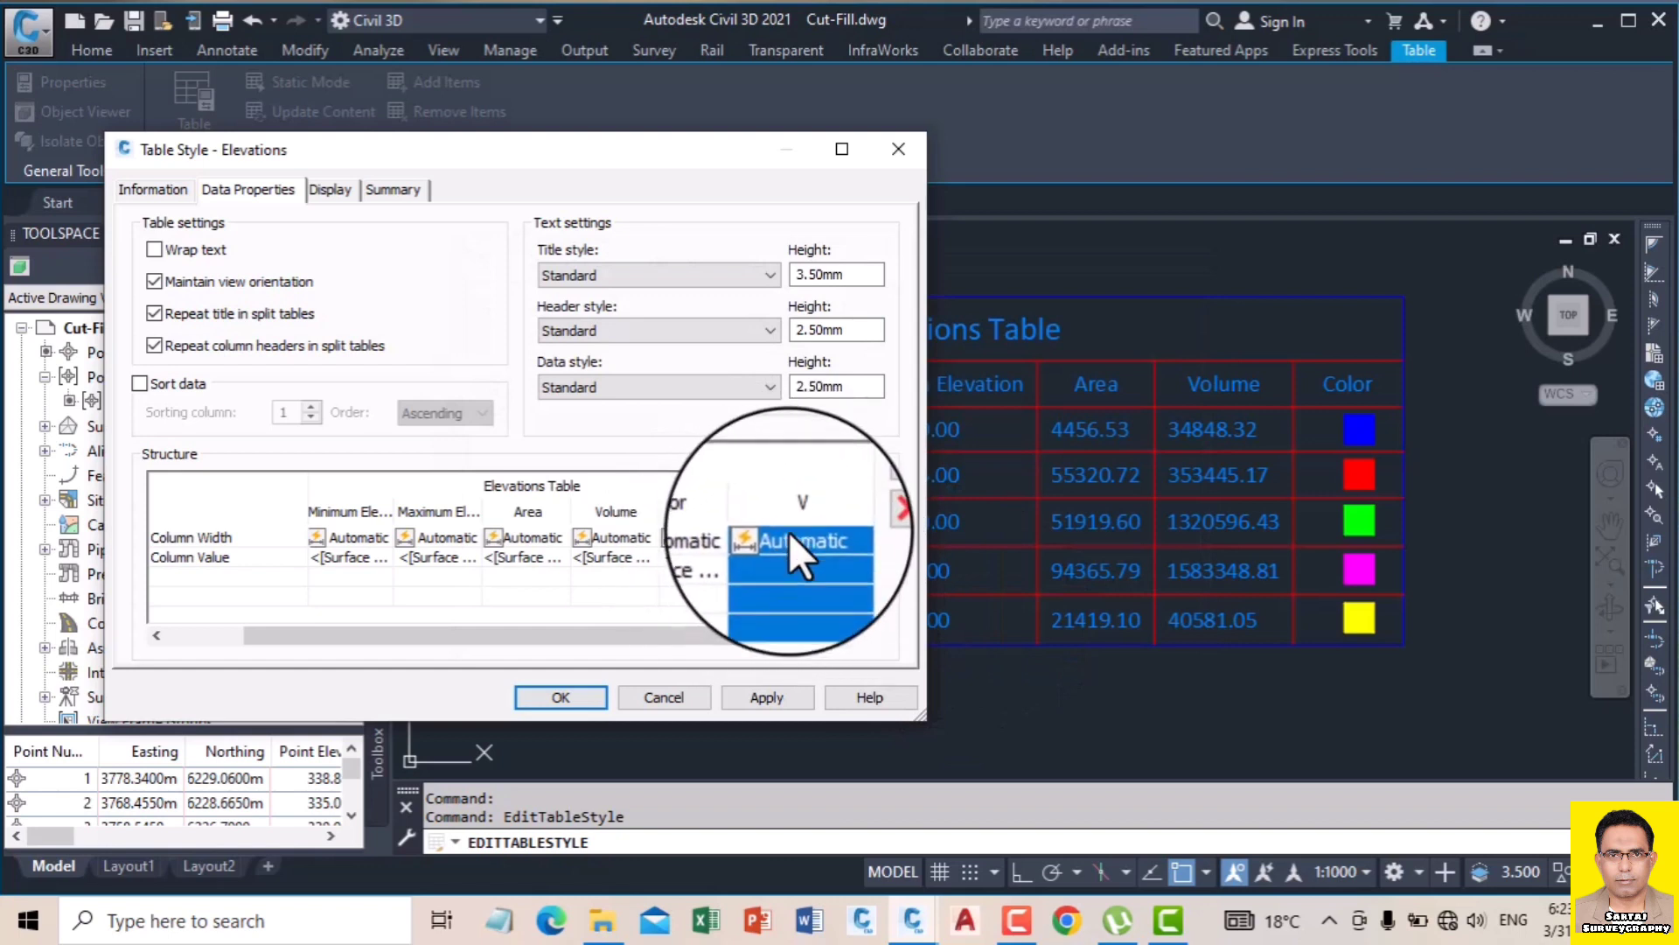
Step: Set the V column's value to the Surface Range Volume property and apply the table style
double_click(783, 559)
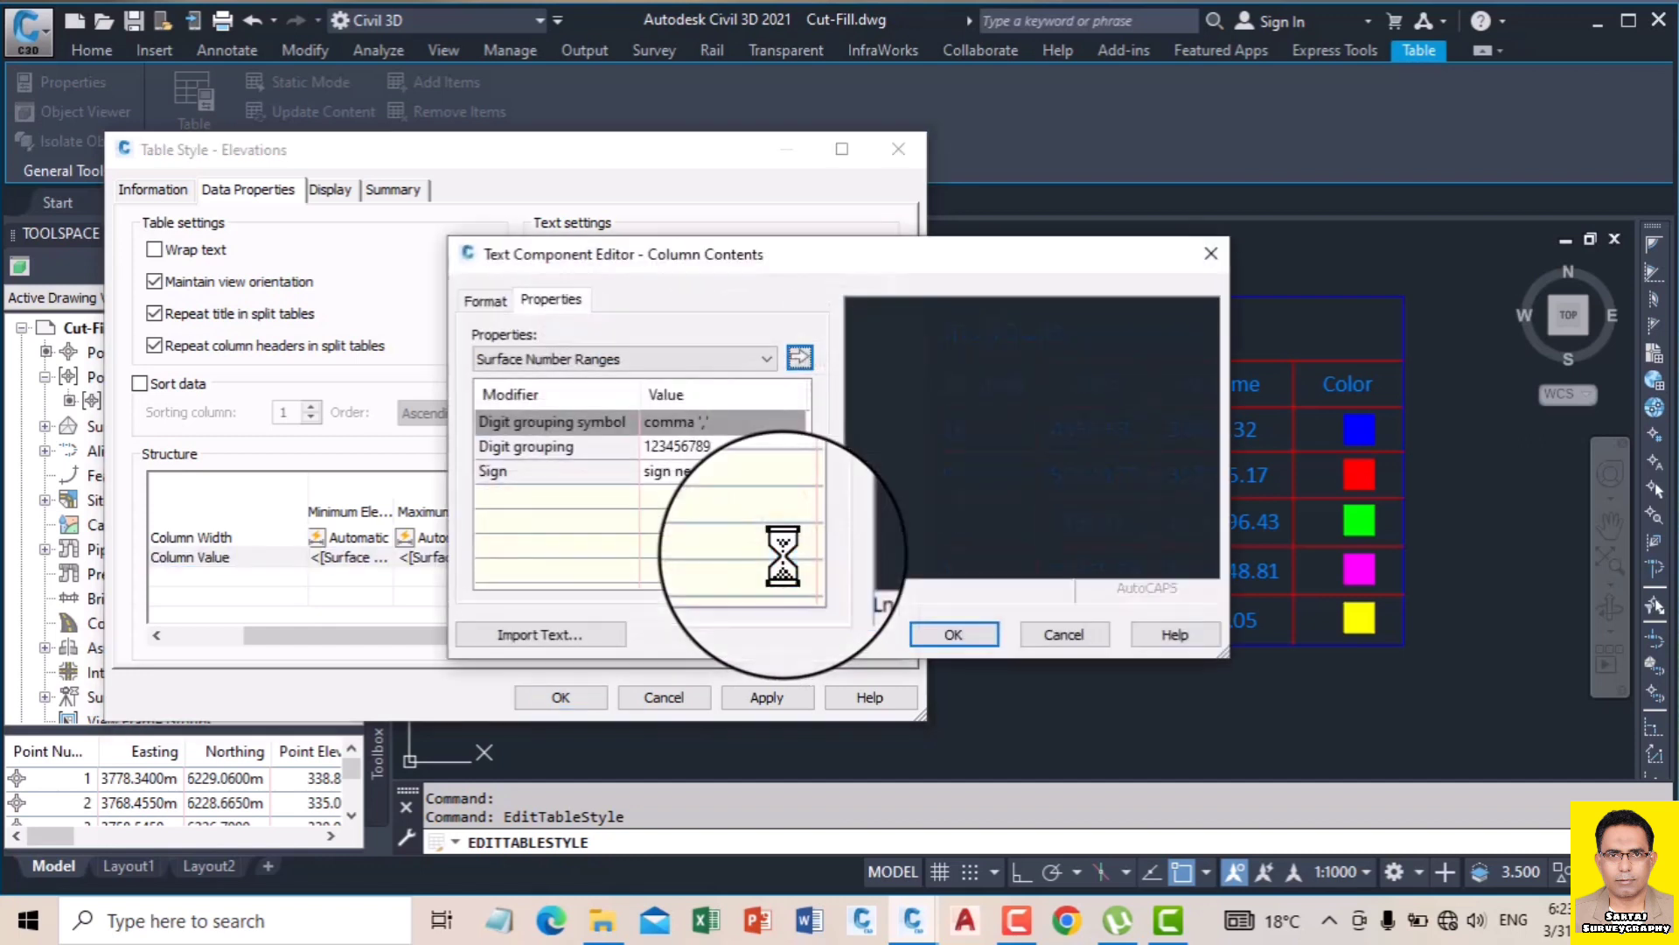
left_click(626, 360)
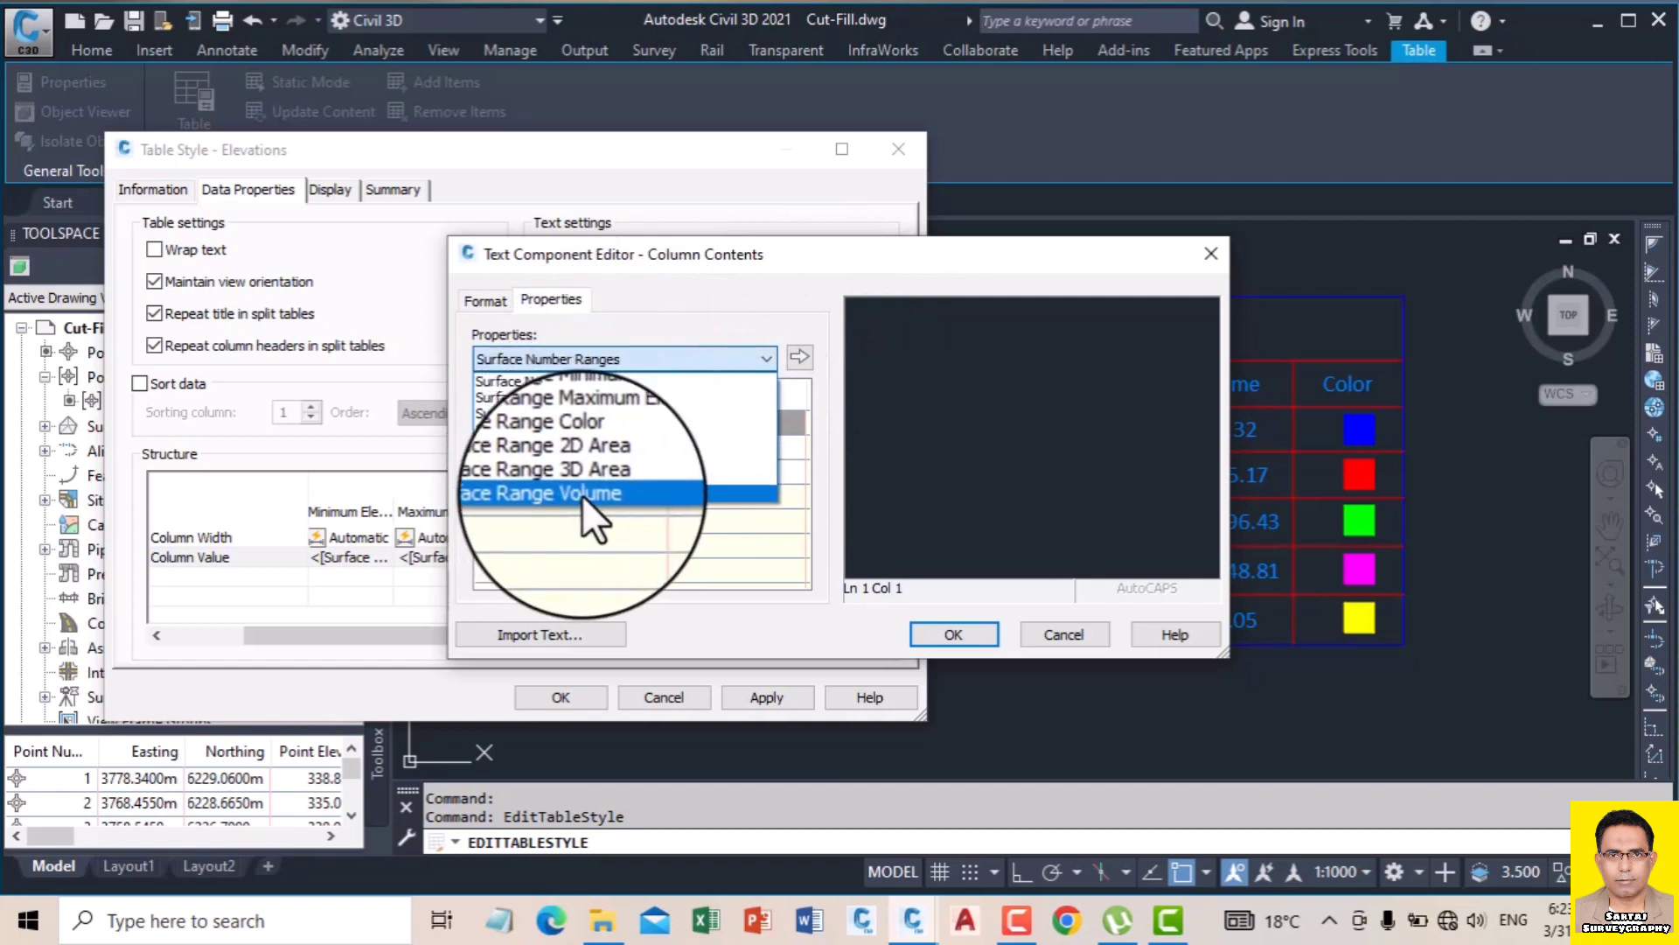
left_click(581, 495)
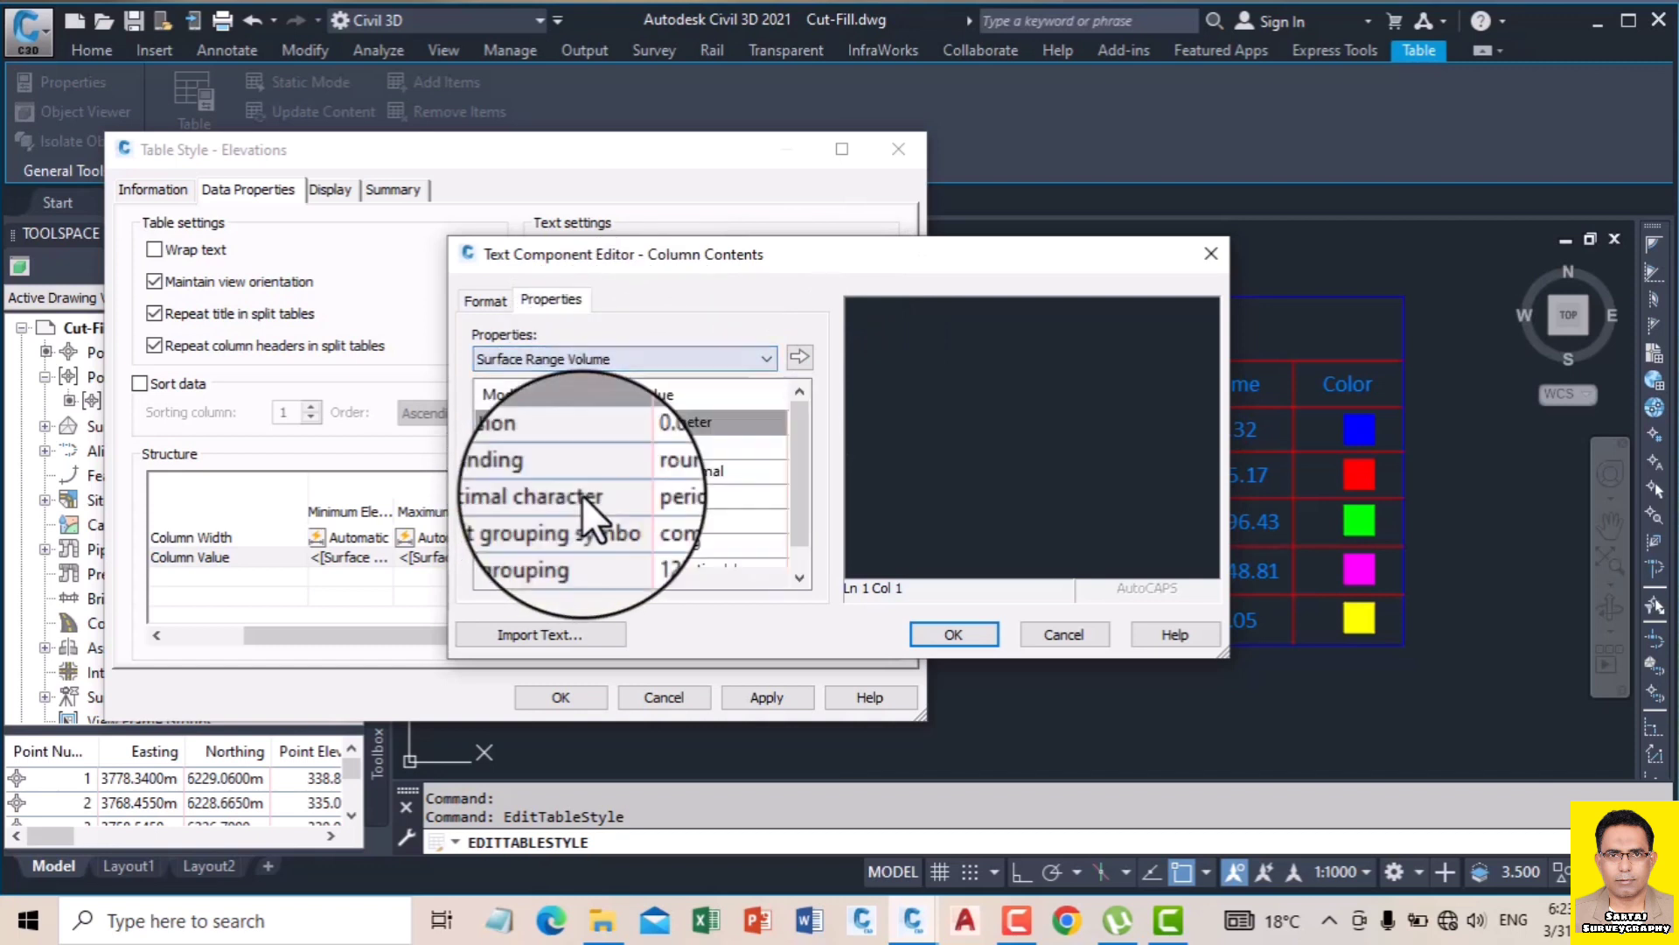
left_click(797, 354)
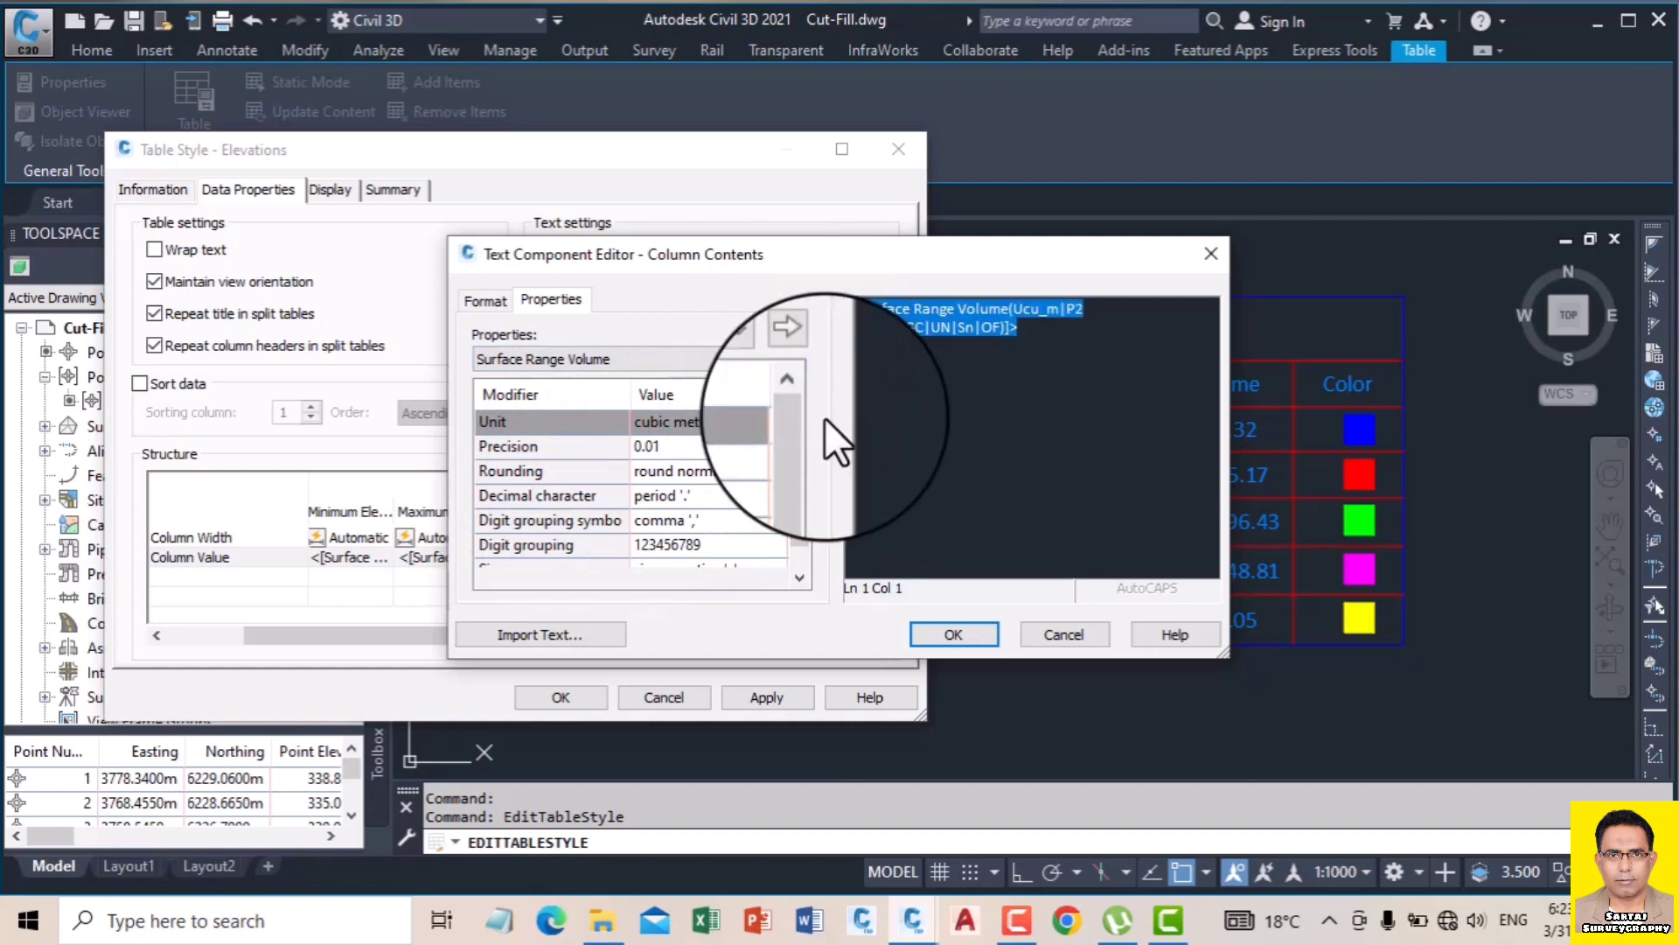
left_click(953, 632)
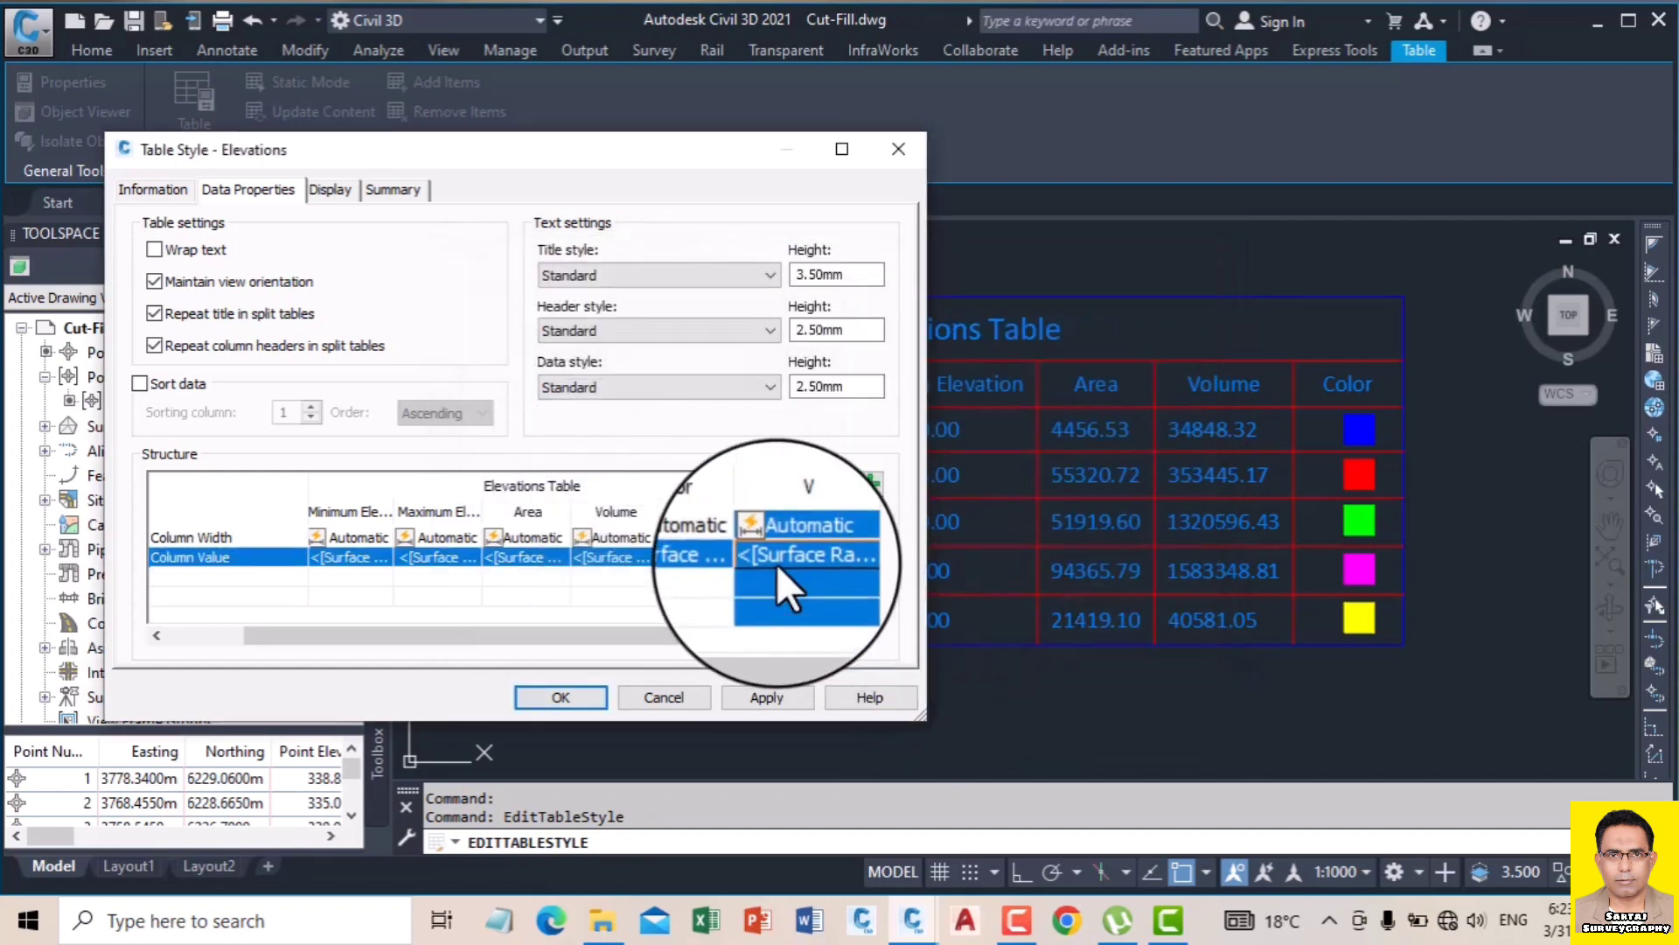
left_click(770, 697)
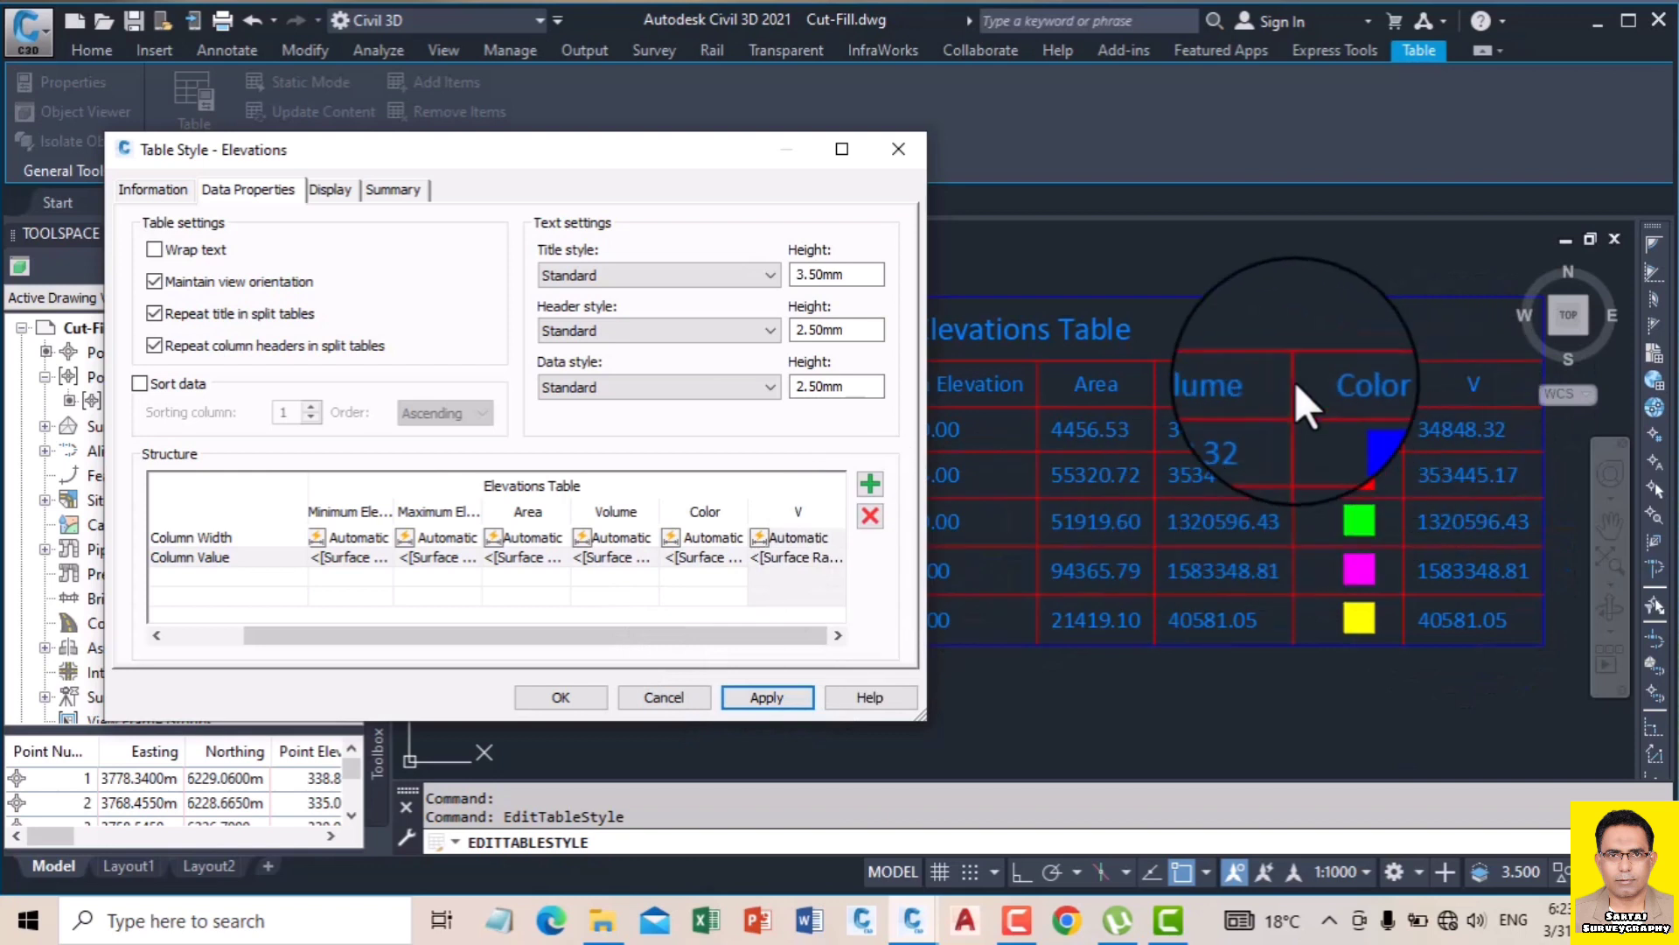
Step: Move the V column between the Area and Volume columns and apply the table style
left_click(775, 521)
mouse_move(688, 521)
left_mouse_down()
mouse_move(637, 524)
mouse_move(652, 525)
left_mouse_up()
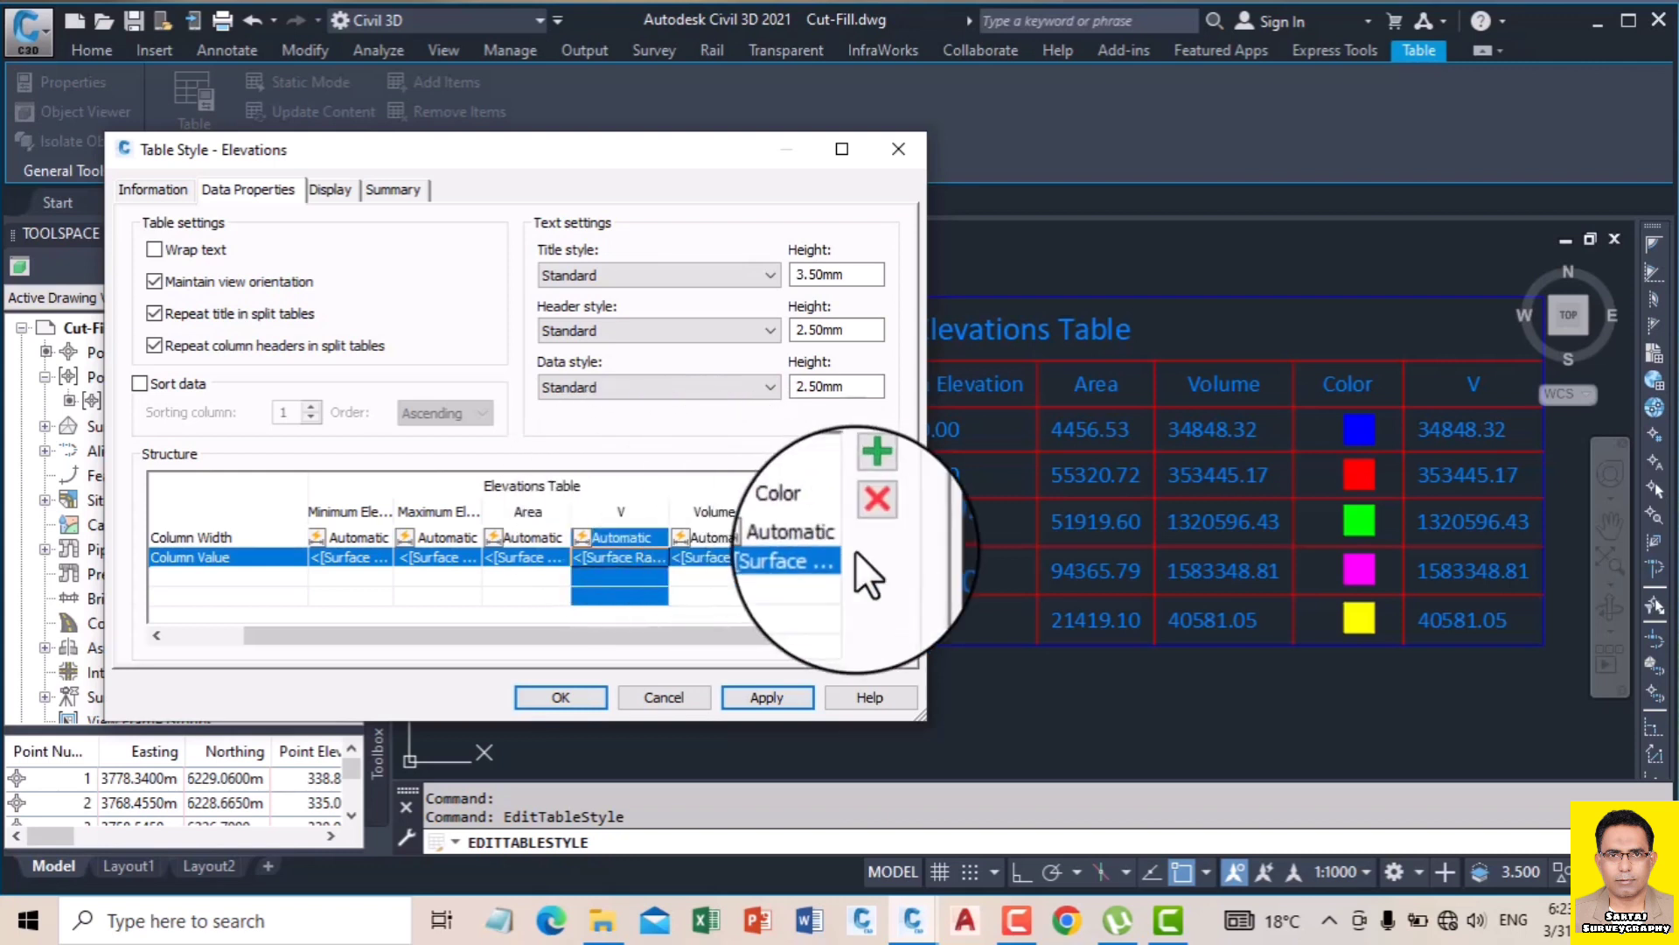
left_click(768, 697)
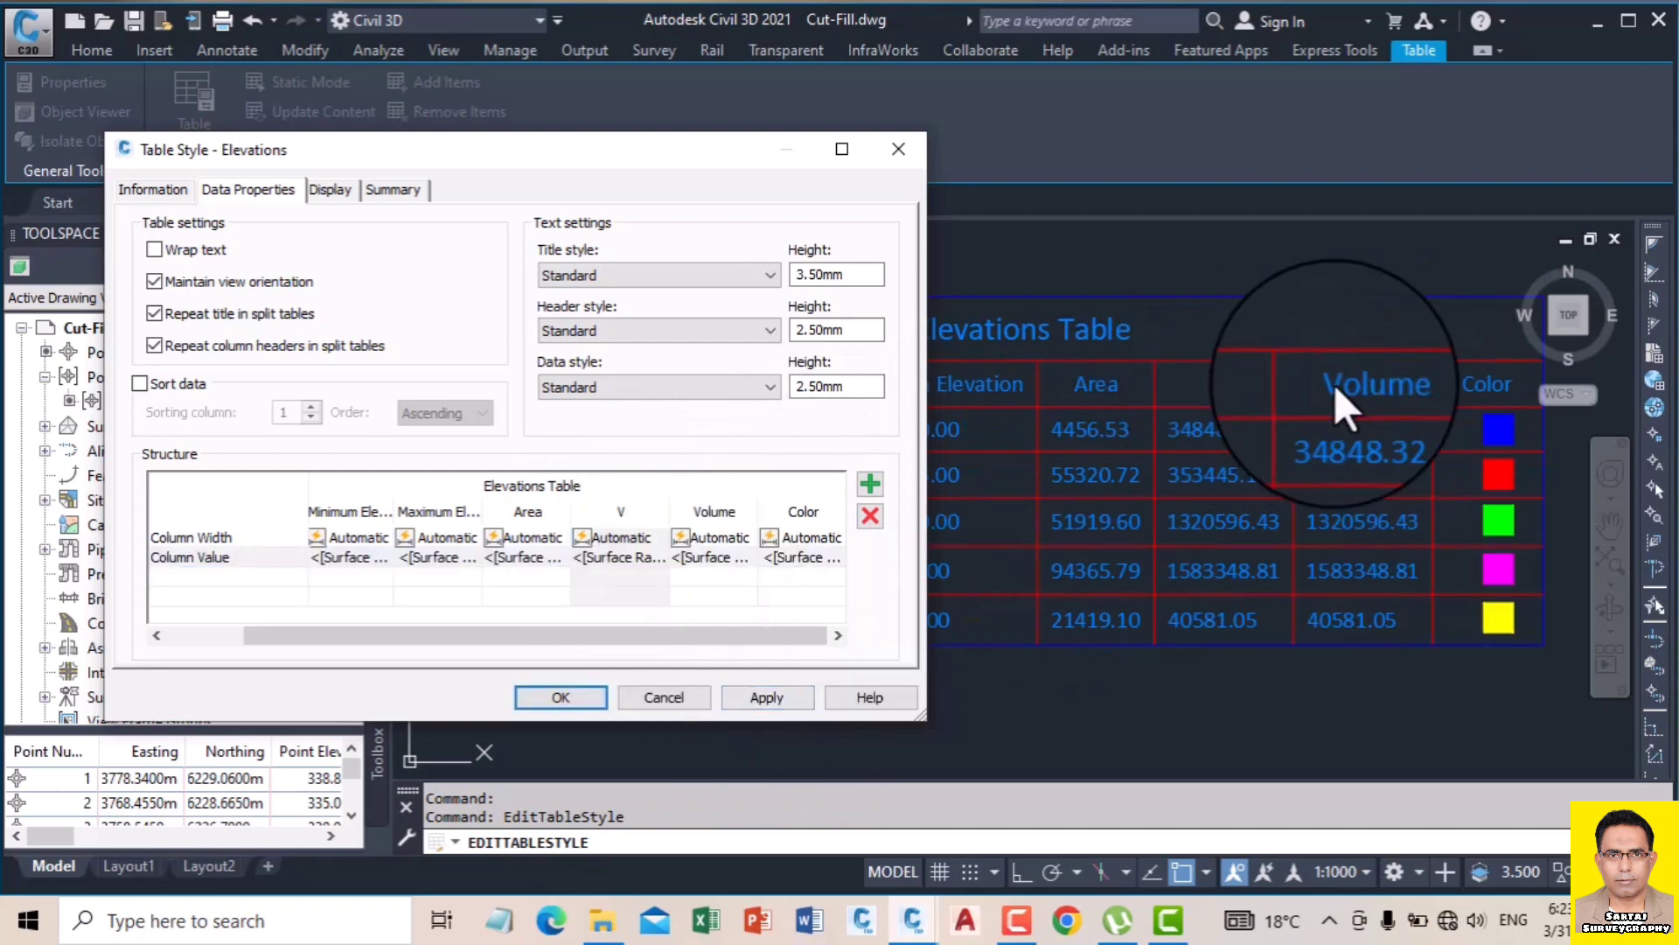
mouse_move(617, 520)
left_mouse_down()
mouse_move(796, 519)
mouse_move(613, 525)
left_mouse_up()
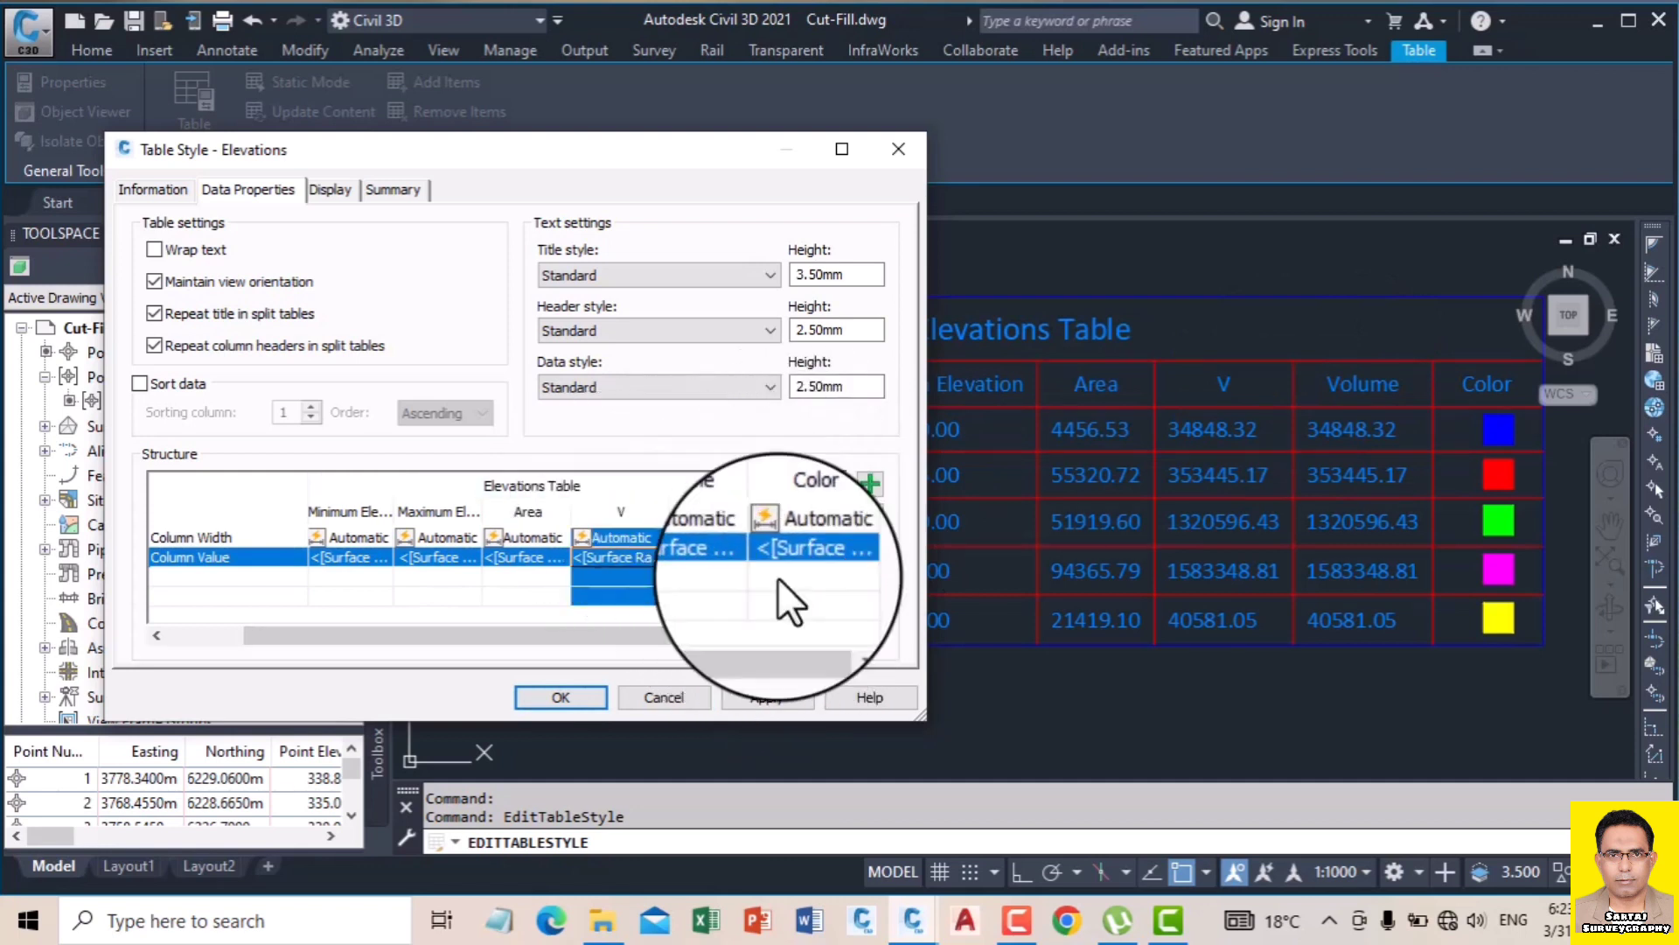
left_click(763, 696)
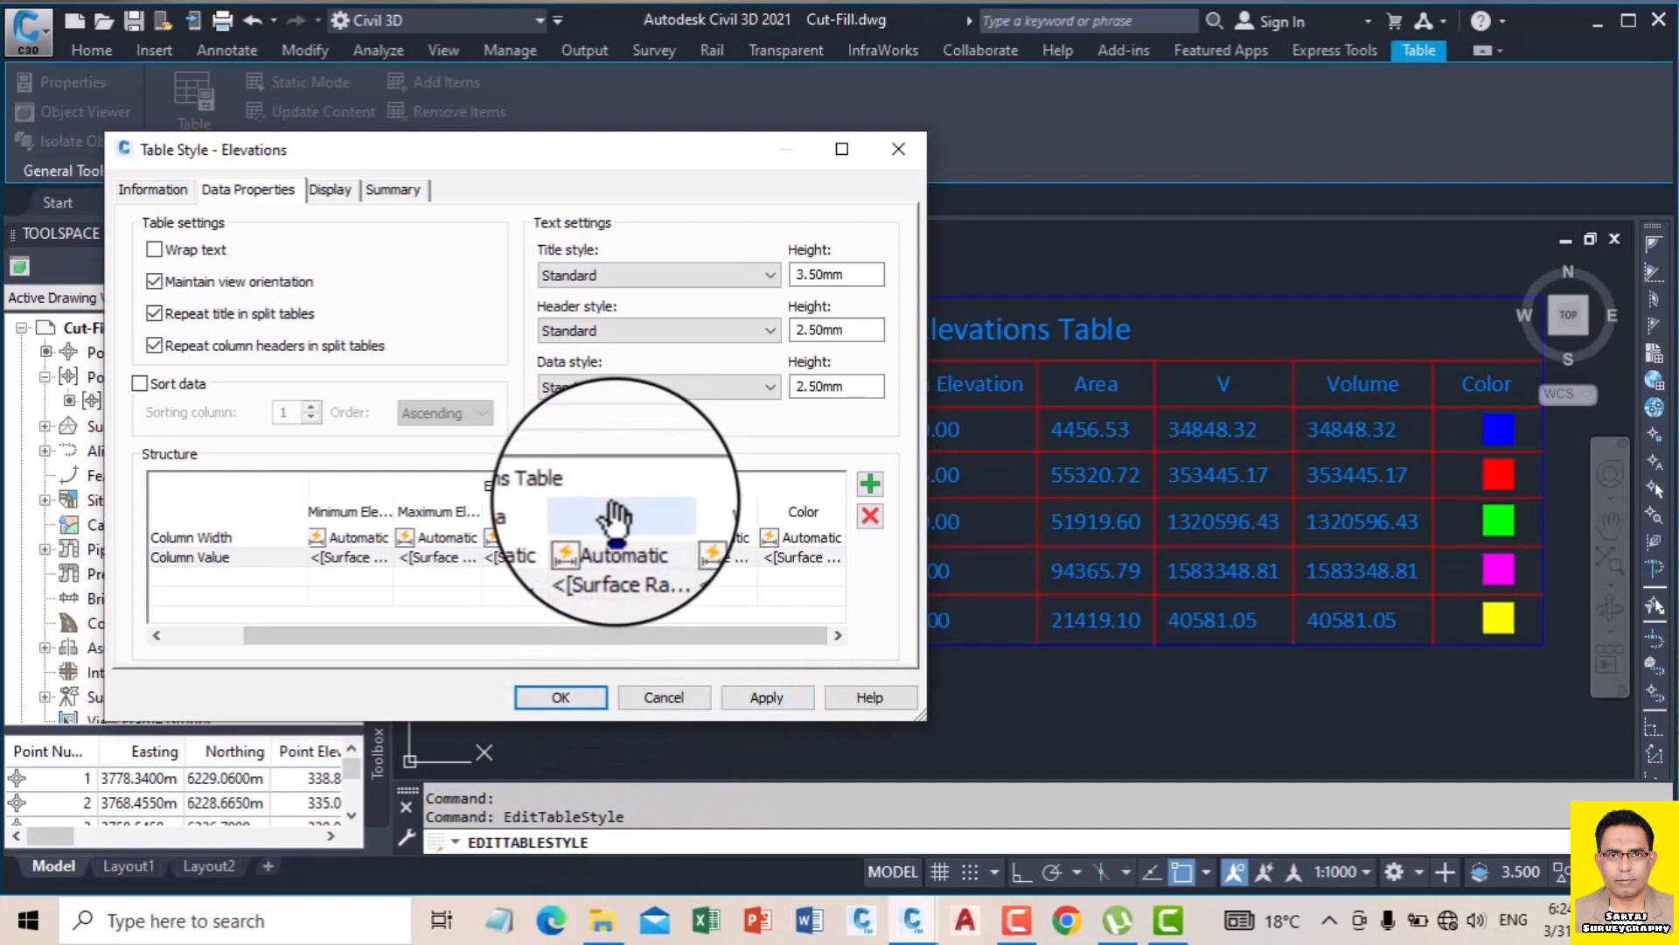
left_click(758, 701)
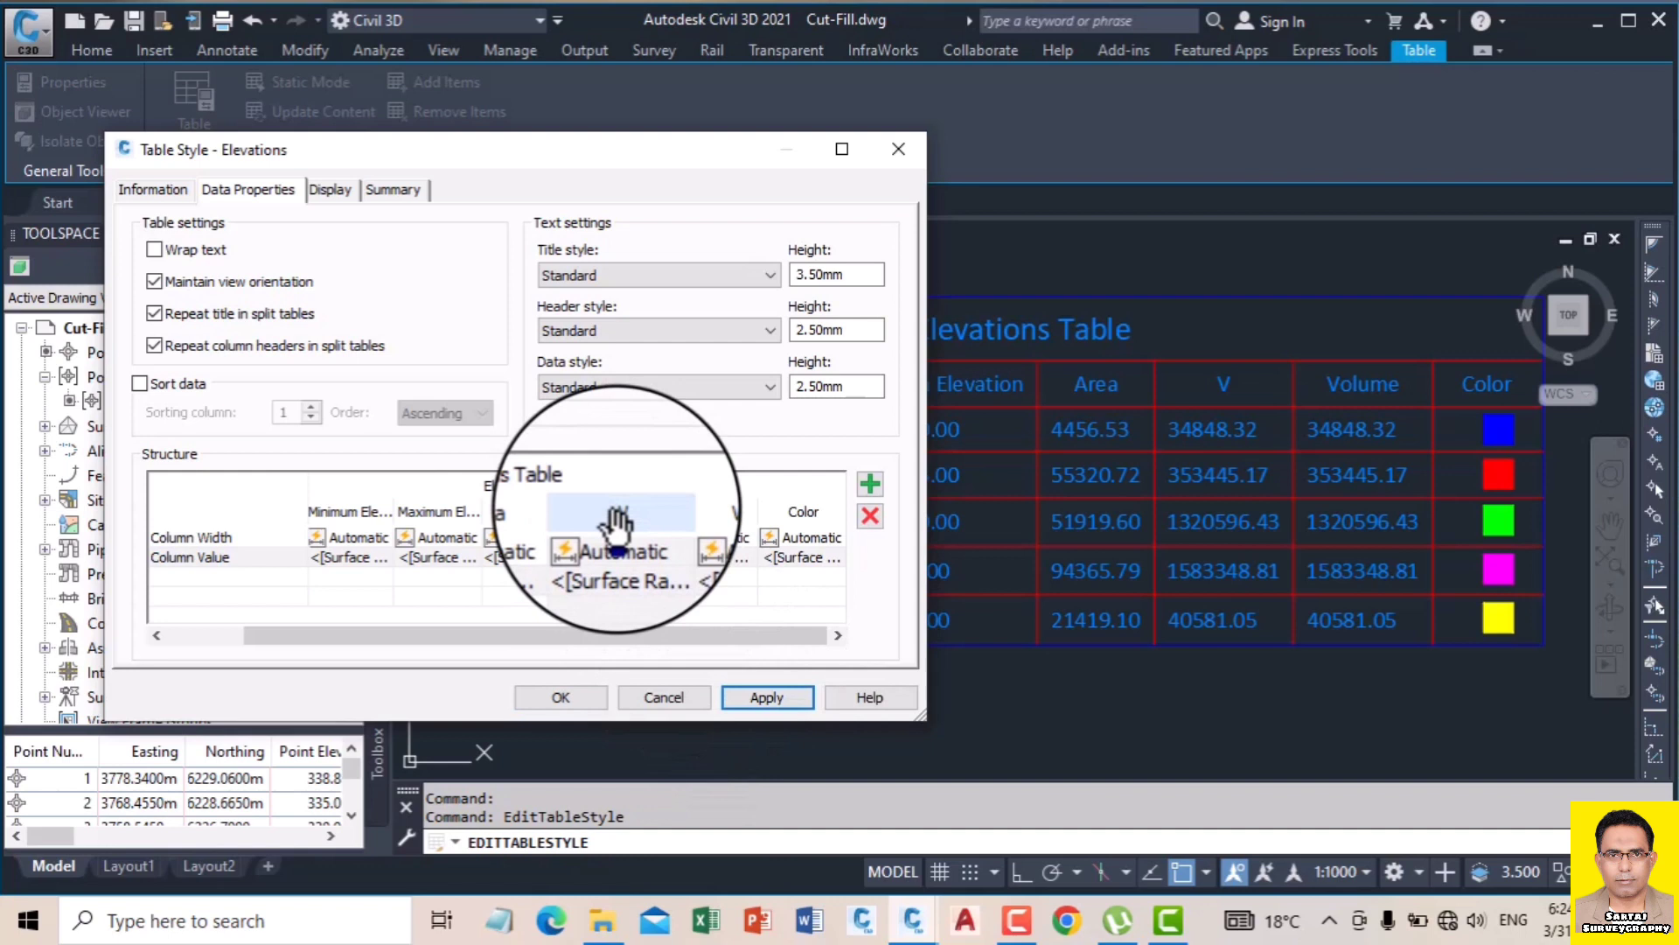
Step: Delete the V column from the Elevations table style and apply the change to the legend table
left_click(621, 525)
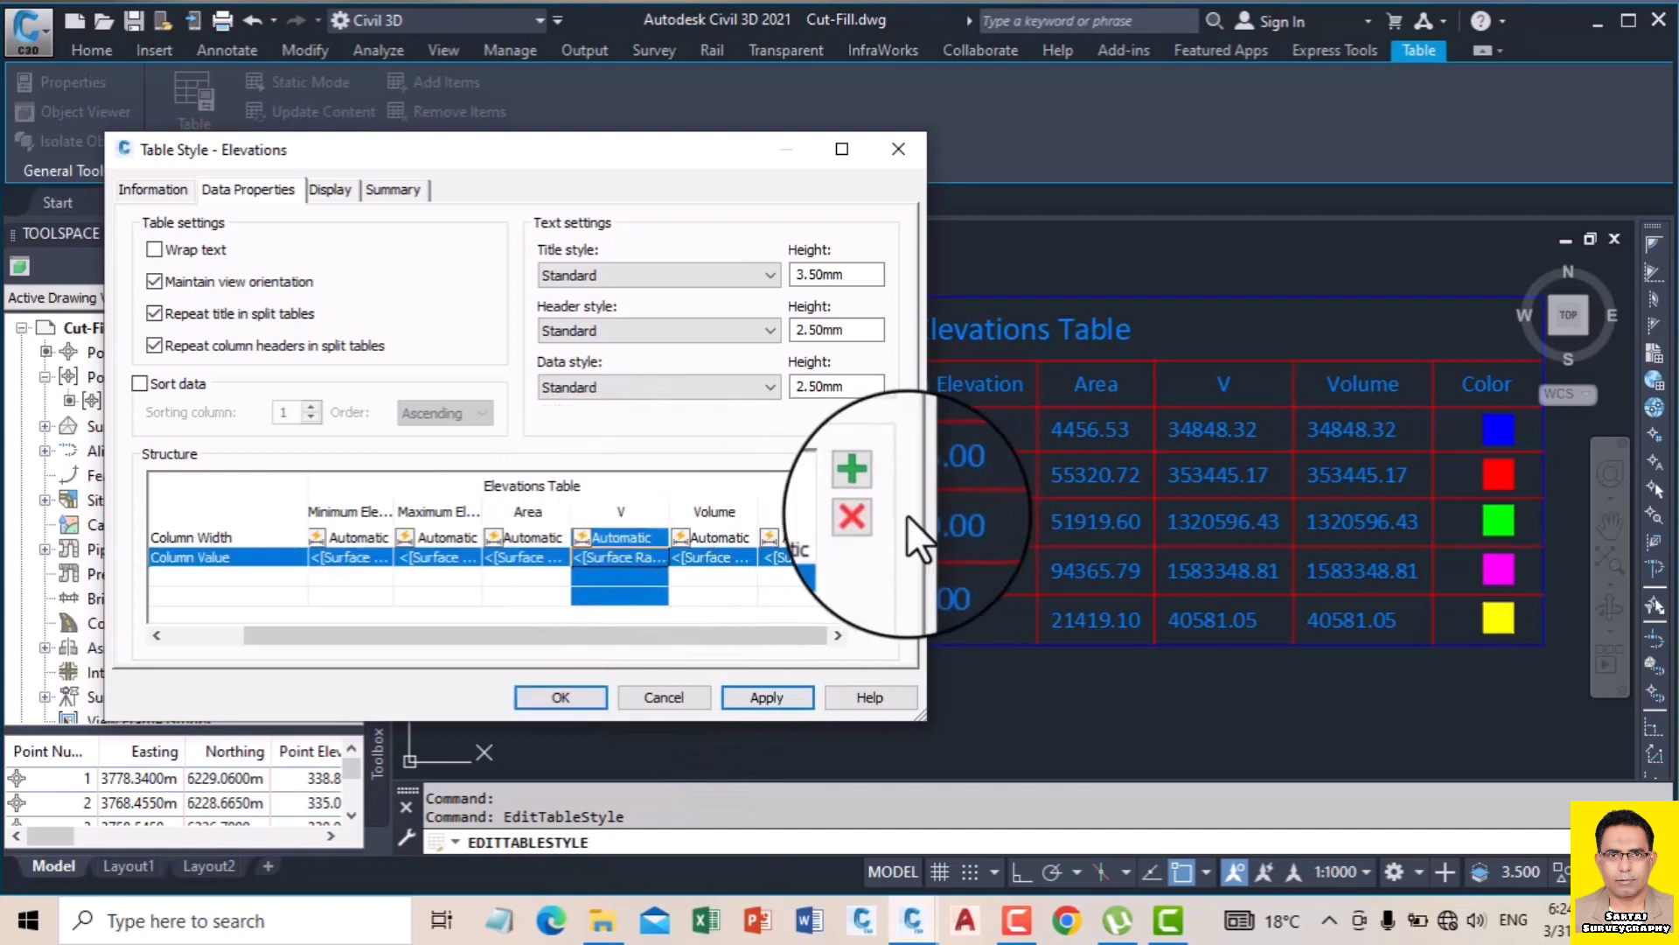
left_click(866, 513)
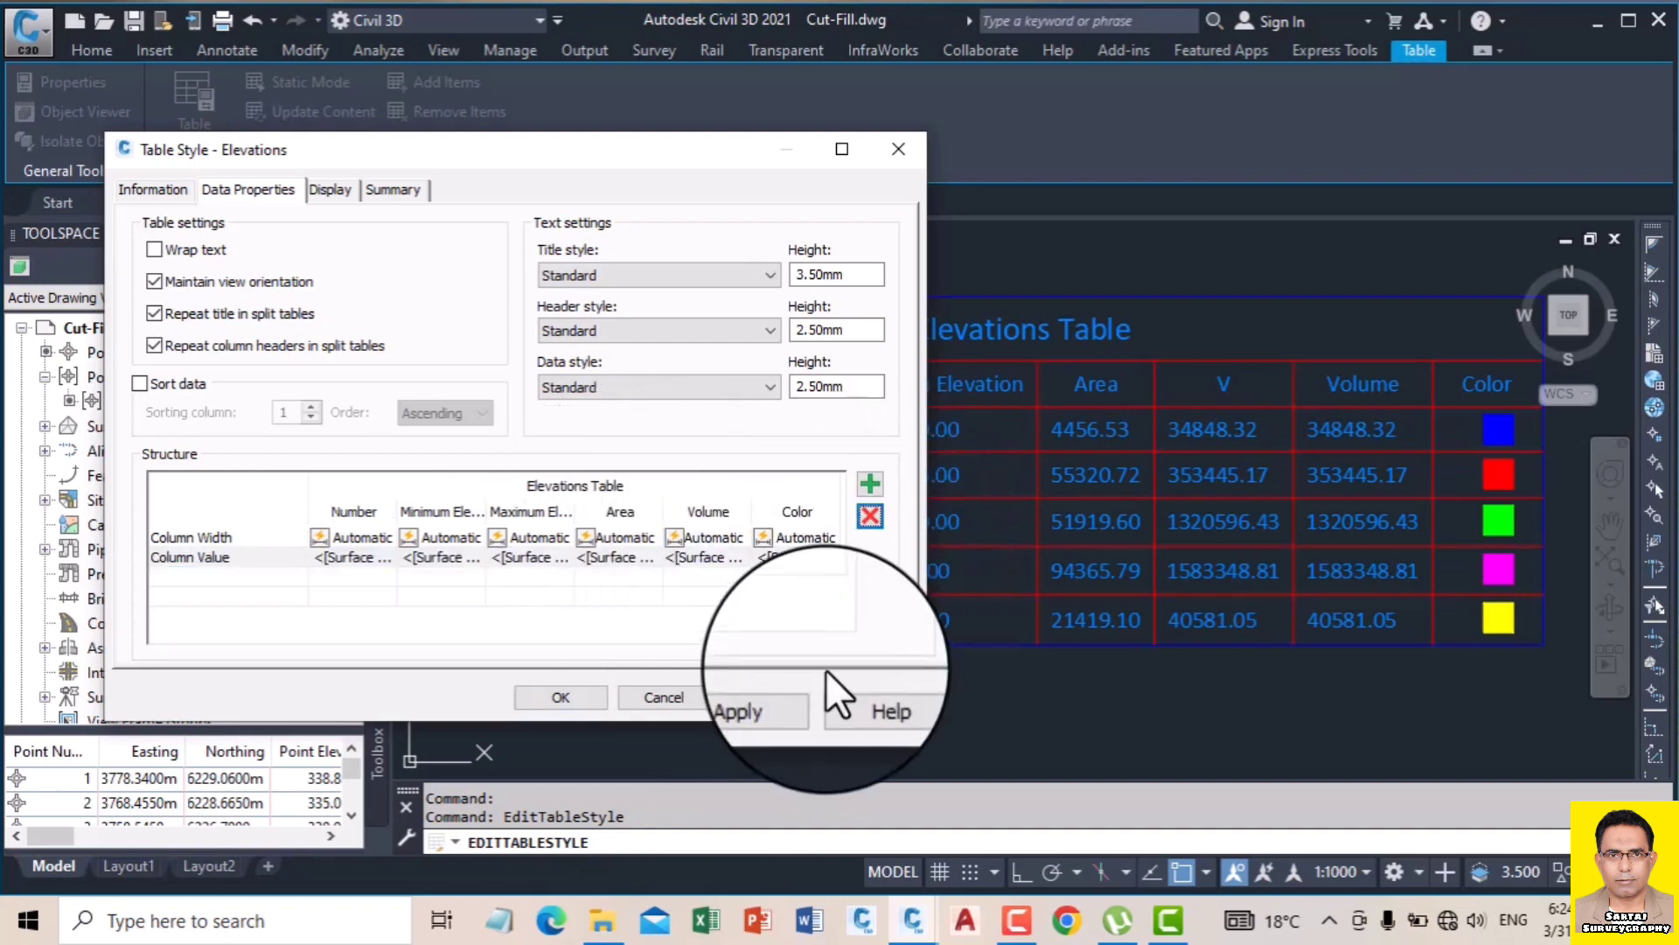
left_click(769, 697)
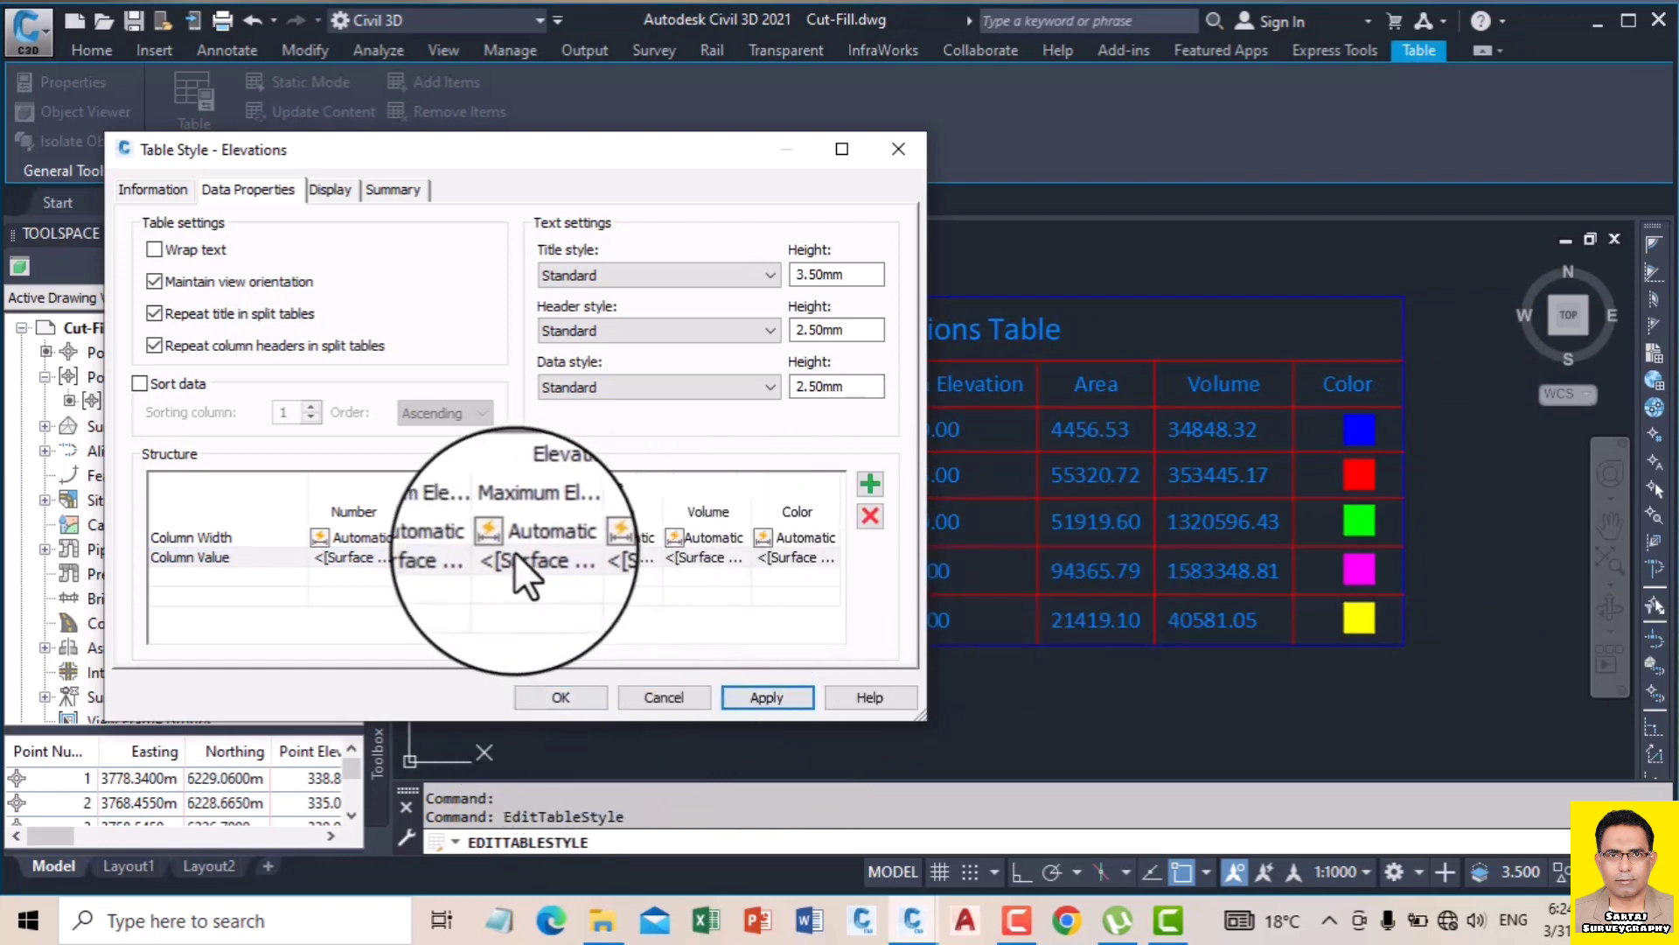
left_click(551, 699)
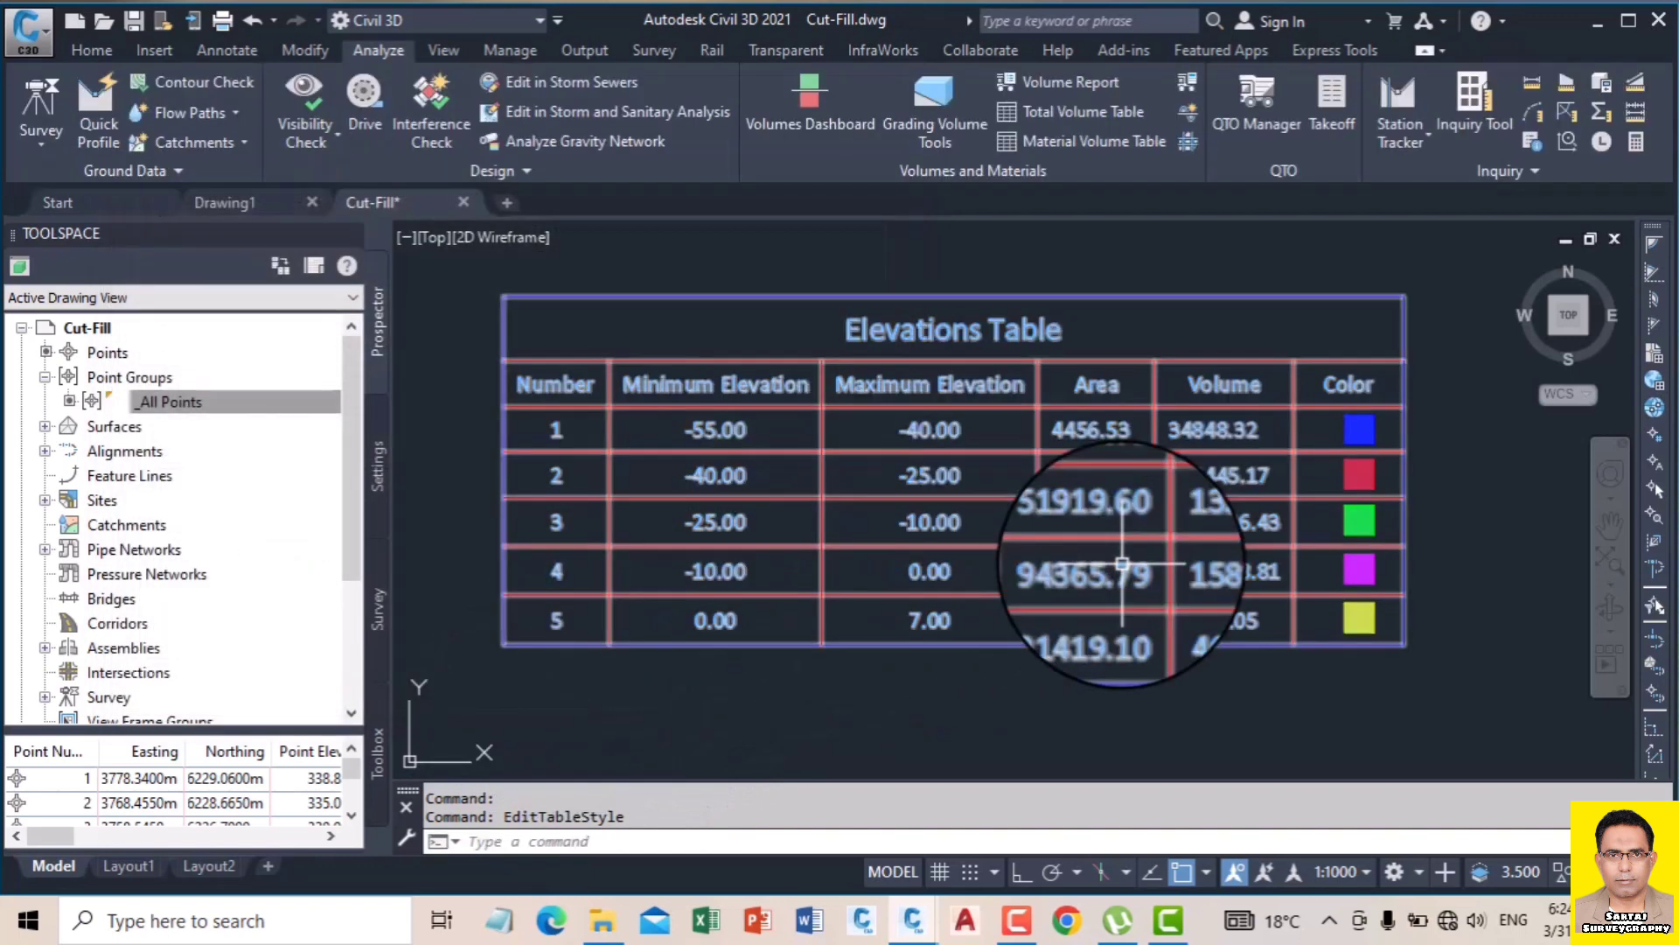
scroll(870, 407, "up", 4)
scroll(875, 408, "down", 8)
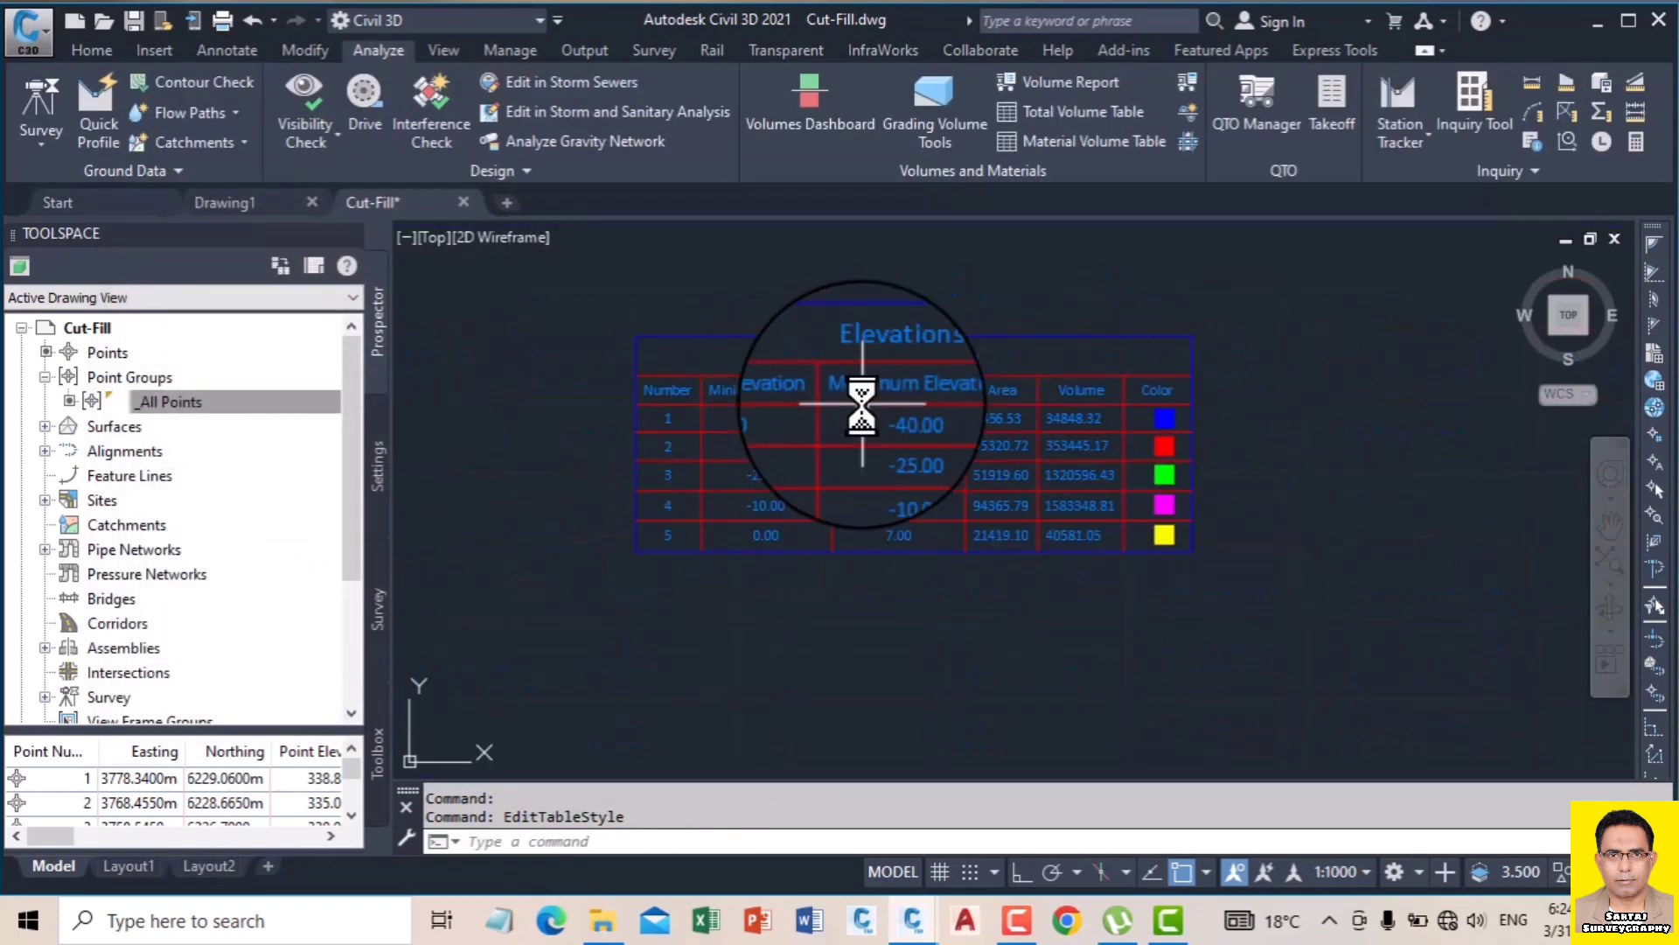
Step: Examine the Elevations Table legend and the matching colored elevation bands at the northern end of the C-F surface
scroll(948, 428, "up", 4)
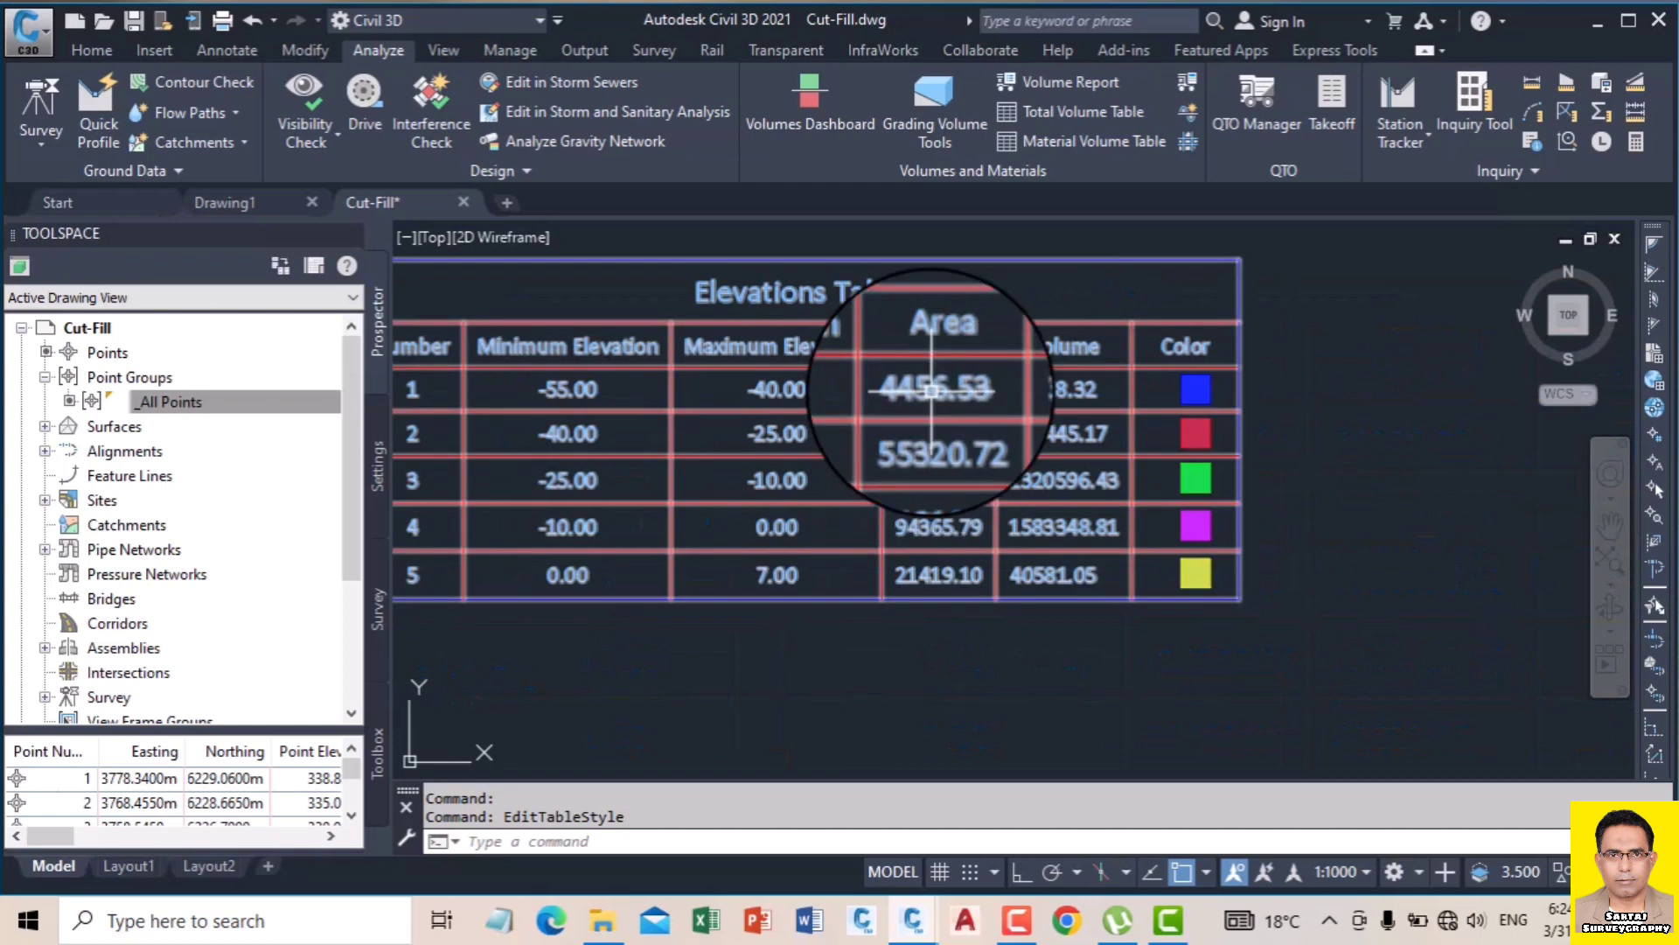
scroll(1207, 529, "down", 12)
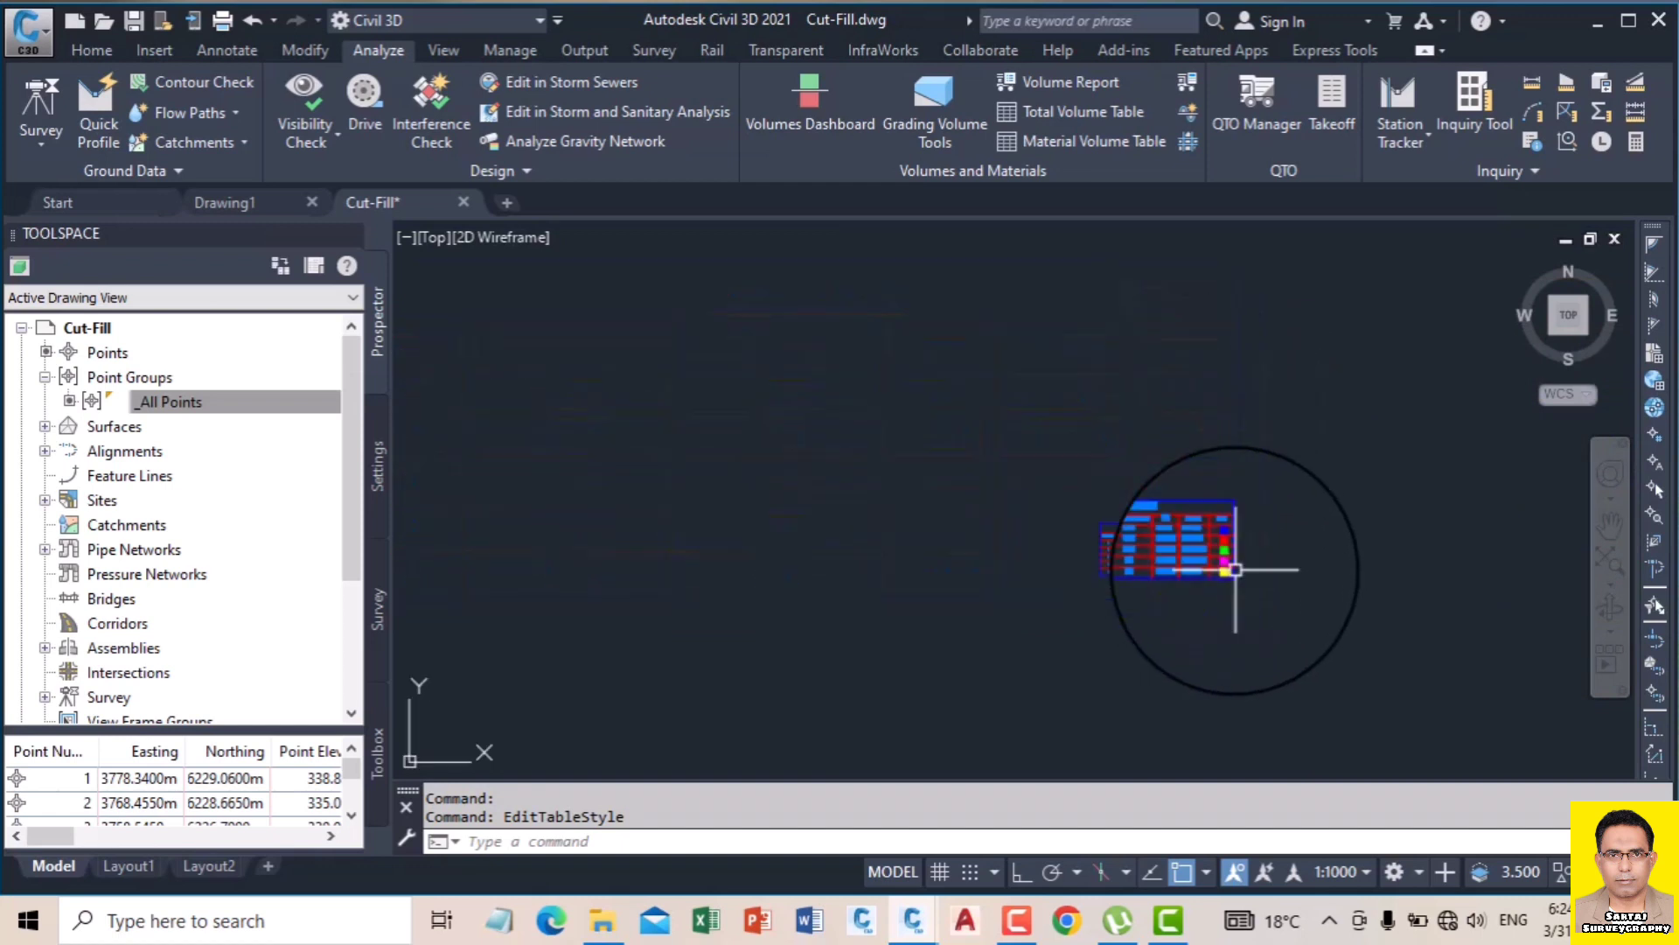
middle_click_drag(630, 515, 1095, 445)
scroll(862, 356, "up", 8)
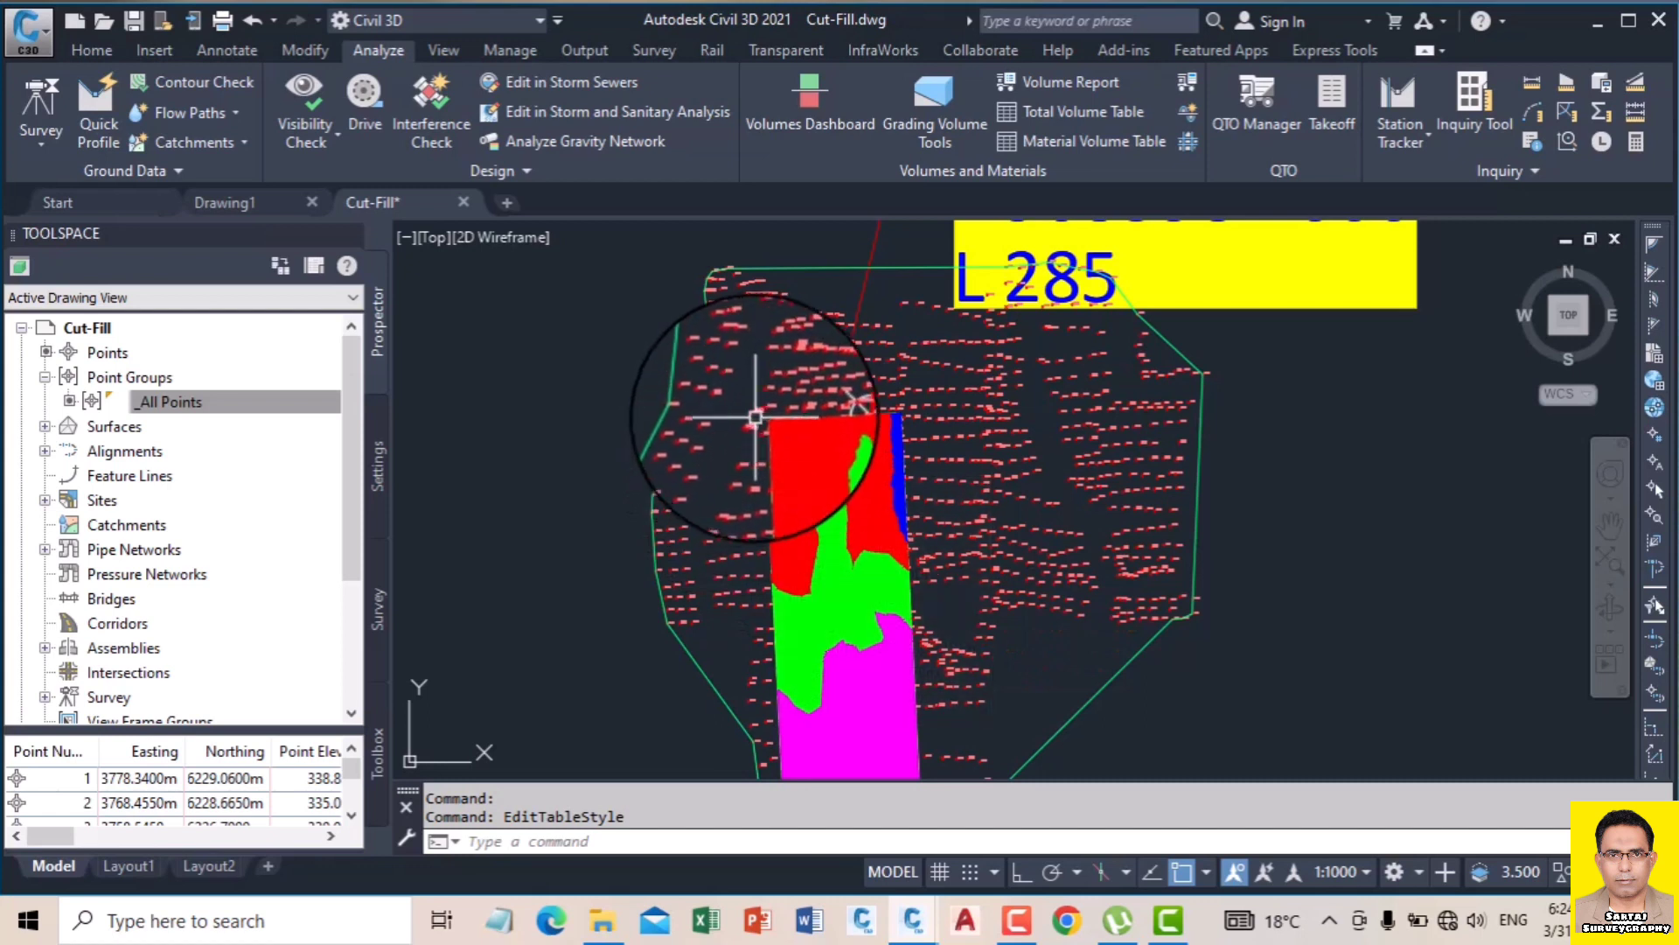
scroll(864, 439, "up", 4)
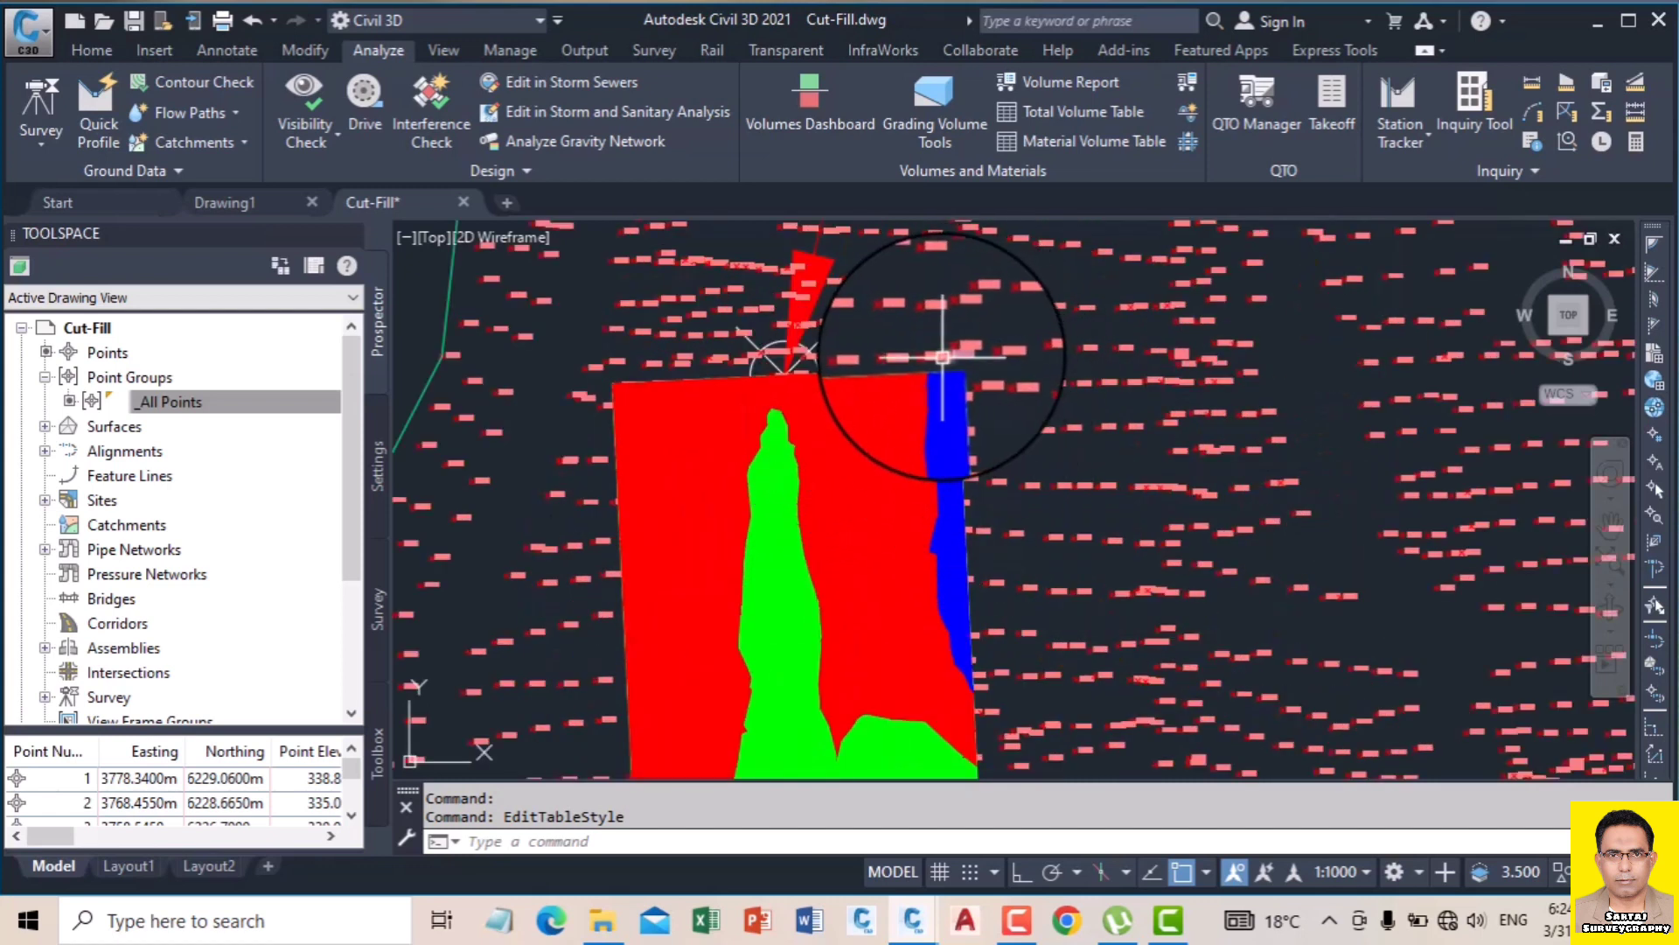
scroll(855, 374, "down", 4)
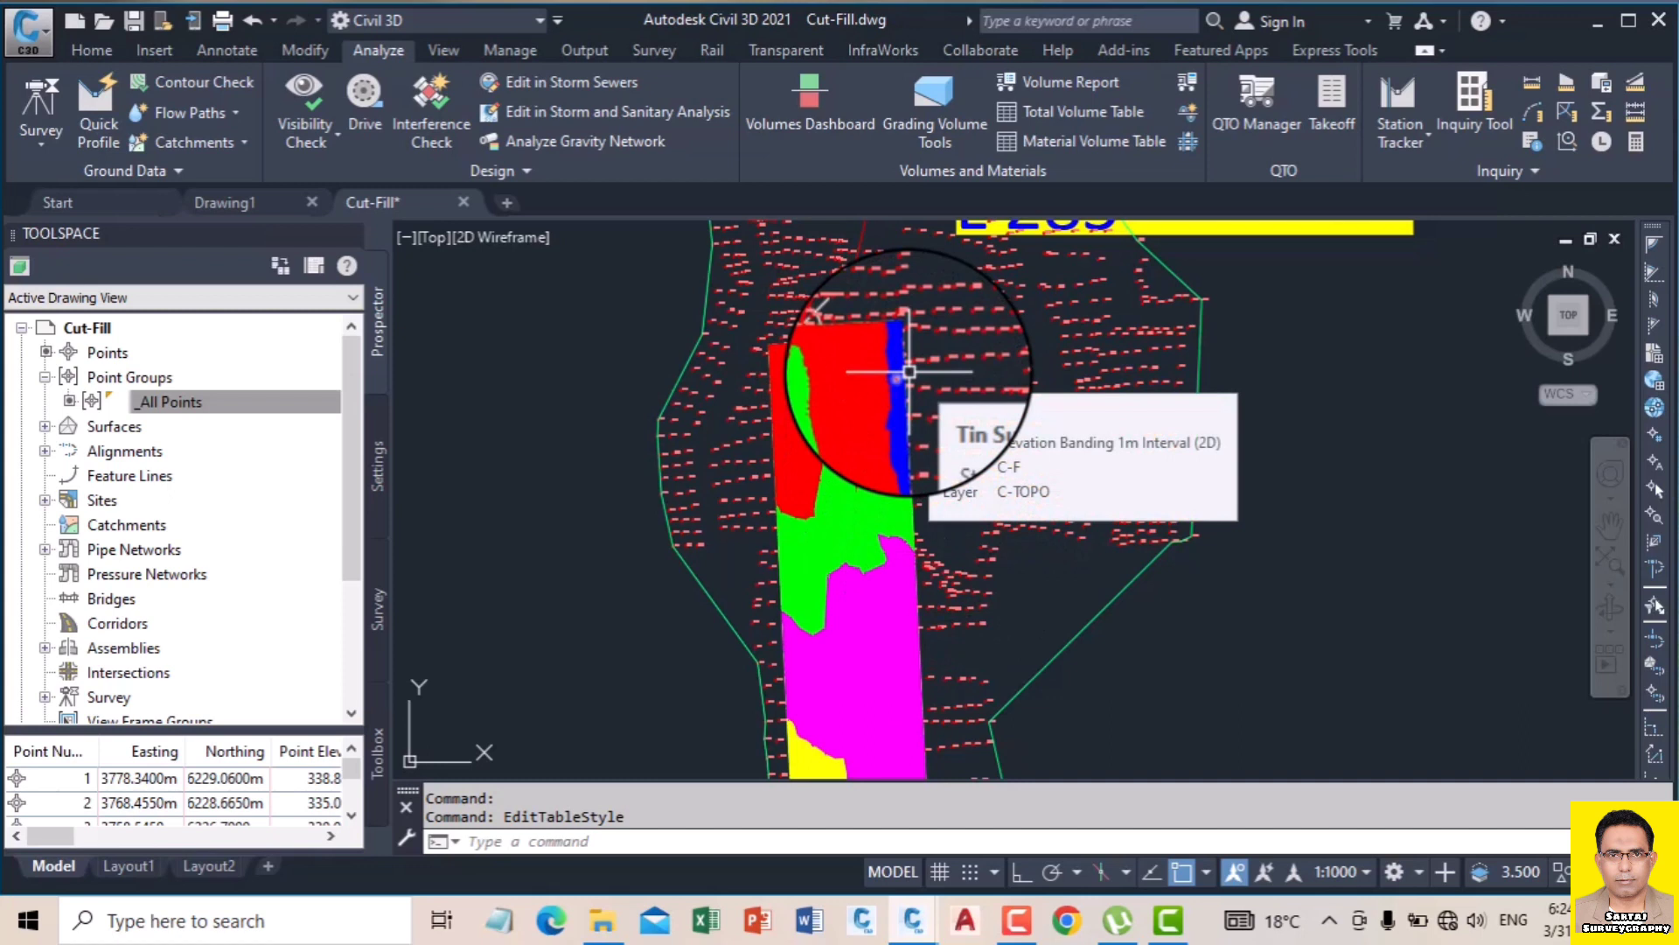
Step: Select the overlapping surfaces at the banded strip's eastern edge and inspect them from several 3D angles in the Object Viewer
scroll(907, 570, "up", 3)
left_click(930, 423)
left_click(900, 420)
right_click(882, 426)
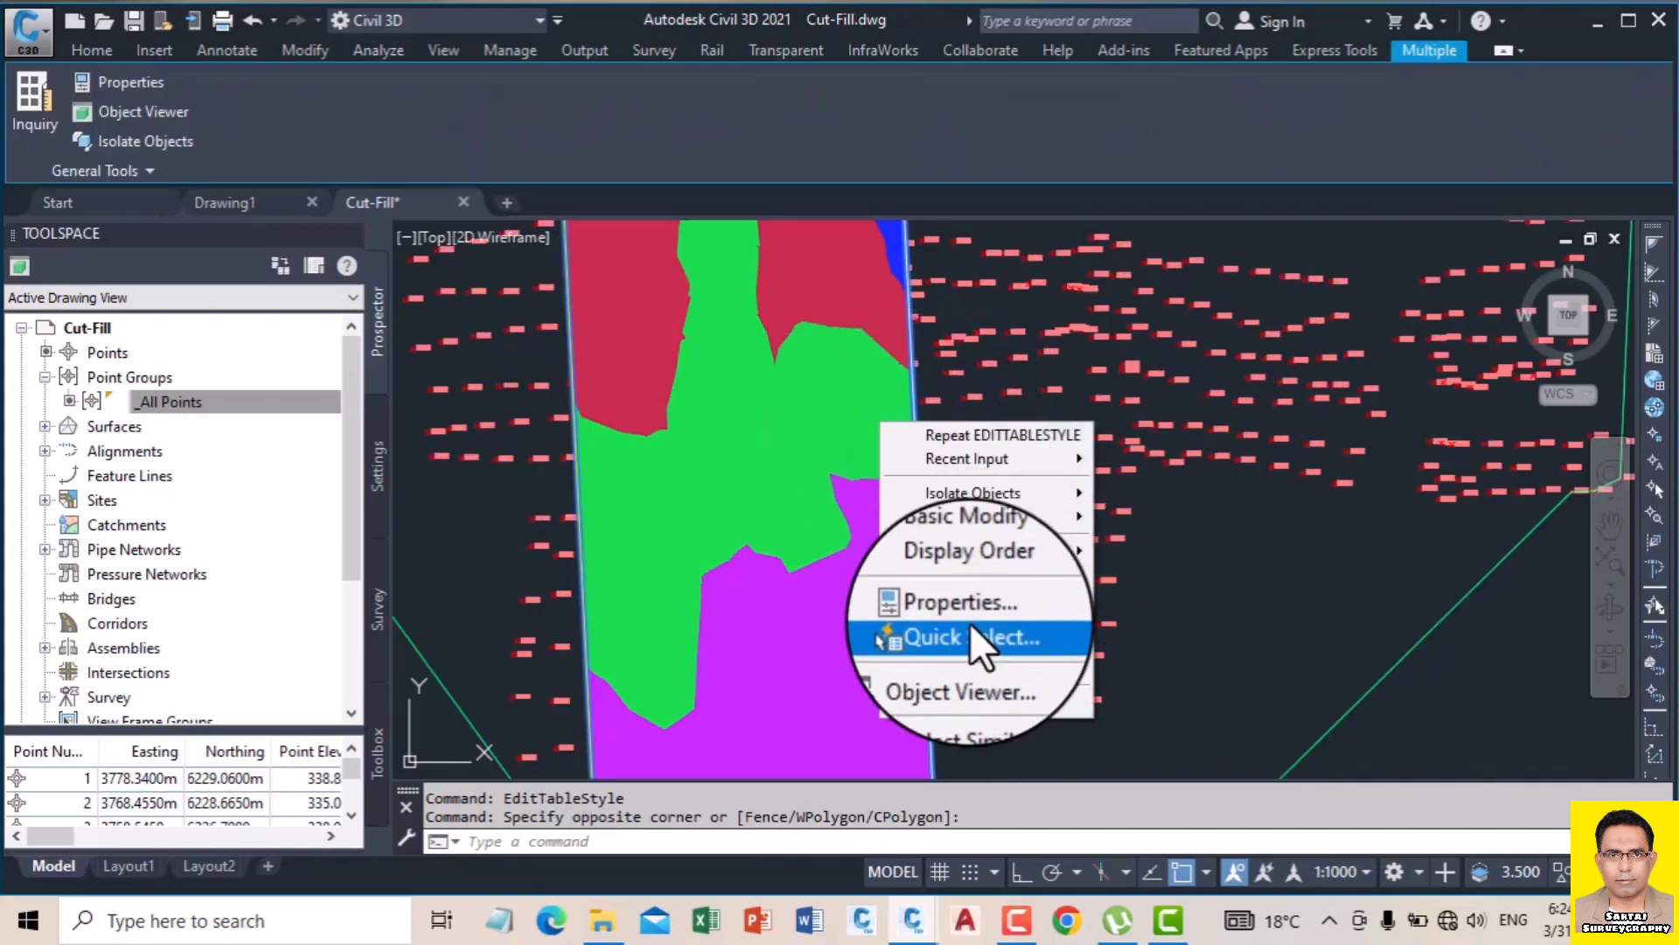
left_click(970, 663)
left_click_drag(884, 574, 1179, 646)
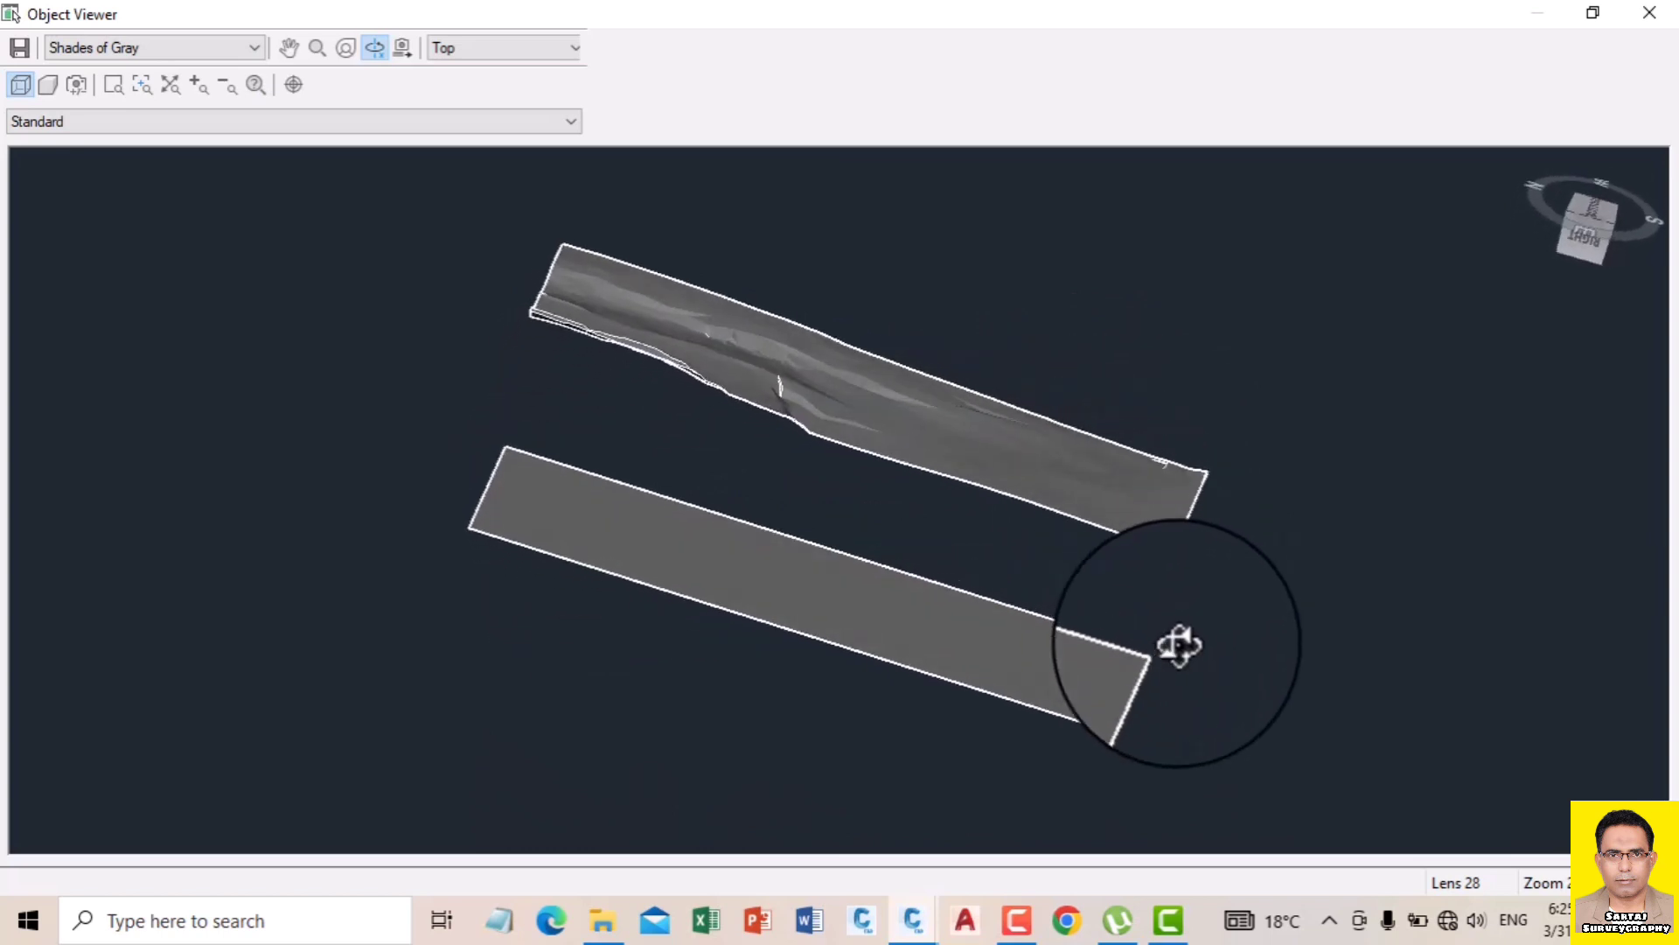
left_click_drag(790, 432, 1105, 336)
right_click(1104, 336)
left_click(1142, 344)
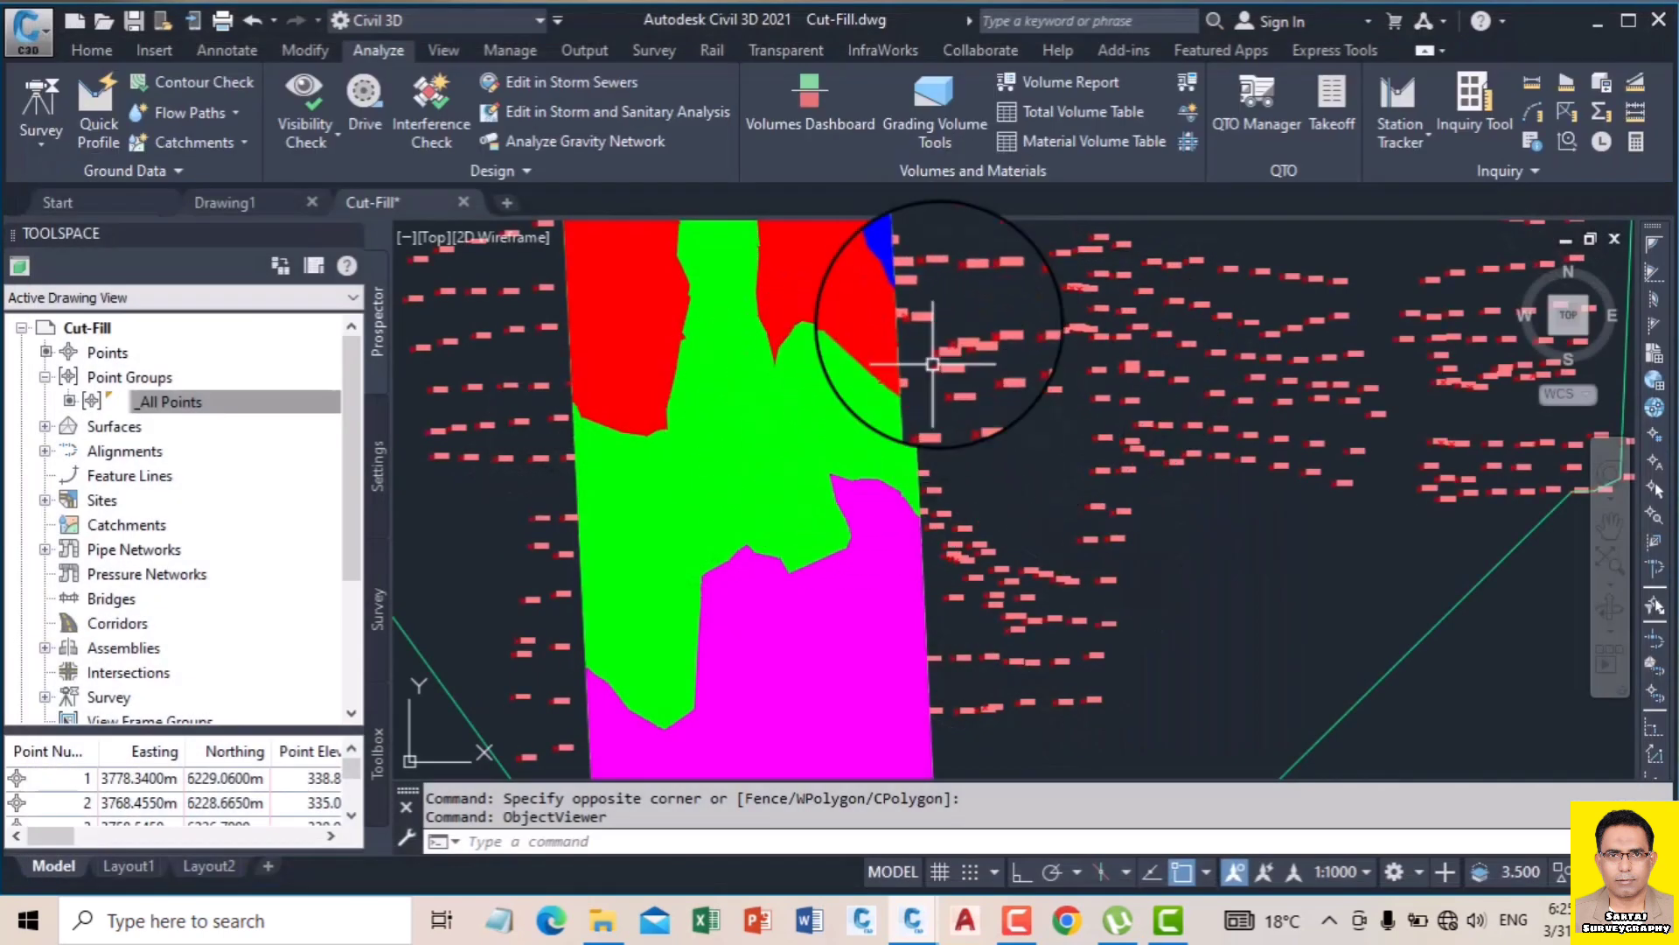
Step: Examine the full extent of the C-F surface's elevation bands and check the surface elevation within the green band
scroll(875, 367, "down", 3)
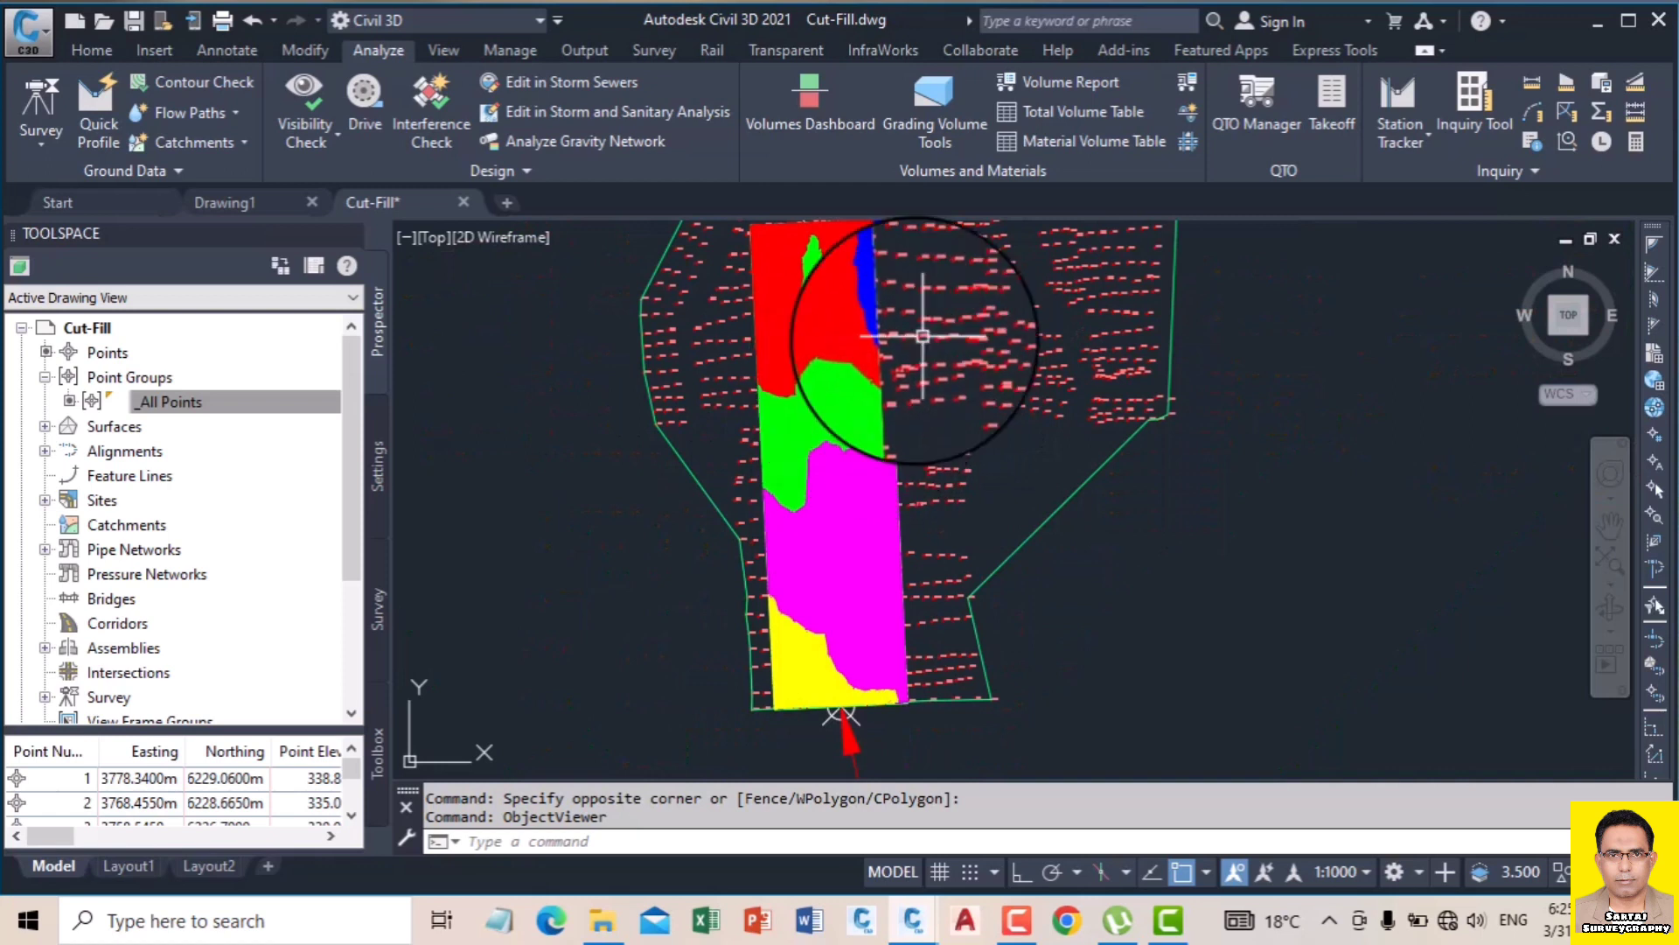
mouse_move(910, 281)
middle_mouse_down()
mouse_move(883, 516)
mouse_move(884, 486)
middle_mouse_up()
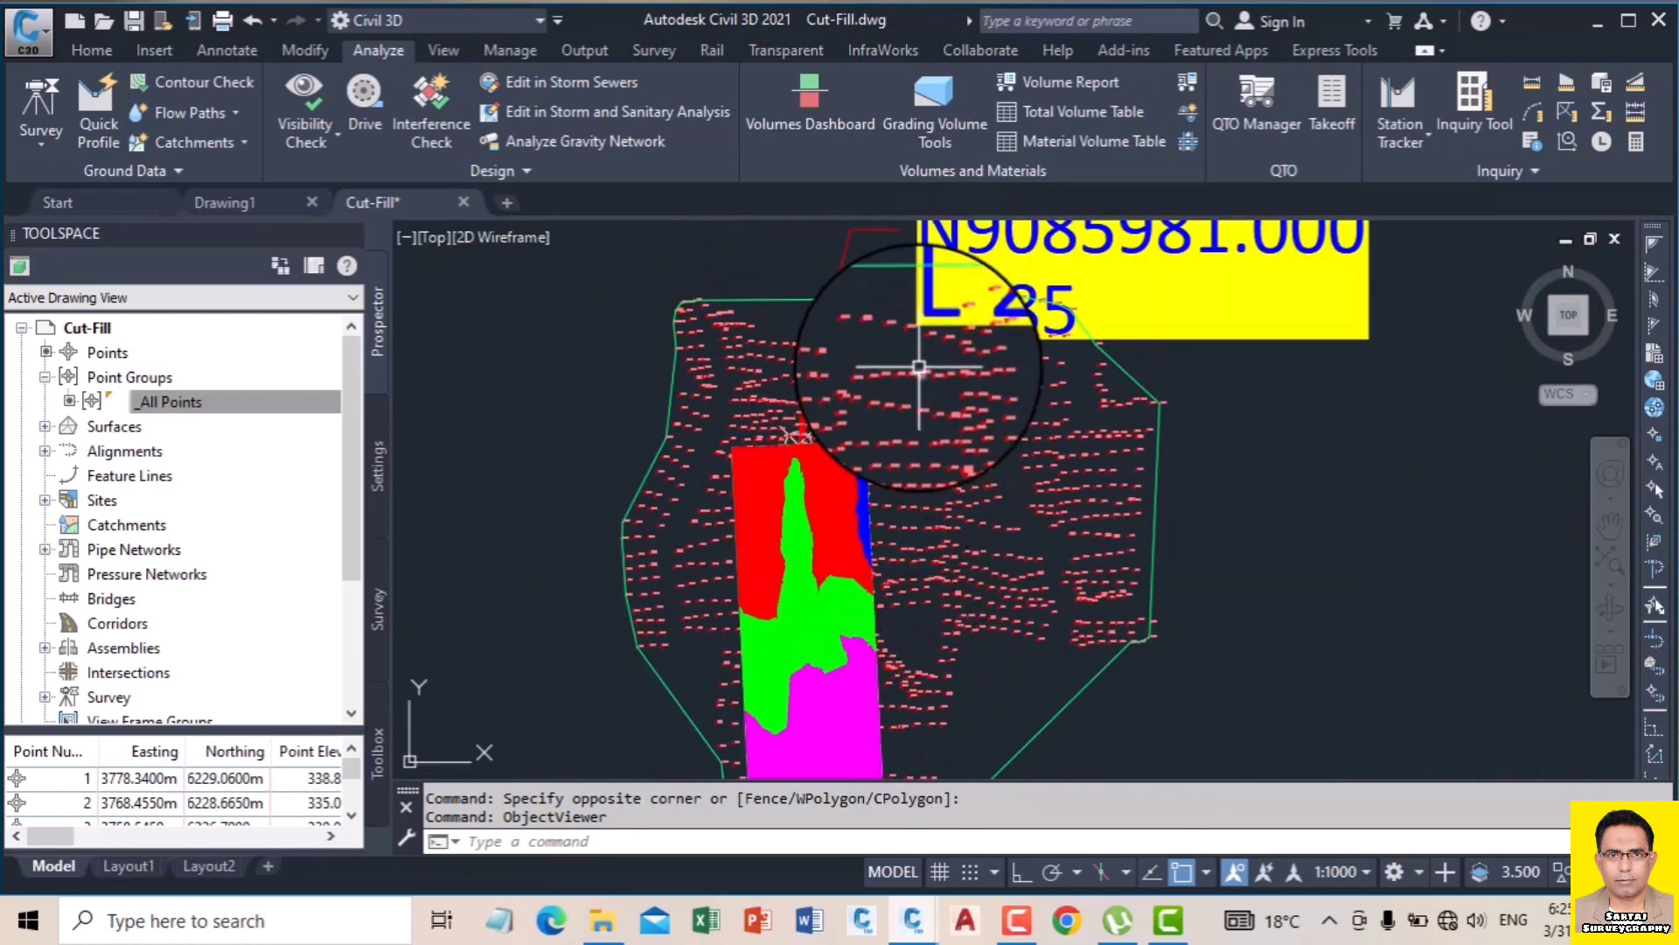
scroll(781, 343, "down", 4)
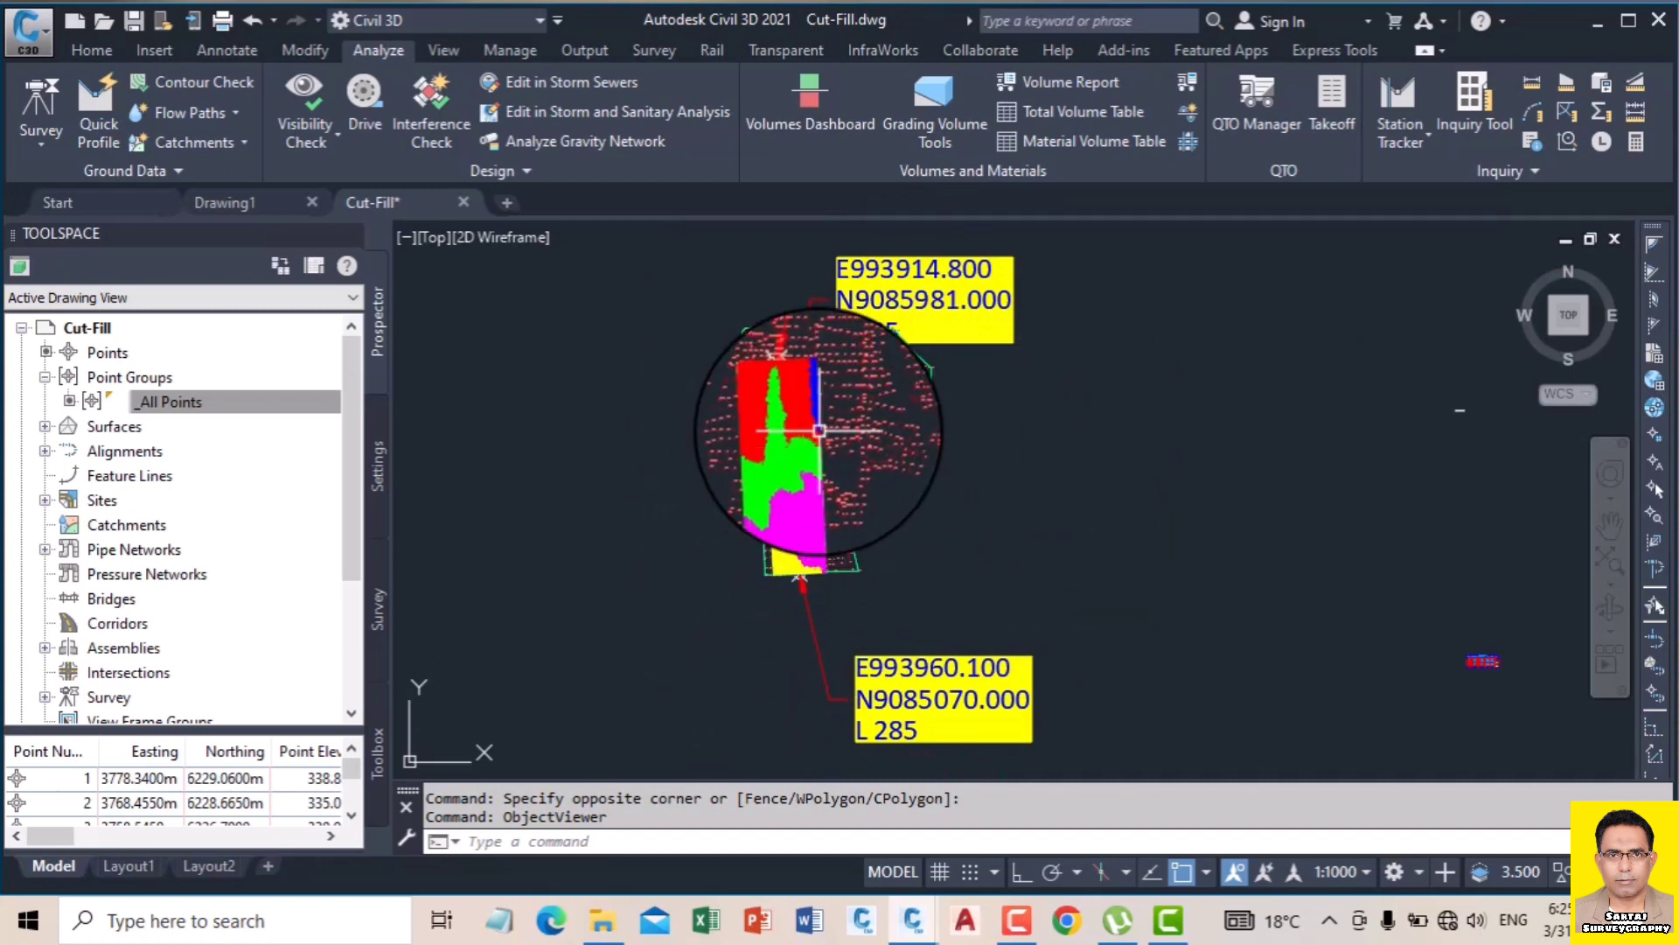
mouse_move(808, 424)
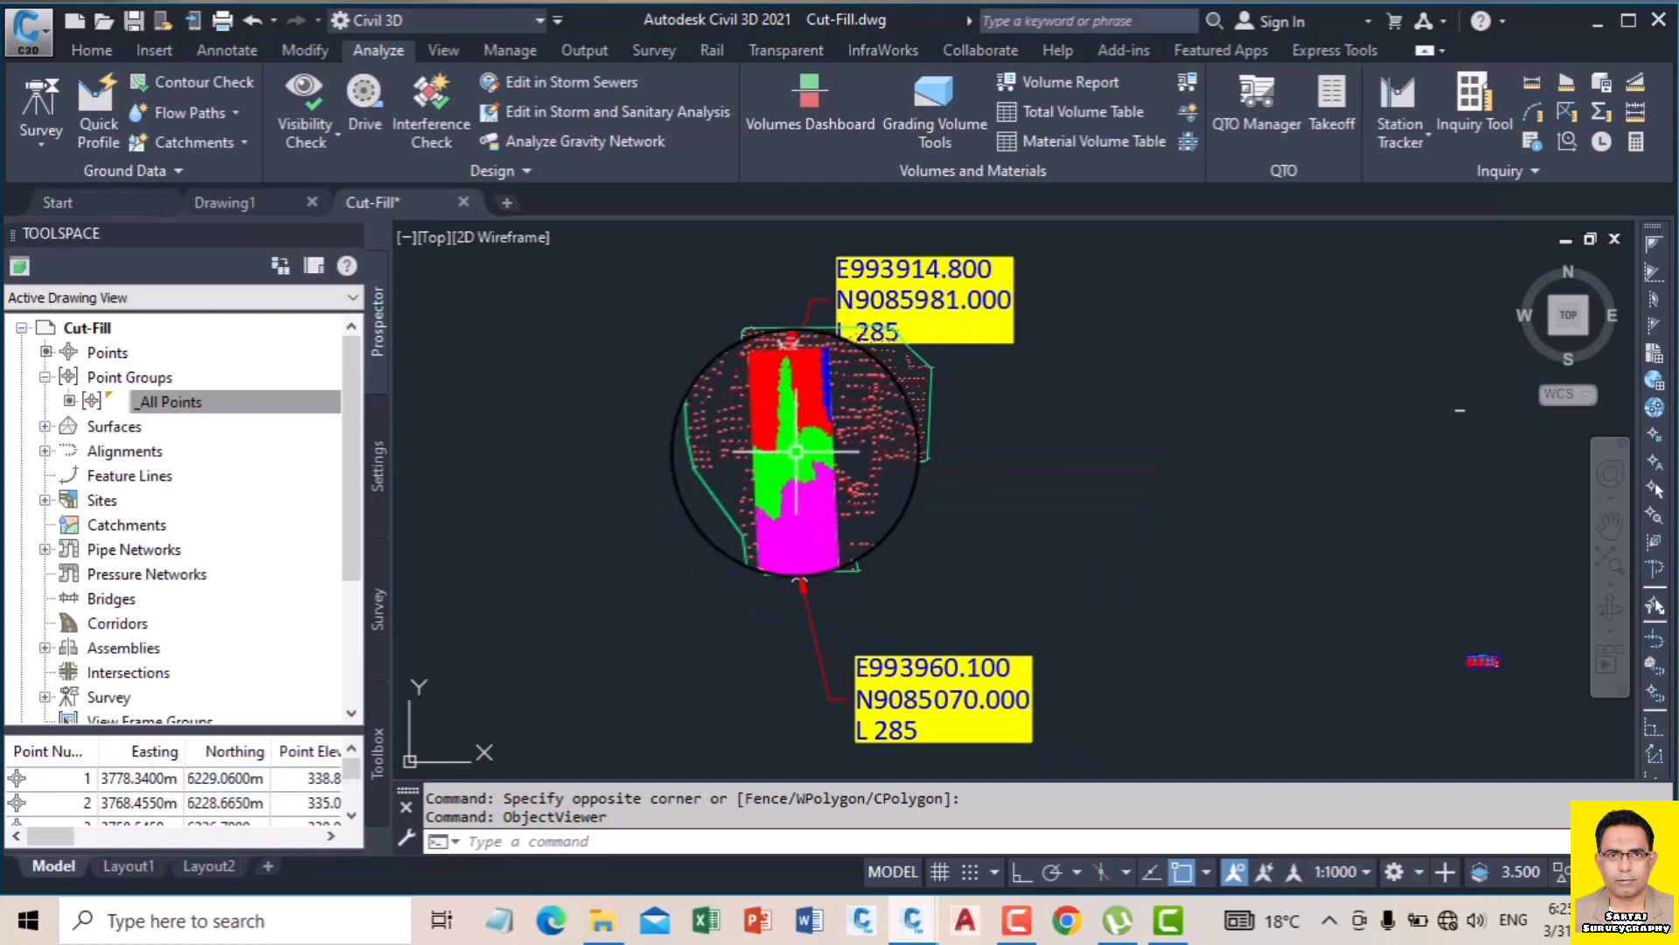
scroll(796, 452, "up", 3)
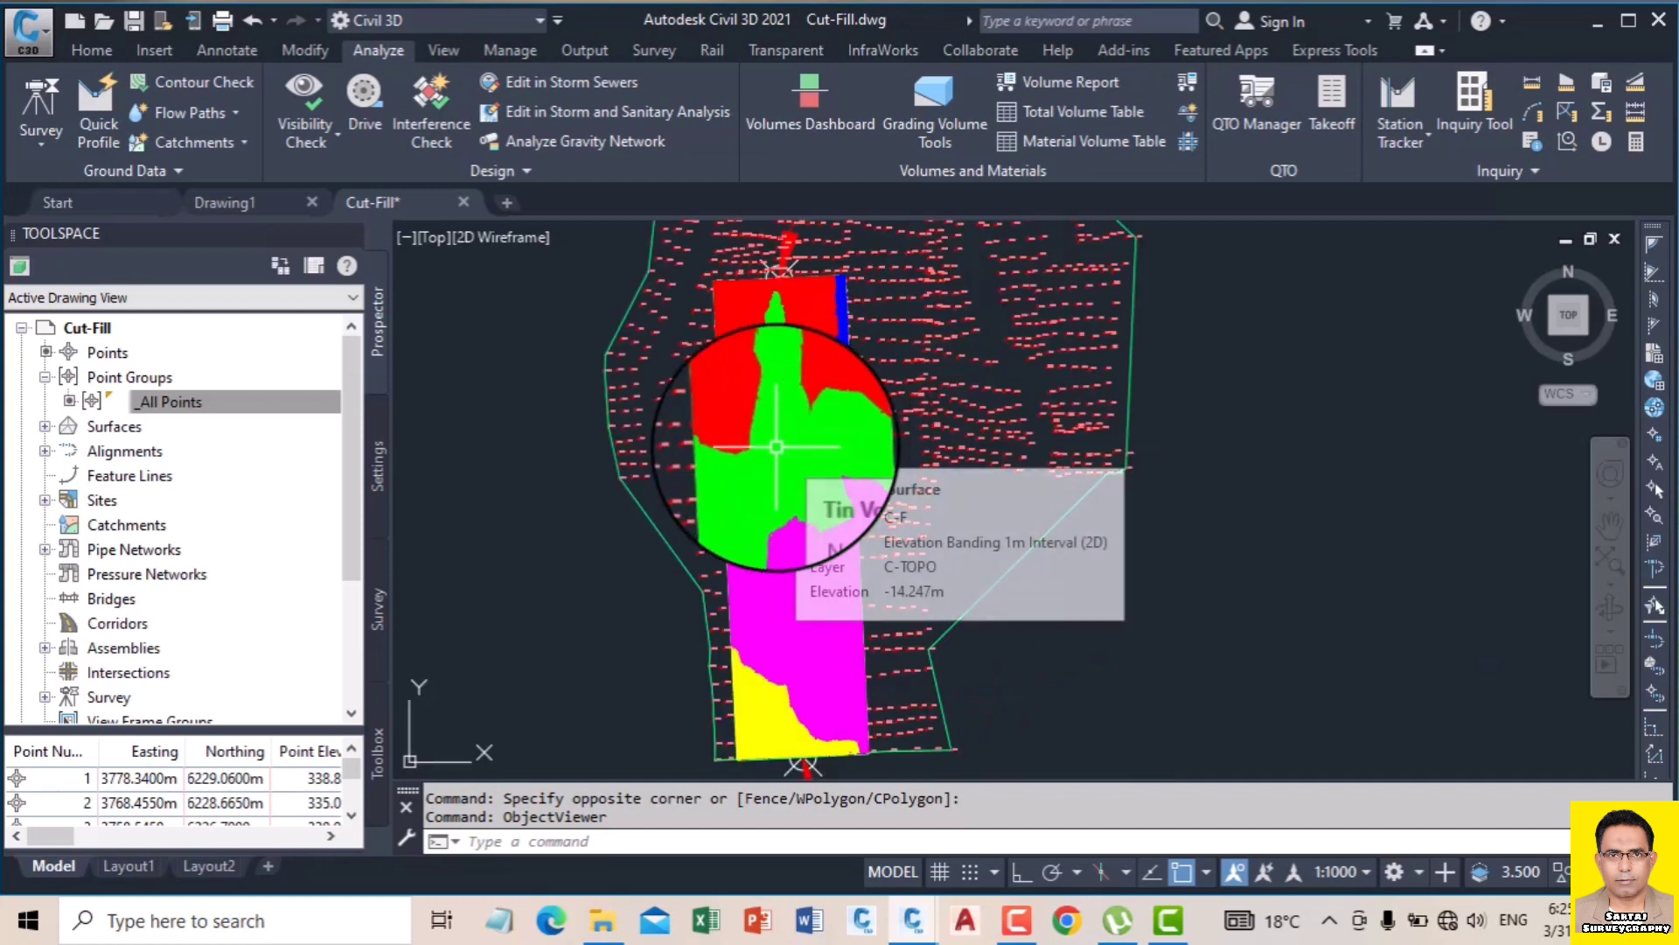